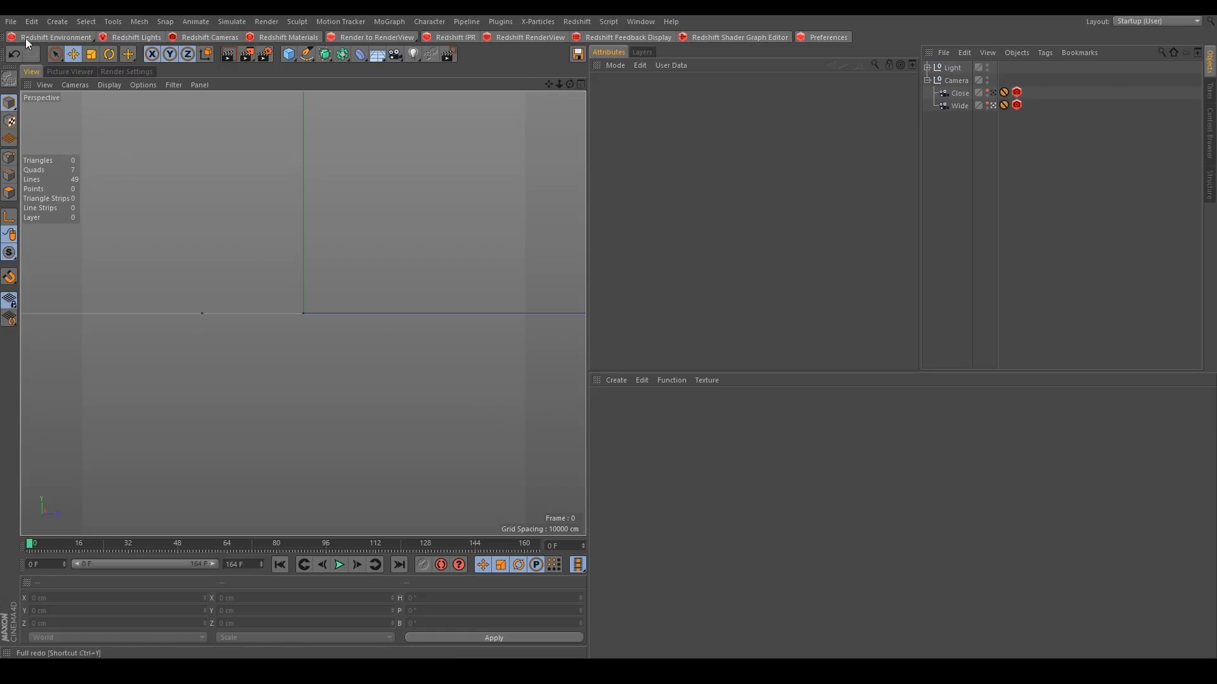
- Choose the Alembic file Particls2.abc from the Assets folder to merge into the current scene
left_click(11, 22)
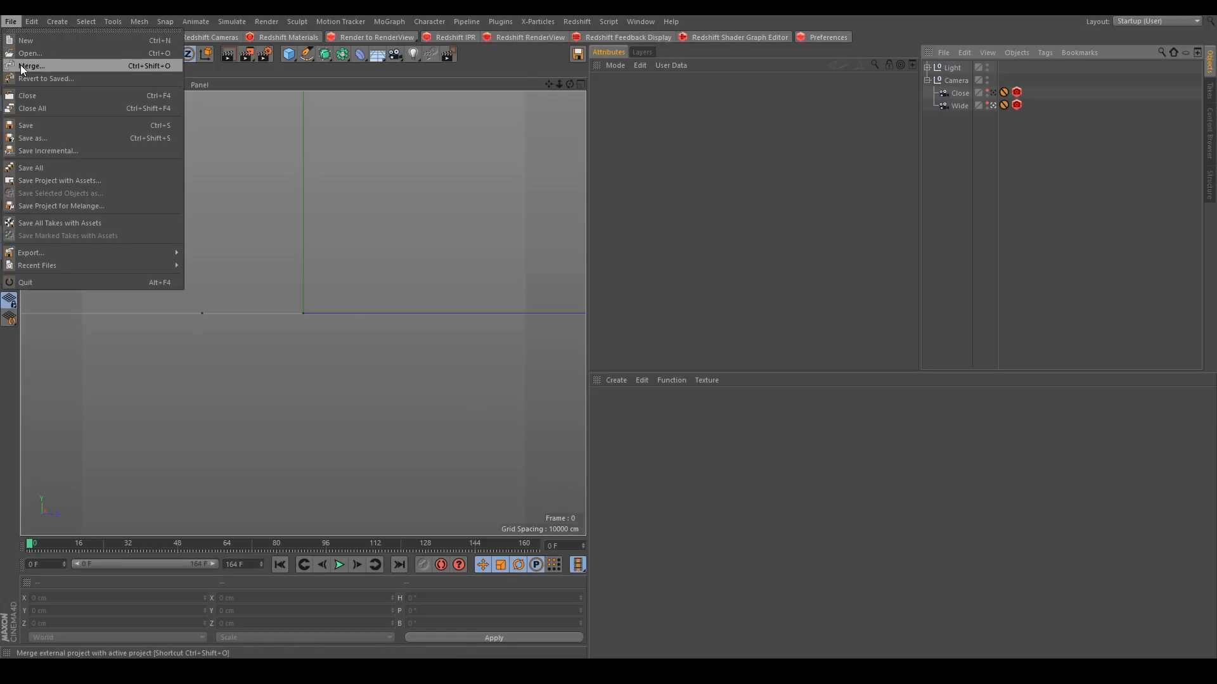
left_click(30, 66)
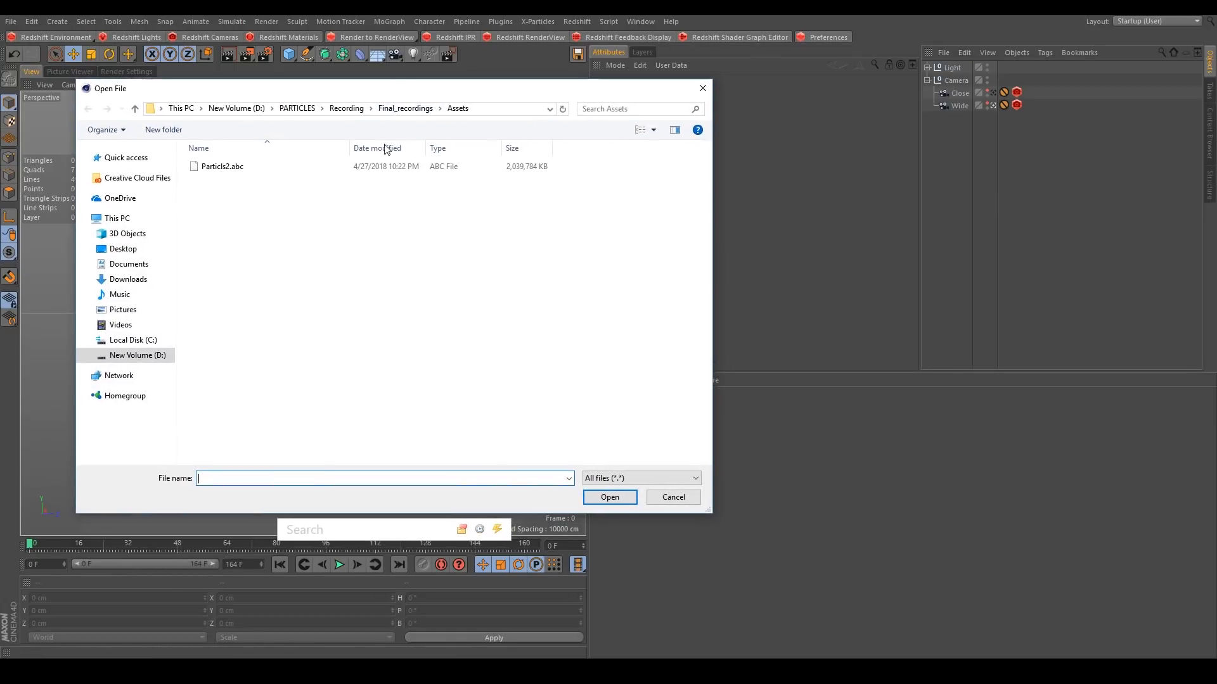
left_click(268, 166)
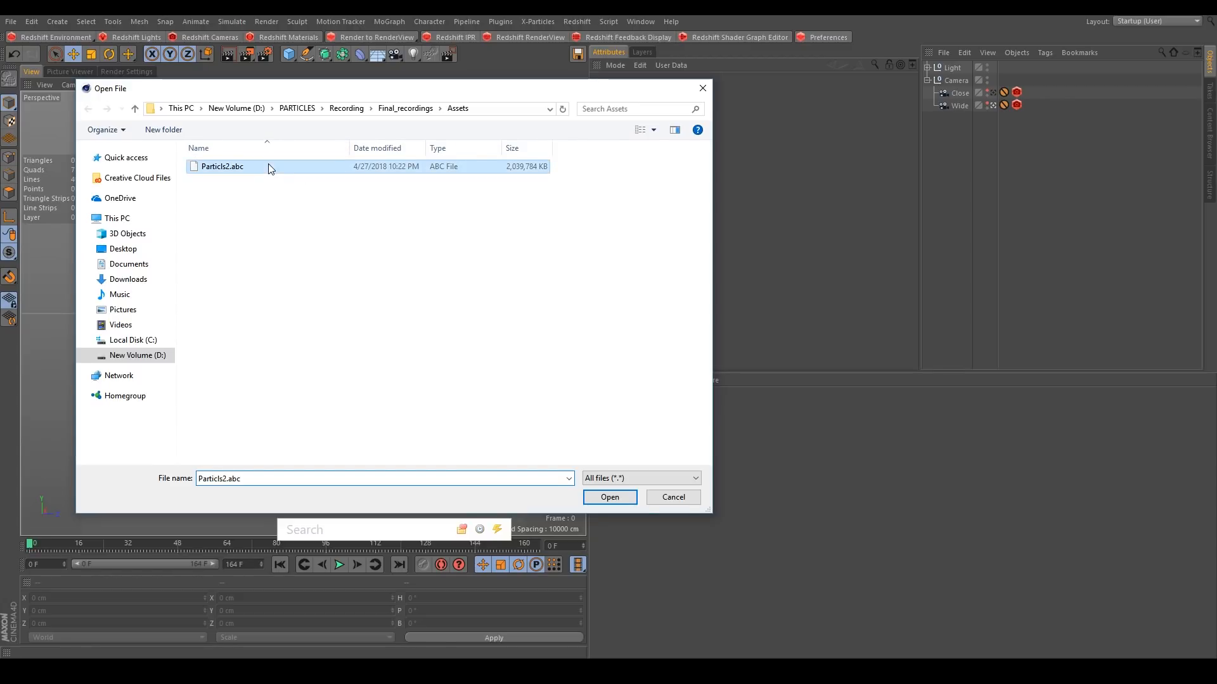
left_click(596, 496)
- Set the Alembic import frame rate to 24 and the import scale to 5 centimeters
left_click_drag(593, 352, 382, 185)
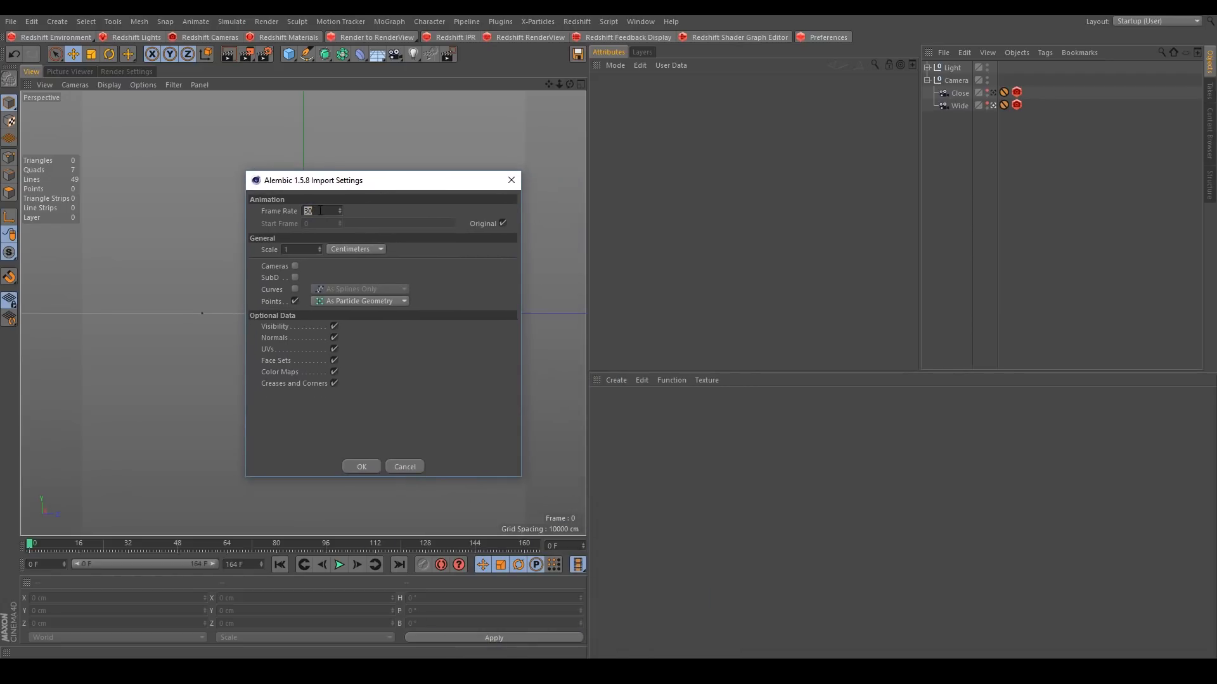
type("24")
left_click_drag(358, 180, 355, 148)
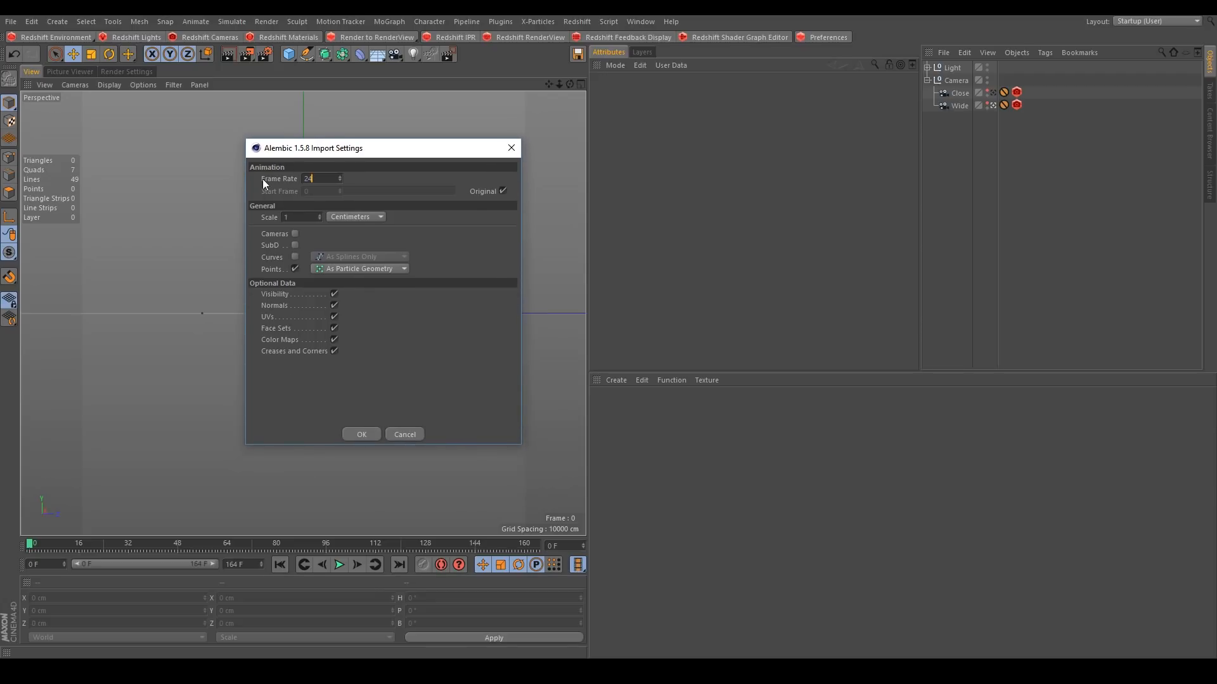
double_click(304, 217)
type("5")
left_click_drag(343, 152, 316, 140)
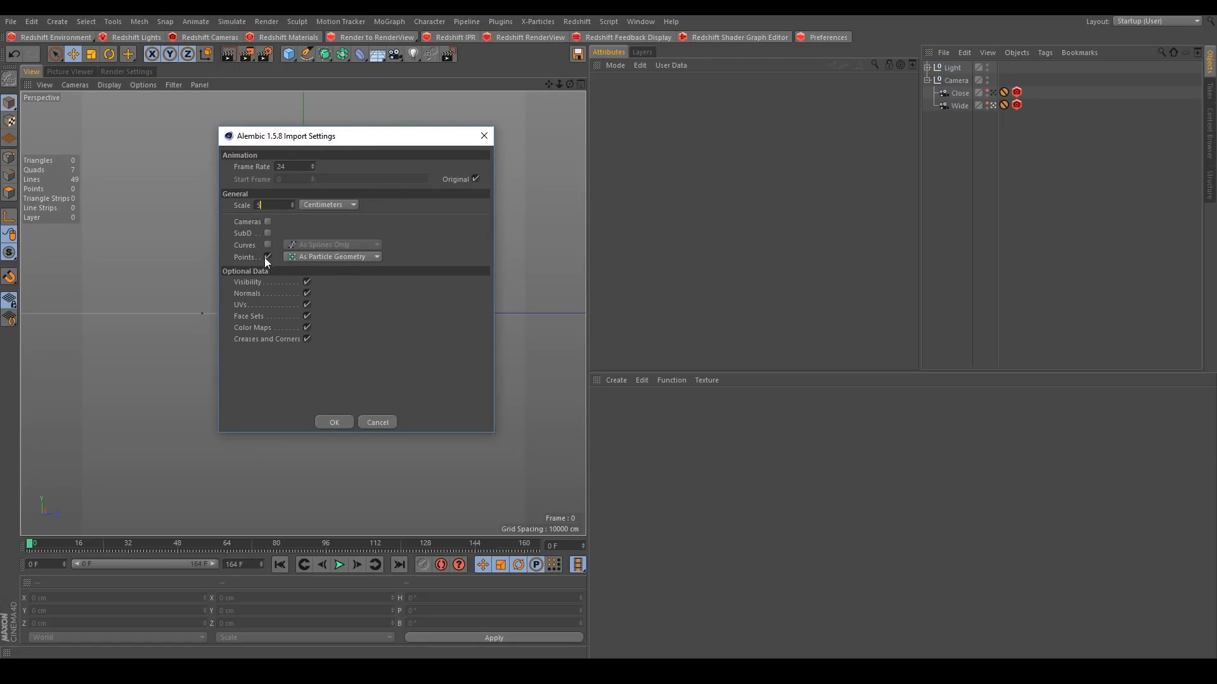
- Keep the Alembic points importing As Particle Geometry and complete the import
left_click(315, 257)
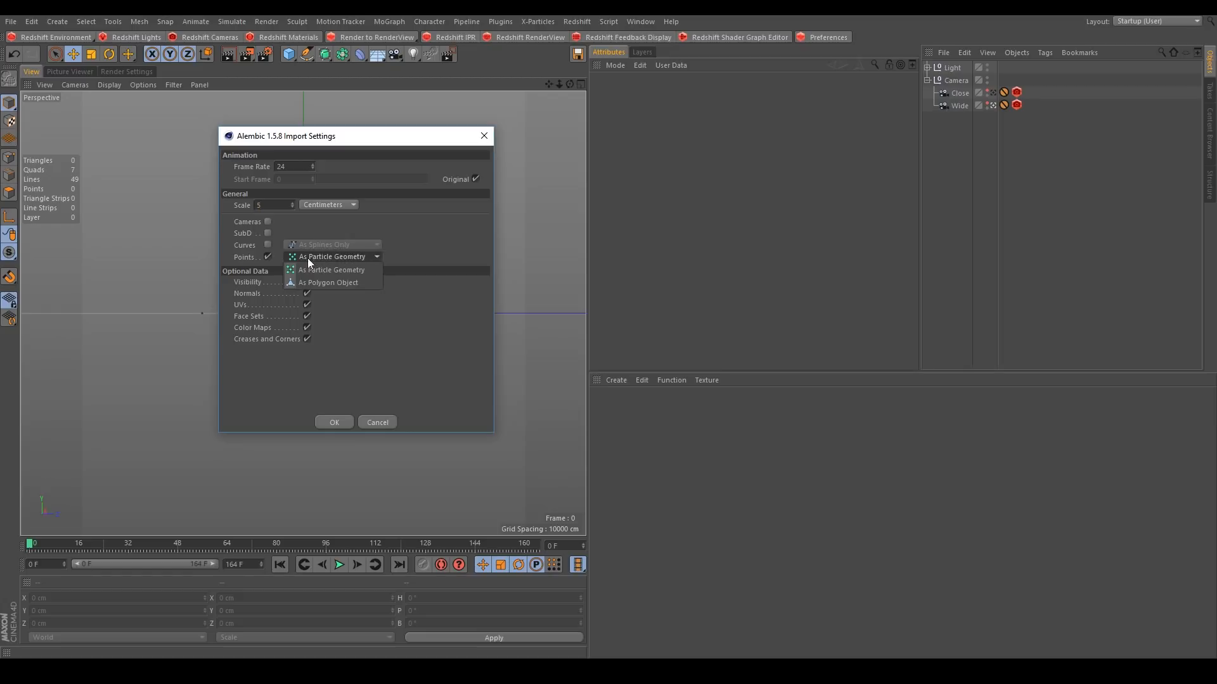
left_click(303, 272)
left_click_drag(358, 140, 359, 134)
left_click(334, 415)
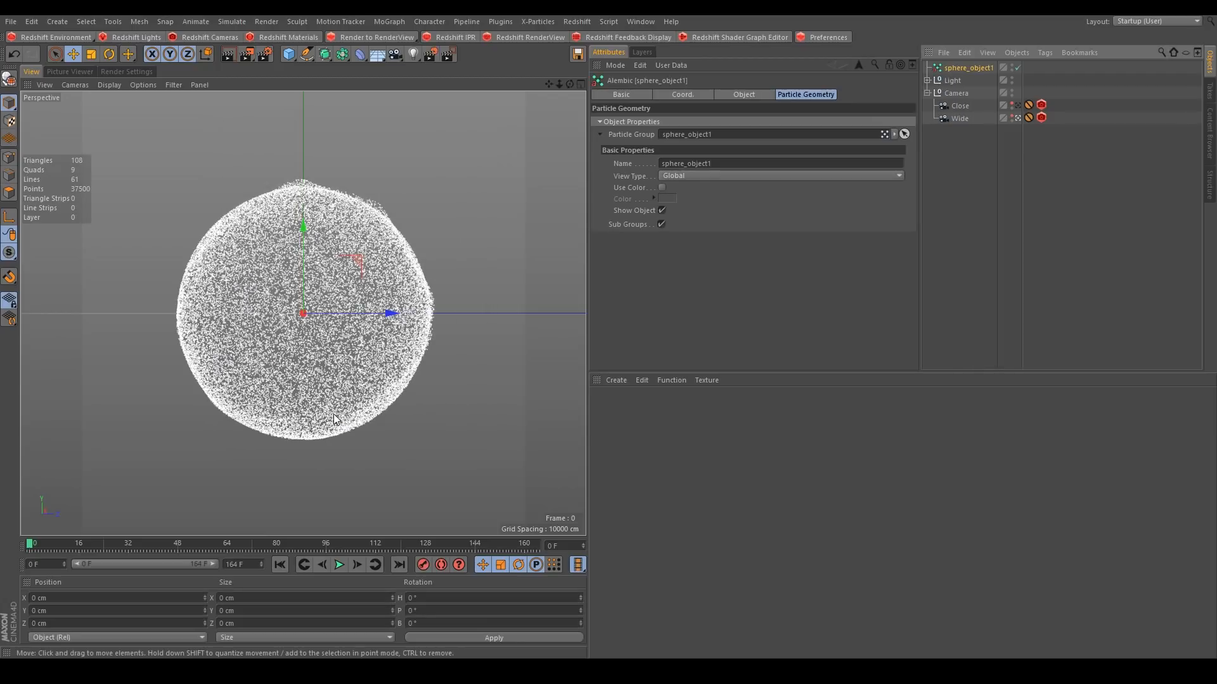
- Set the start of animation of sphere_object1 to frame 1 and play the particle animation to about frame 21
left_click(744, 94)
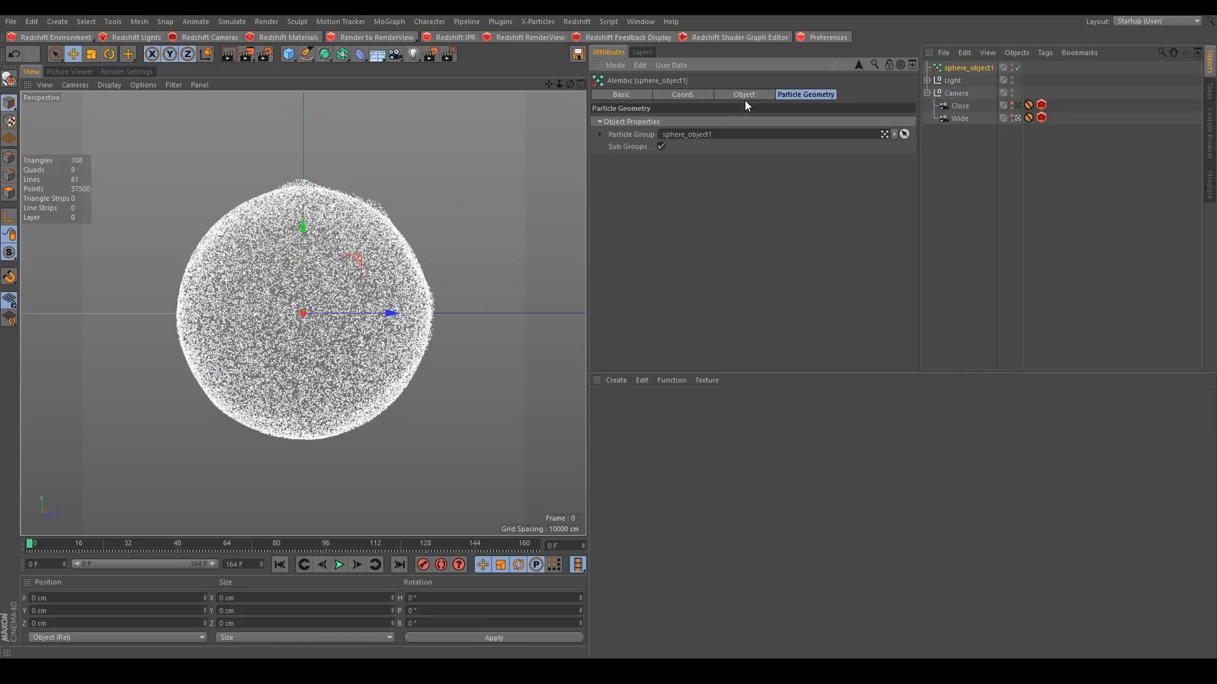
double_click(682, 122)
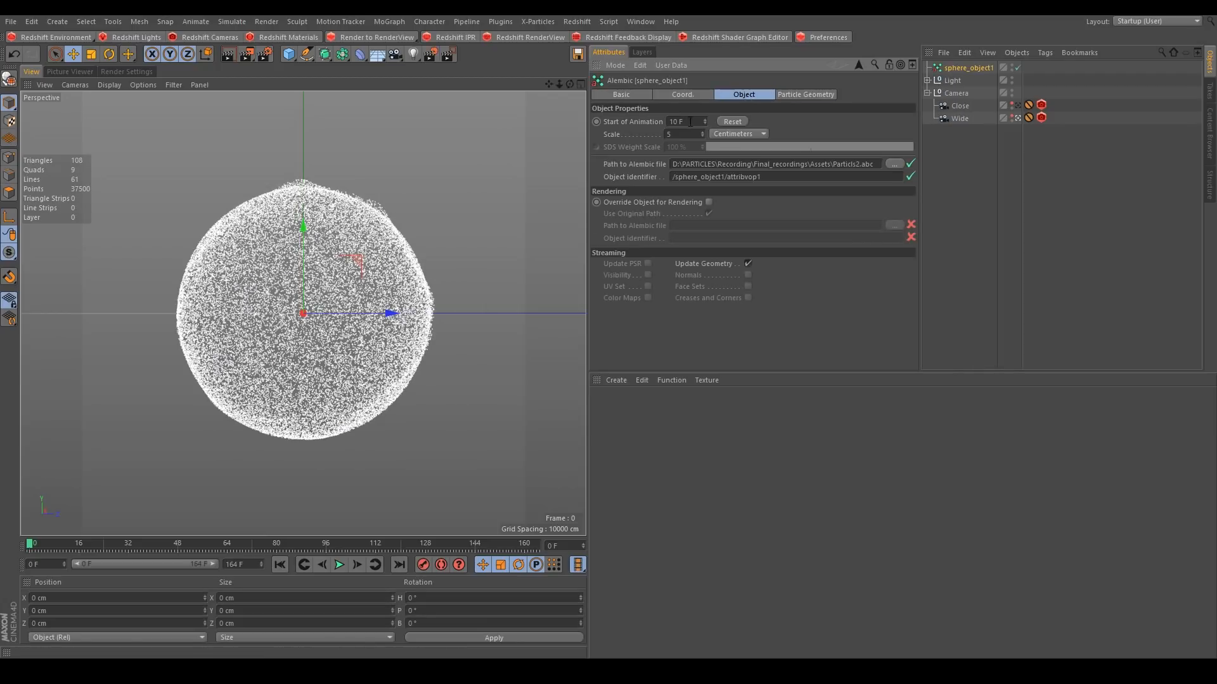
type("1")
key("Return")
left_click(342, 567)
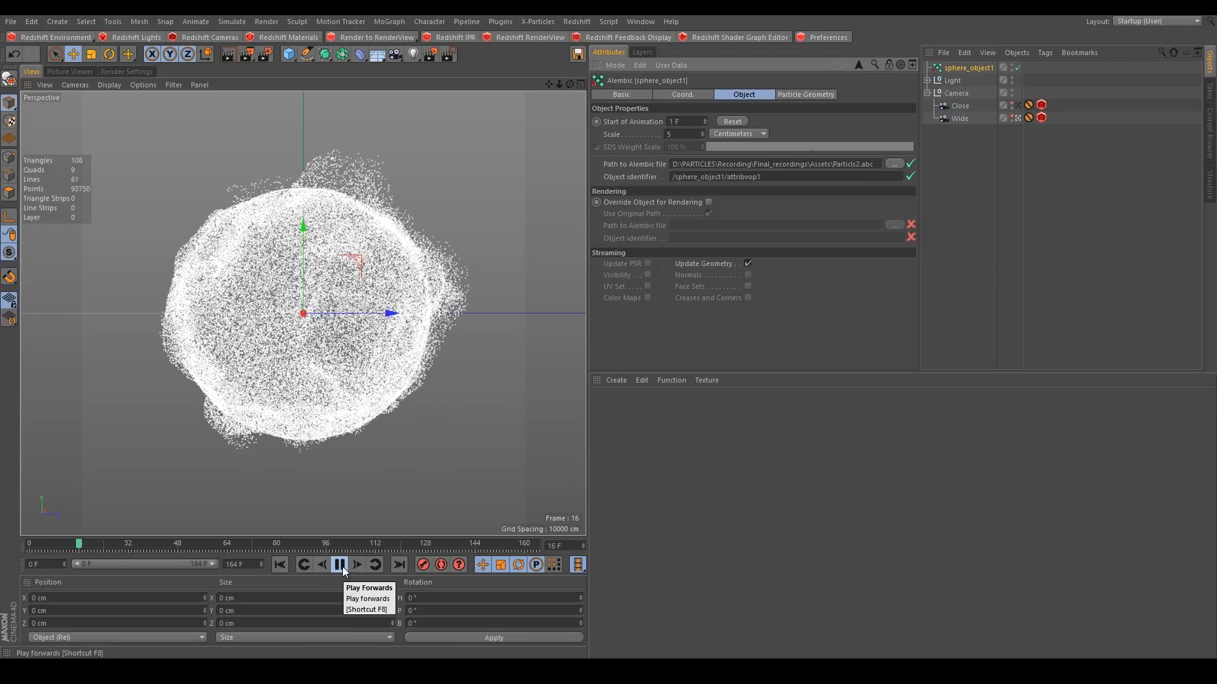
left_click(340, 565)
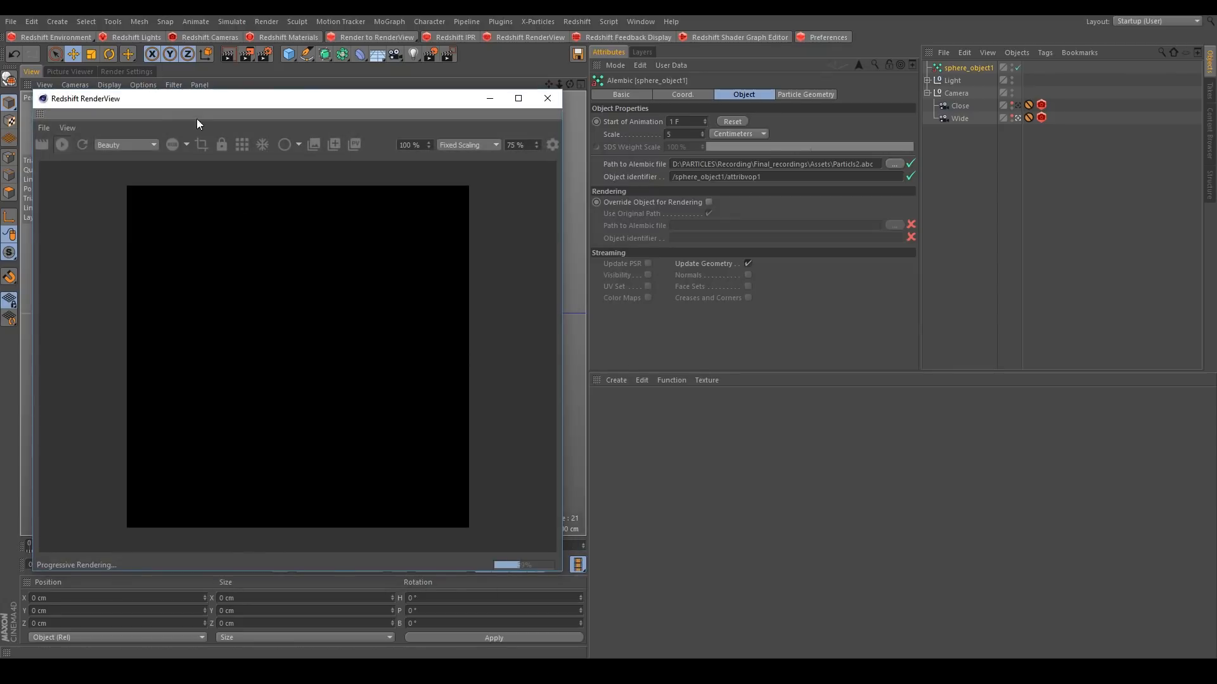
- Run a progressive test render of the particles in the Redshift RenderView, stop it and minimize the window
left_click(59, 149)
left_click(61, 144)
left_click_drag(206, 103, 227, 100)
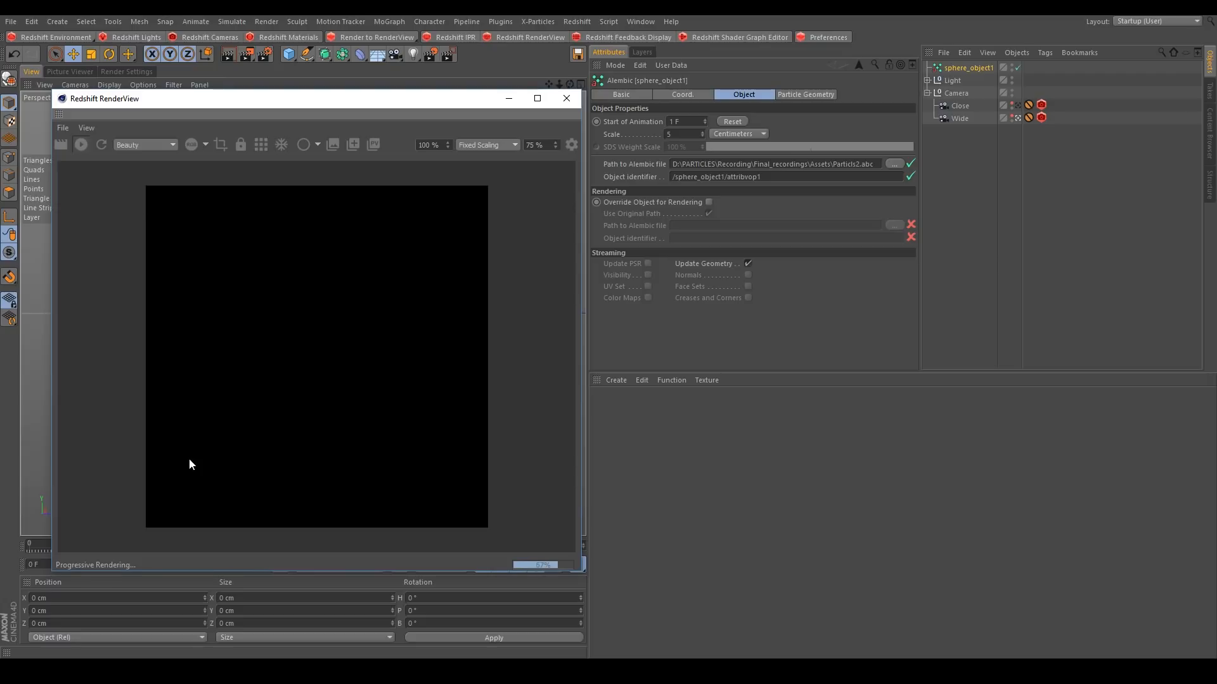
left_click(80, 145)
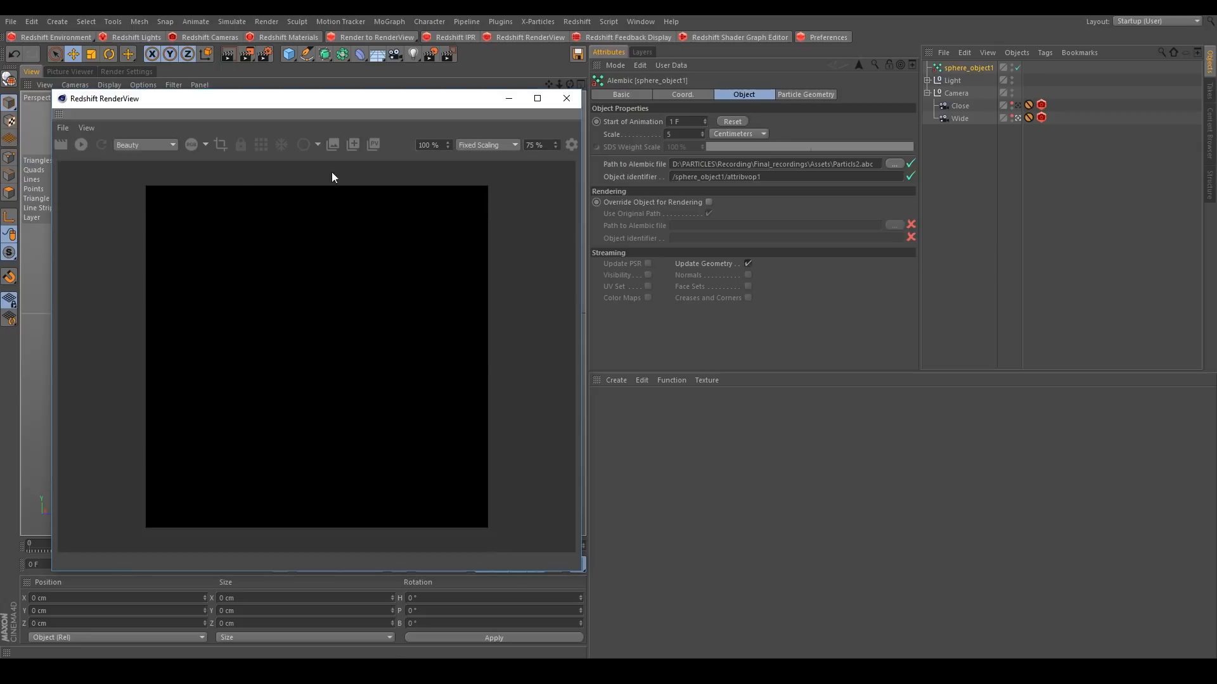
left_click(506, 101)
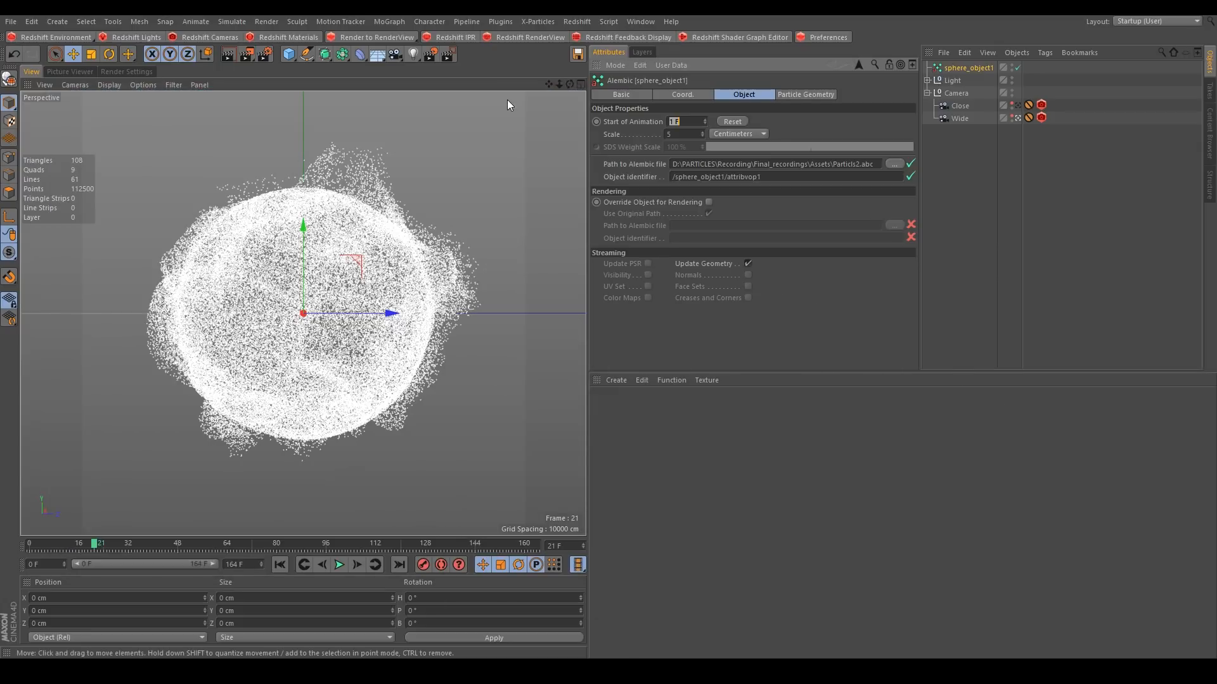
- Enable Use Color for the sphere_object1 particle group and set its color to bright blue
left_click(830, 96)
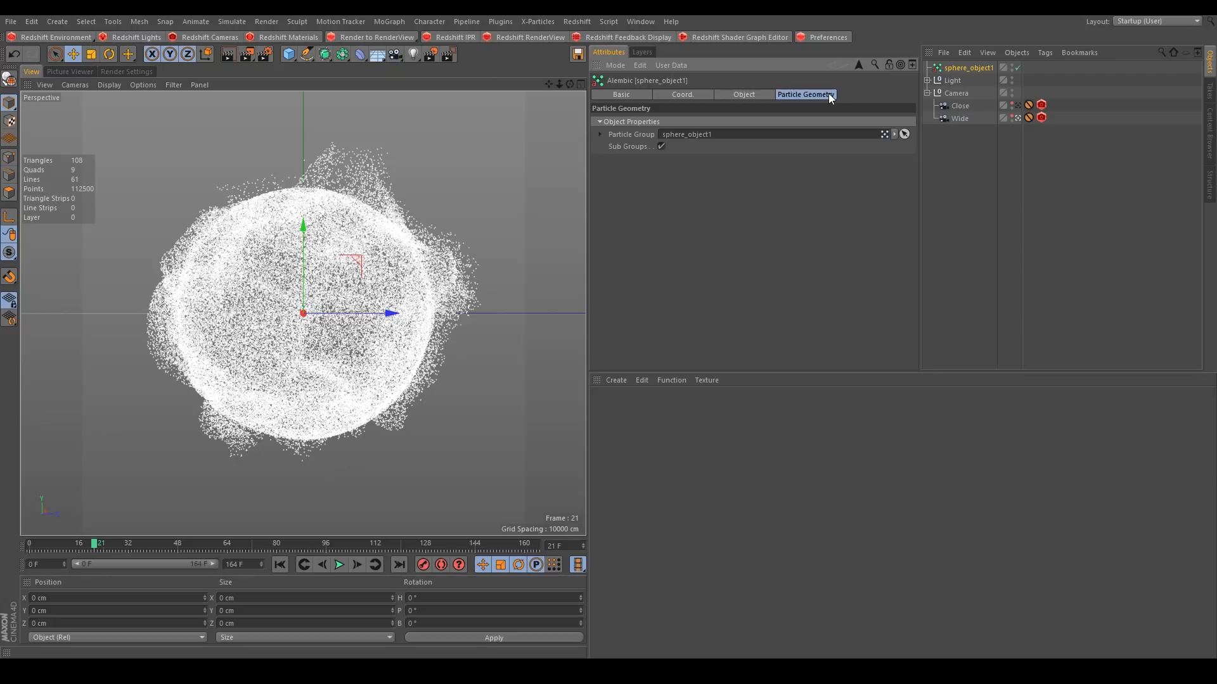
left_click(600, 135)
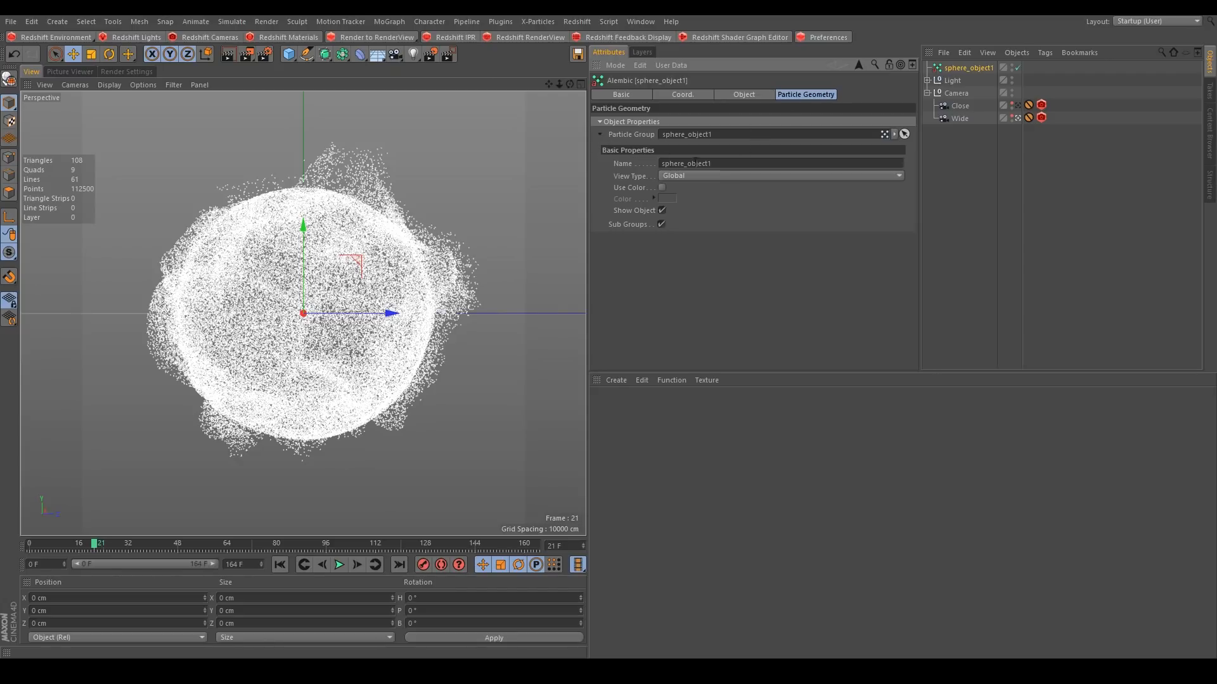
left_click(661, 187)
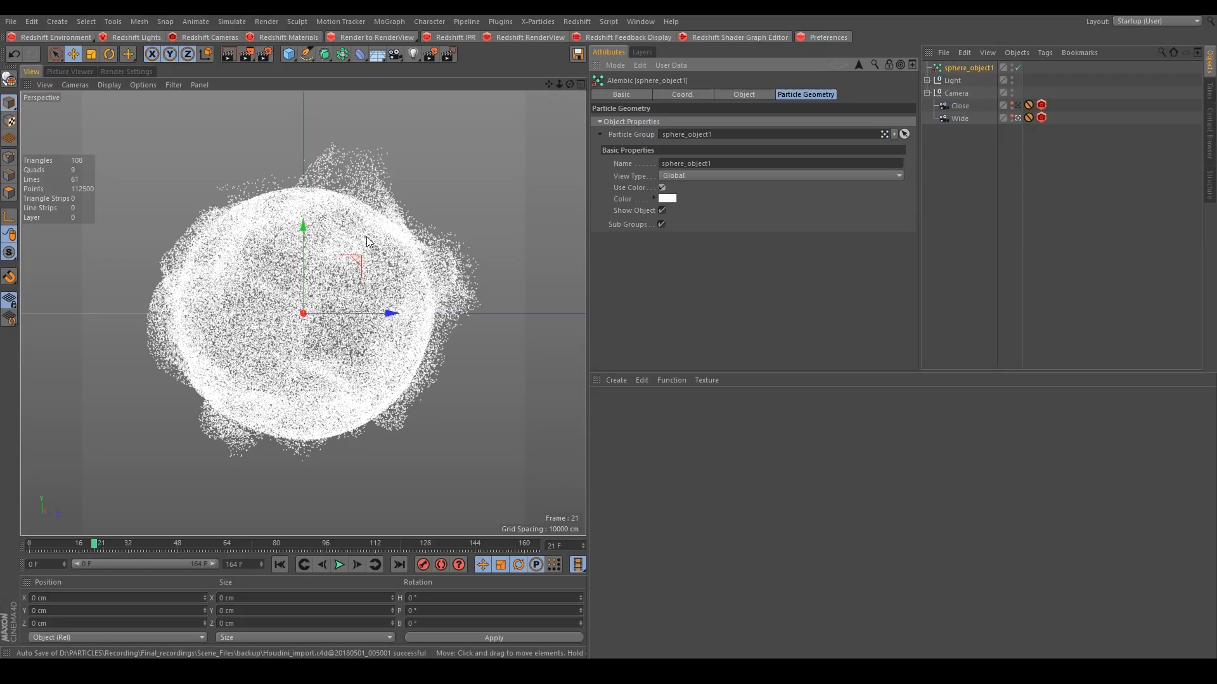
left_click(667, 198)
left_click(702, 224)
left_click_drag(683, 238, 754, 239)
left_click(649, 272)
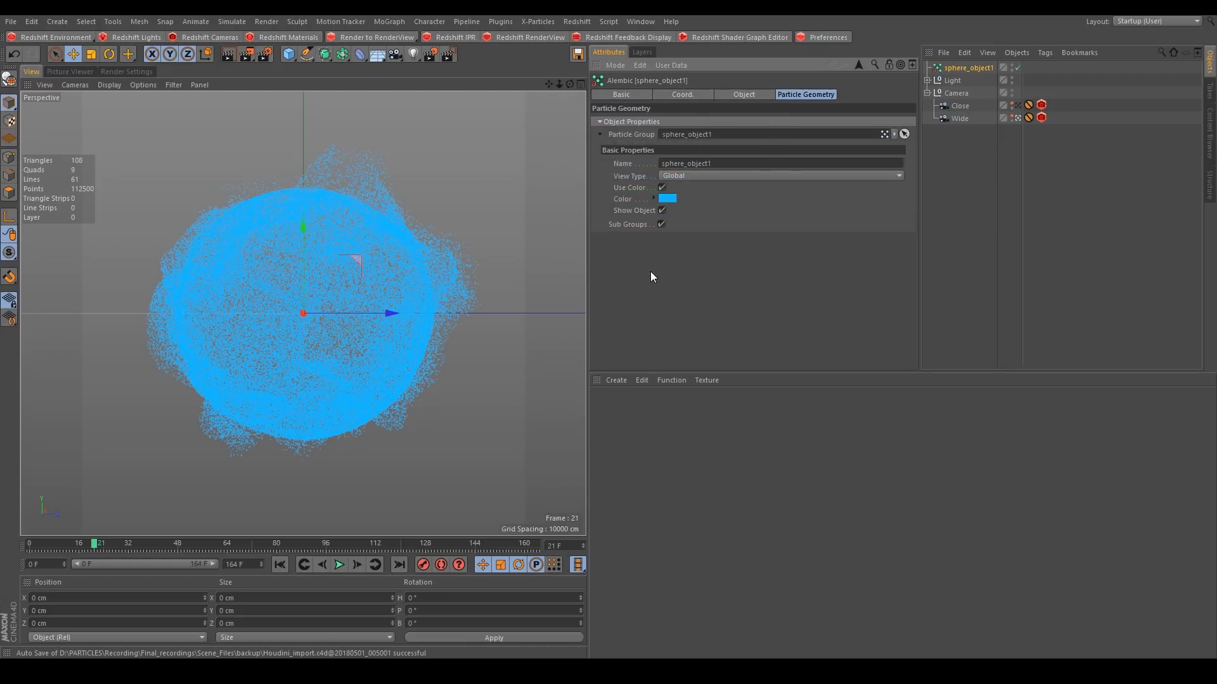
- Try the Ticks view type on the particle group and settle on Drops
left_click(675, 176)
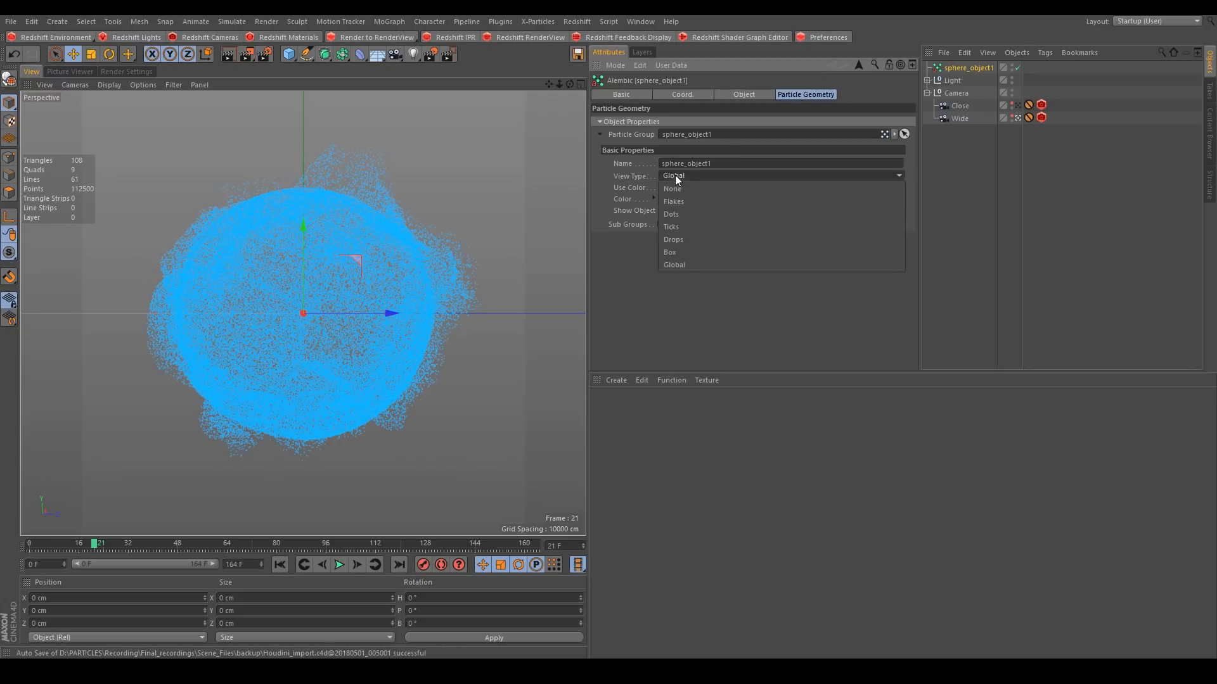
left_click(679, 226)
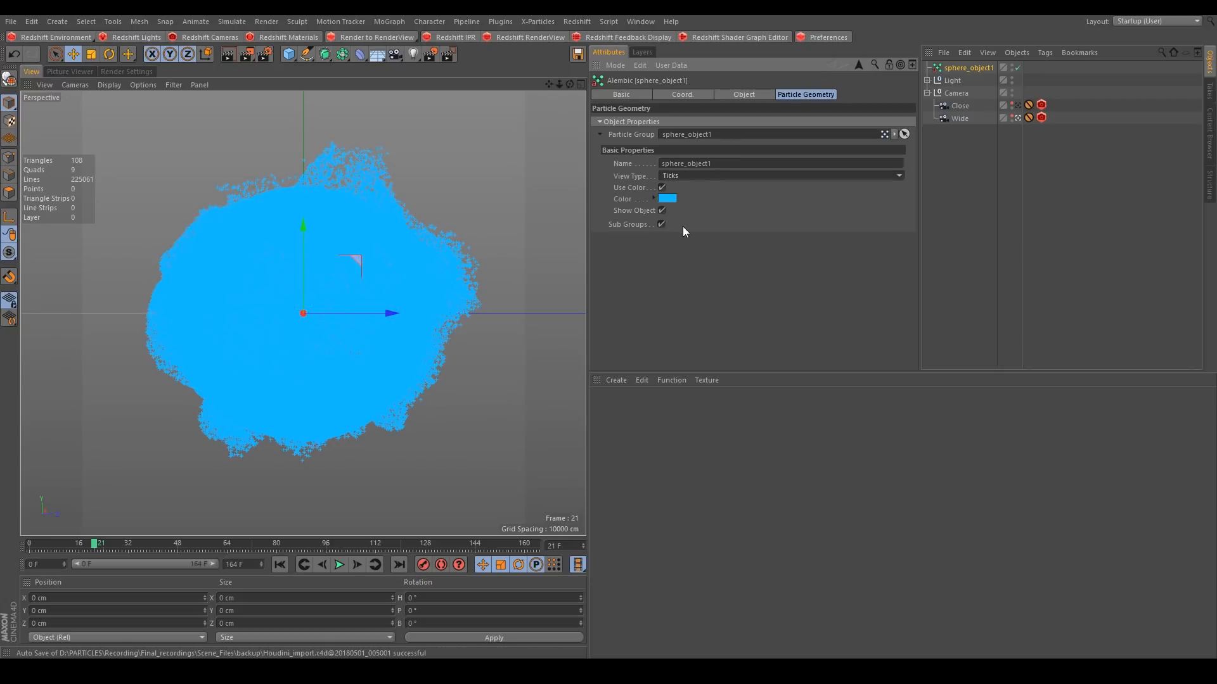
left_click(675, 176)
left_click(686, 239)
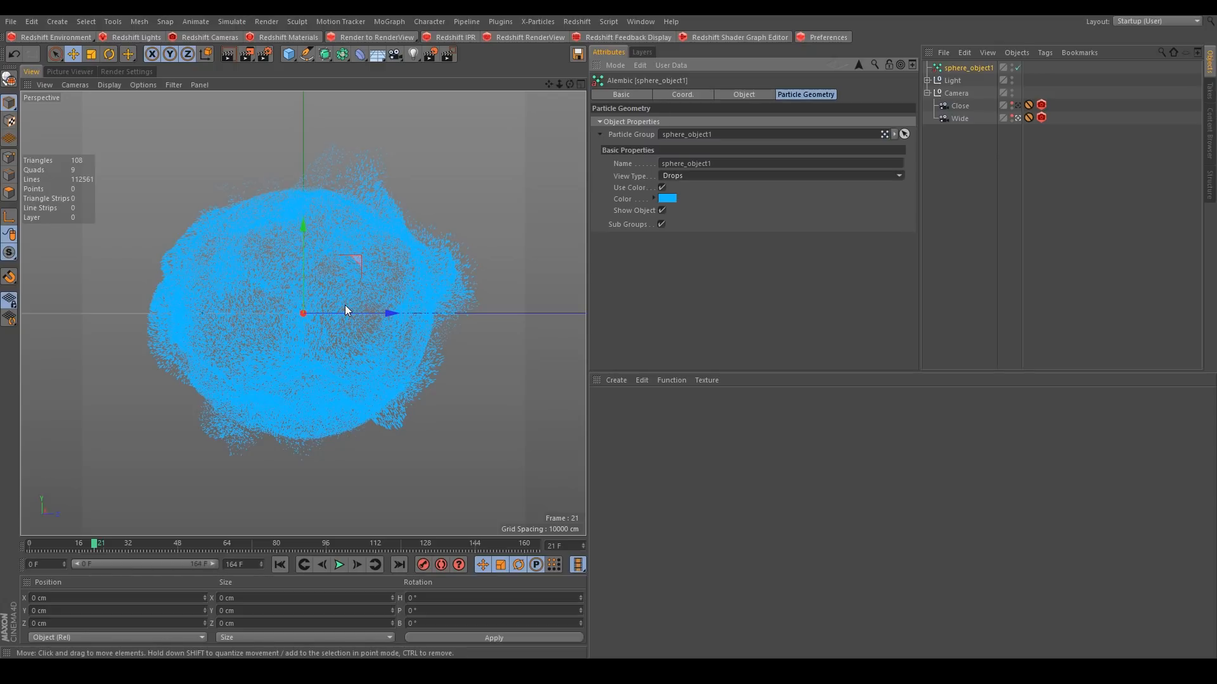
- Examine the data channels of the imported particles in the Thinking Particles settings
left_click(229, 21)
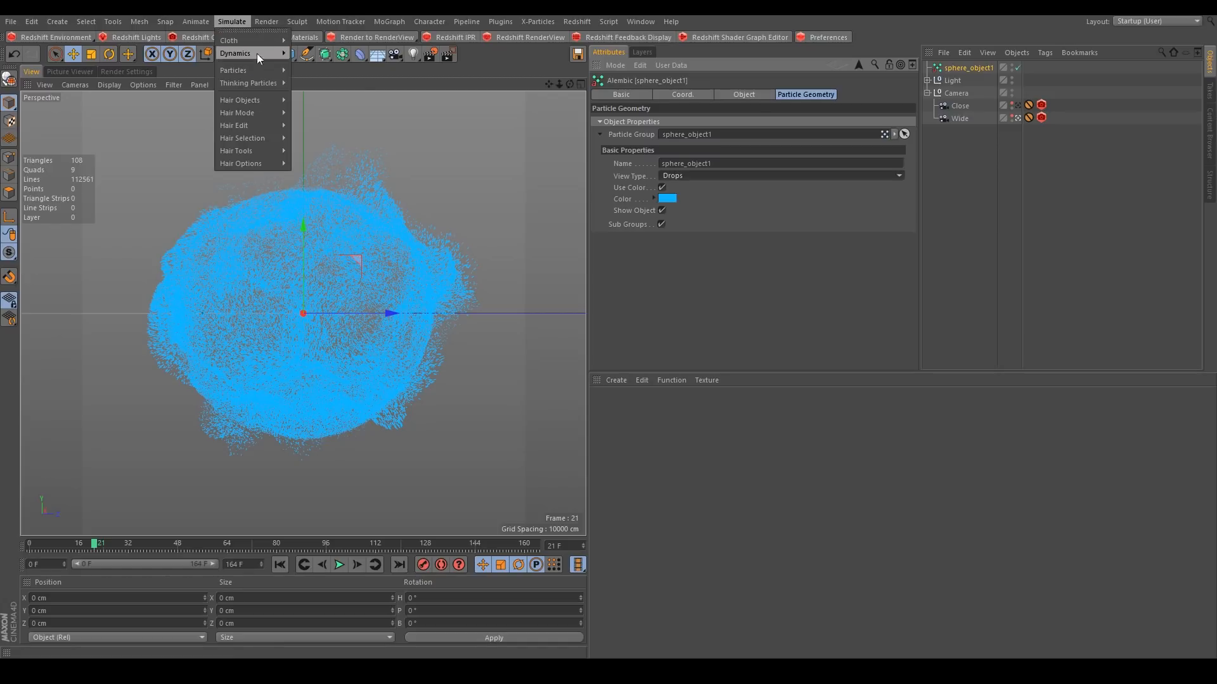
mouse_move(257, 70)
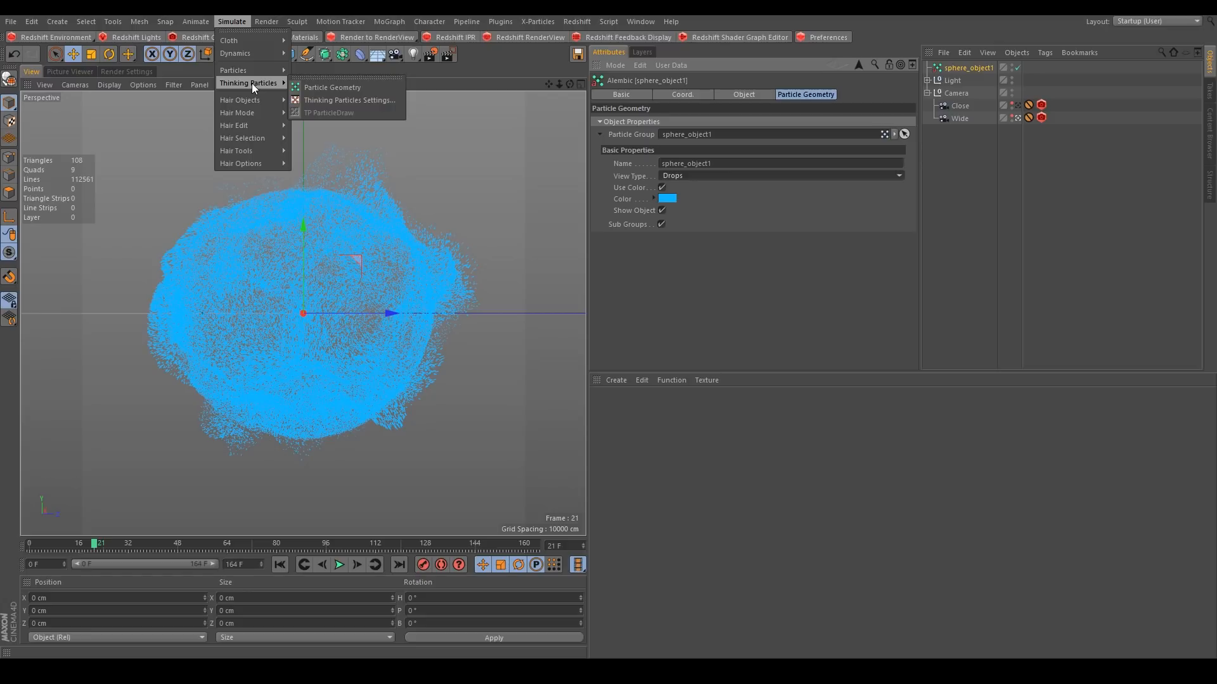
left_click(344, 100)
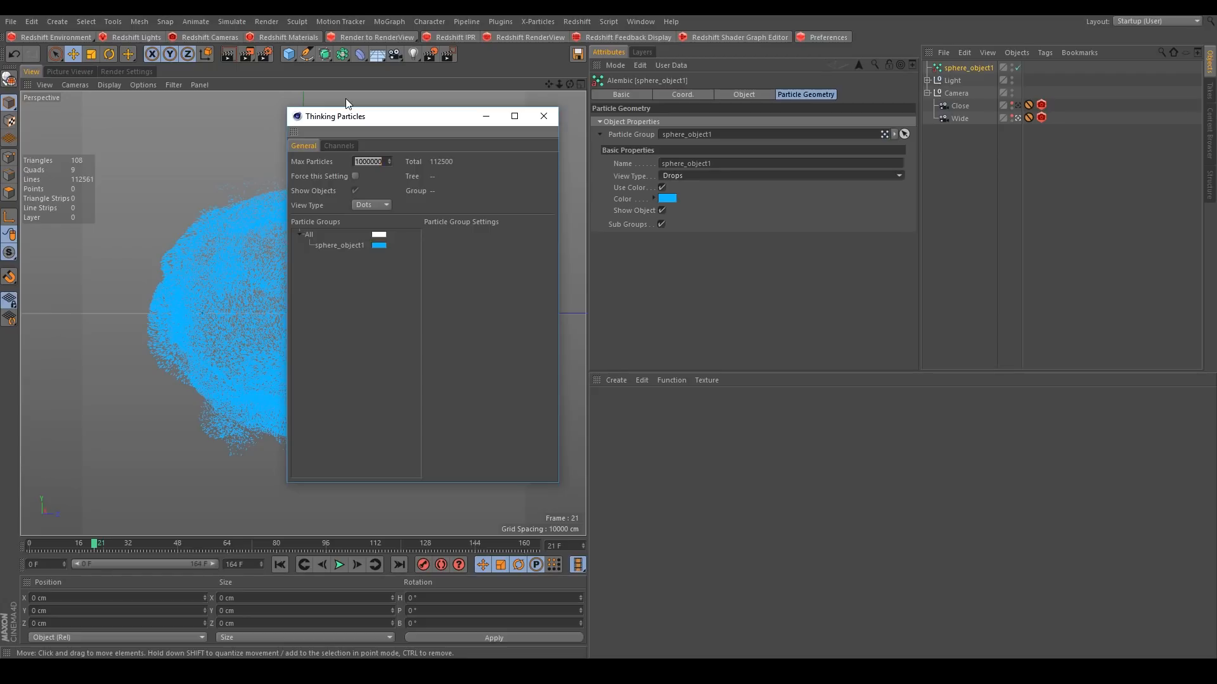
left_click(337, 143)
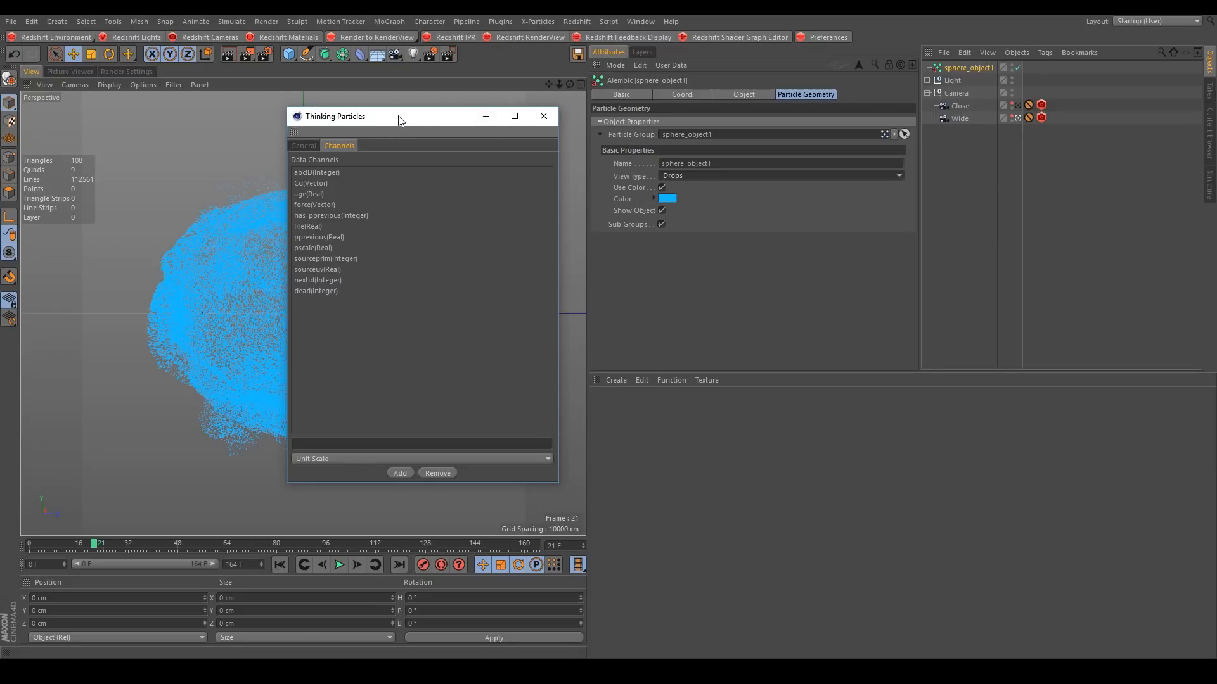
left_click_drag(398, 116, 426, 116)
left_click(570, 117)
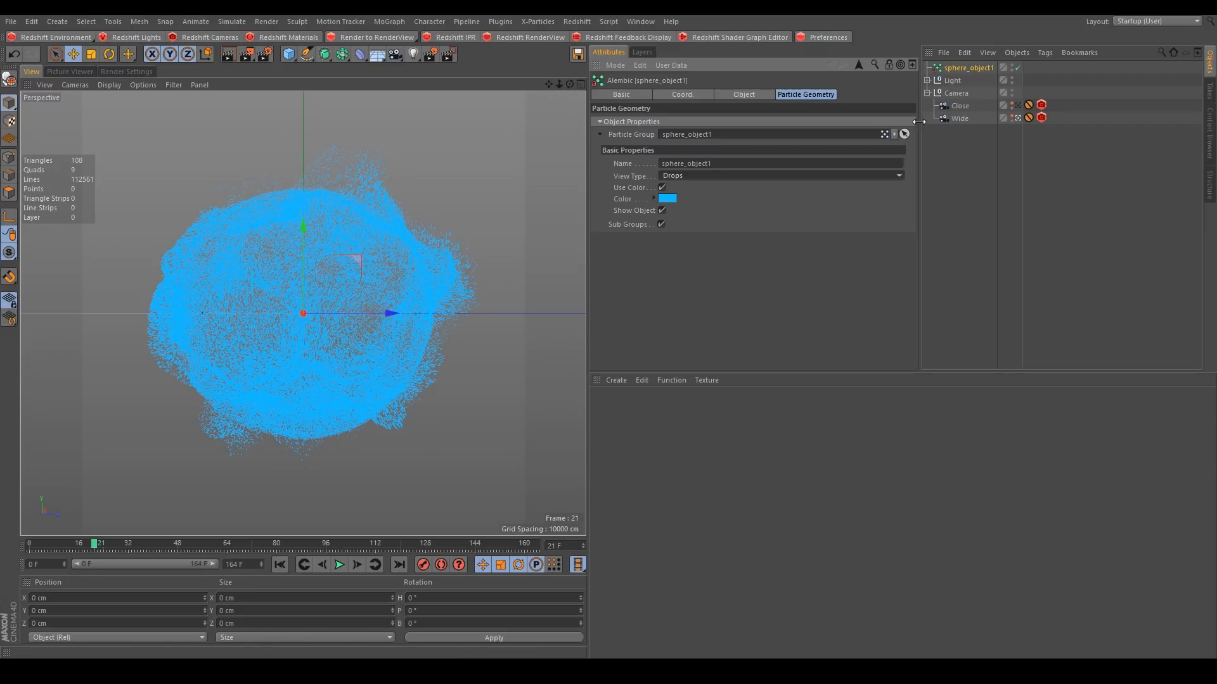
- Add a Redshift Object tag to sphere_object1 and set its particle mode to Point Instances
right_click(966, 67)
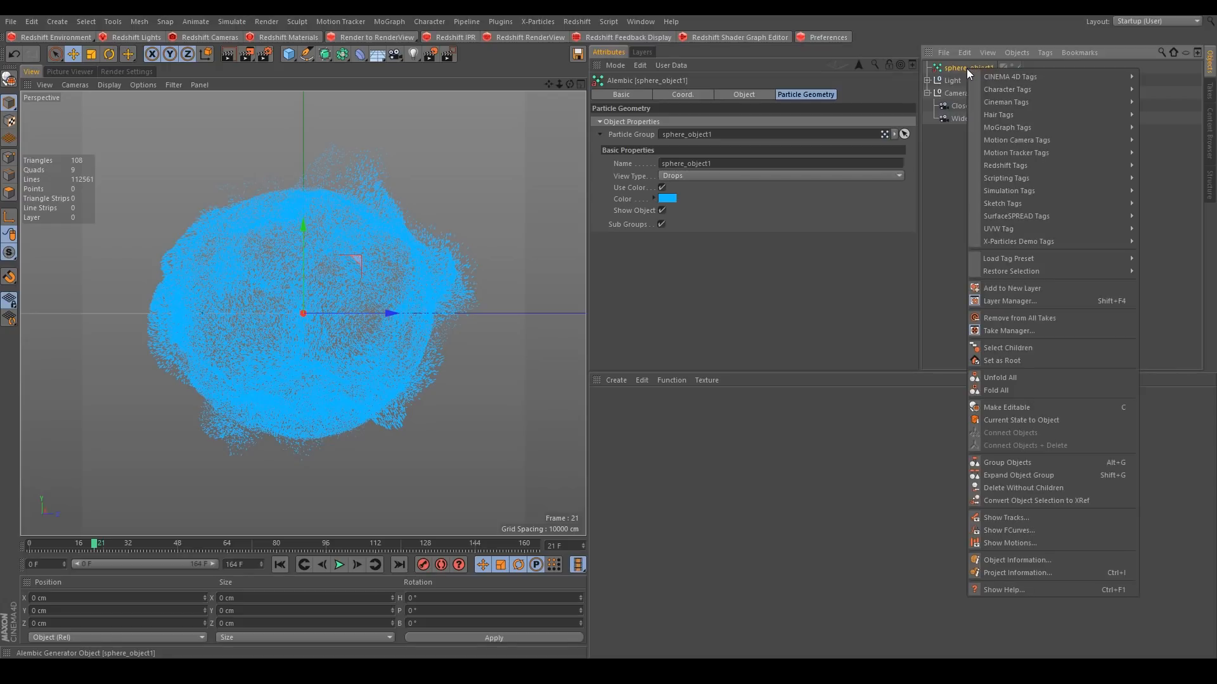
mouse_move(1024, 168)
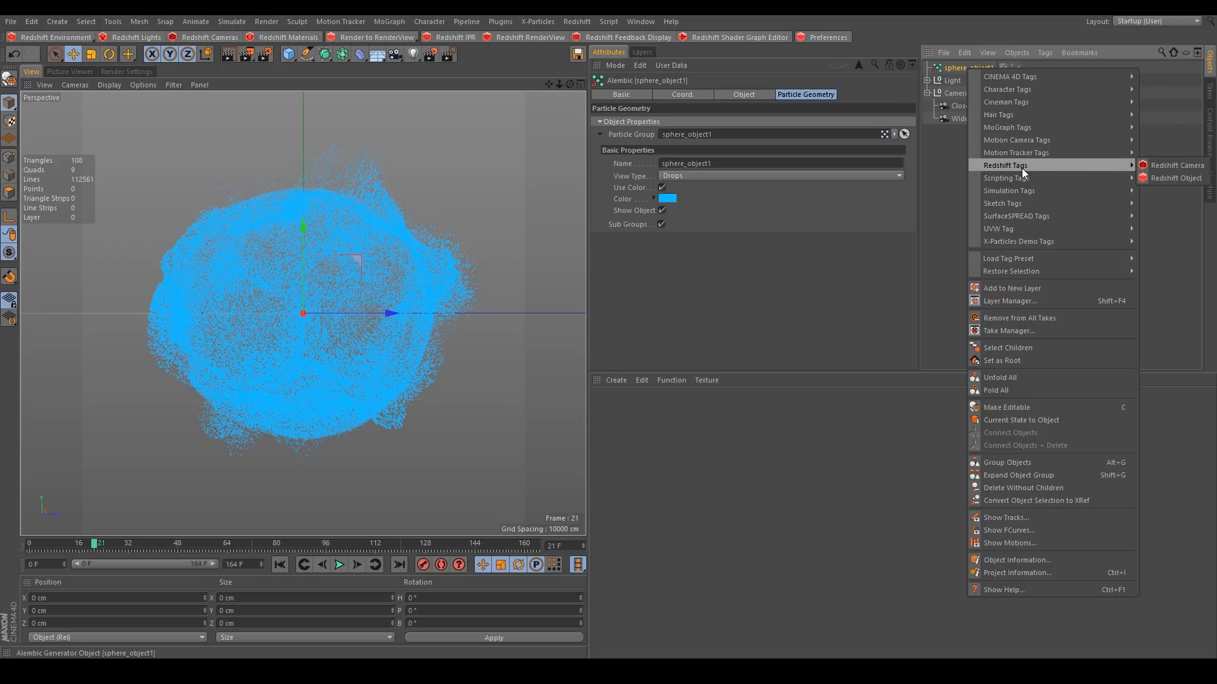
left_click(1169, 179)
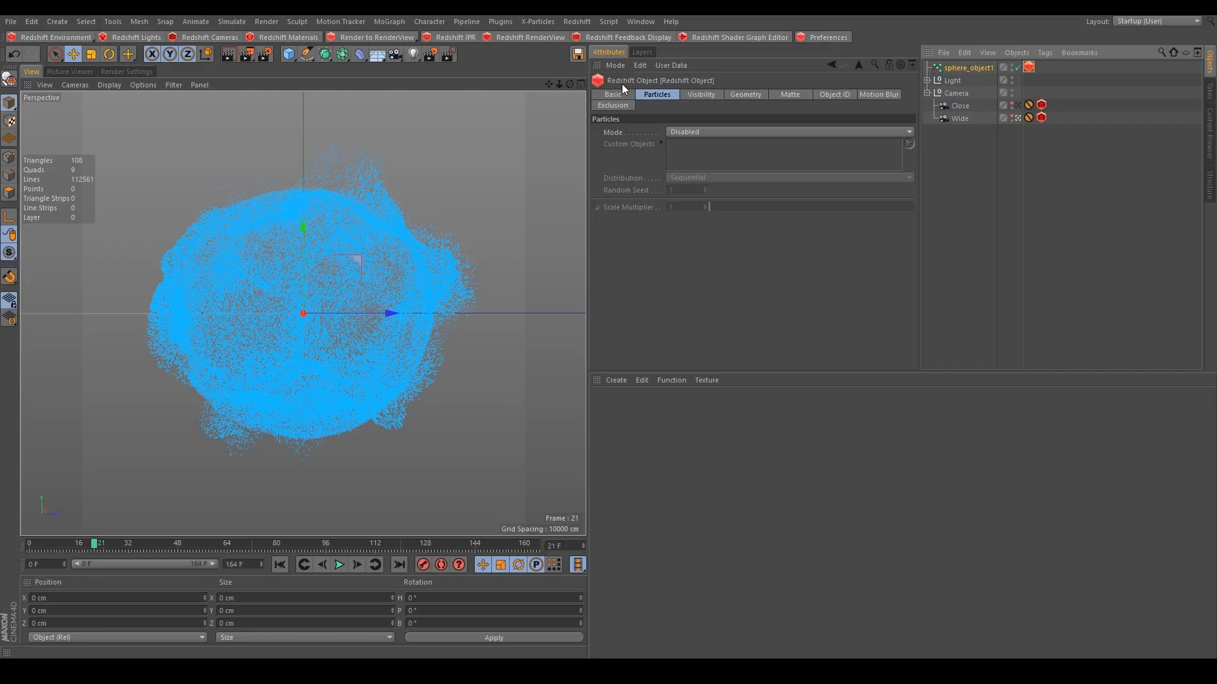
left_click(688, 133)
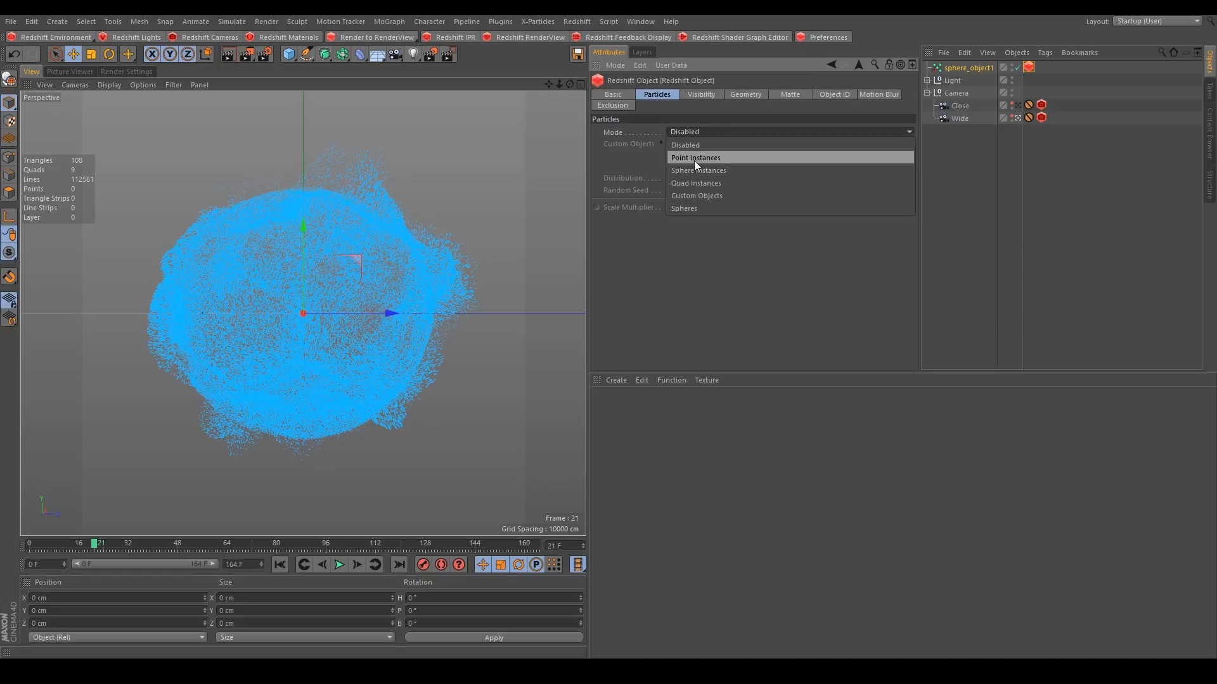
left_click(694, 161)
- Bring back the Redshift RenderView beside the tag settings and set the particles' scale multiplier to 0.01
mouse_move(519, 671)
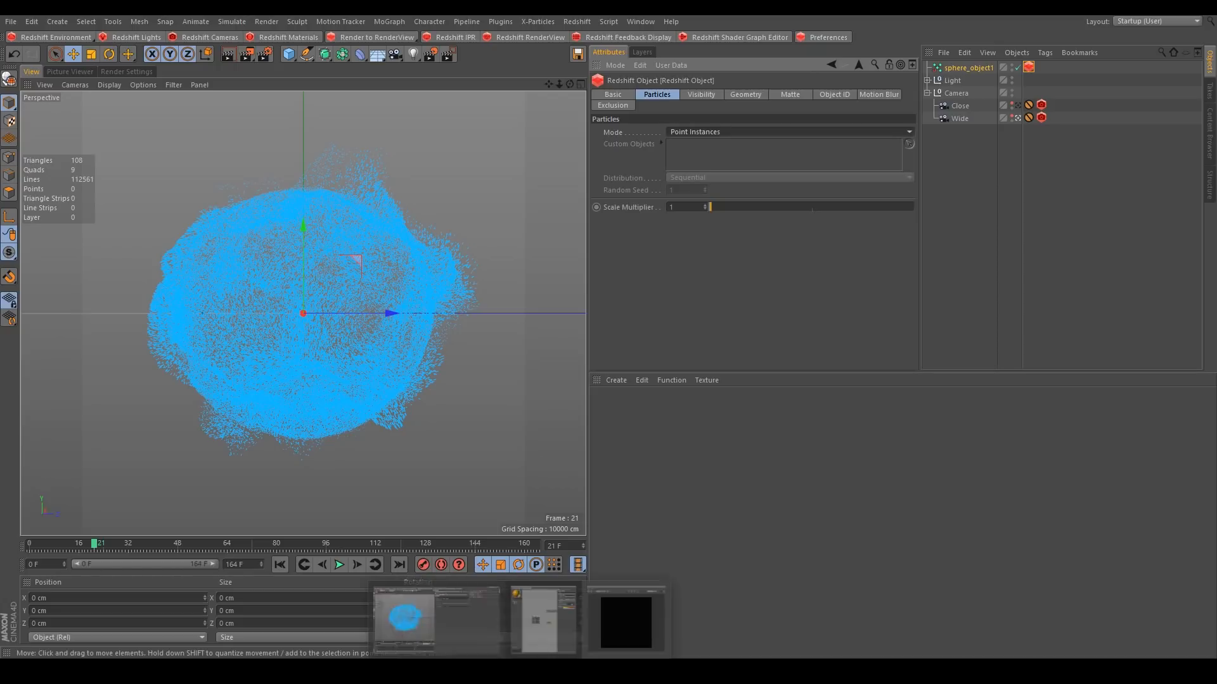
left_click(625, 630)
left_click_drag(308, 104, 287, 101)
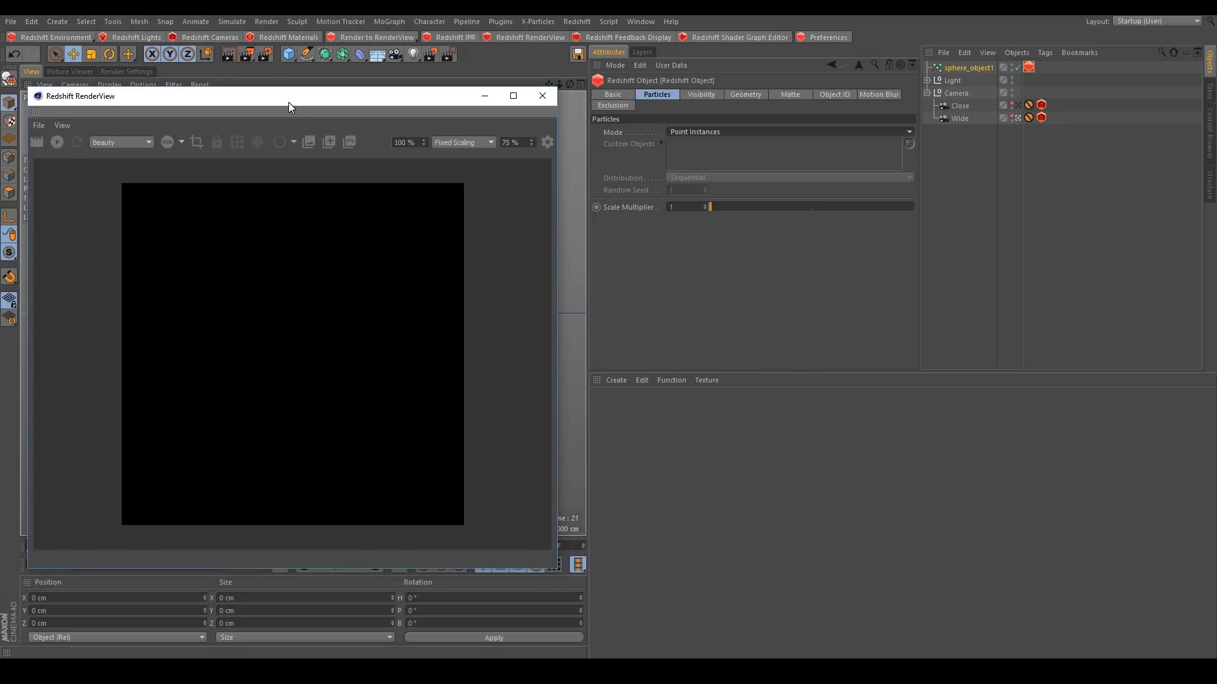
left_click(683, 207)
type("0.01")
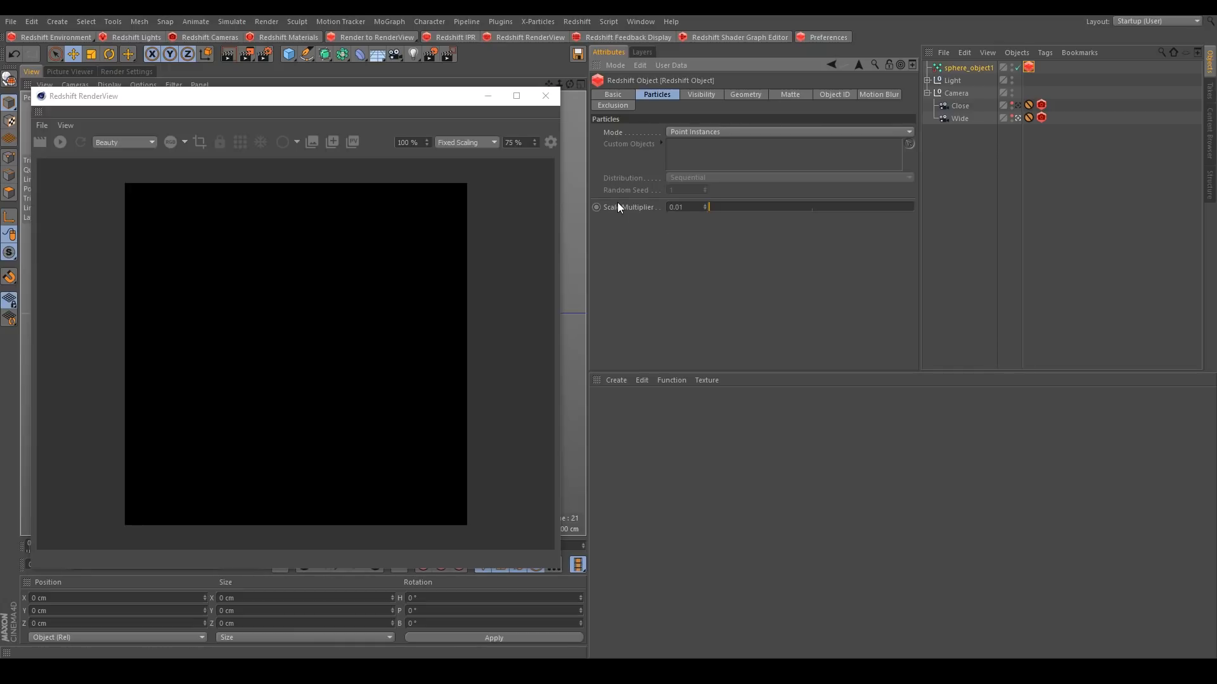
left_click_drag(188, 94, 191, 89)
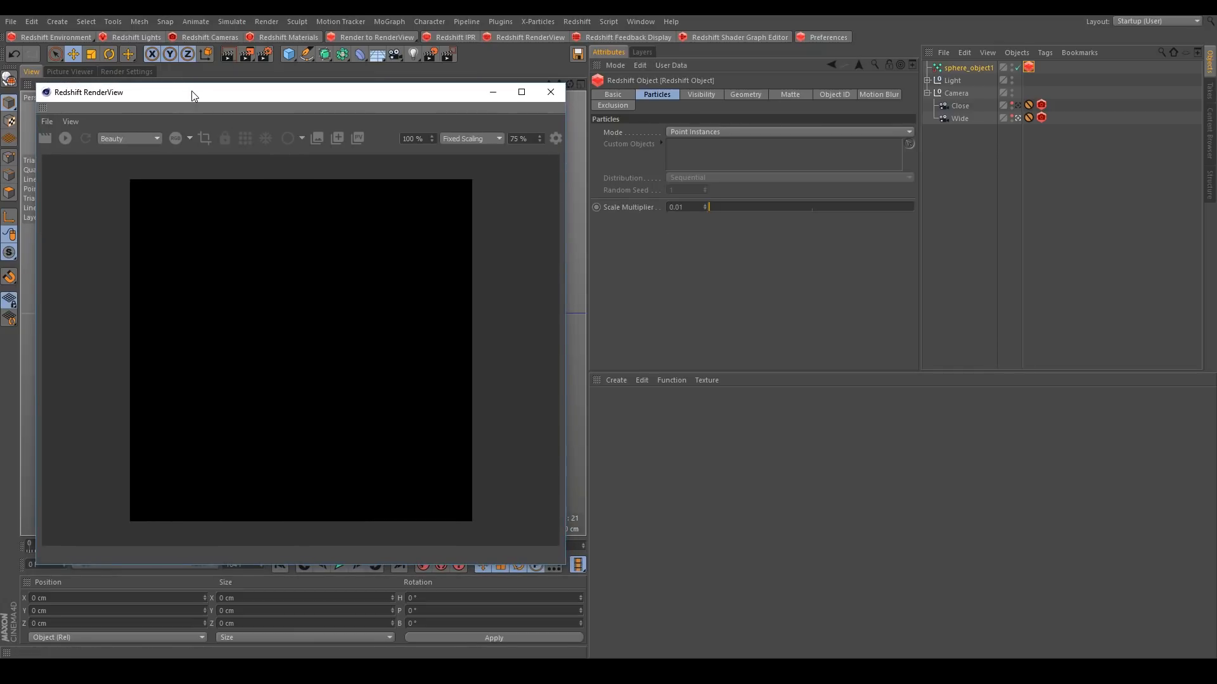
- Start the interactive Redshift render and switch the view to the Close camera
left_click_drag(191, 90, 176, 93)
left_click(62, 140)
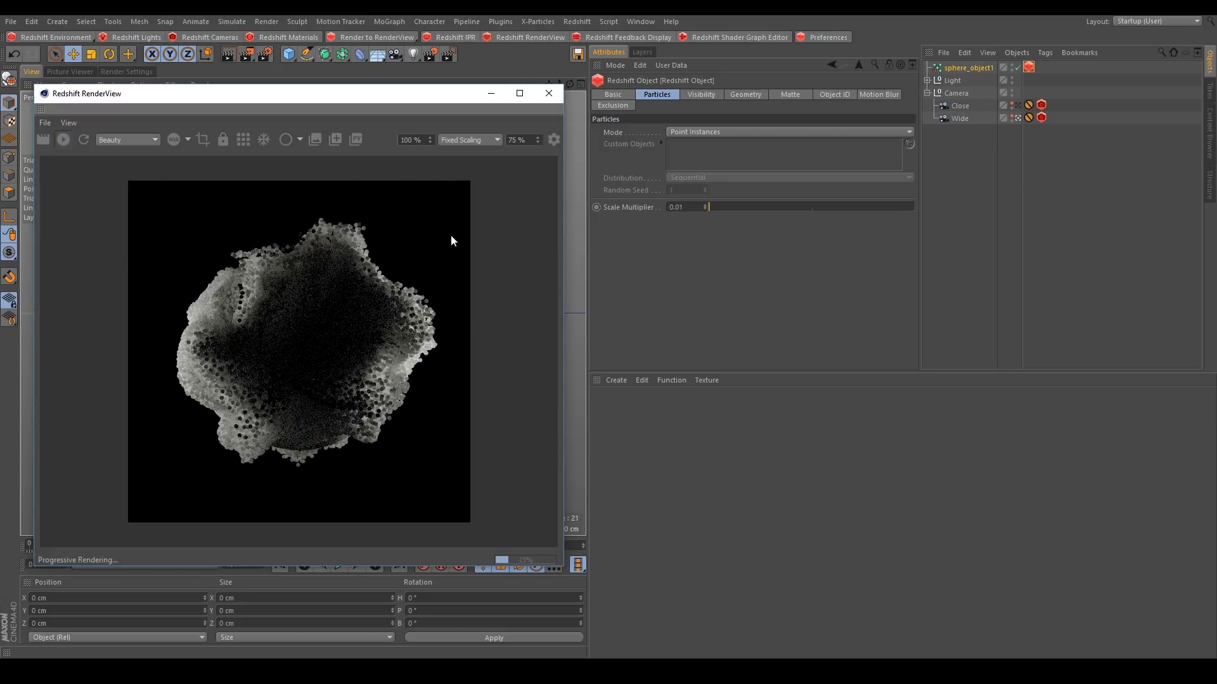
left_click(1018, 106)
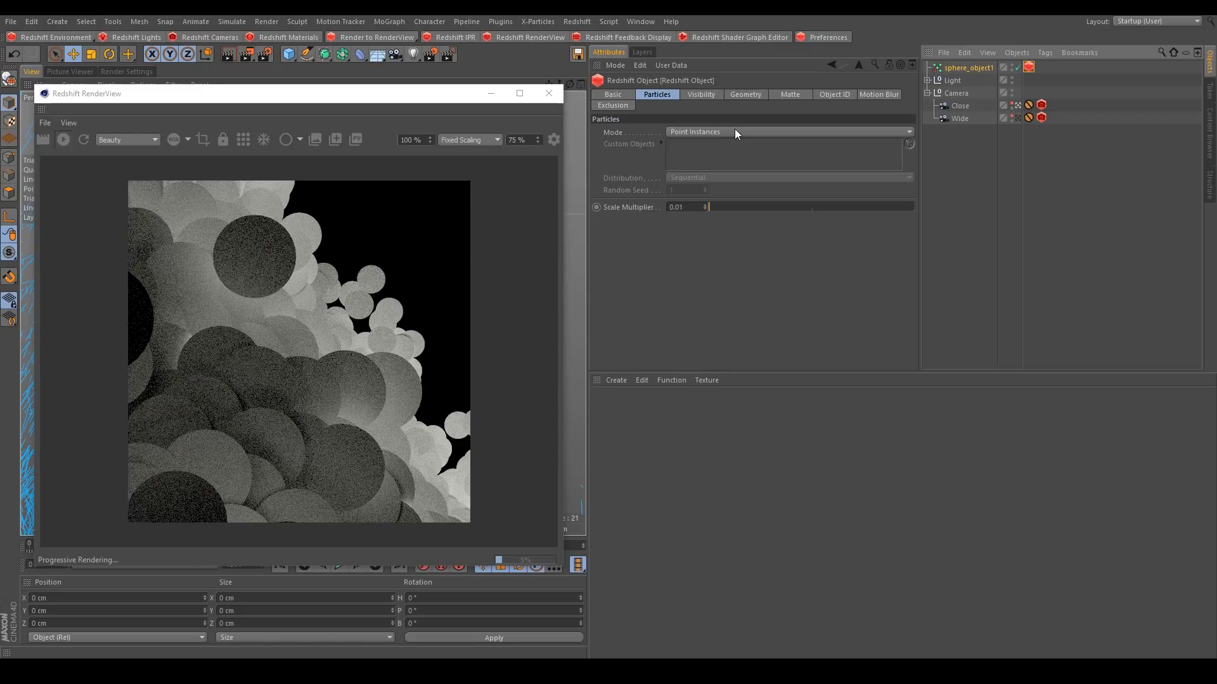
- Try the Sphere Instances, Quad Instances and Custom Objects particle modes on the Redshift Object tag
left_click(697, 131)
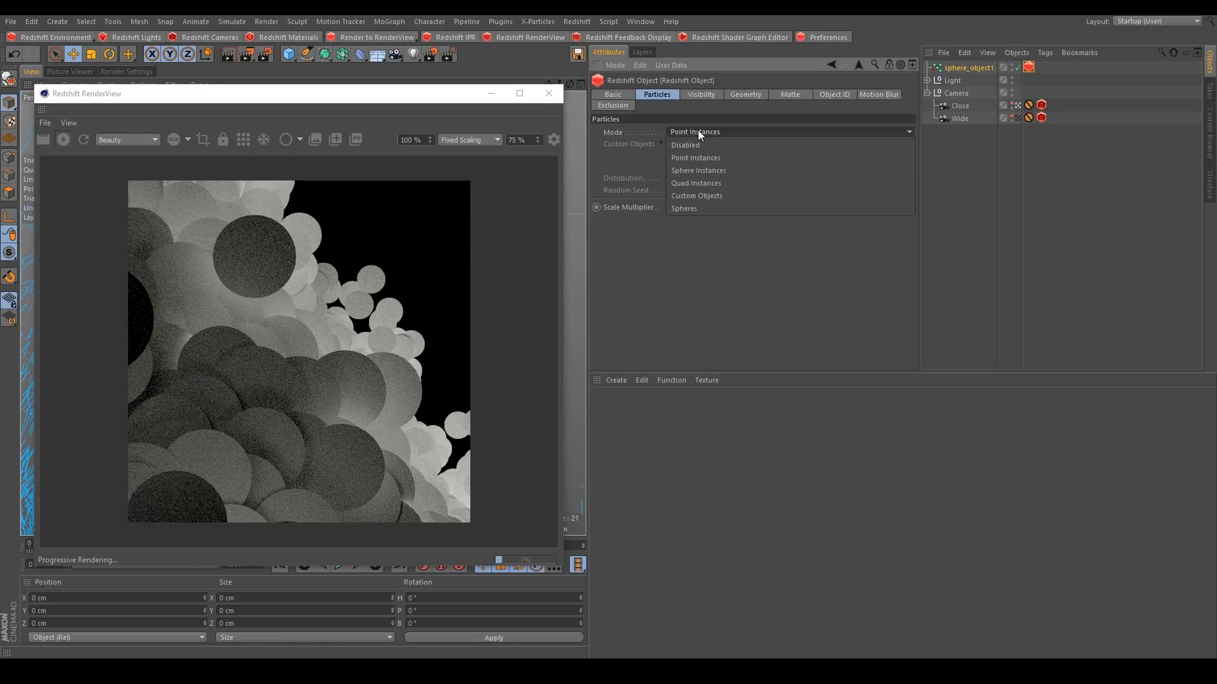
left_click(702, 169)
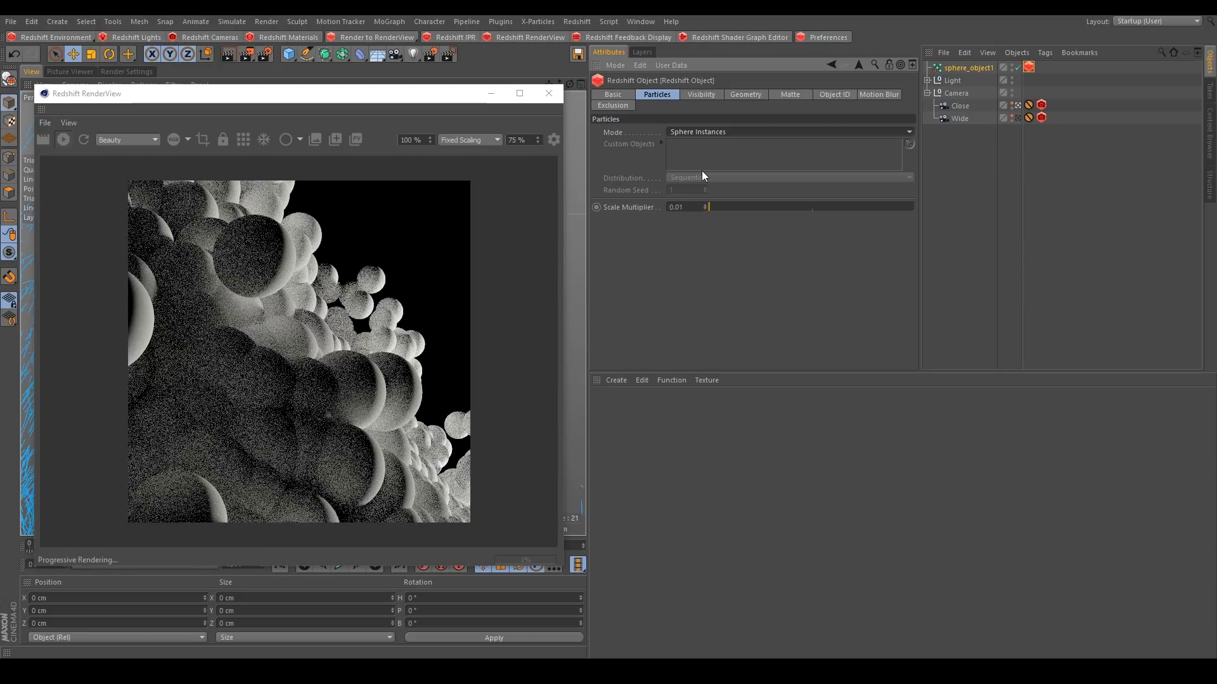
left_click(693, 131)
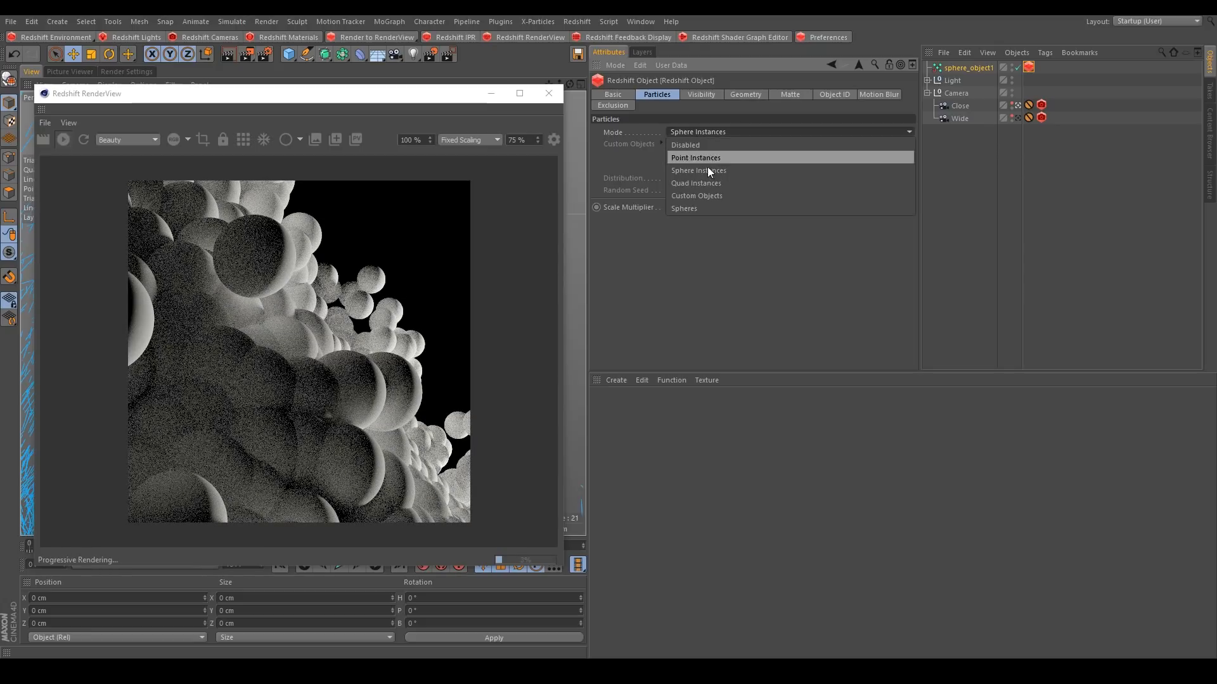
left_click(701, 182)
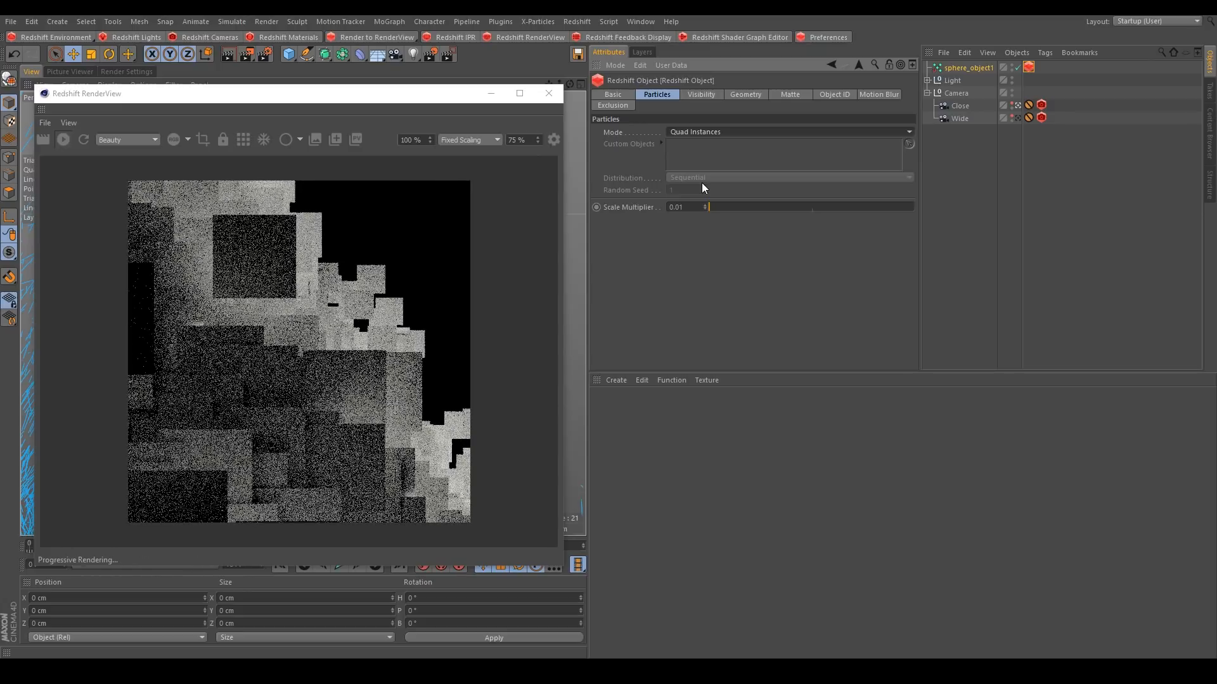
left_click(708, 131)
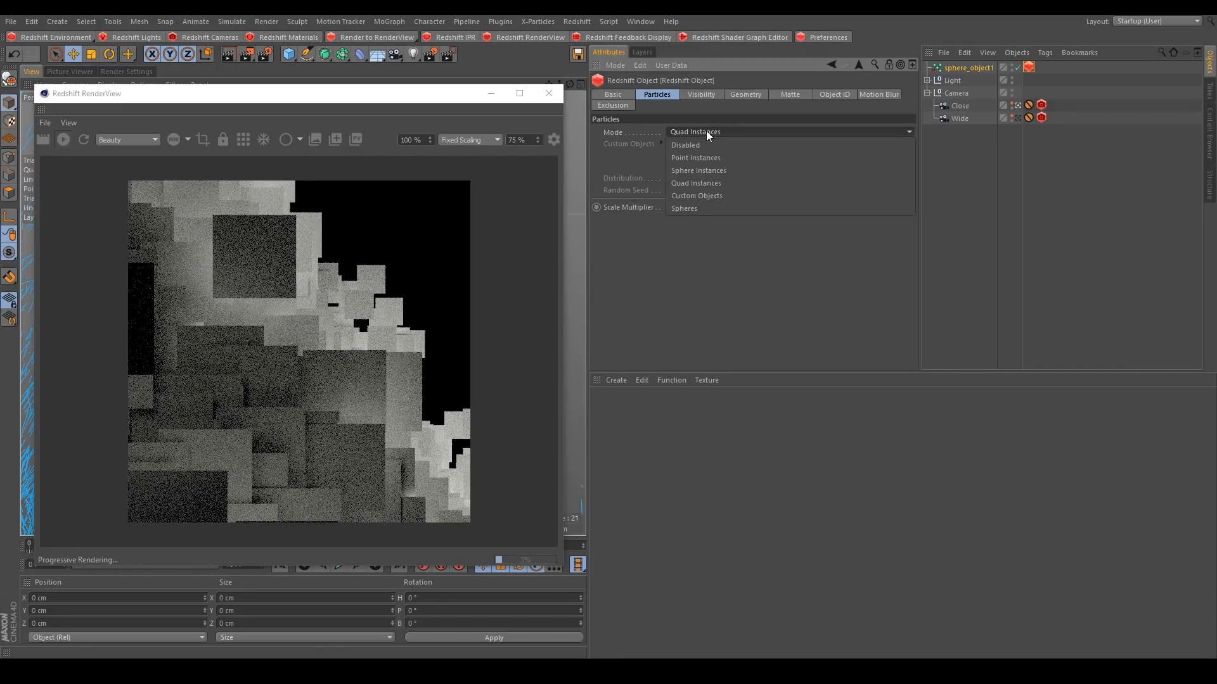
left_click(702, 196)
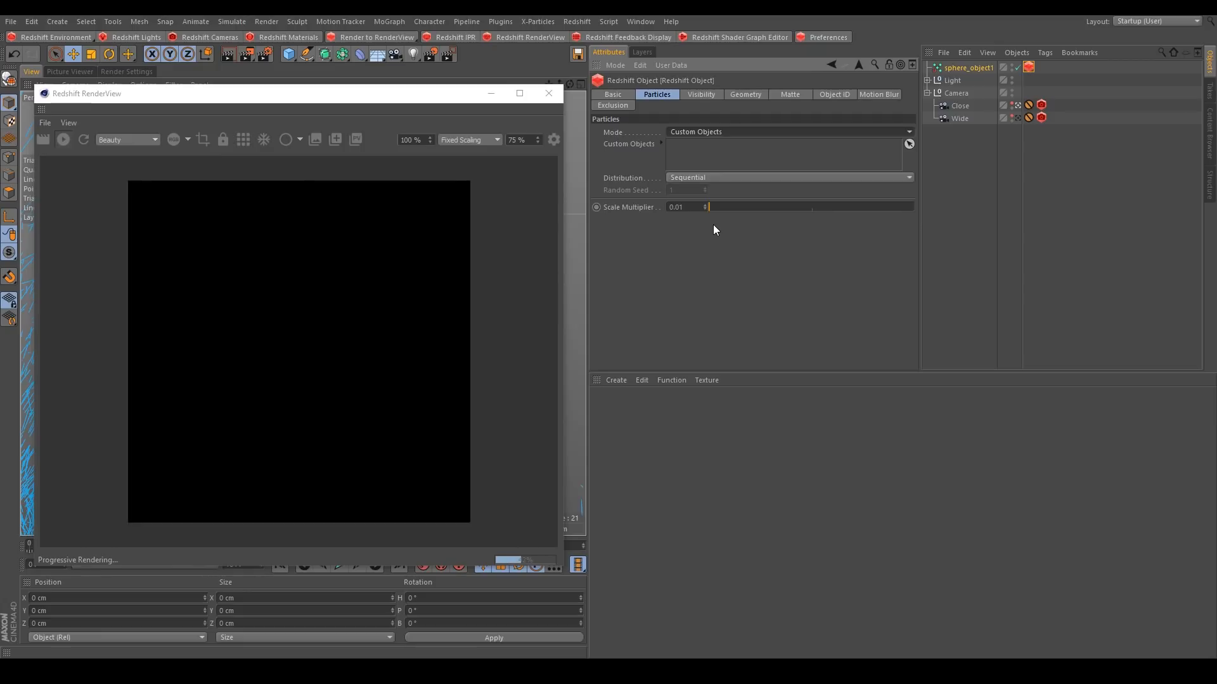
- Compare the Spheres and Sphere Instances particle modes in the render and settle on Spheres
left_click(689, 131)
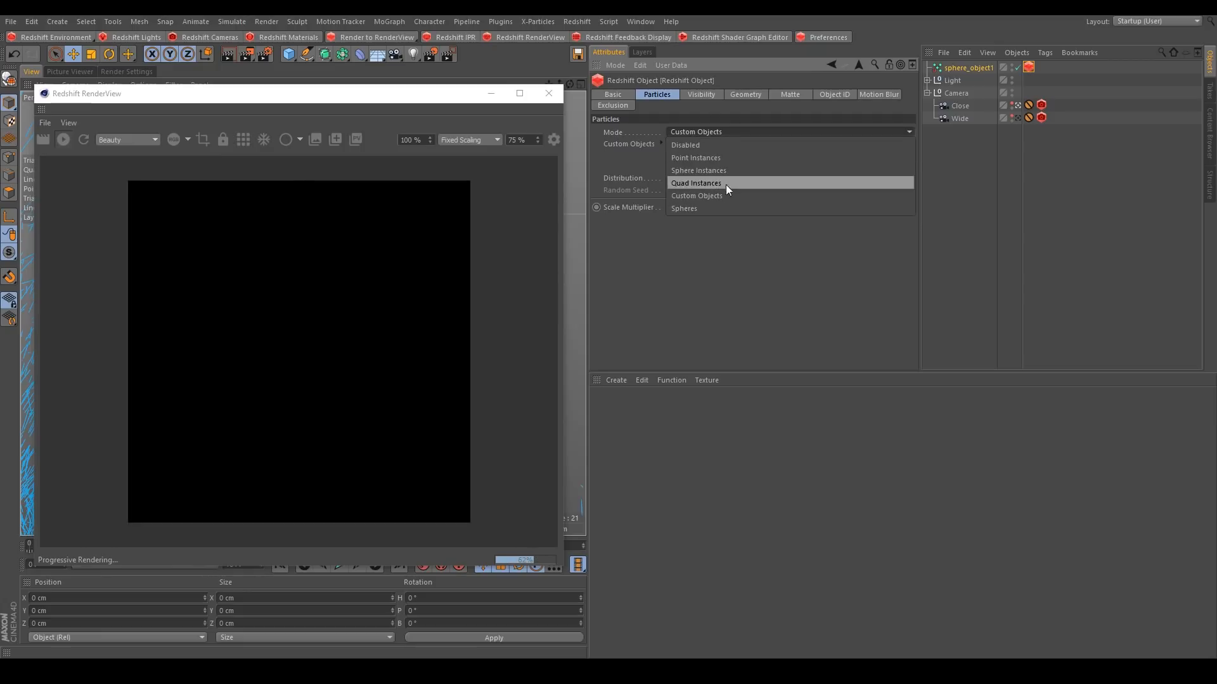
left_click(694, 207)
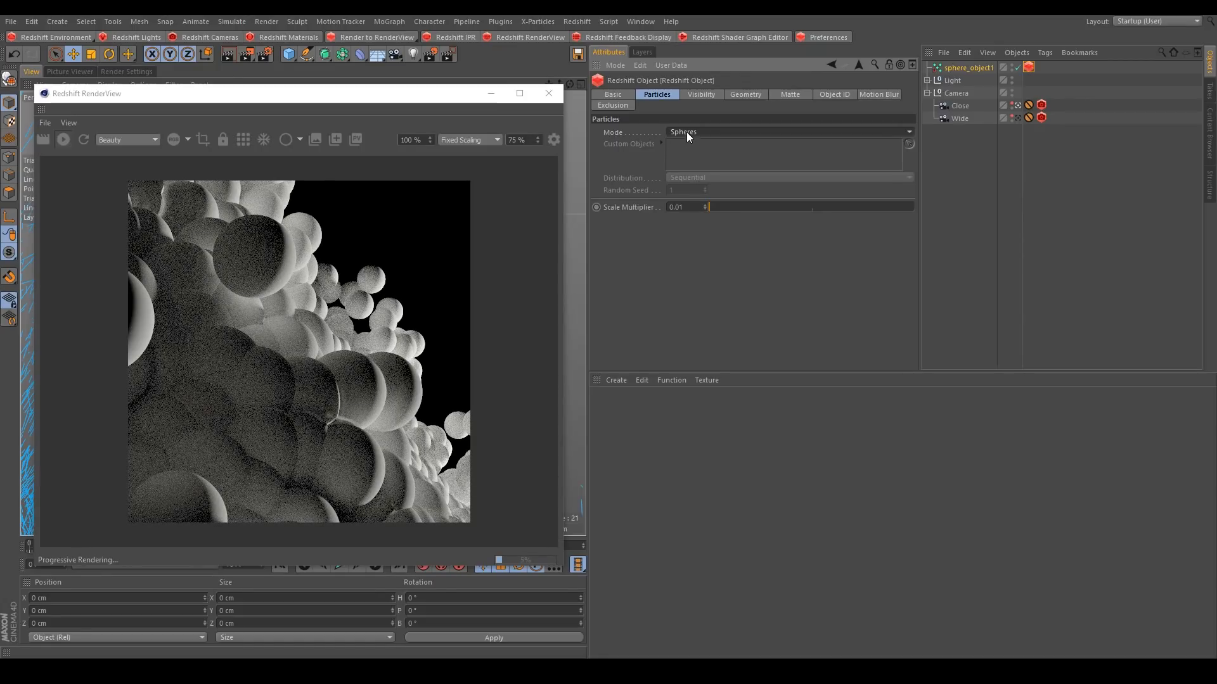
left_click(708, 133)
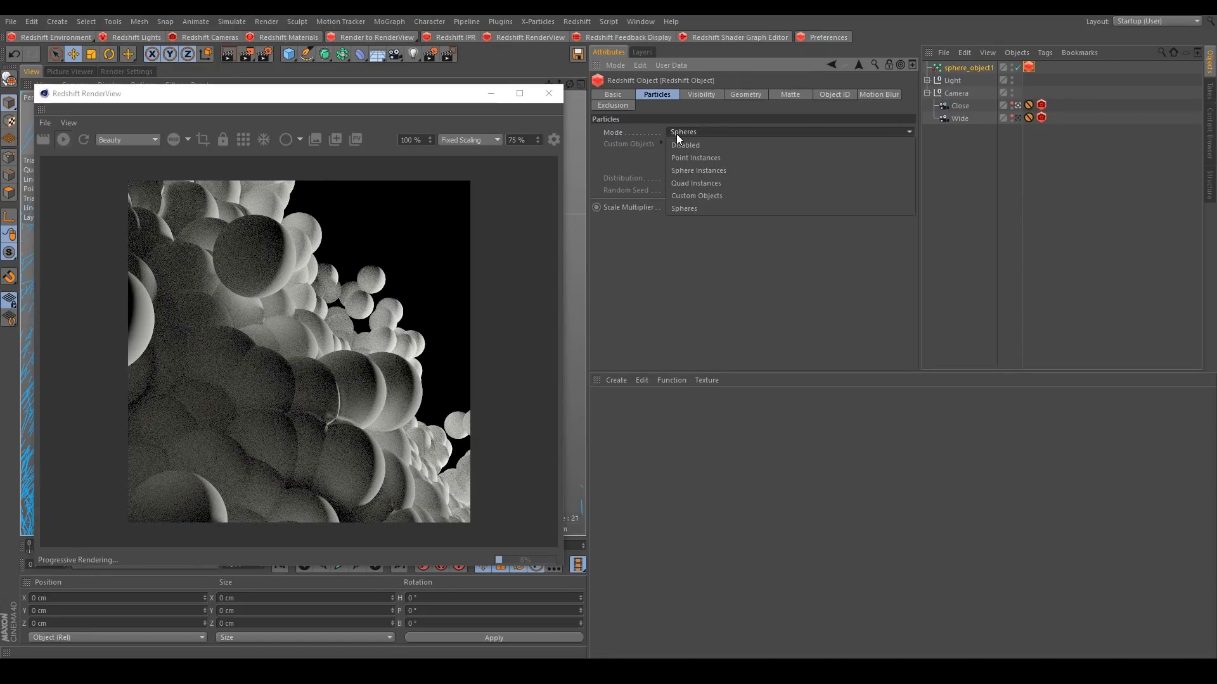
left_click(701, 171)
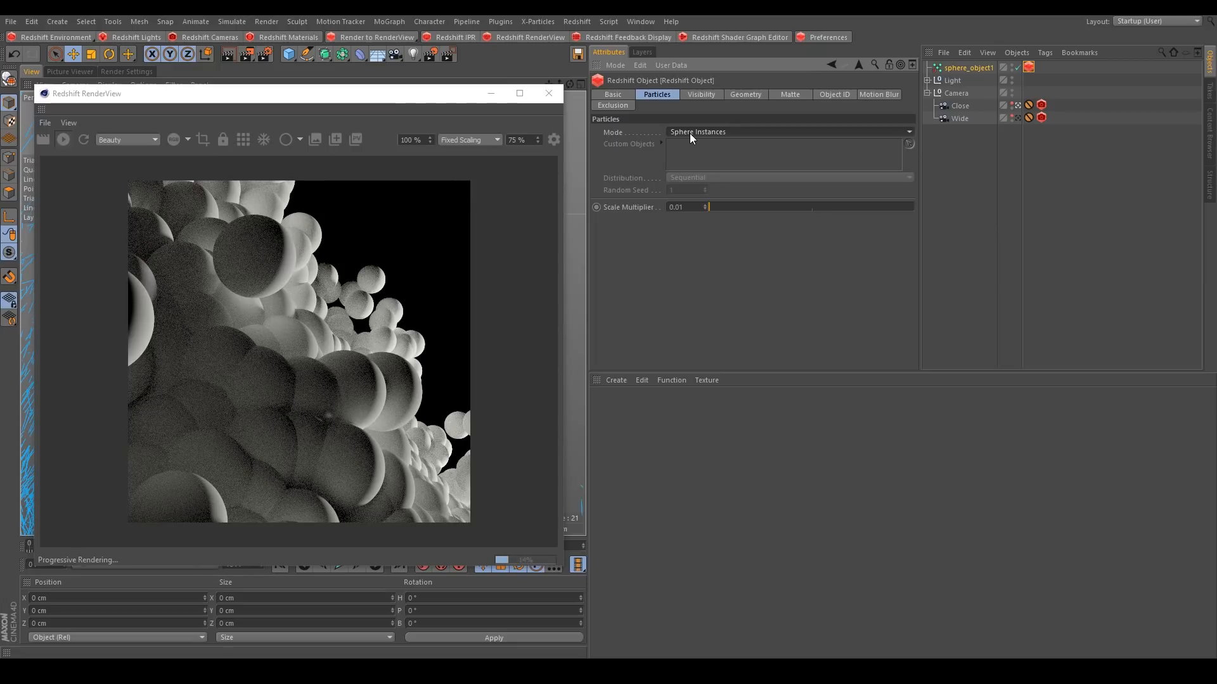
left_click(689, 133)
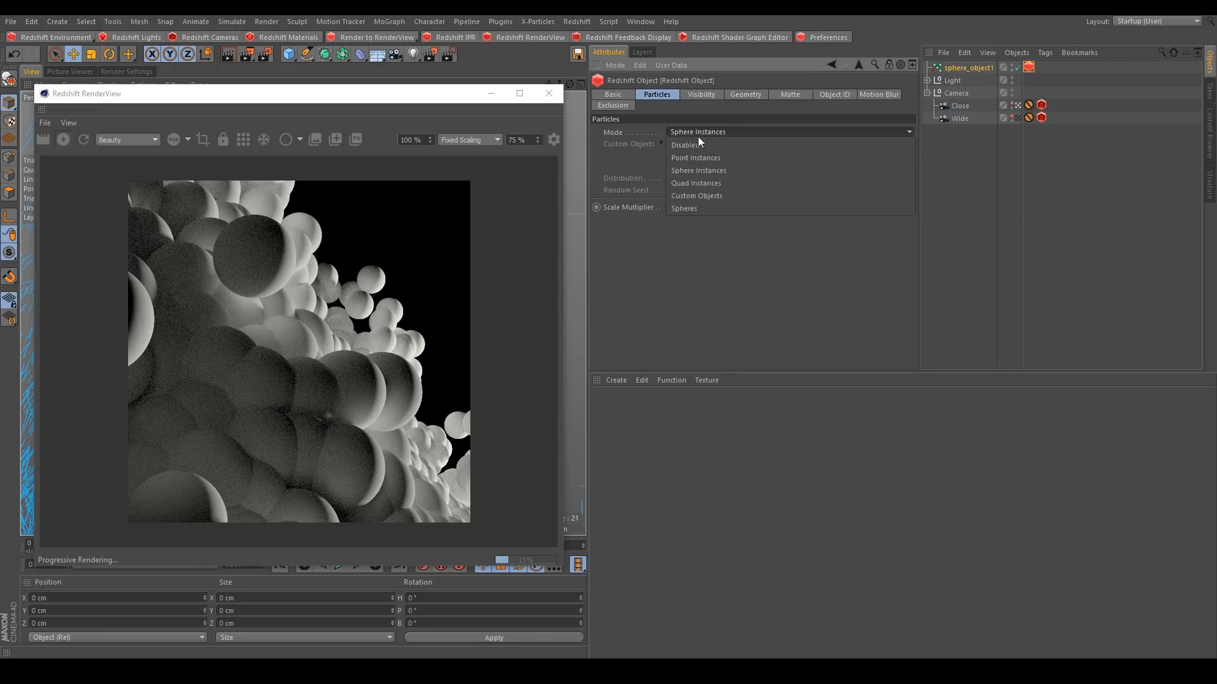
left_click(694, 209)
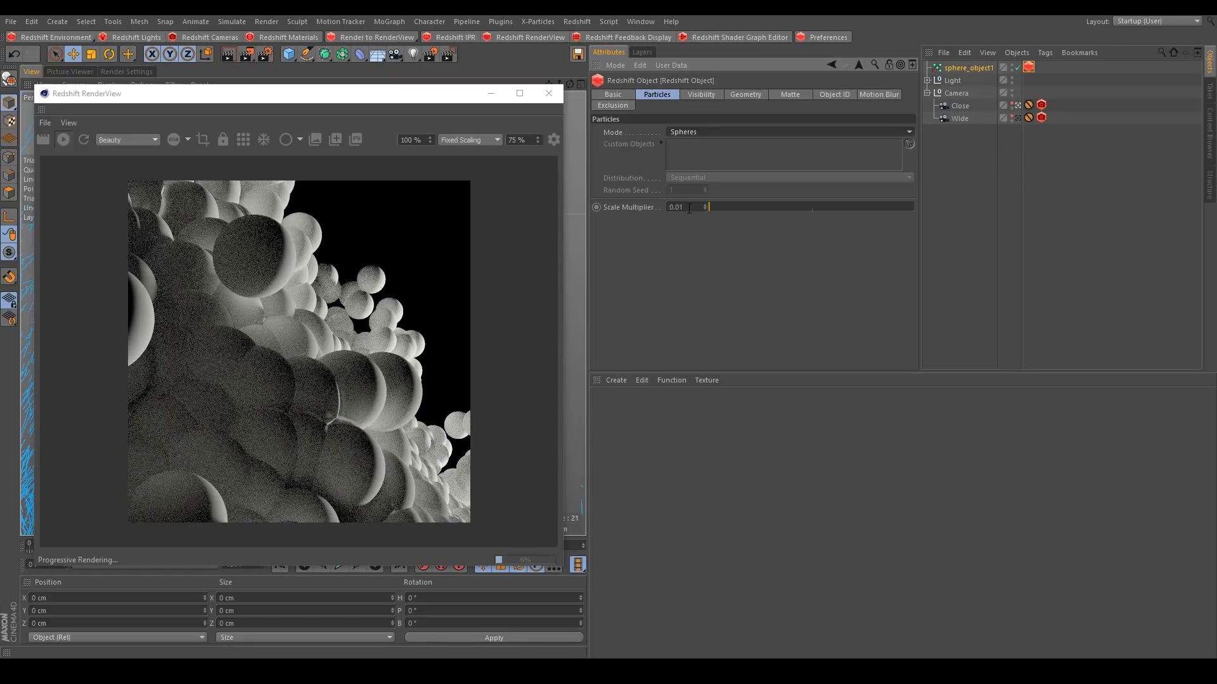
left_click(732, 128)
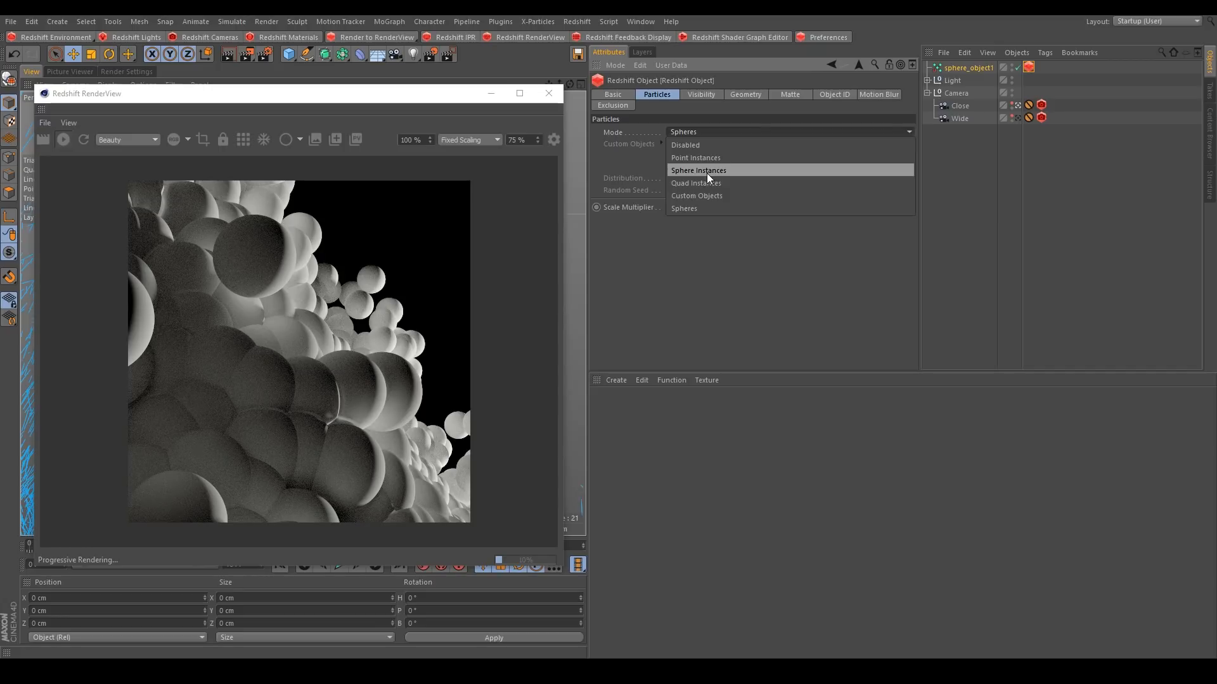
left_click(700, 208)
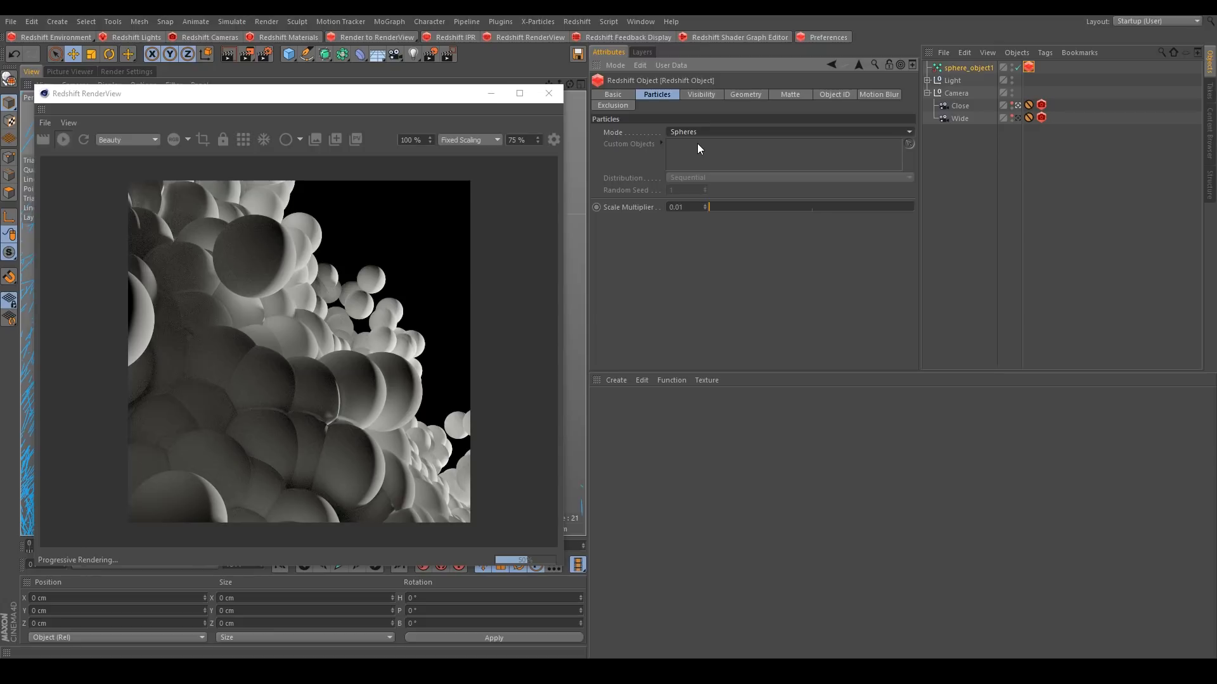
left_click(693, 131)
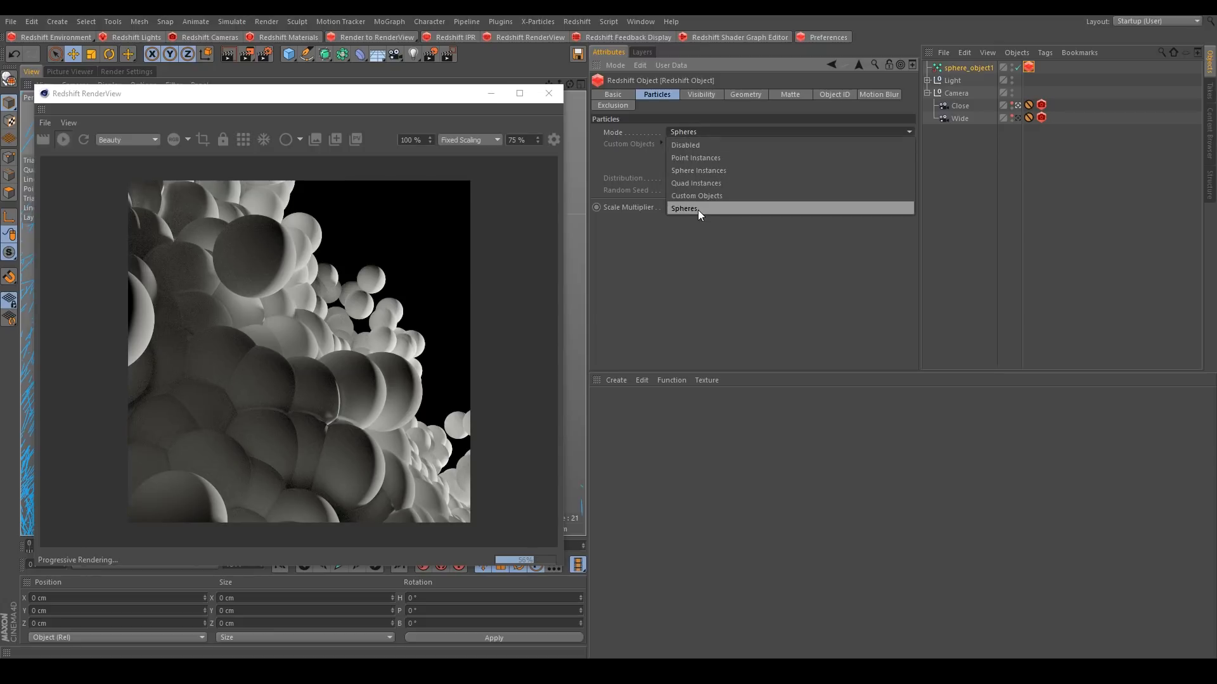
left_click(697, 209)
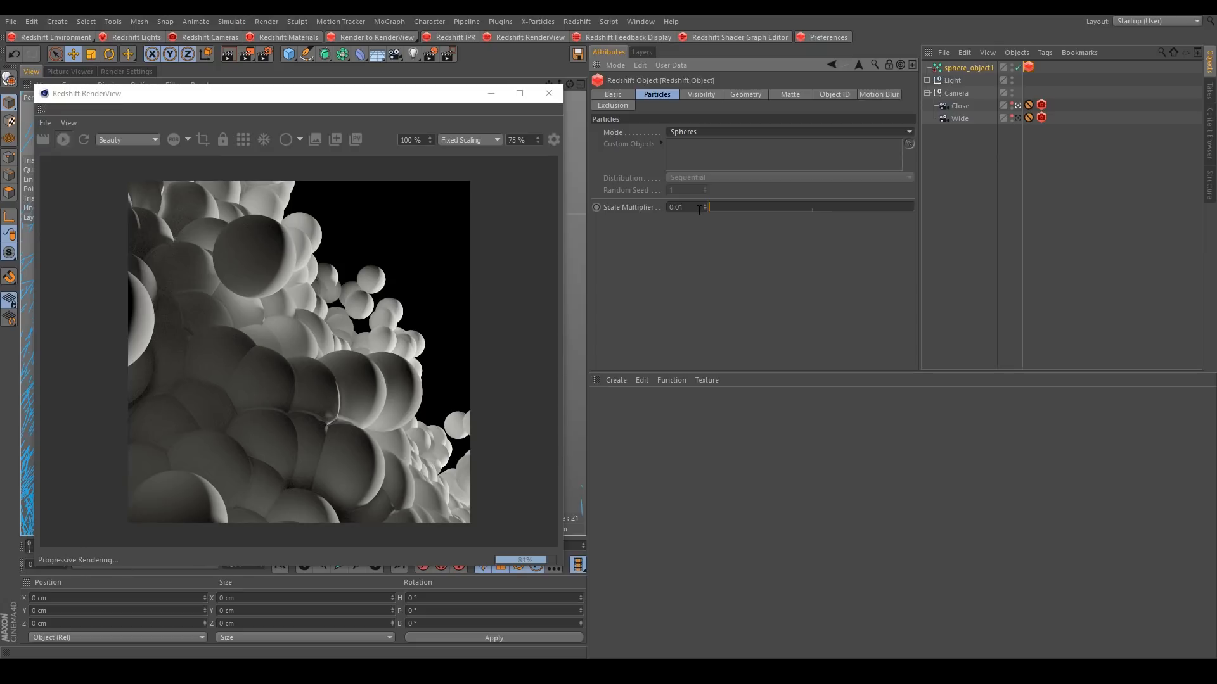
left_click(701, 133)
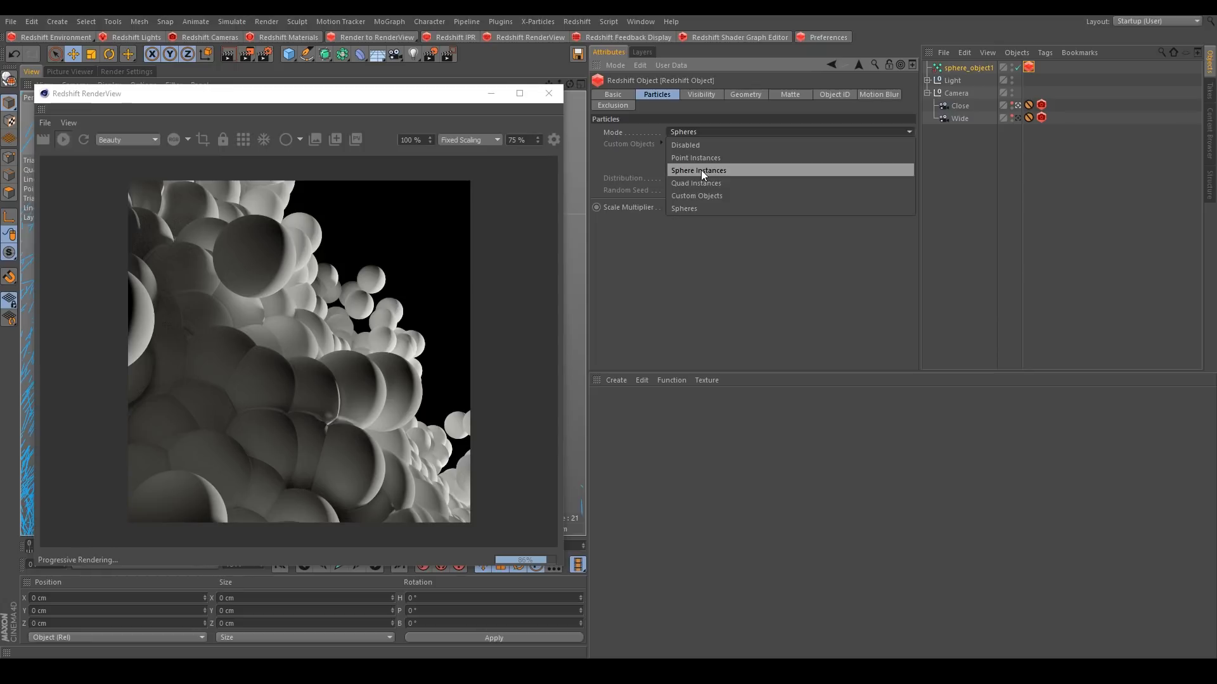
left_click(704, 209)
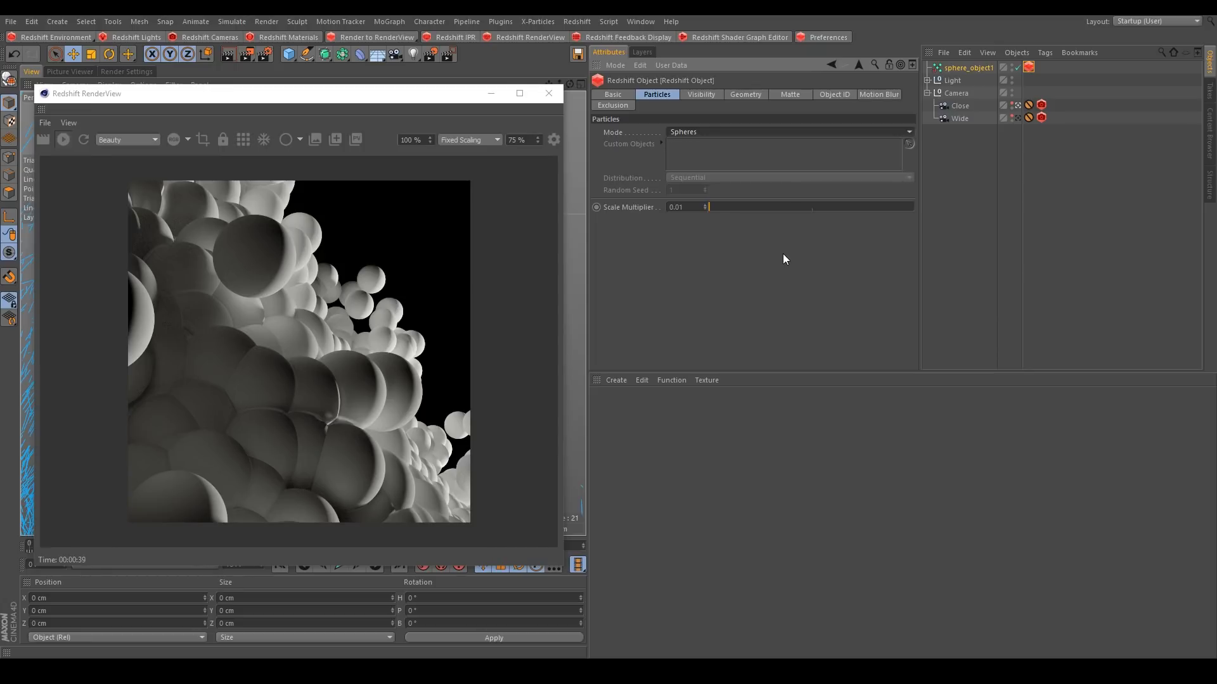
- Set the particle mode to Custom Objects and add a cube primitive to the scene
left_click(701, 131)
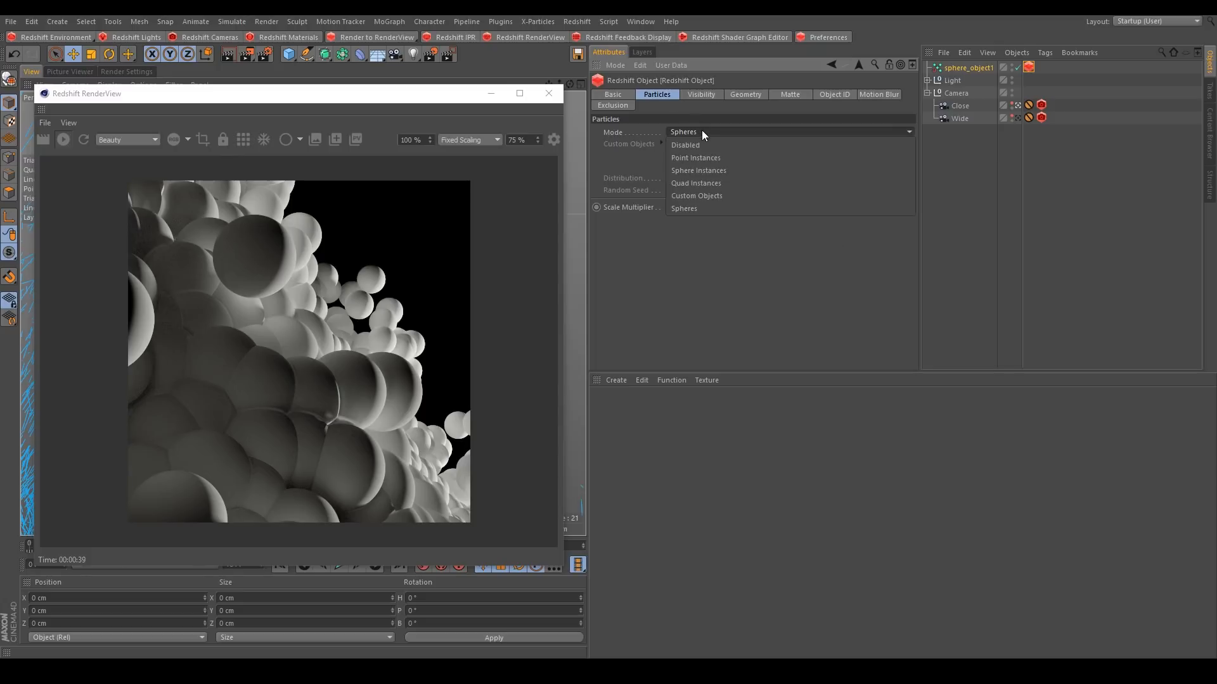
left_click(709, 196)
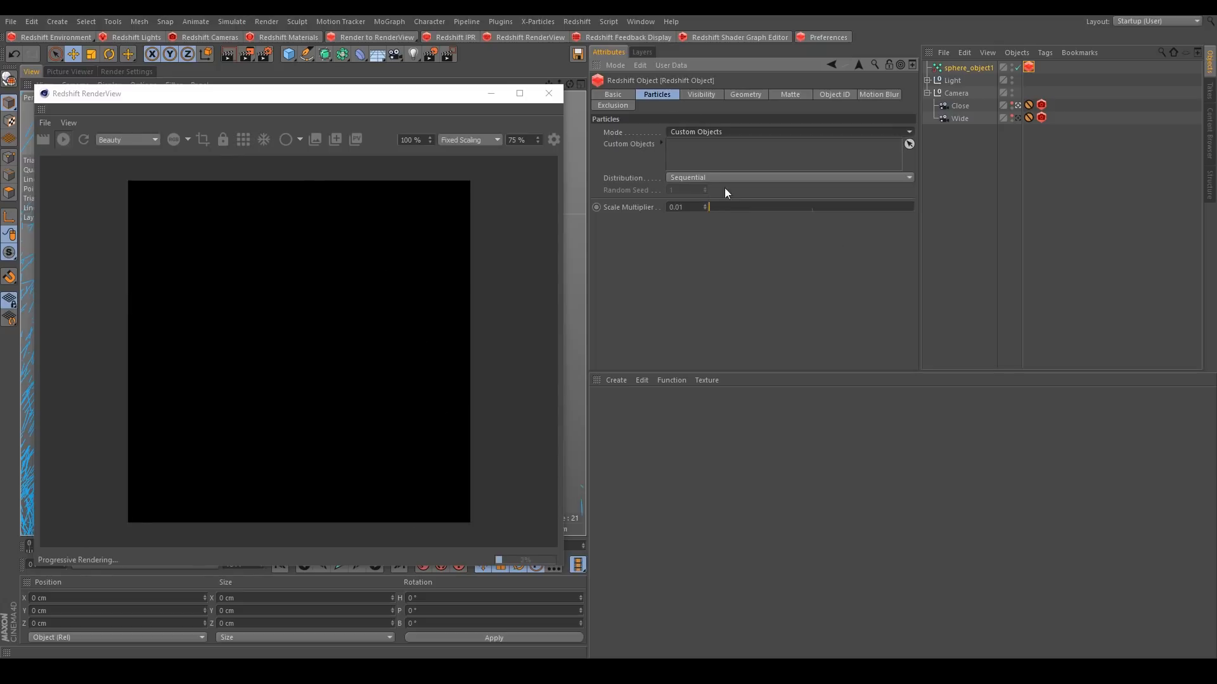
left_click(289, 54)
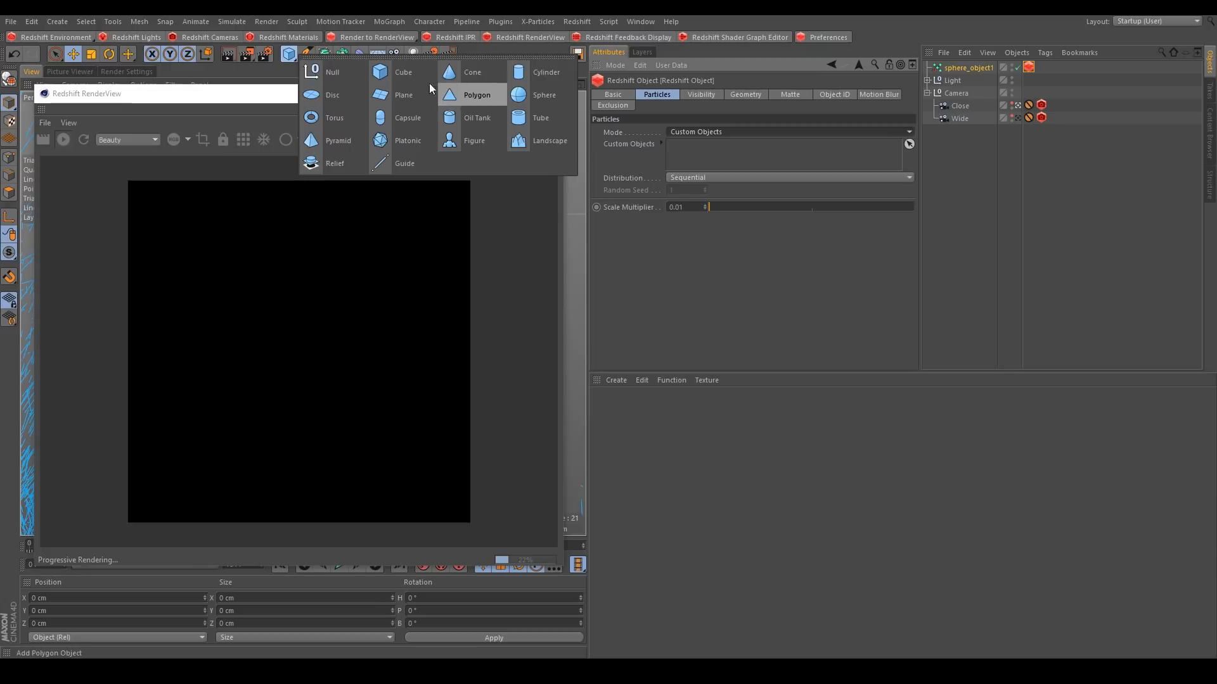
left_click(394, 75)
- Size the cube to 1 cm on X, Y and Z and assign it as a custom object for sphere_object1's particles
double_click(647, 121)
type("1")
key("Return")
double_click(651, 134)
type("1")
key("Return")
double_click(648, 147)
type("1")
key("Return")
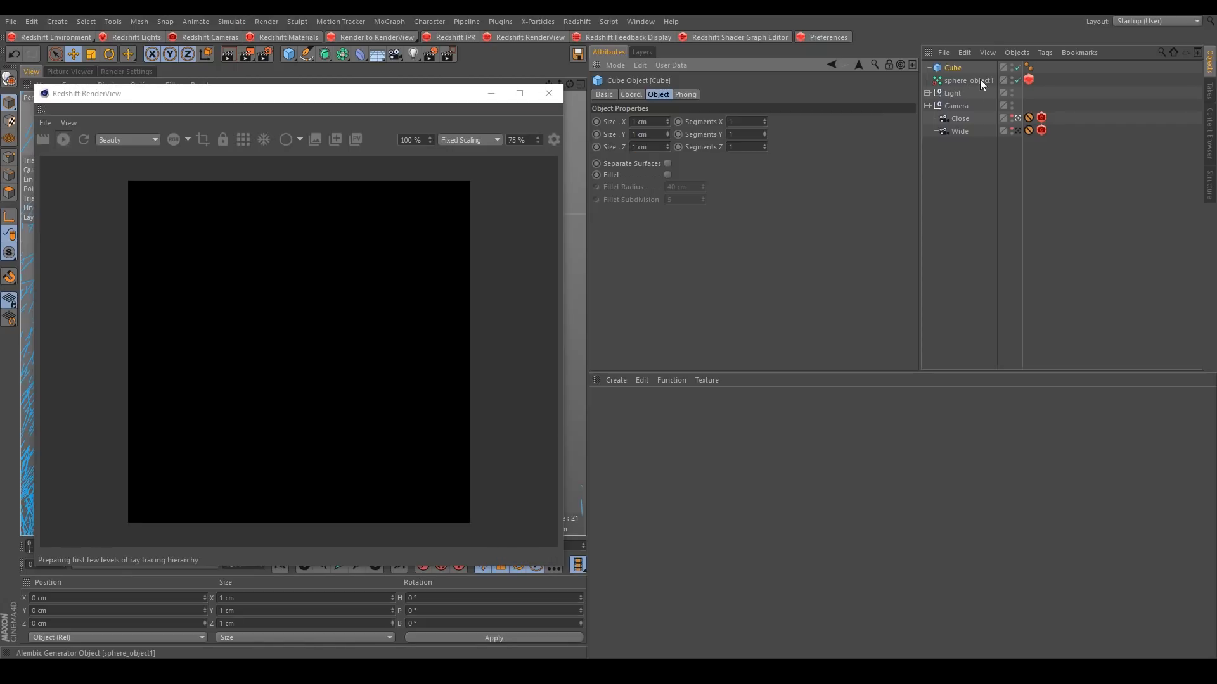
left_click(1028, 80)
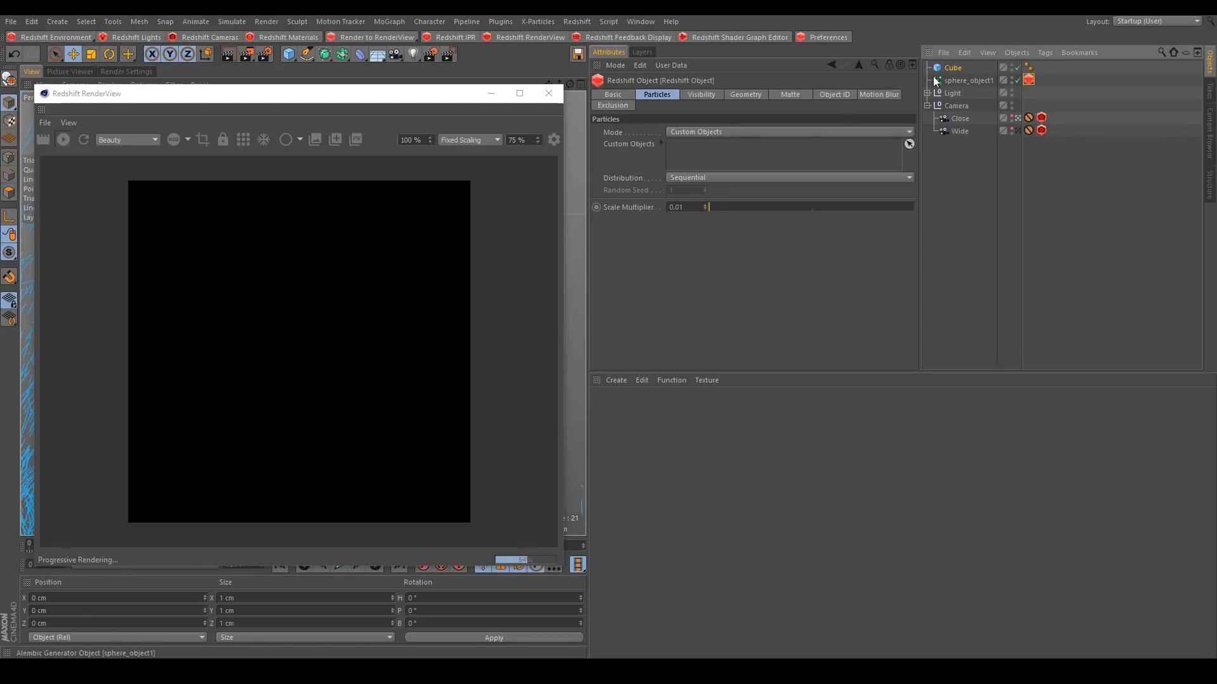
left_click_drag(950, 67, 716, 155)
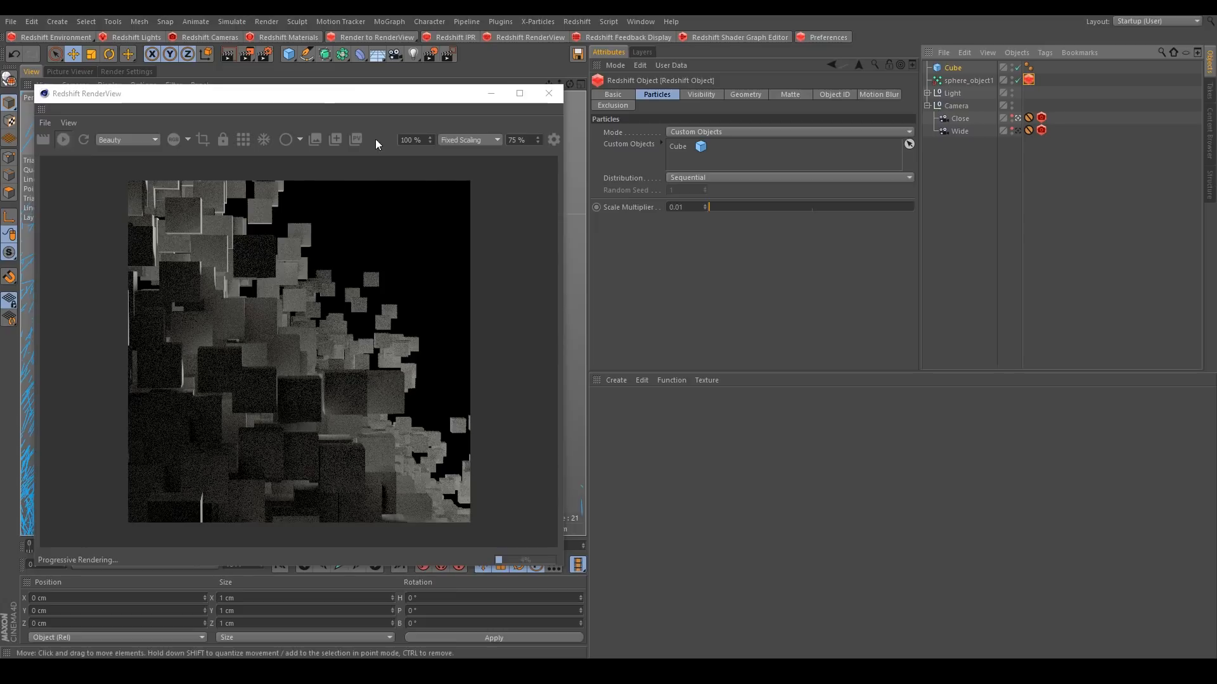
- Add a Platonic primitive with a 1 cm radius and include it in the particles' custom objects
left_click(290, 53)
left_click(385, 134)
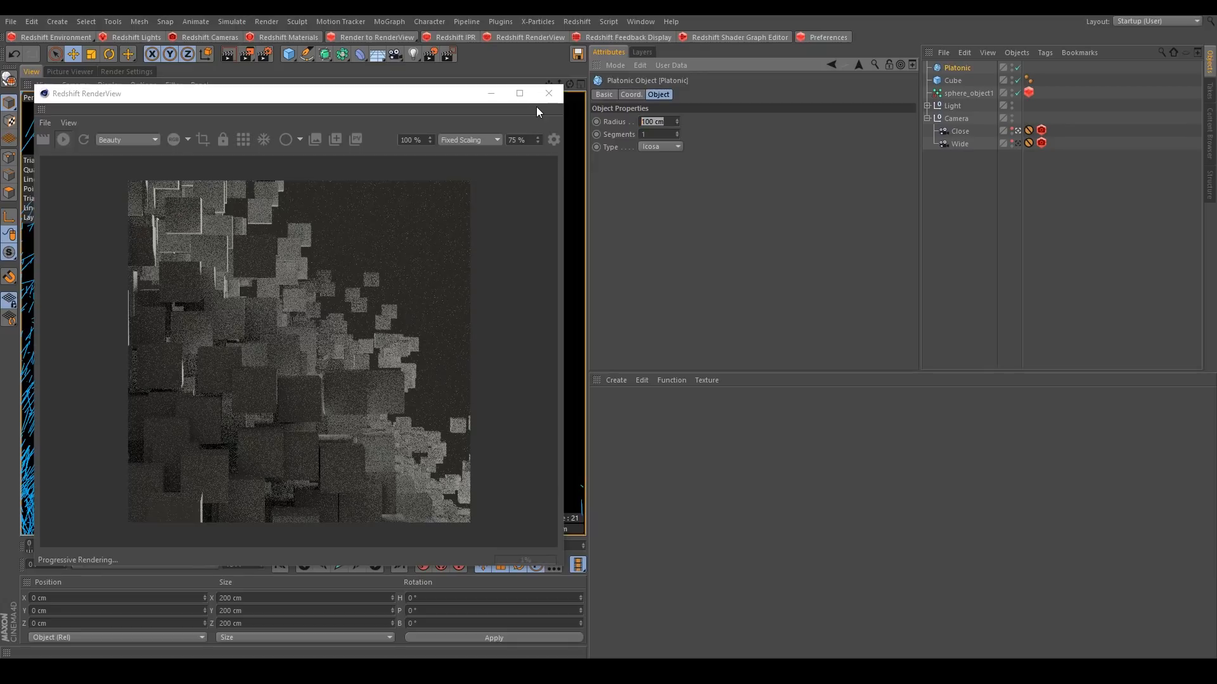
type("1")
key("Return")
left_click(1028, 93)
left_click_drag(952, 80, 686, 155)
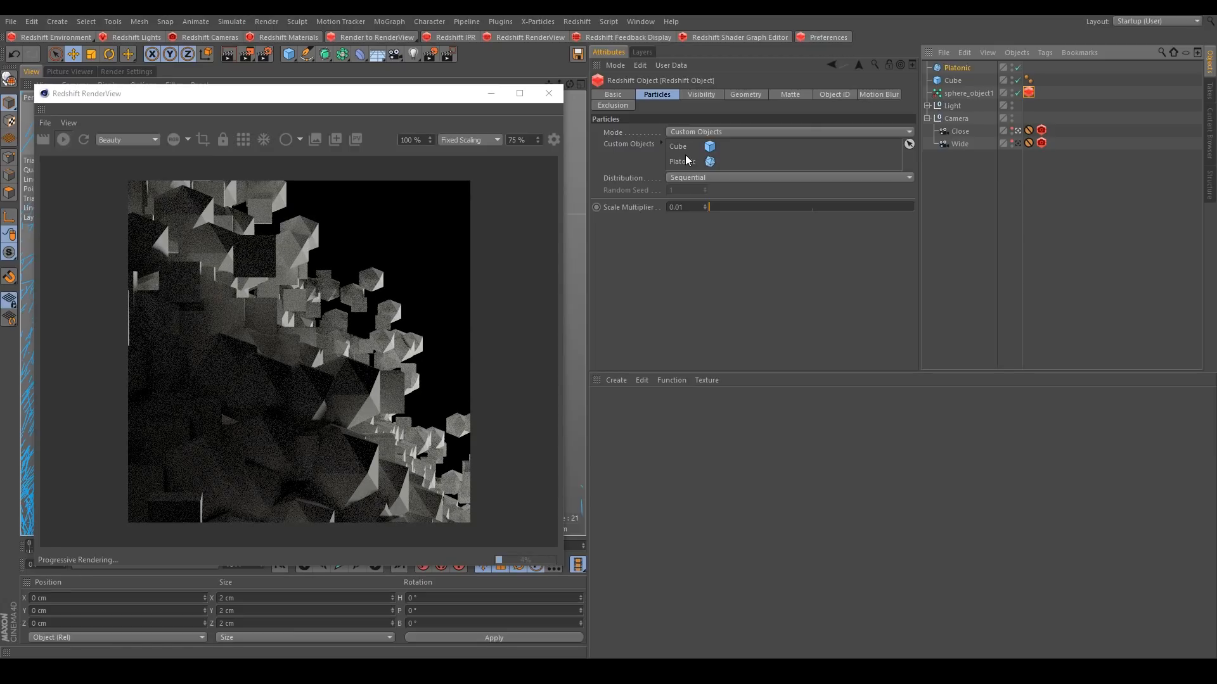
- Set the custom objects' distribution to Random with a random seed of 500
left_click(701, 176)
left_click(696, 203)
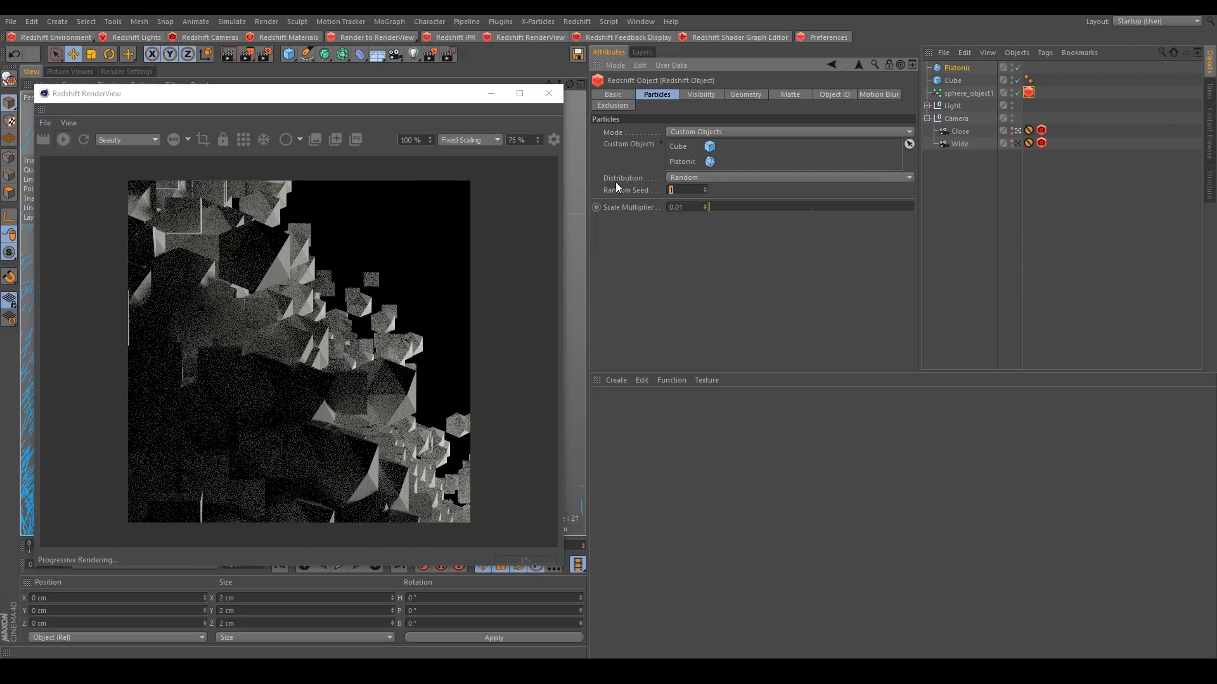
type("500")
key("Return")
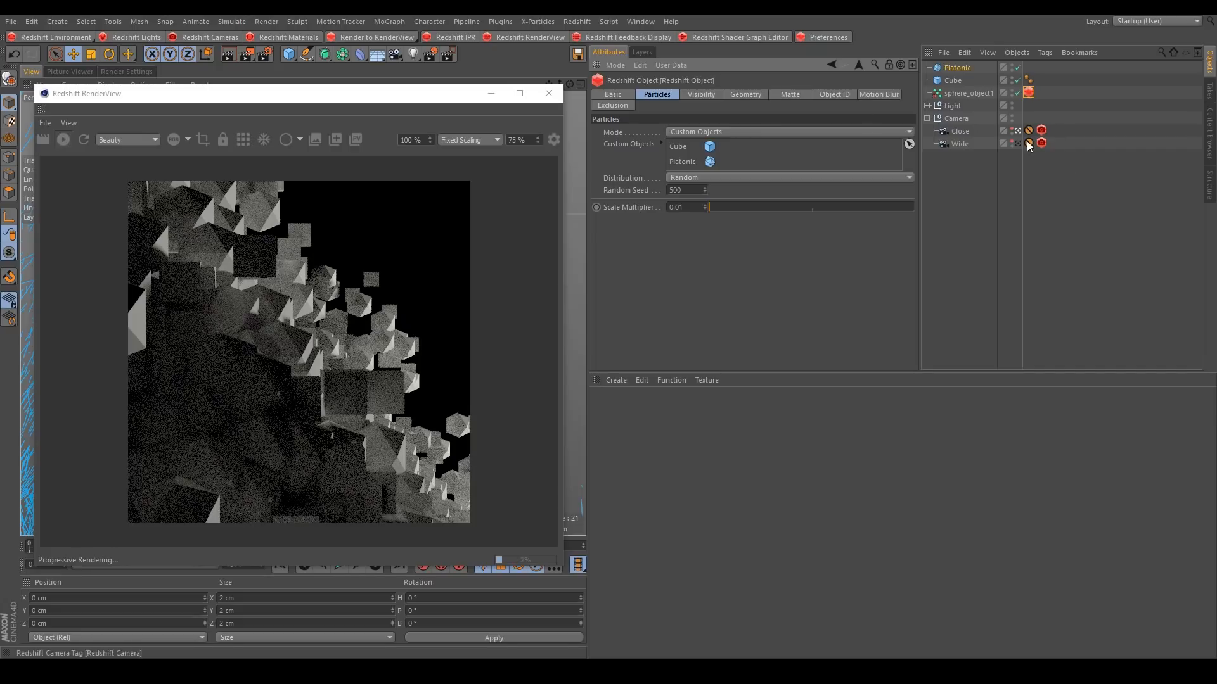
- Check the particles through the Wide camera, then return to the Close camera with the particle mode set to Spheres
left_click(1018, 143)
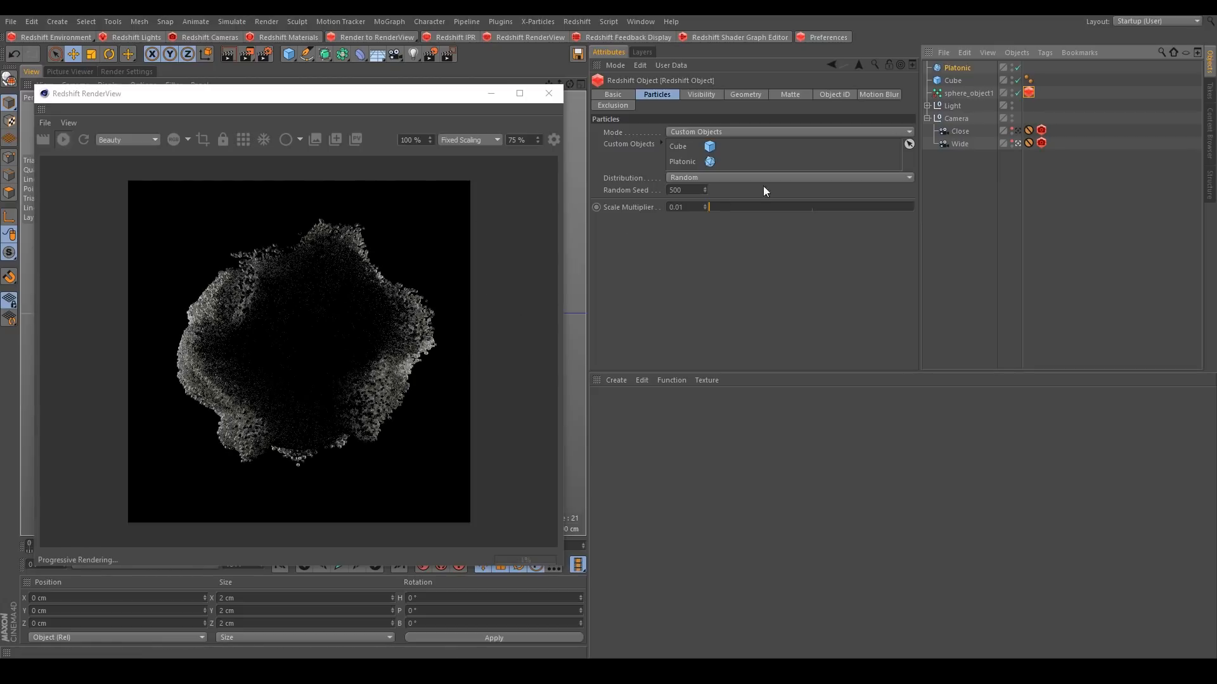
left_click(1019, 132)
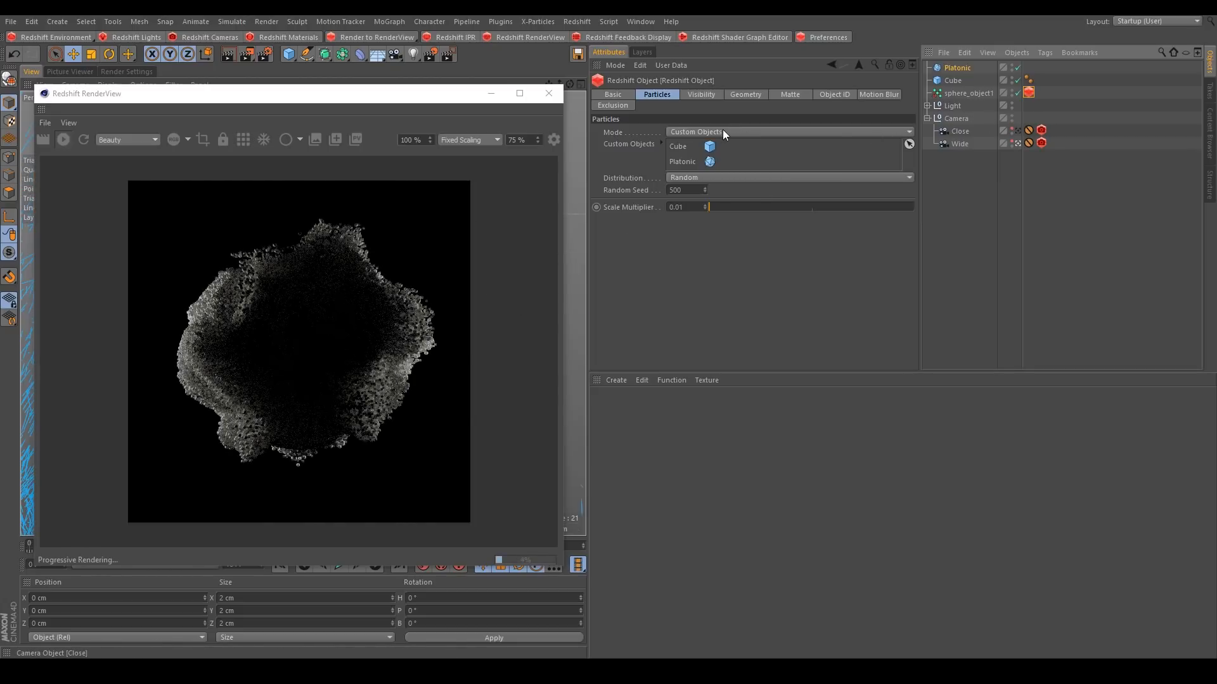
left_click(718, 131)
left_click(697, 210)
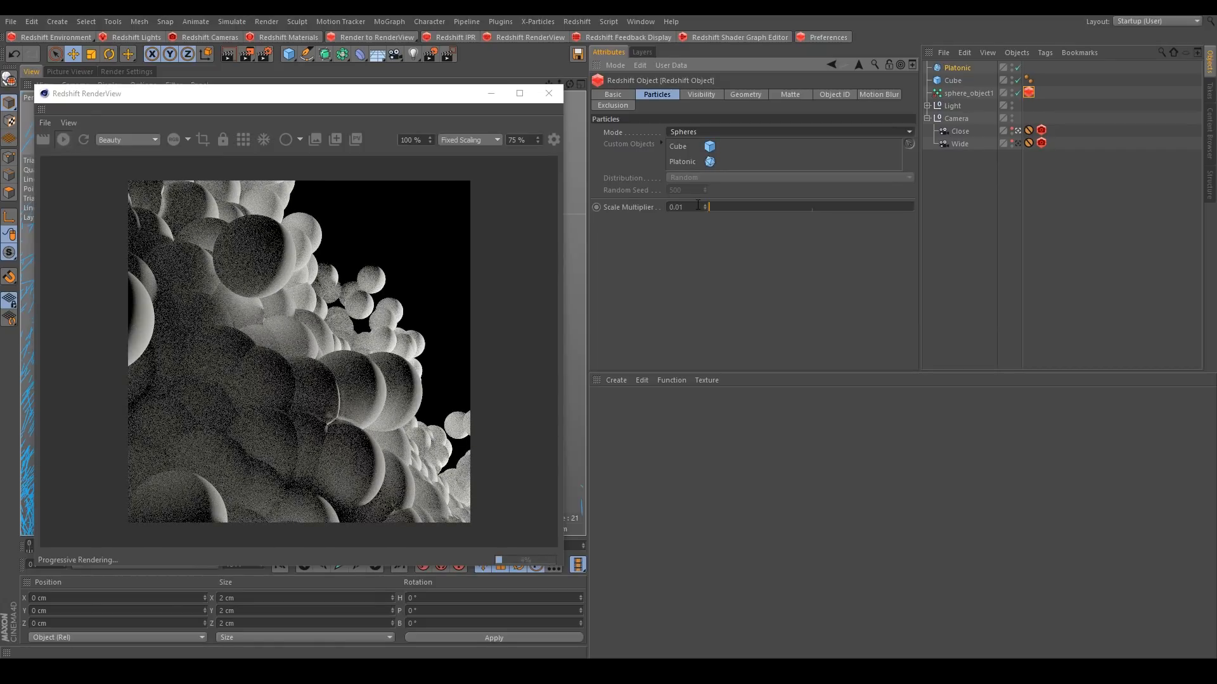
- Delete the Platonic and Cube objects from the scene
left_click(956, 68)
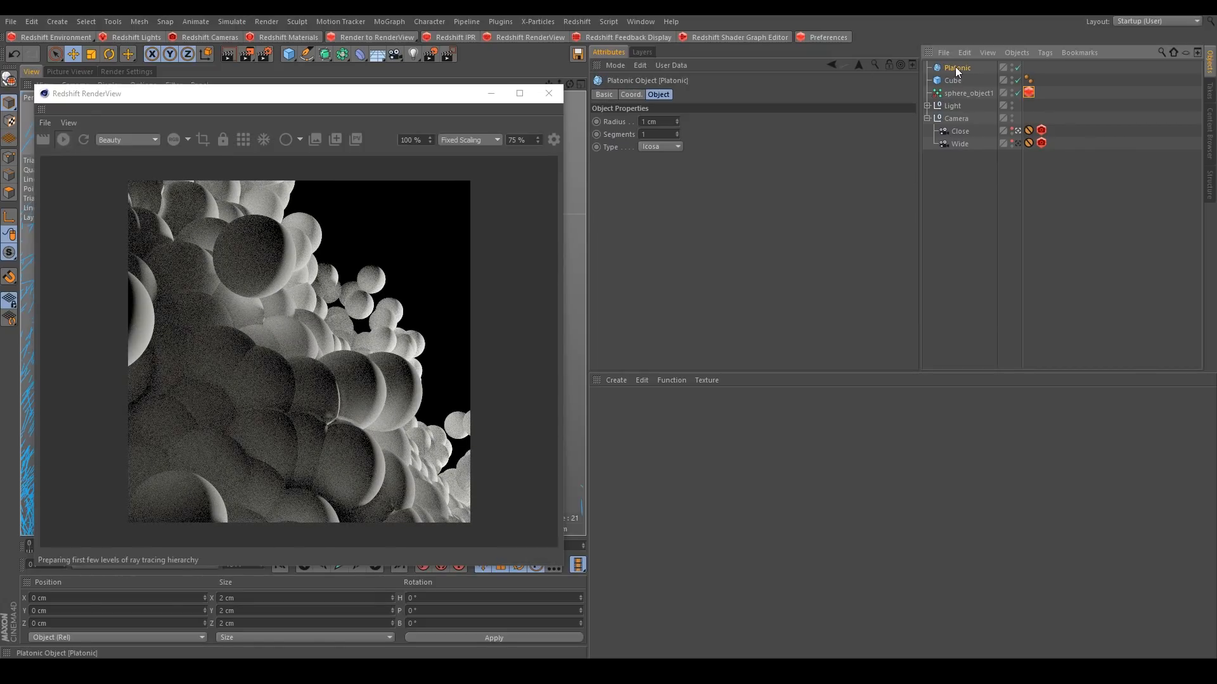
key("Delete")
left_click(956, 67)
key("Delete")
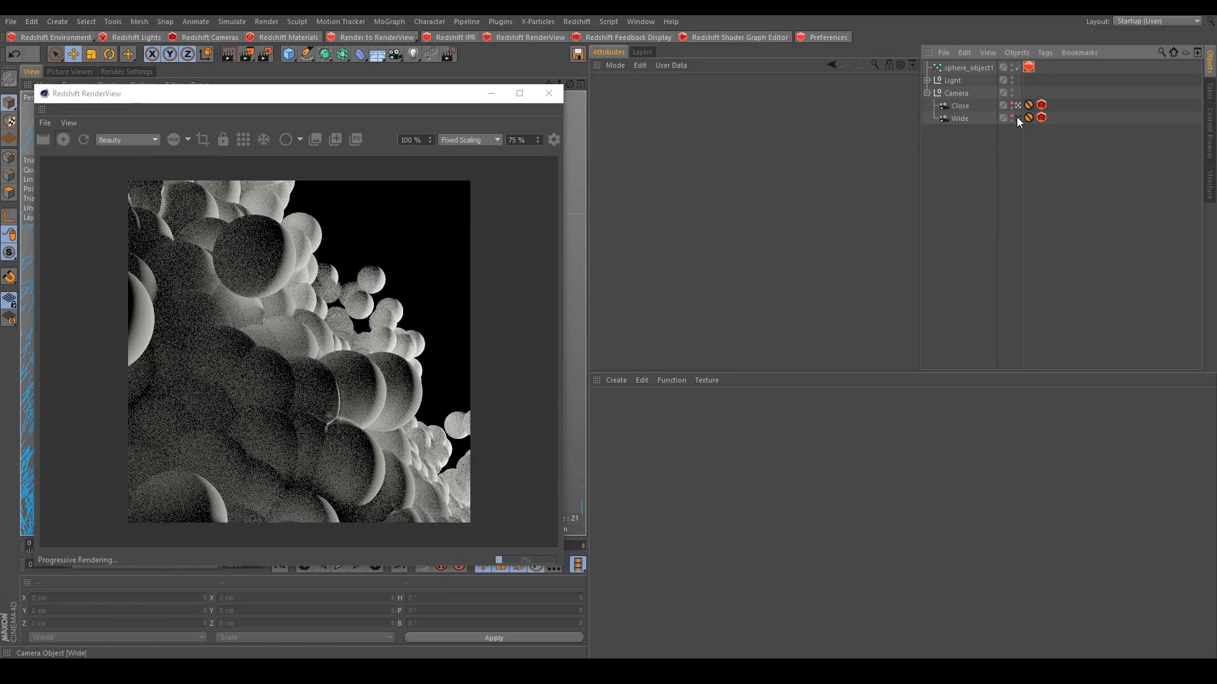
- Switch to the Wide camera and apply a new Redshift Particle material to the sphere_object1 particles
left_click(1017, 118)
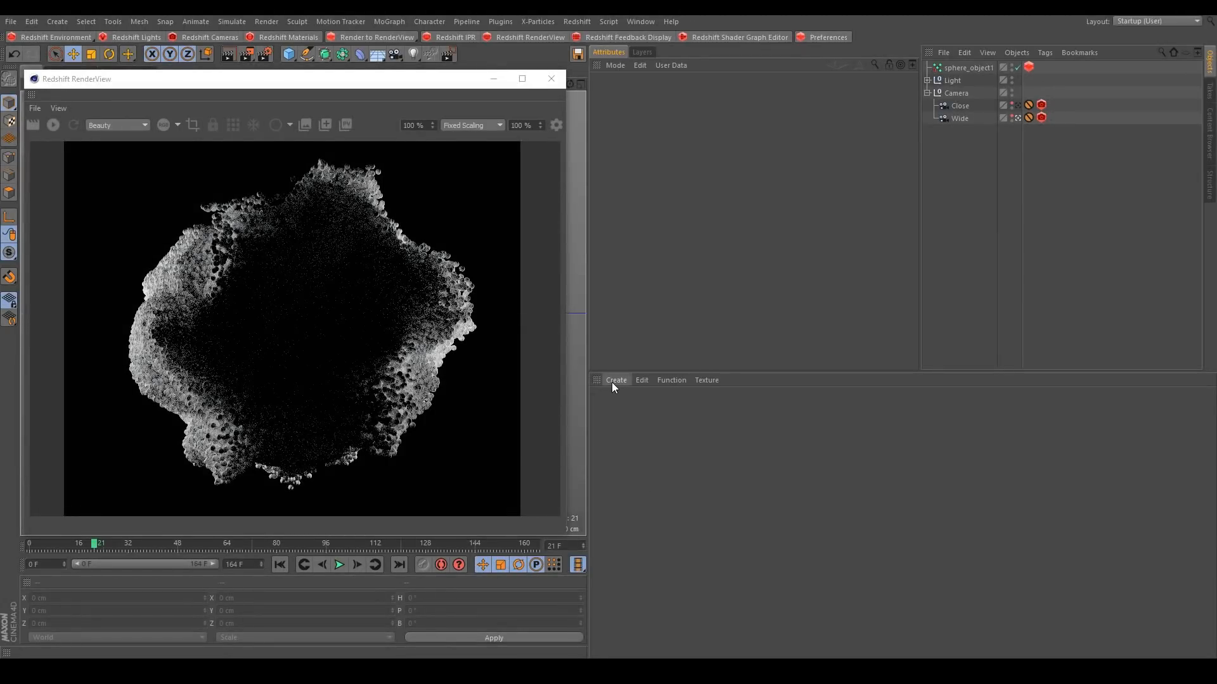
left_click(612, 381)
mouse_move(639, 431)
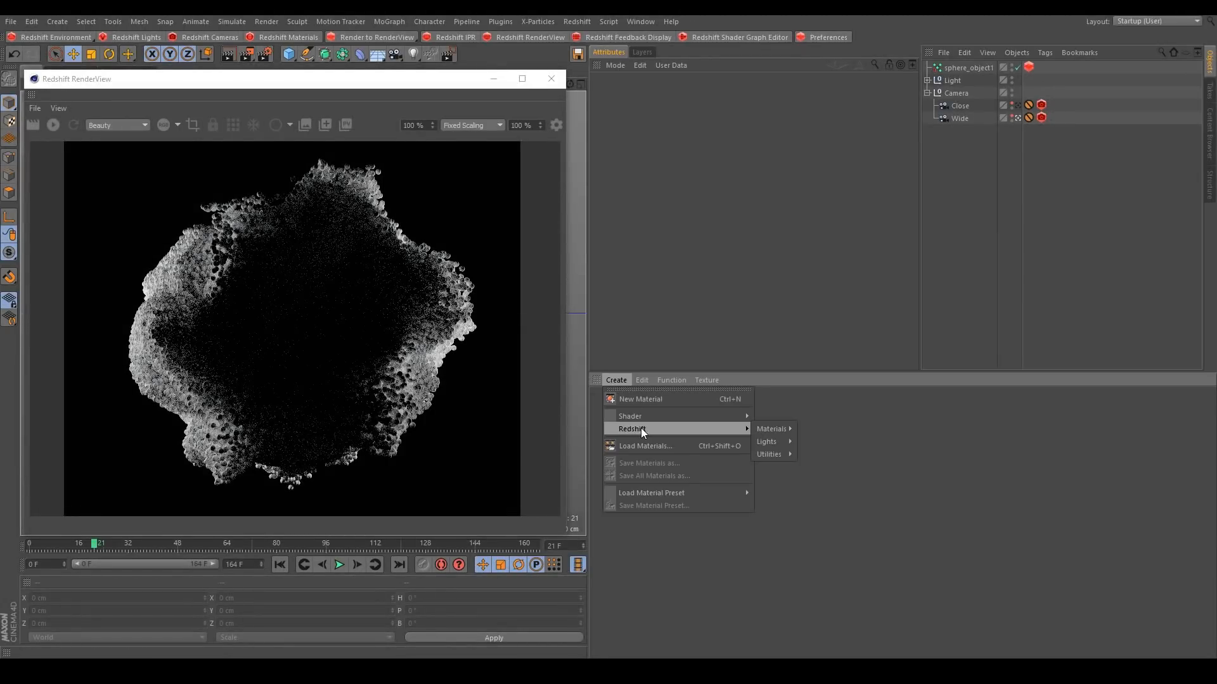
mouse_move(771, 431)
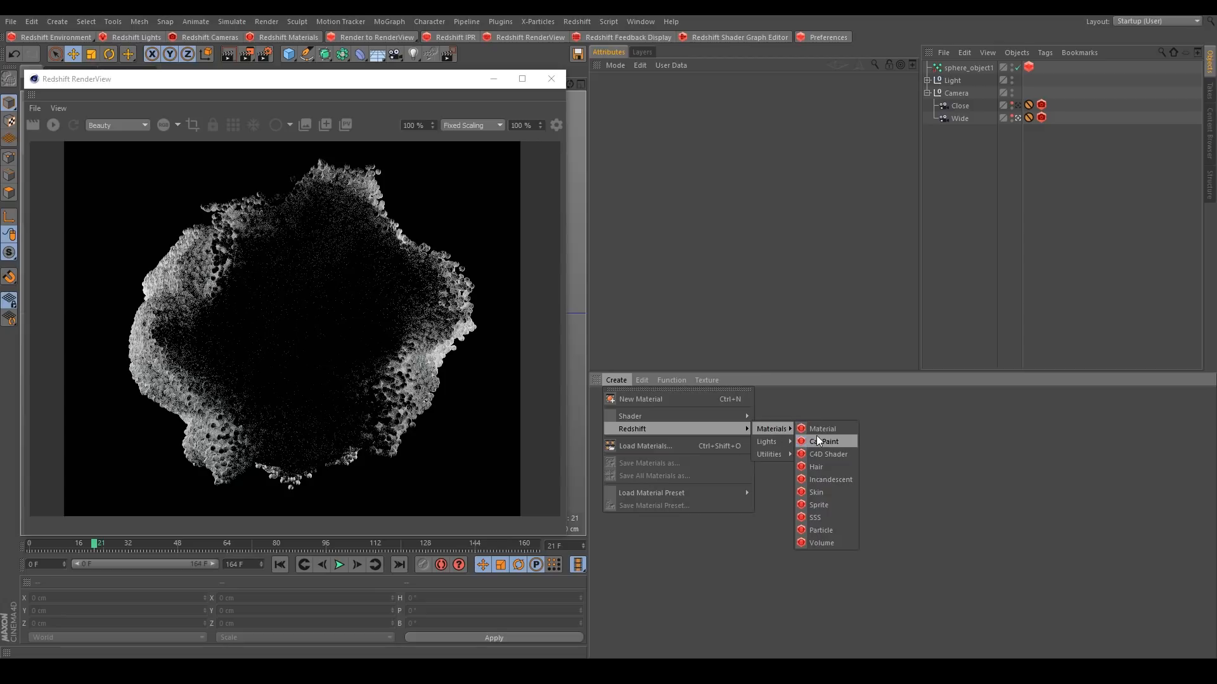
left_click(818, 531)
left_click_drag(625, 427, 968, 65)
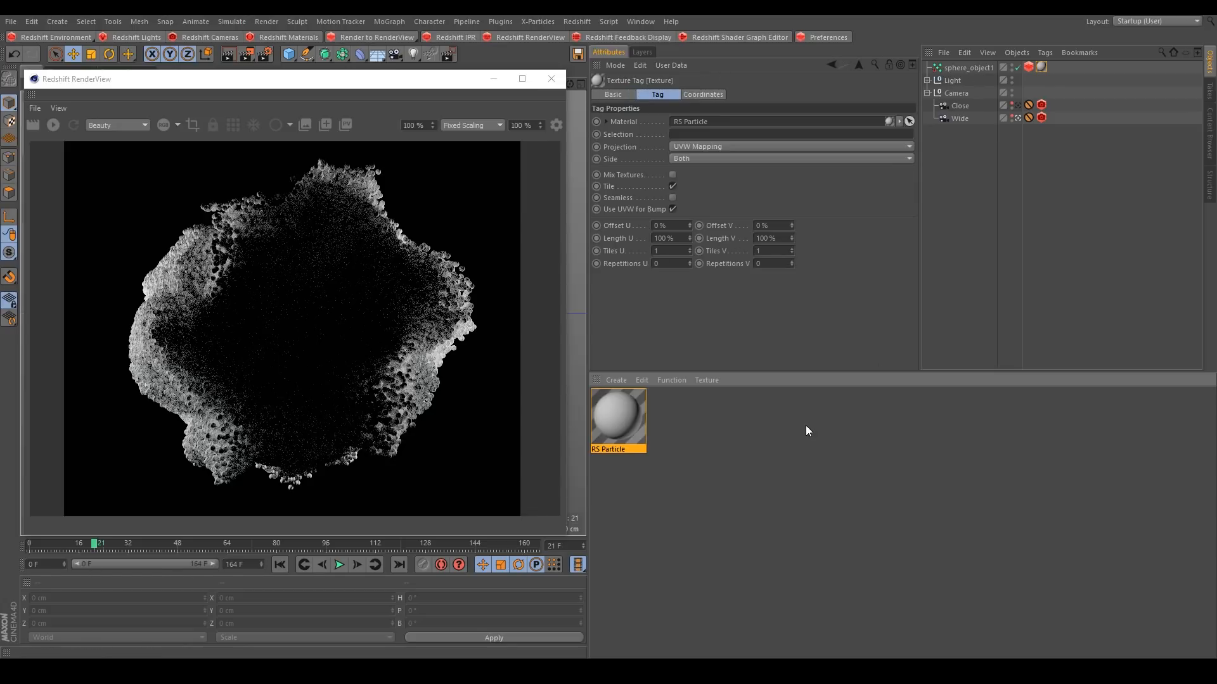
- Open the RS Particle material's shader graph and spread out the Output, RS Material and Particle Color UserData nodes
left_click(622, 424)
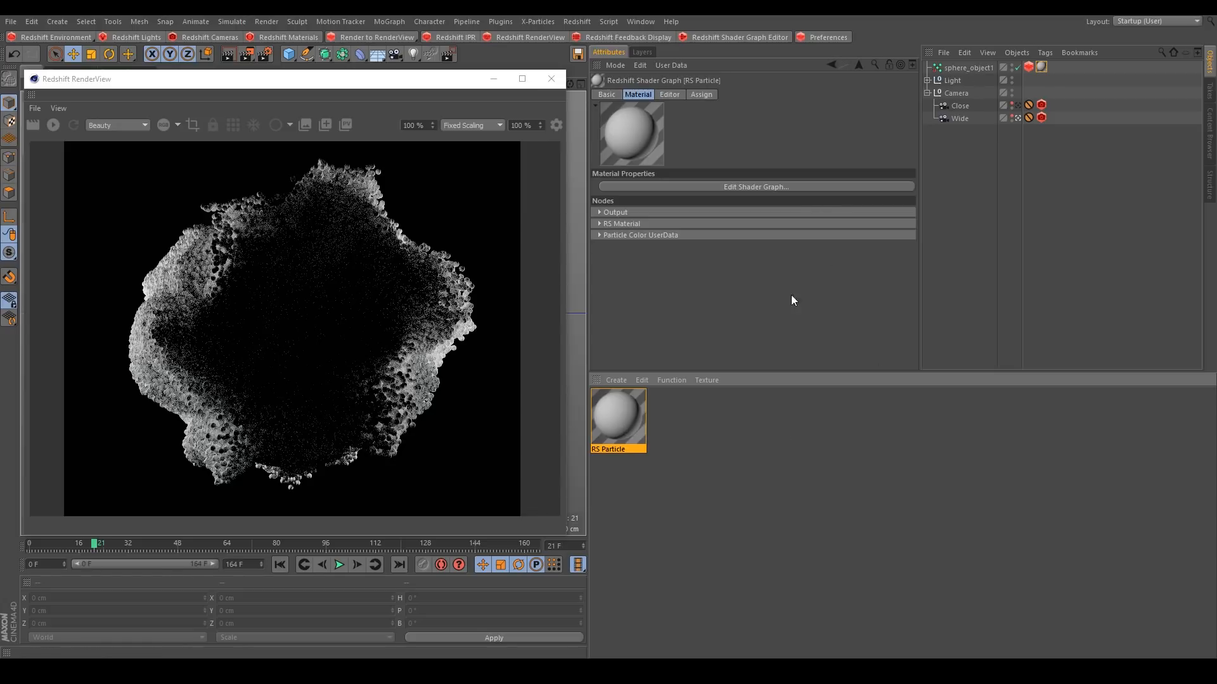
left_click(803, 186)
left_click(942, 248)
left_click_drag(942, 248, 970, 234)
left_click_drag(831, 273, 910, 270)
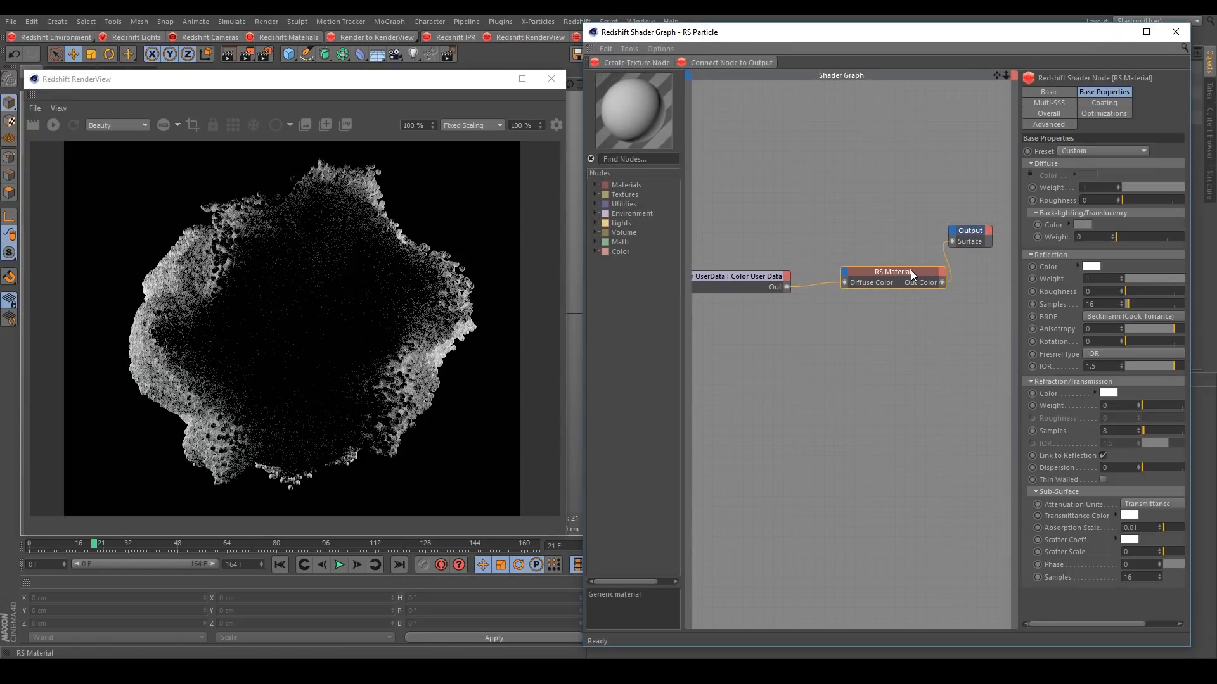
left_click_drag(753, 278, 811, 398)
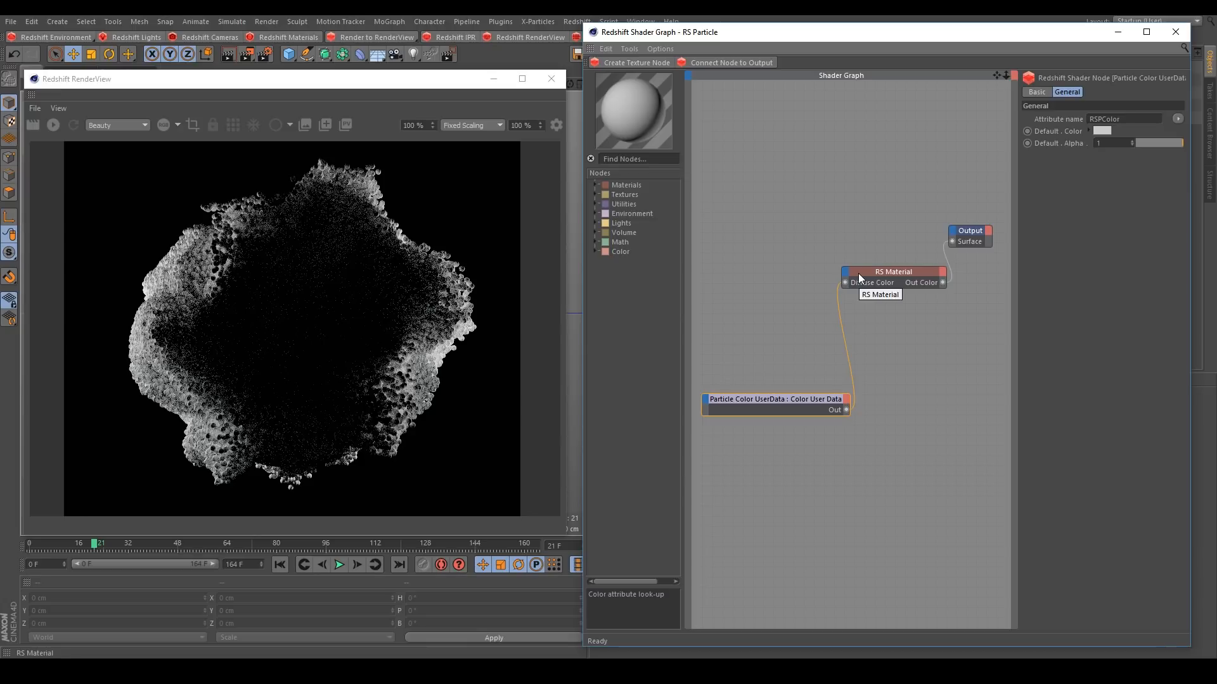
left_click_drag(875, 276, 872, 287)
left_click_drag(805, 400, 799, 403)
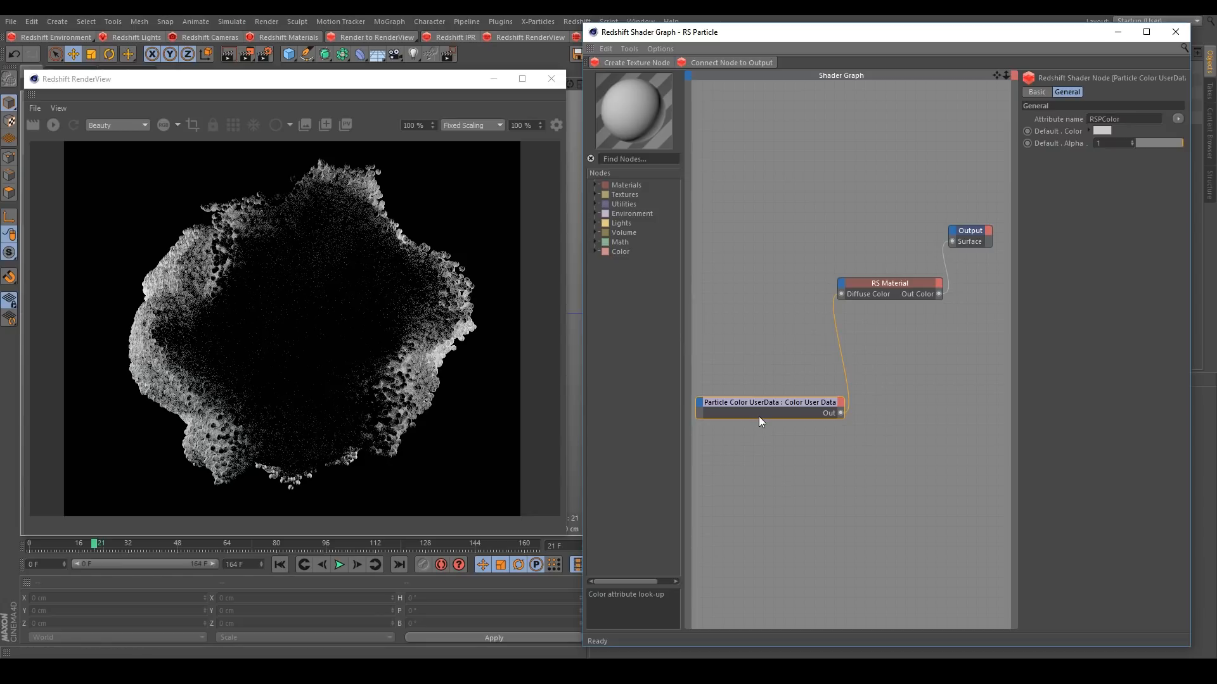
- Set the Particle Color UserData node's attribute name to the TP data channel Cd(Vector) and place the node lower in the graph
left_click(1177, 119)
mouse_move(1161, 170)
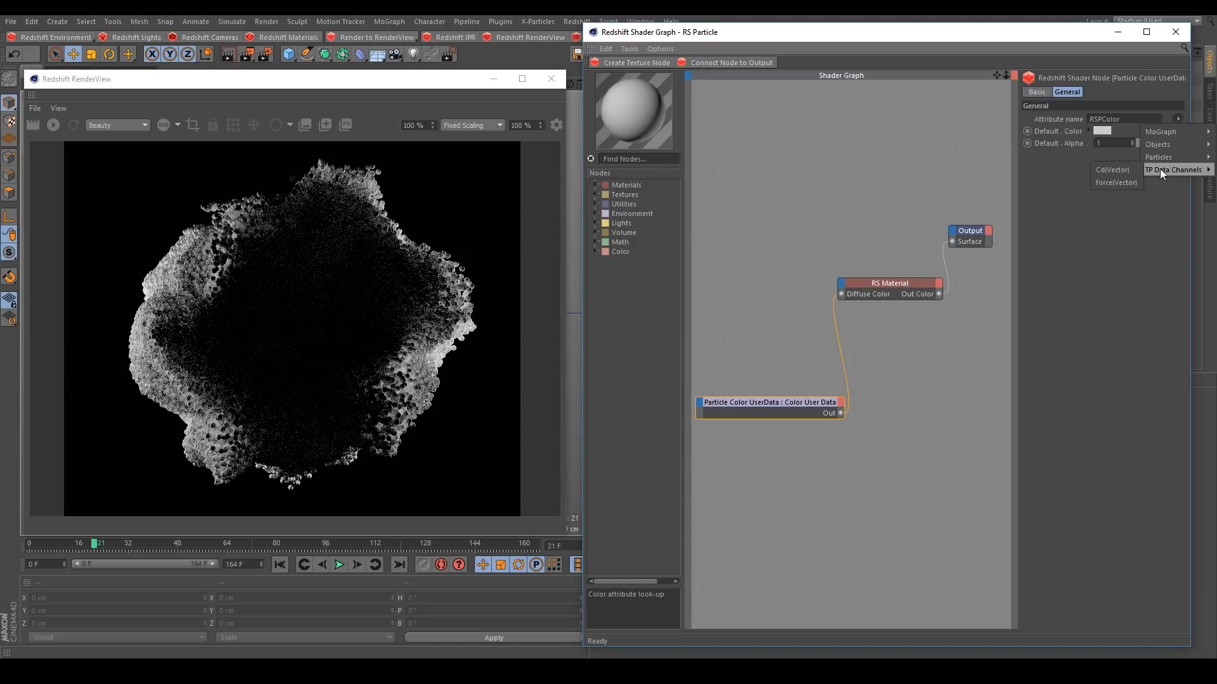
left_click(1112, 170)
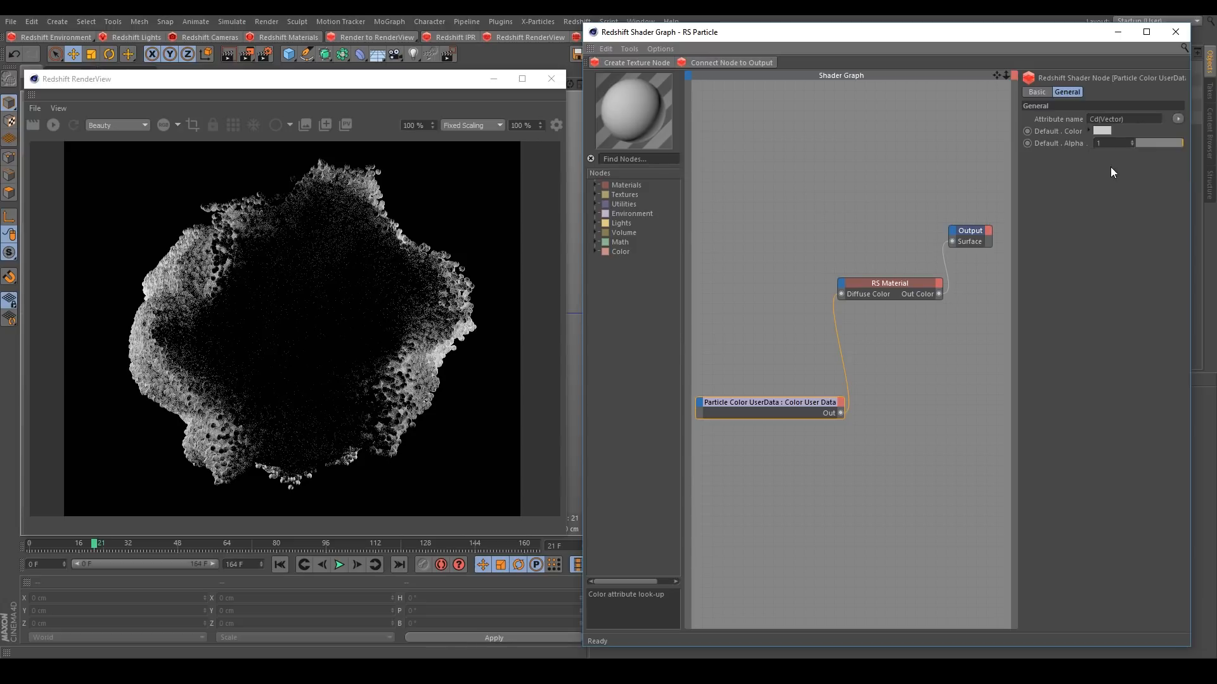
left_click_drag(789, 403, 787, 425)
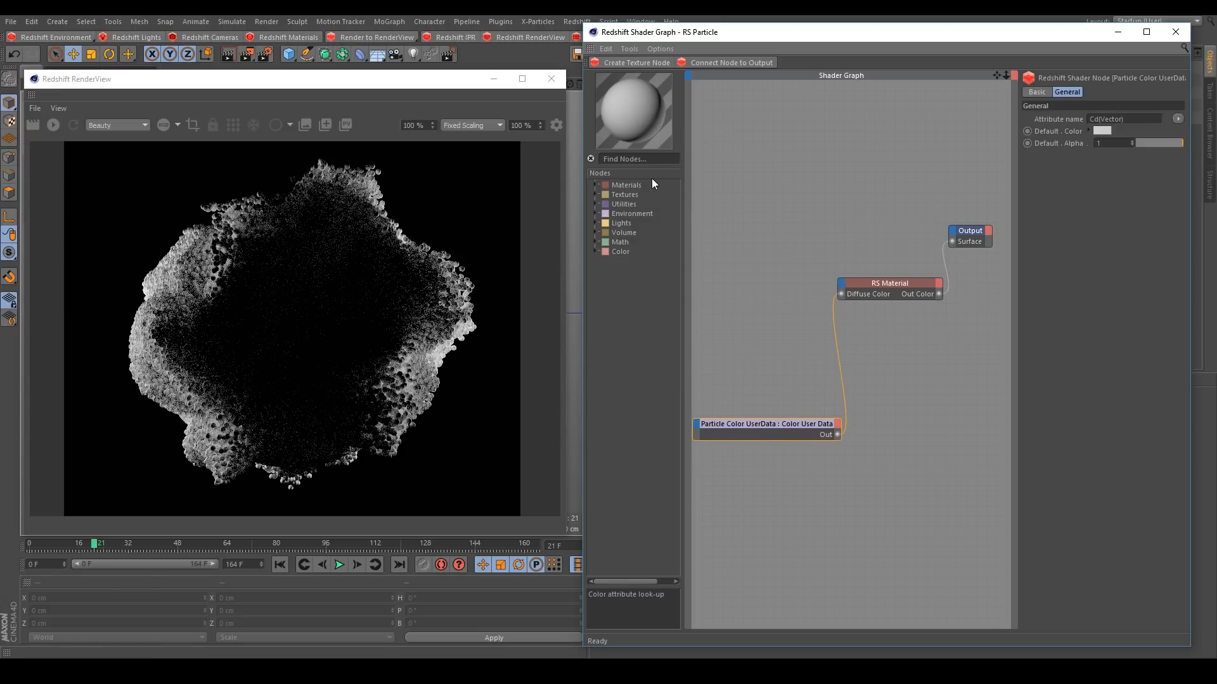
- Add a Ramp node and wire it between the Particle Color UserData output and the RS Material's Diffuse Color
left_click(642, 159)
type("ramp")
left_click_drag(622, 195, 888, 381)
left_click(877, 375)
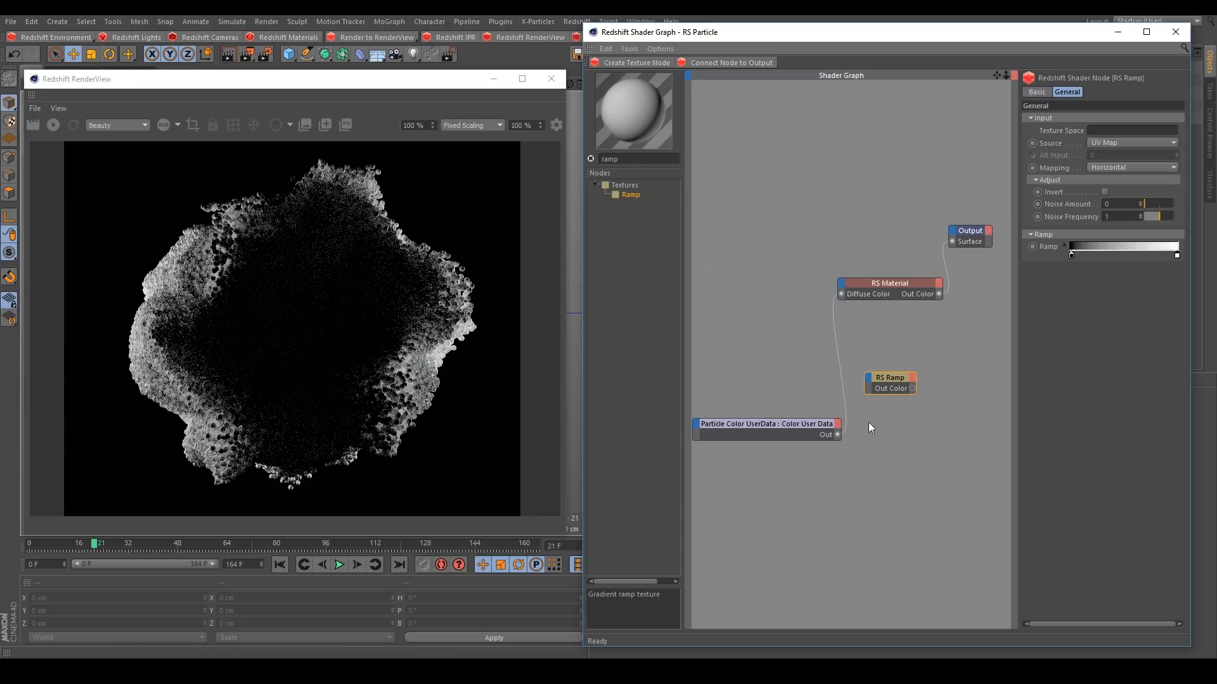
left_click_drag(836, 433, 840, 293)
left_click(935, 386)
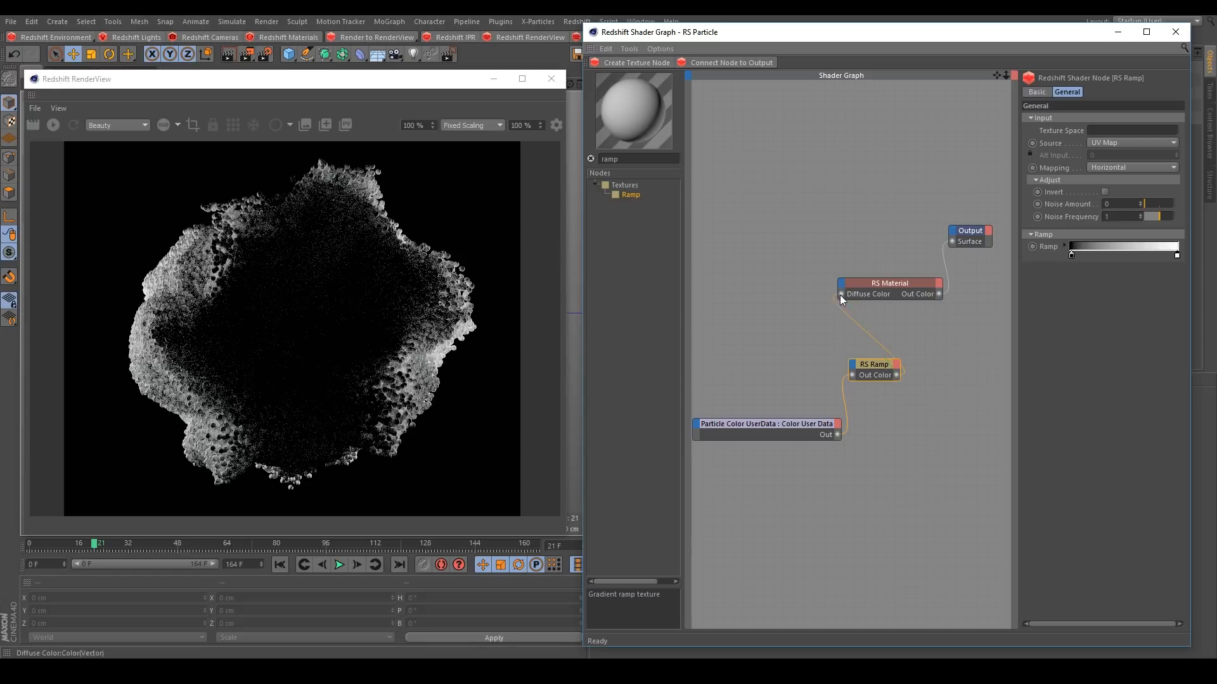
left_click_drag(874, 362, 860, 363)
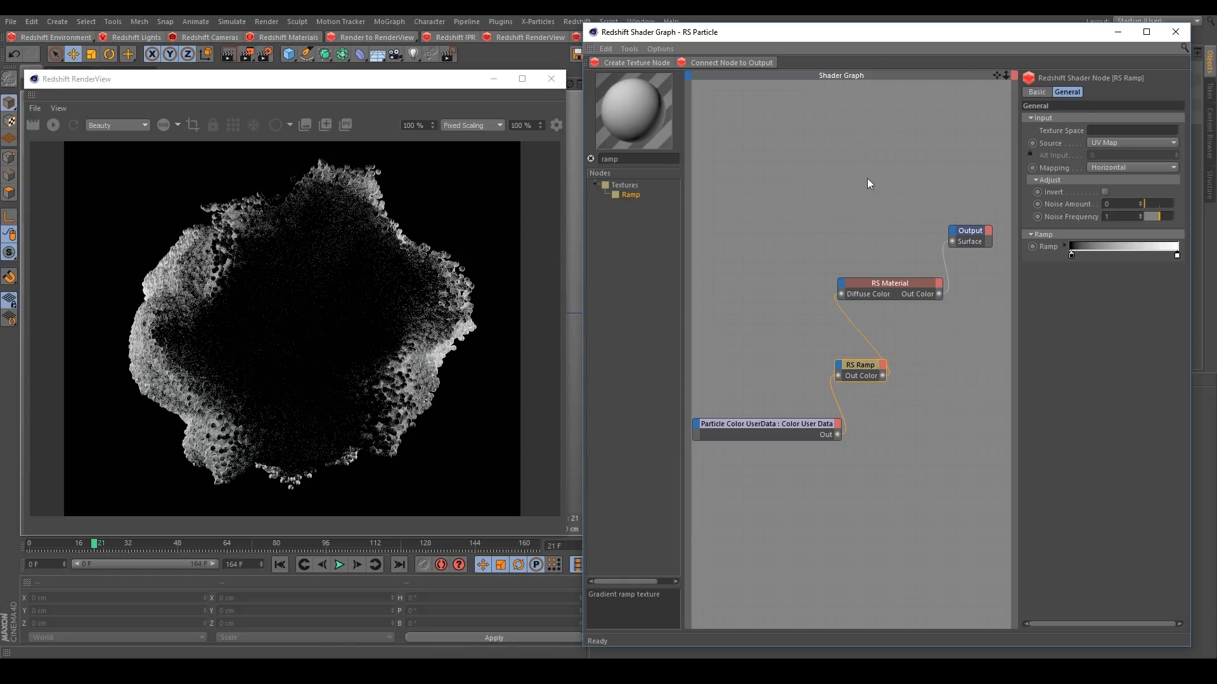
- Set the RS Ramp's source to Alt and colour its first knot cyan with 175° hue and 83% saturation
left_click(1122, 141)
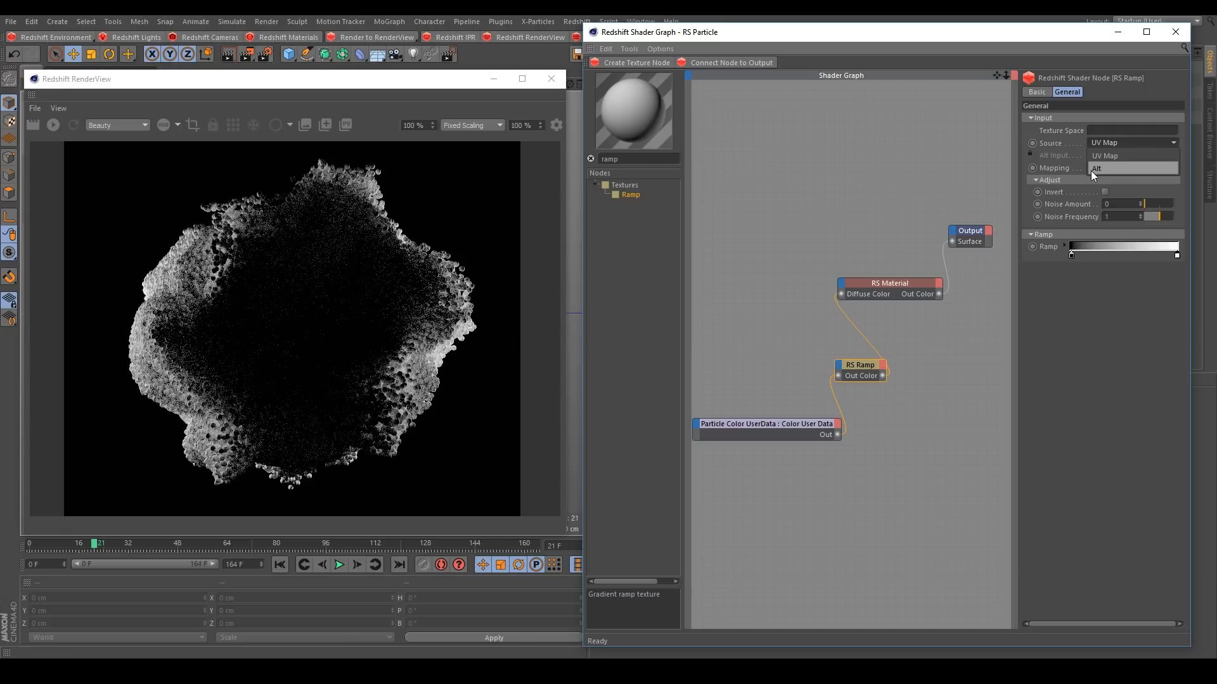
left_click(1098, 170)
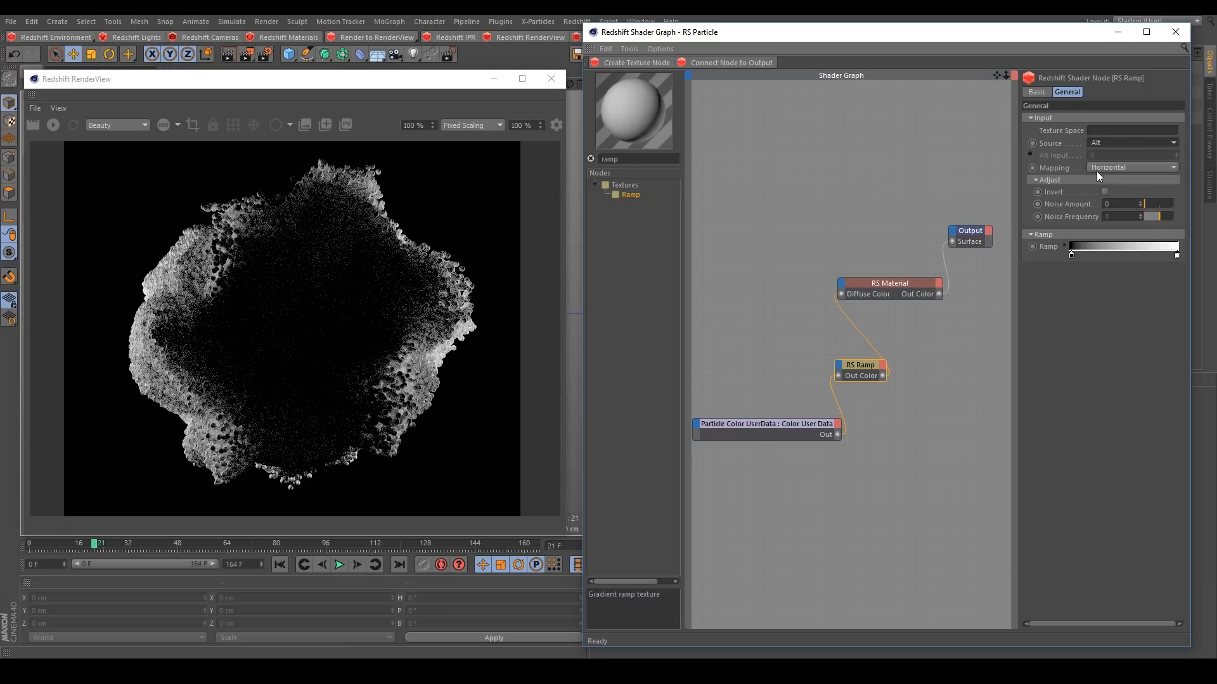
double_click(1071, 254)
left_click(1096, 284)
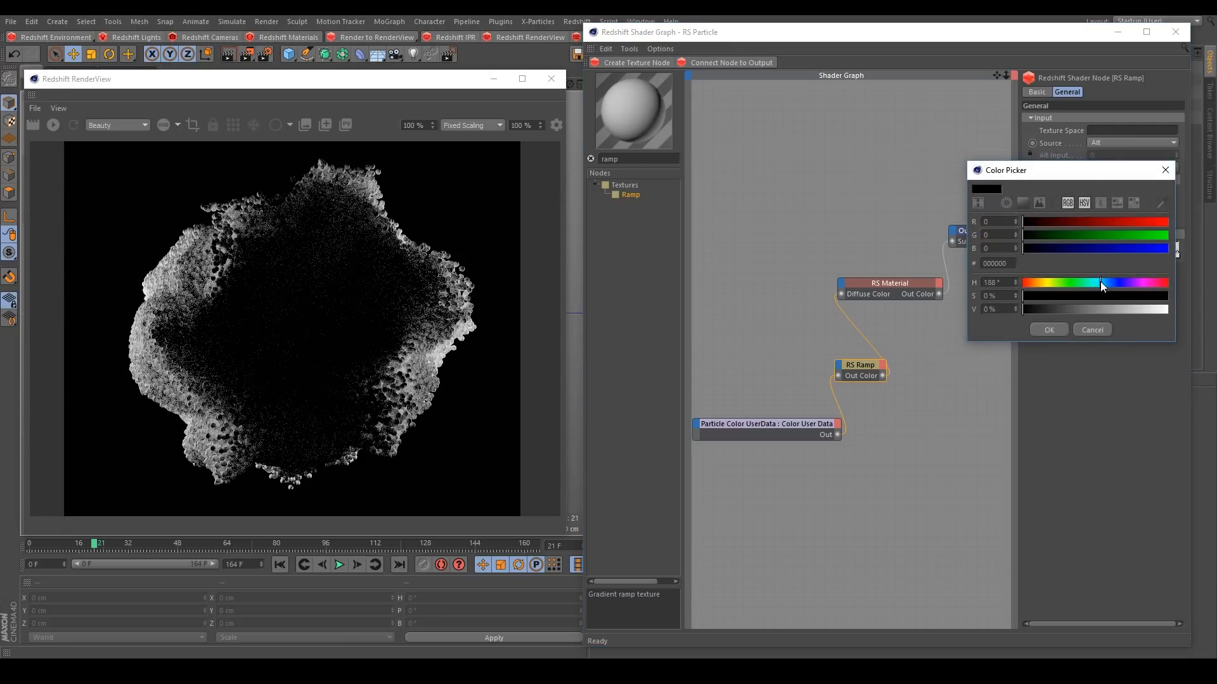
left_click(1143, 295)
left_click(1144, 309)
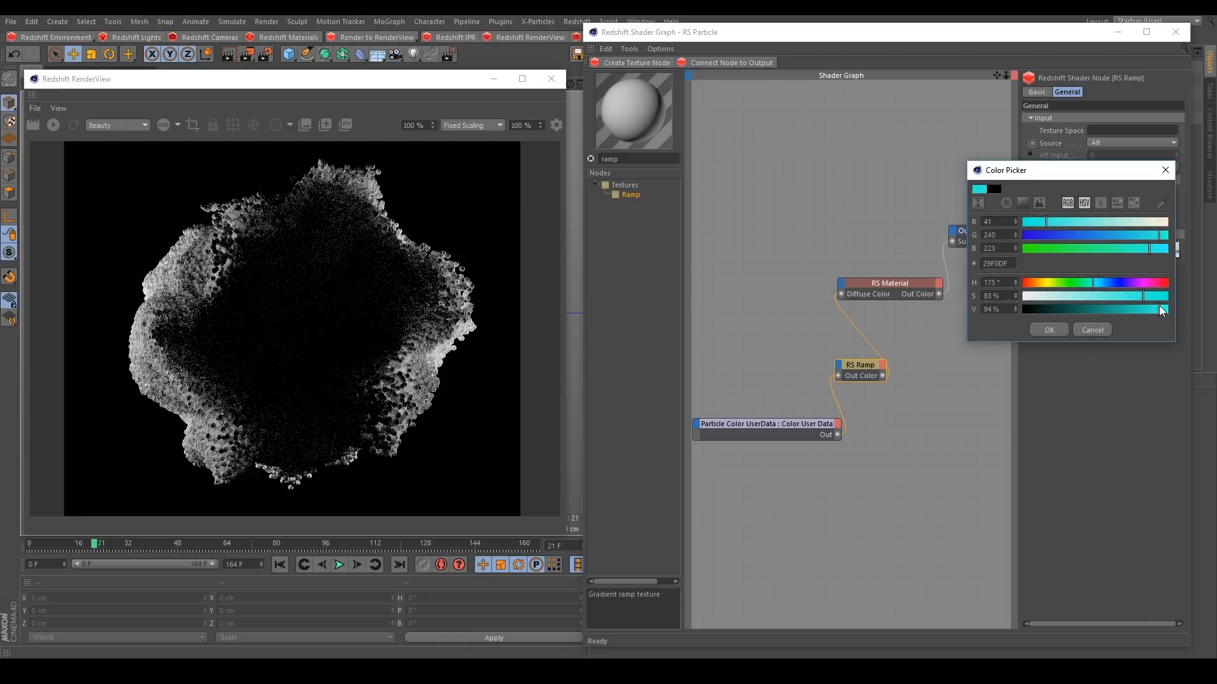
left_click(1049, 329)
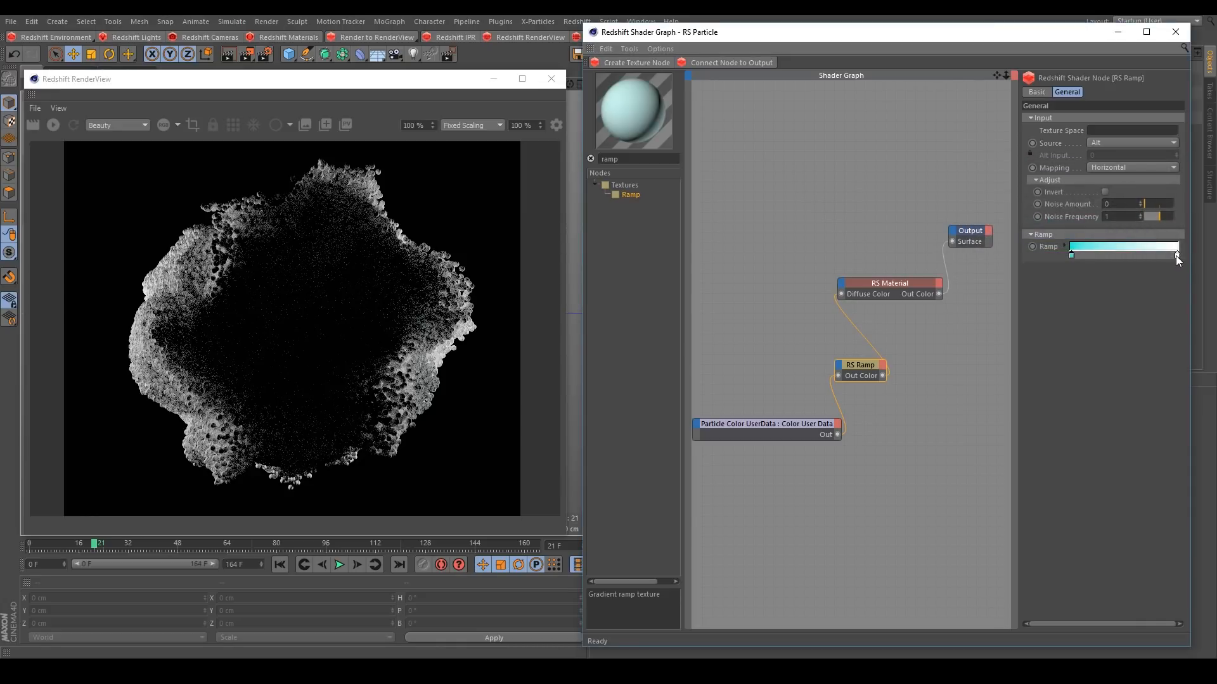
- Colour the RS Ramp's last knot golden orange with about 43° hue, 83% saturation and 100% value
double_click(1176, 255)
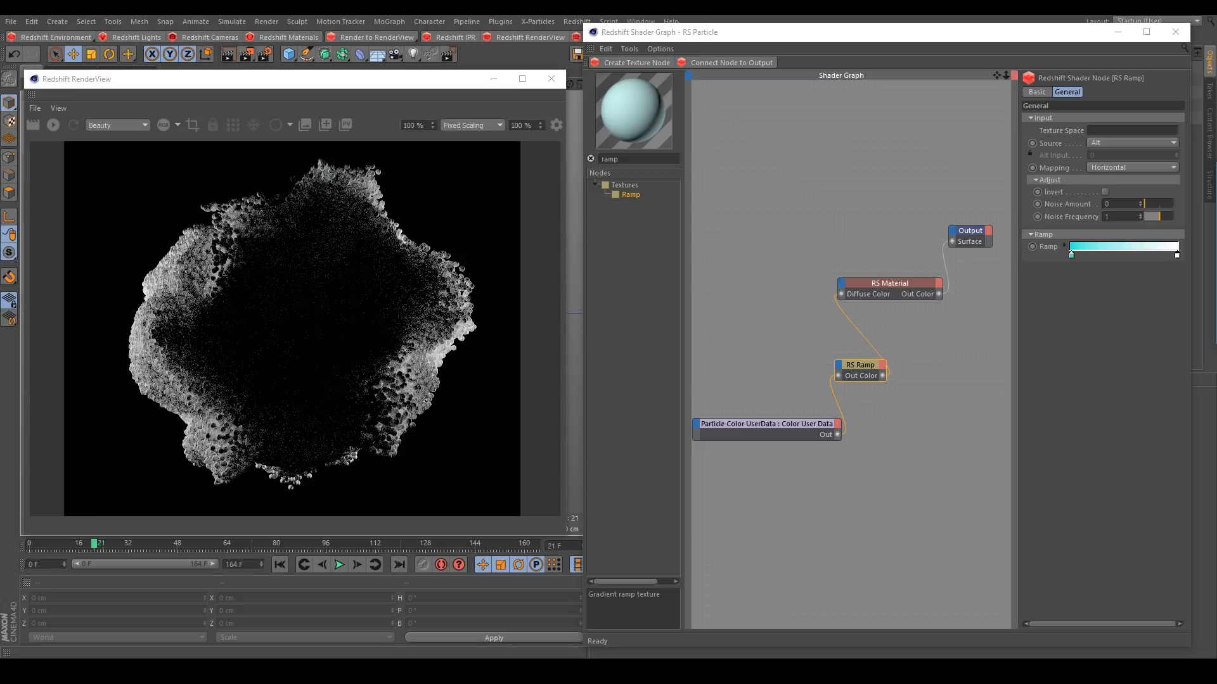
left_click_drag(1214, 317, 1015, 289)
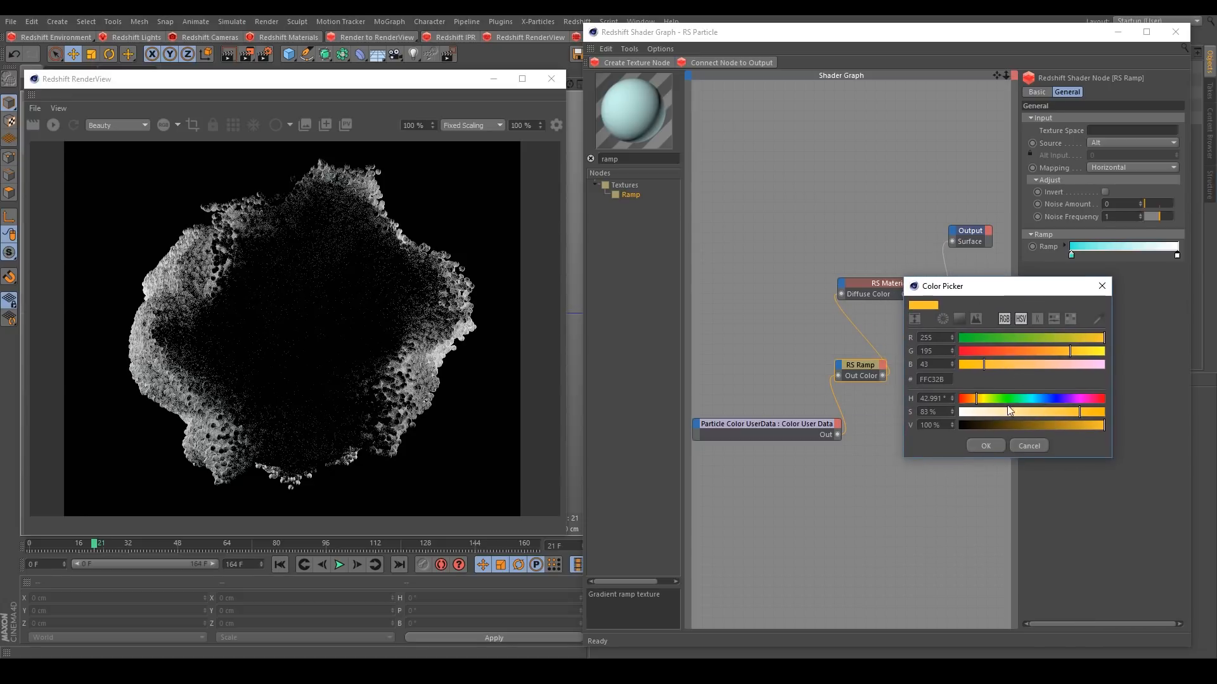
left_click_drag(983, 402, 977, 403)
left_click(985, 446)
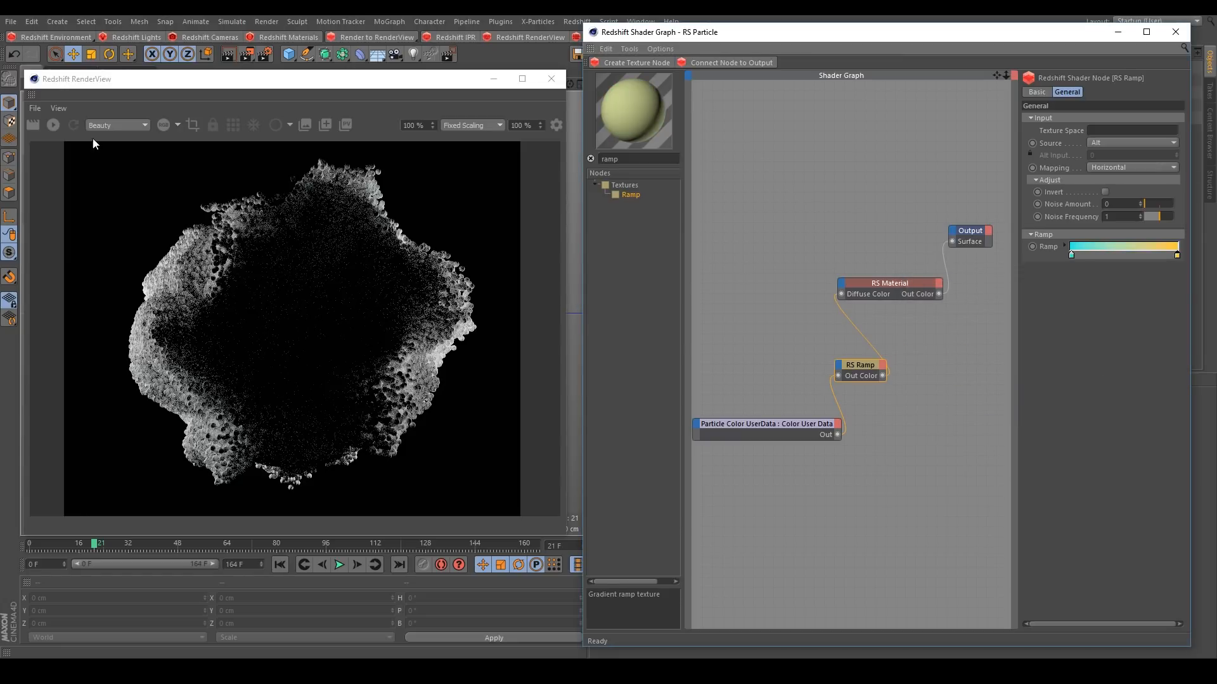
- Start the progressive render and check the particle colours at frames 65 and 93
left_click(53, 126)
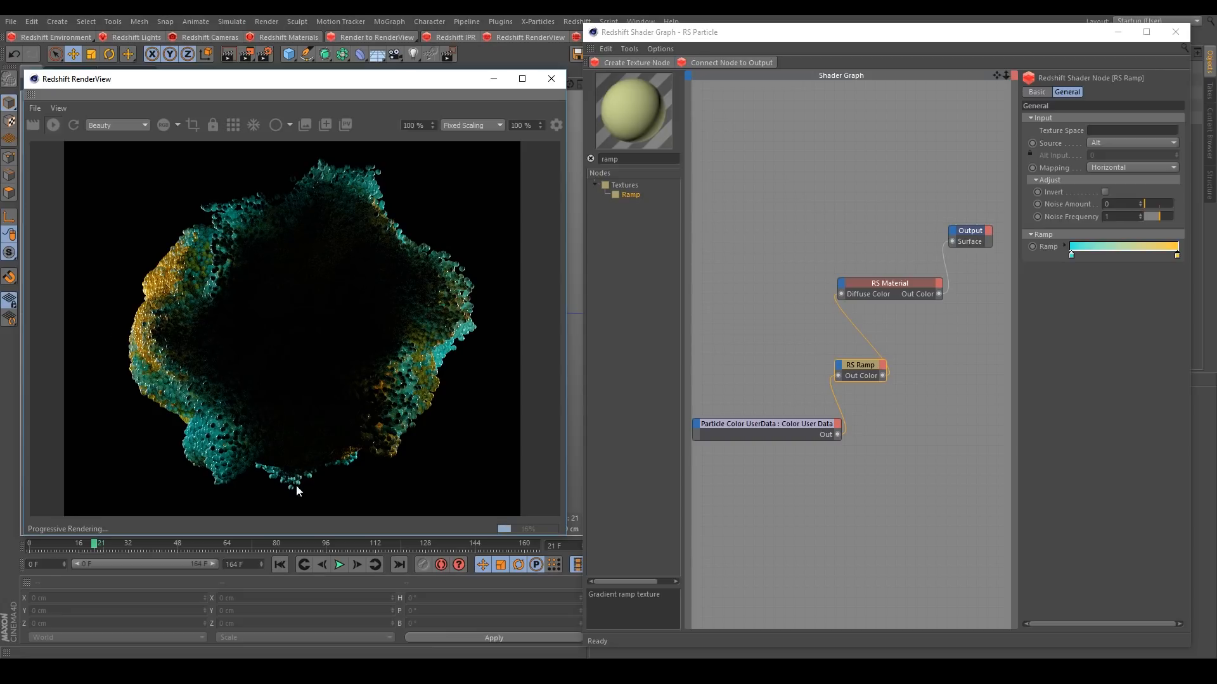
left_click(229, 546)
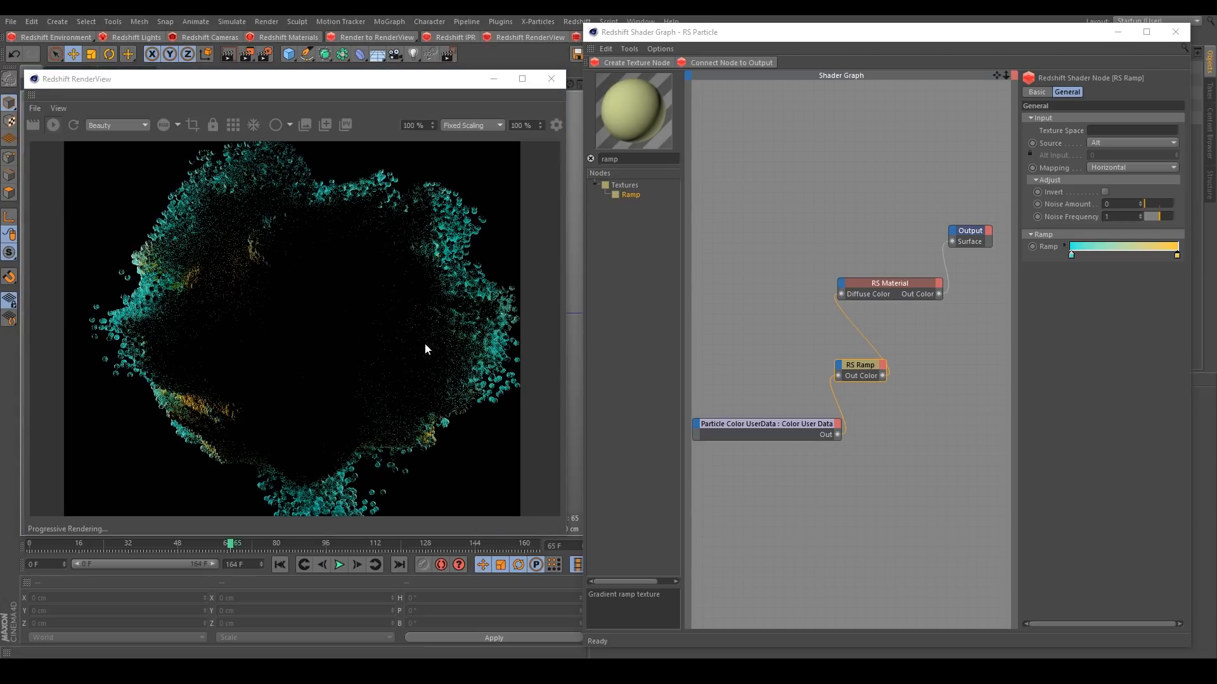
left_click_drag(227, 546, 313, 550)
left_click(318, 546)
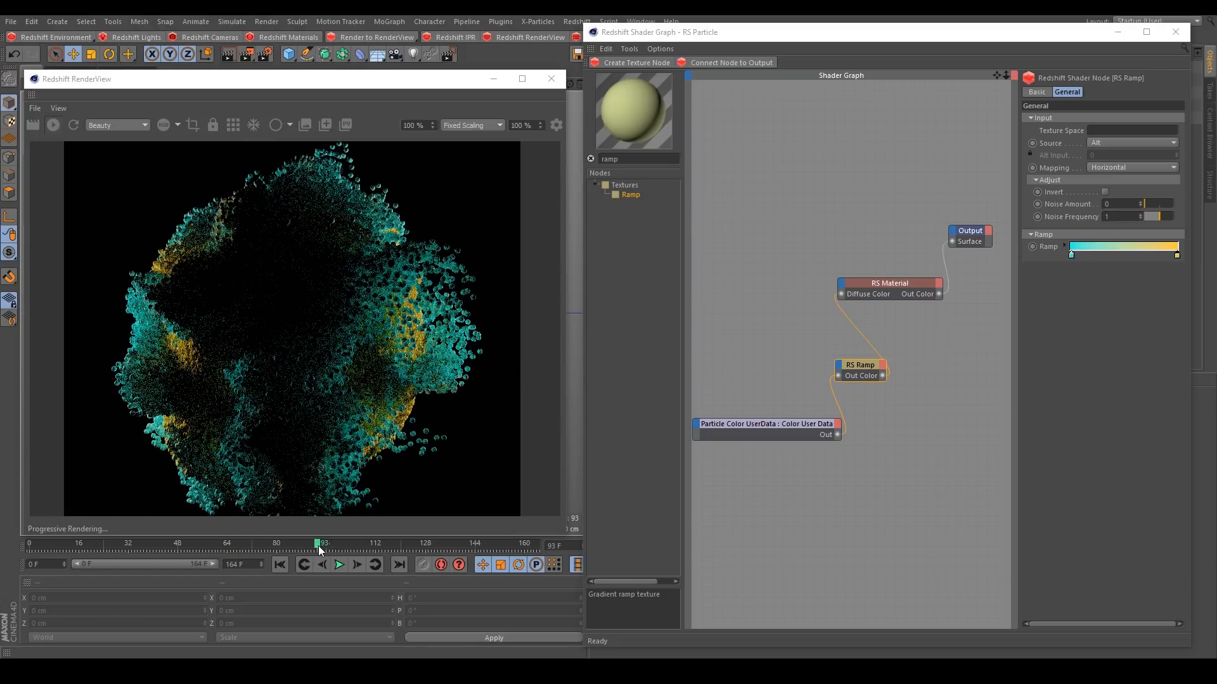
- Add a scalar Change Range node and wire it between the Particle Color UserData output and the RS Ramp input
left_click(627, 162)
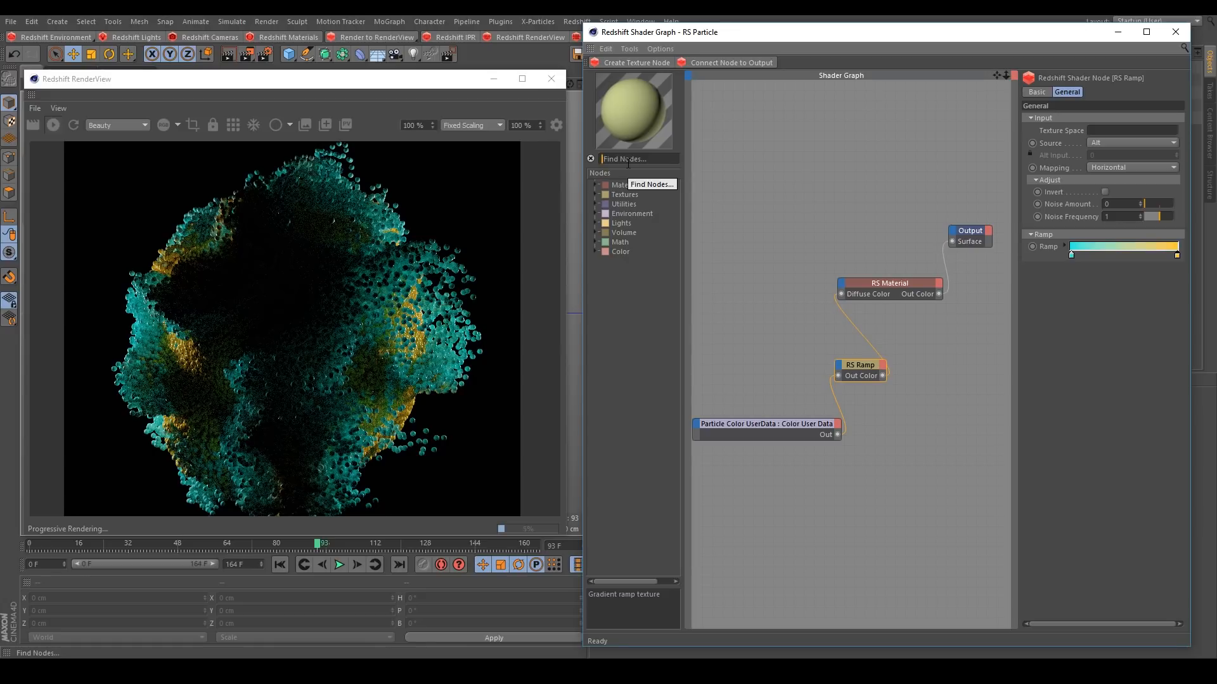
type("change")
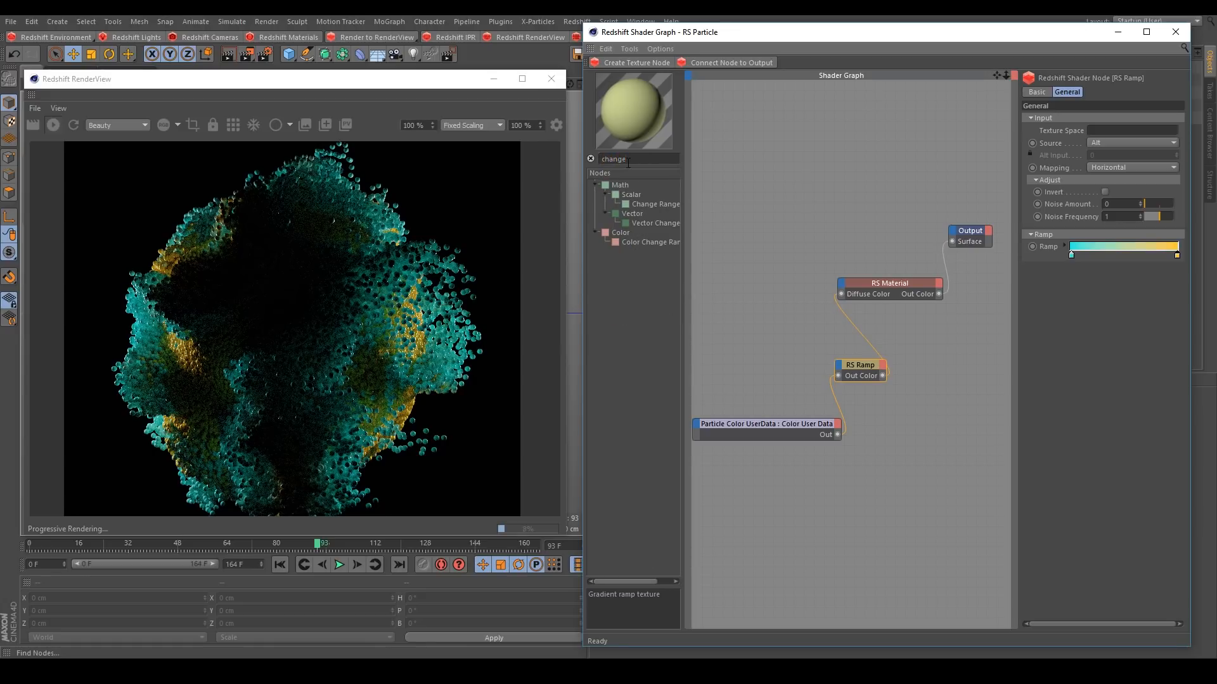
left_click_drag(646, 206, 922, 439)
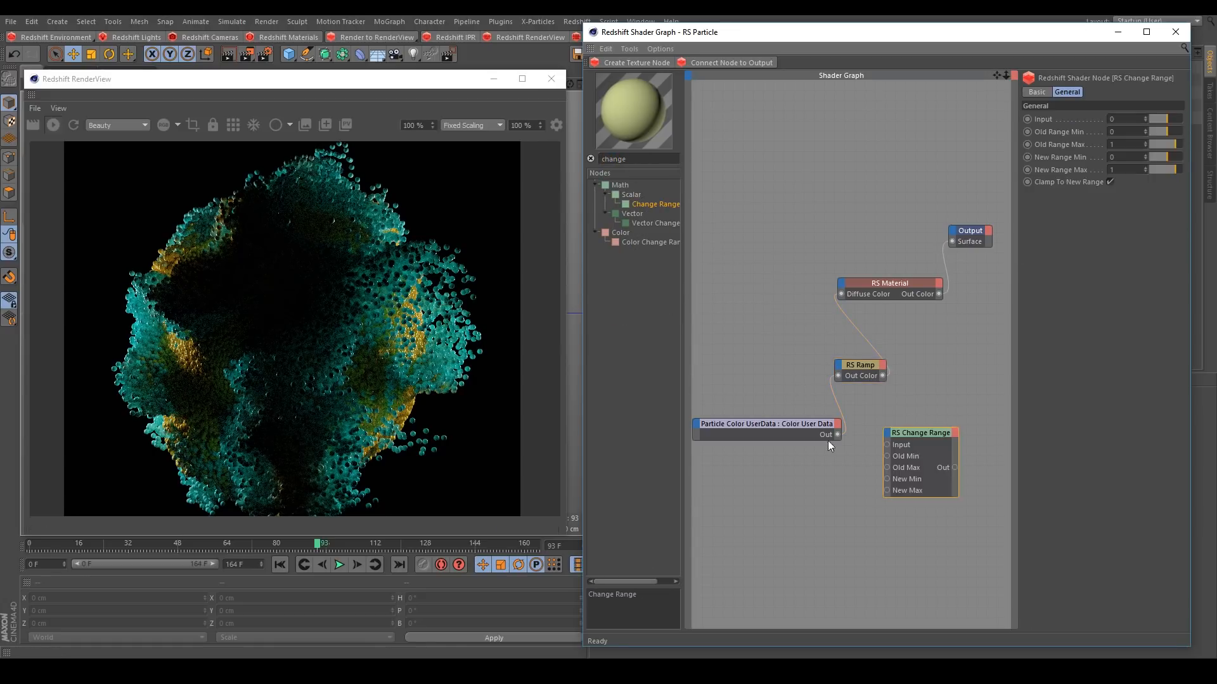
left_click_drag(808, 425, 816, 454)
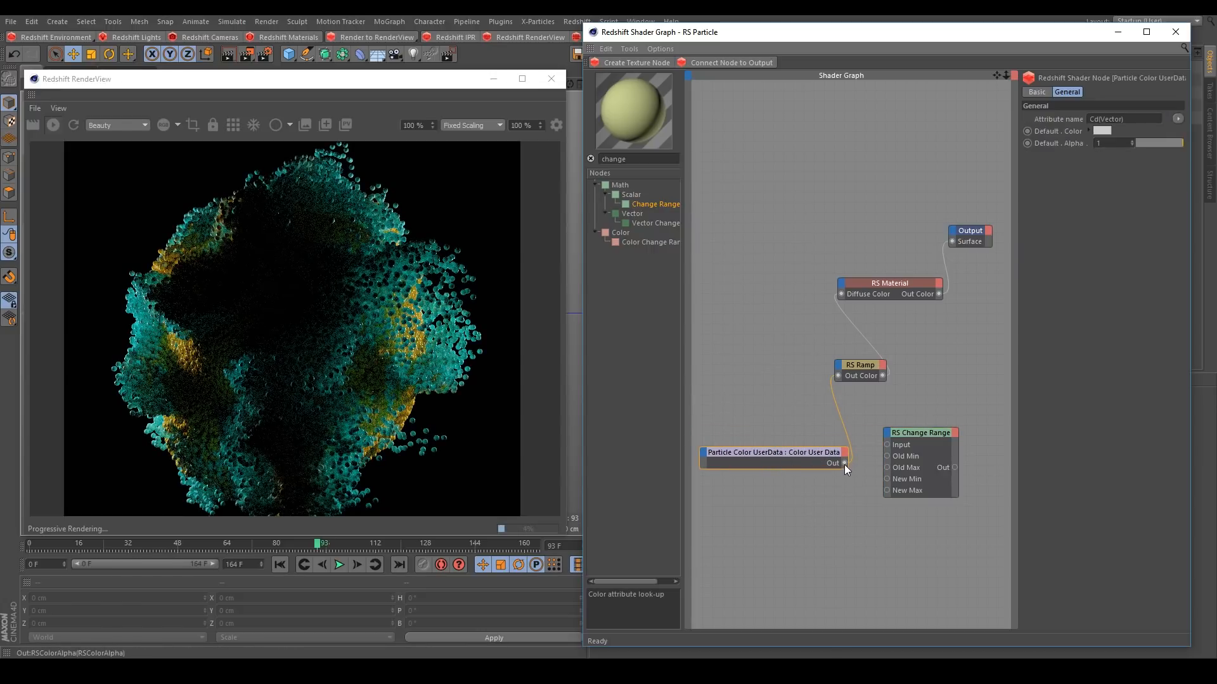
left_click_drag(886, 444, 836, 376)
left_click_drag(894, 429, 857, 324)
left_click_drag(796, 350, 853, 371)
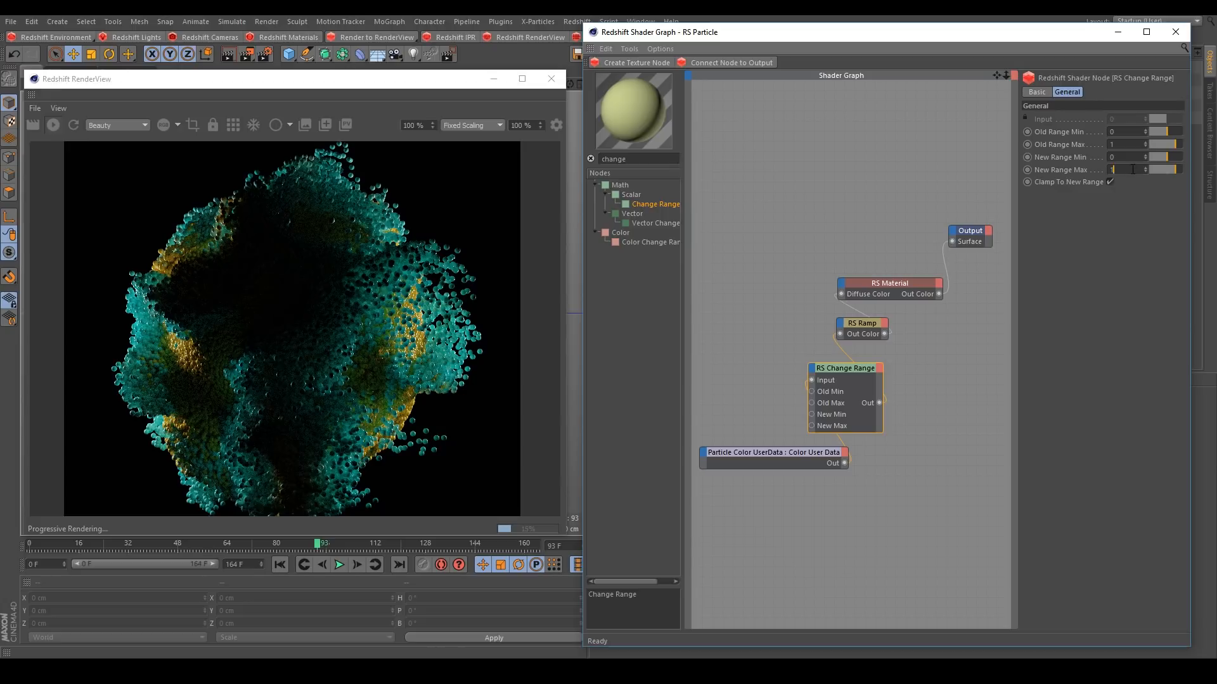
- Try New Range Max values of 0.5, 1 and 2.5 on the RS Change Range node
type("0.5")
key("Return")
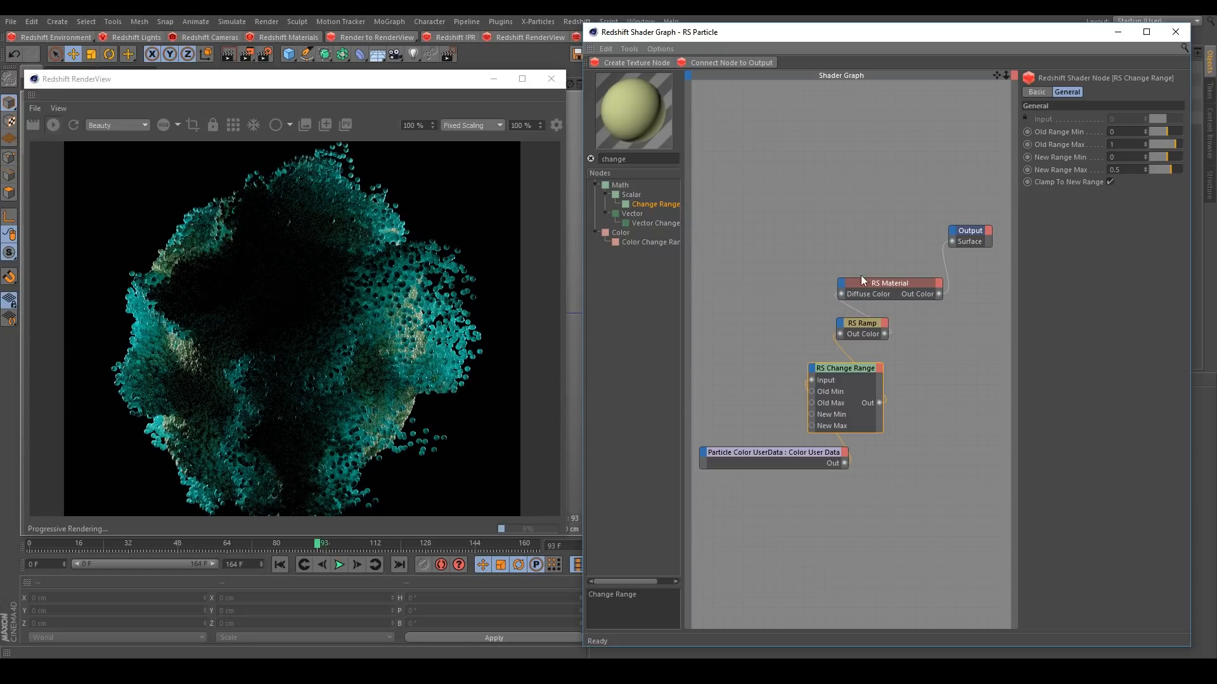
double_click(1132, 170)
type("1")
key("Return")
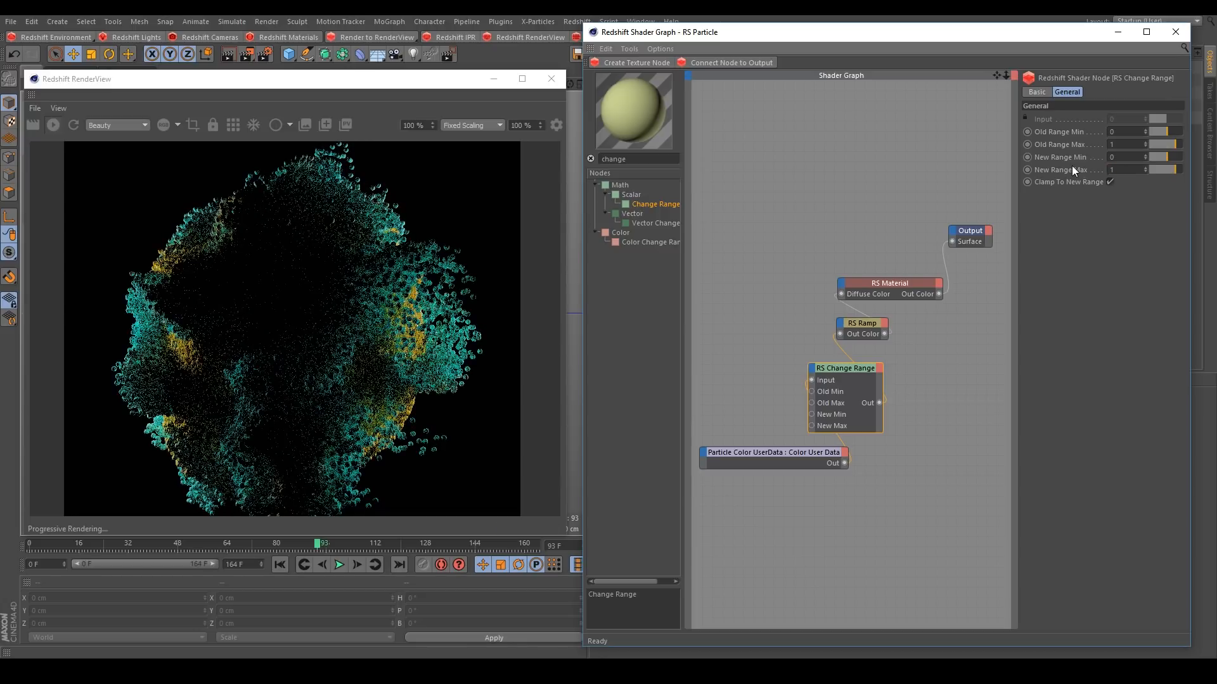
double_click(1127, 170)
type("2.5")
key("Return")
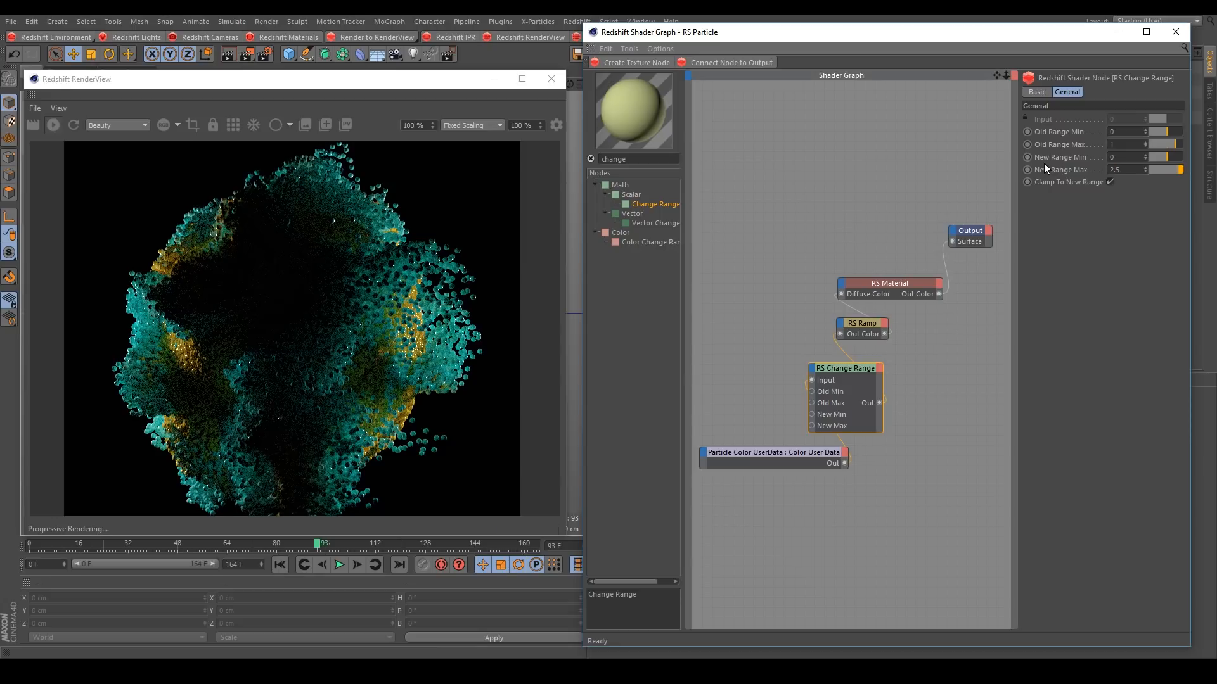
- Set the RS Change Range node's New Range Max to 5 and check the render at frame 37
left_click_drag(1134, 170, 1086, 171)
type("5")
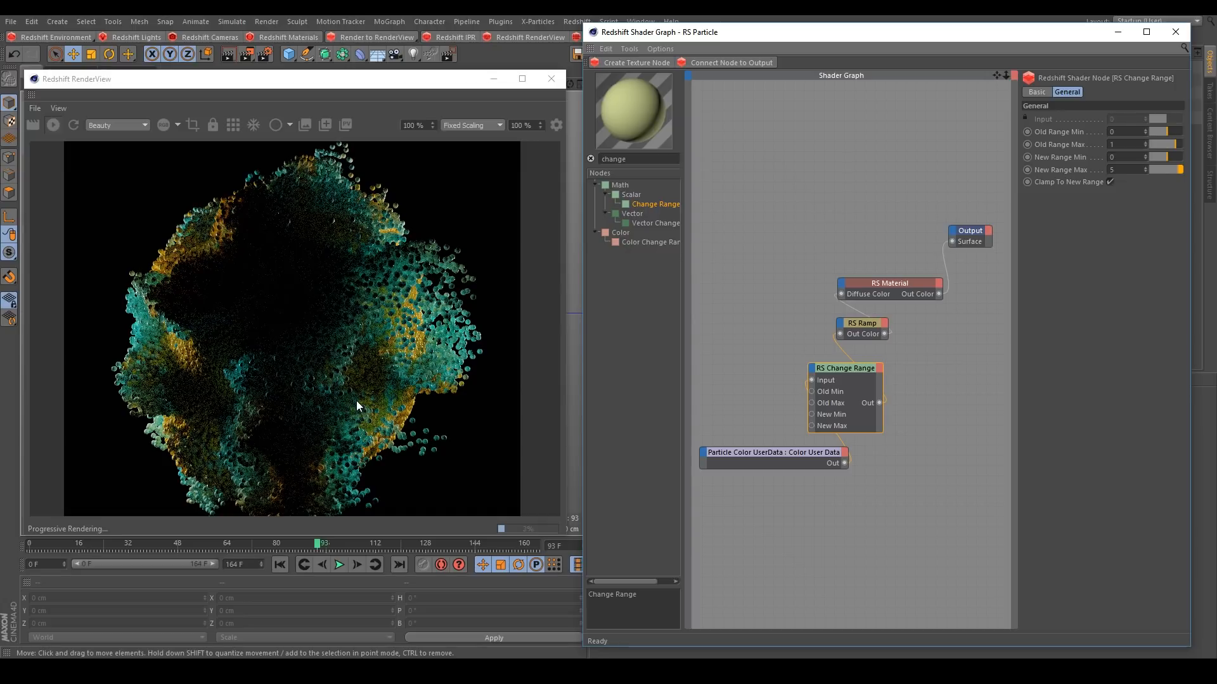
left_click(143, 543)
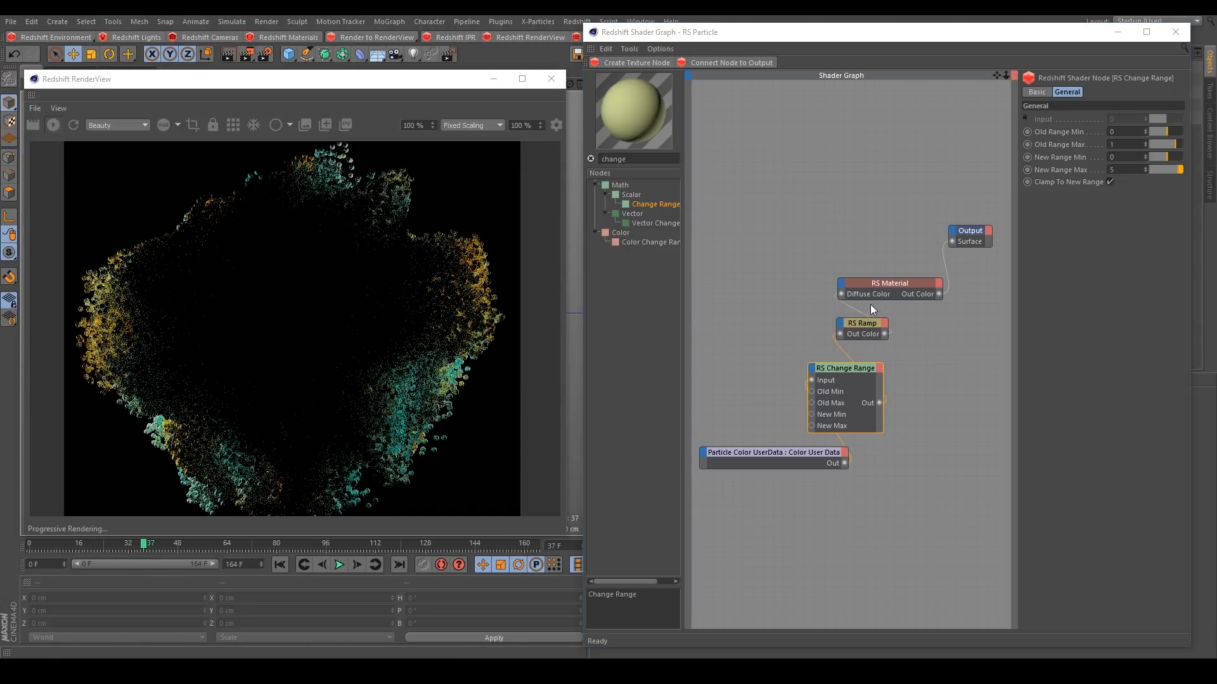
- Rearrange the Change Range and Particle Color nodes, and add Integer User Data and Scalar User Data nodes below them
left_click(866, 281)
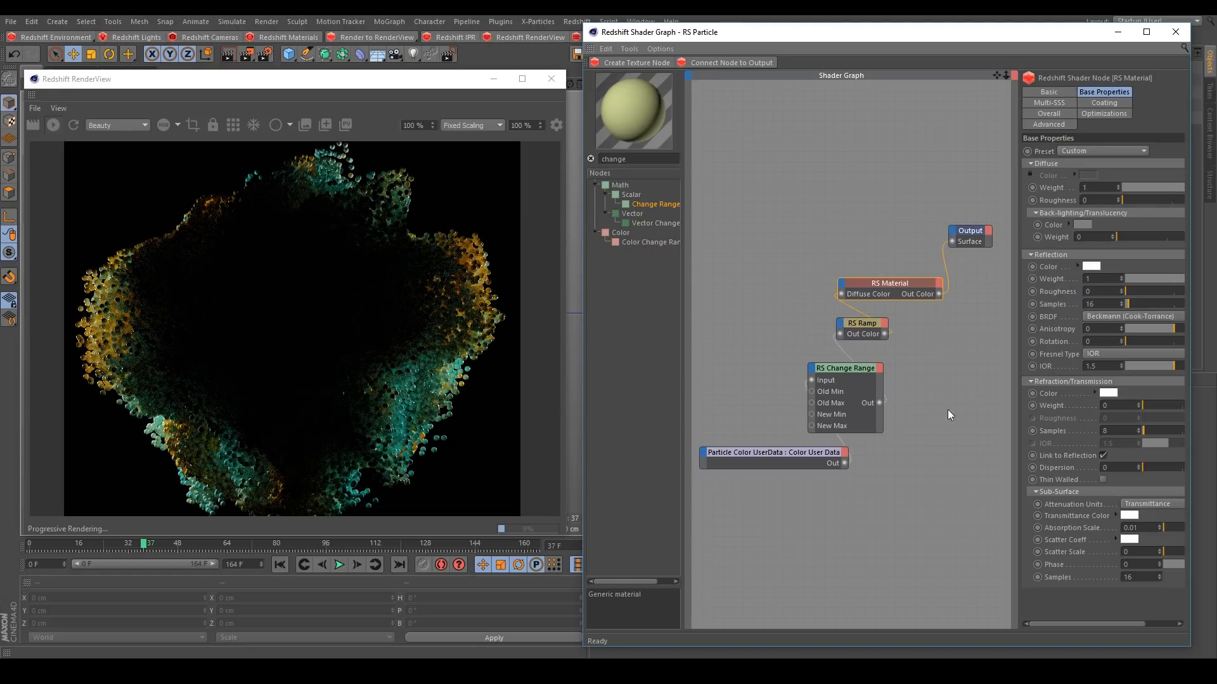
left_click_drag(807, 452, 796, 470)
left_click_drag(845, 360, 868, 361)
double_click(642, 161)
type("da")
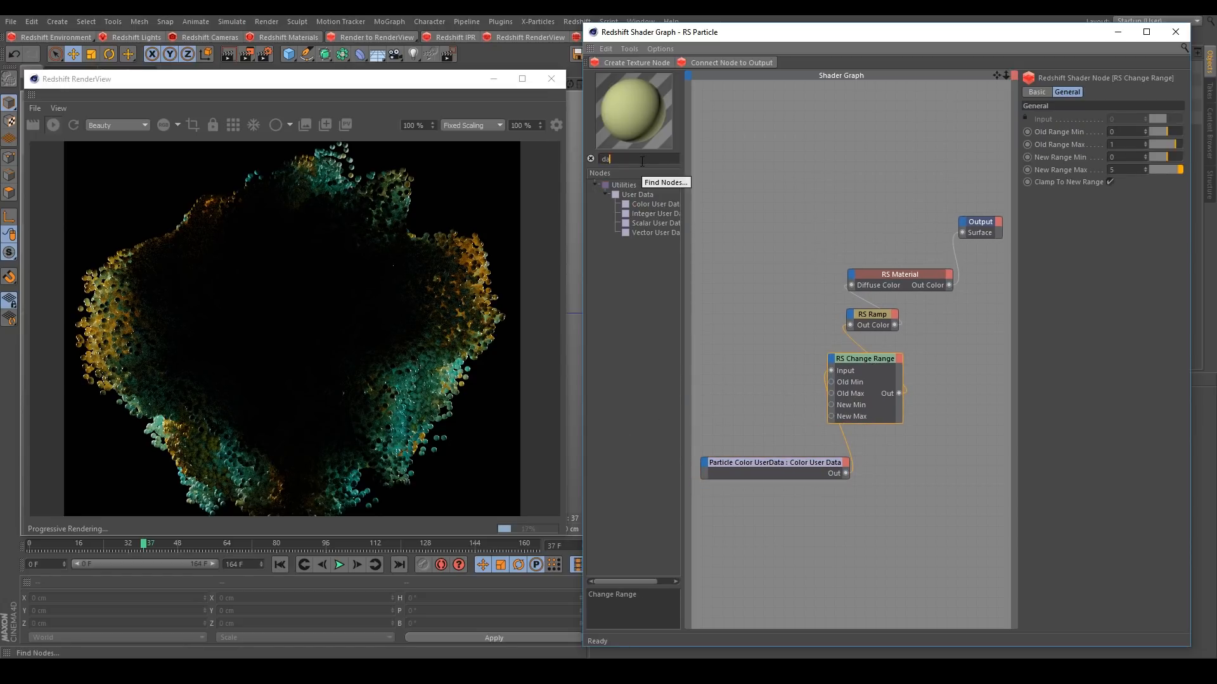
type("ta")
left_click_drag(684, 201, 804, 516)
left_click_drag(675, 234, 800, 550)
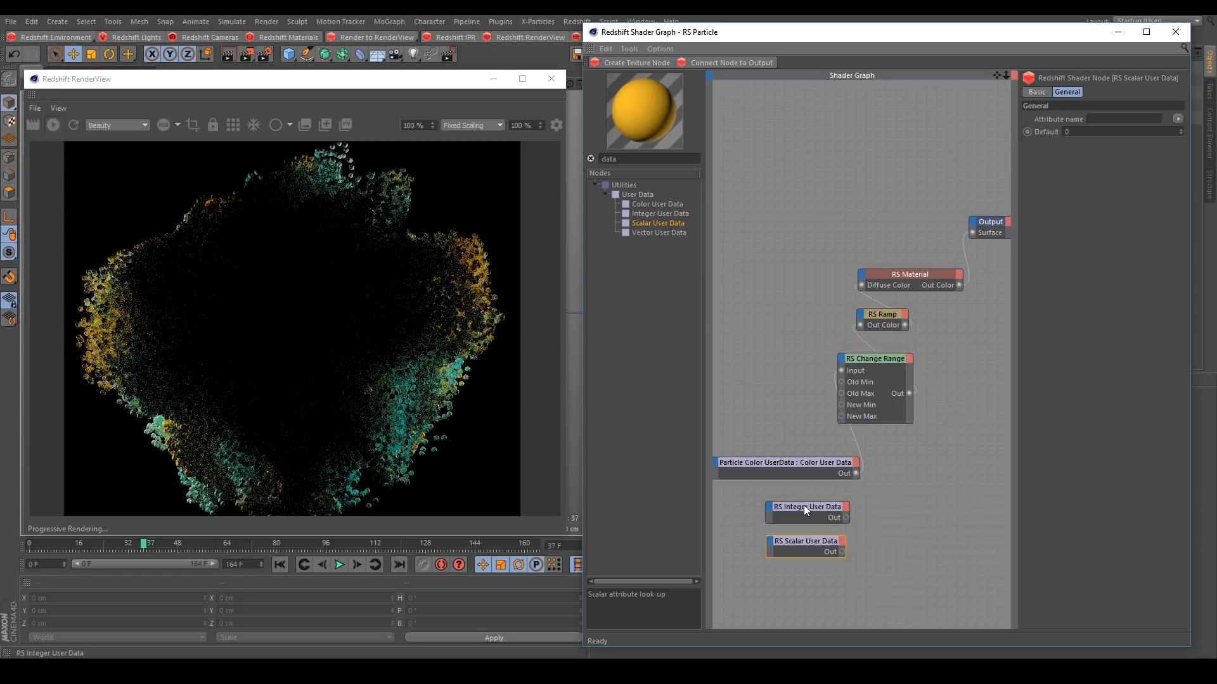
- Look through the TP Data Channels attributes available to the RS Integer User Data node and delete that node
left_click_drag(803, 505, 797, 506)
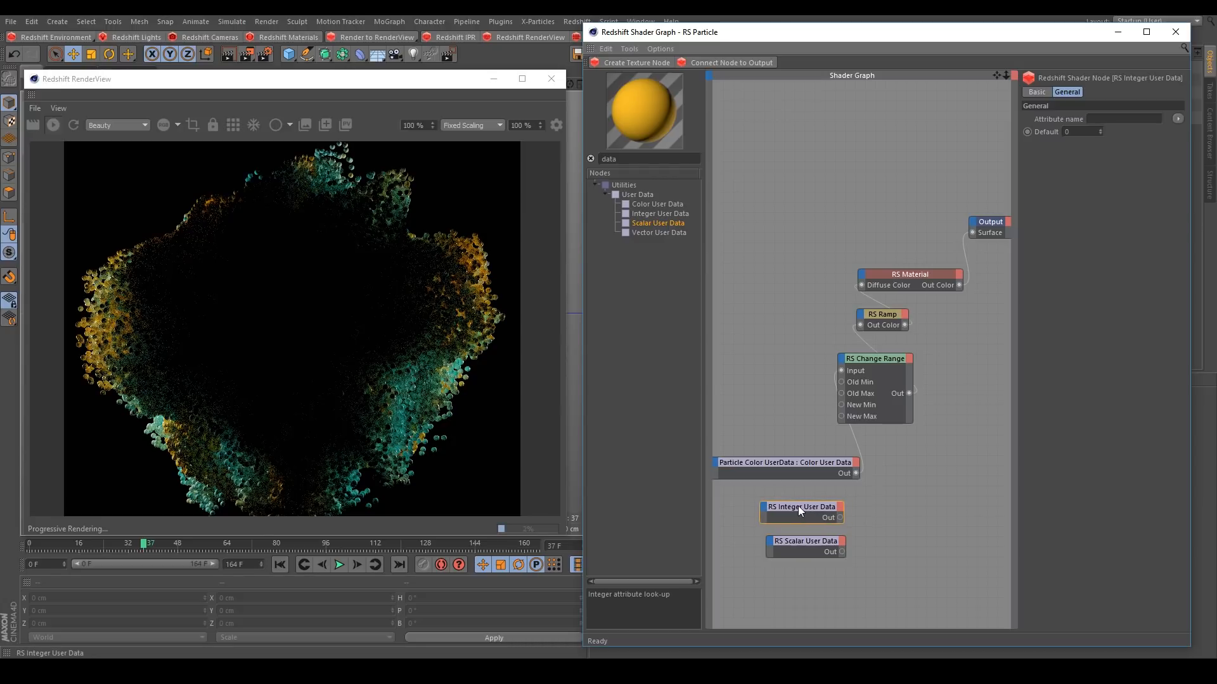
left_click(1176, 118)
mouse_move(1169, 169)
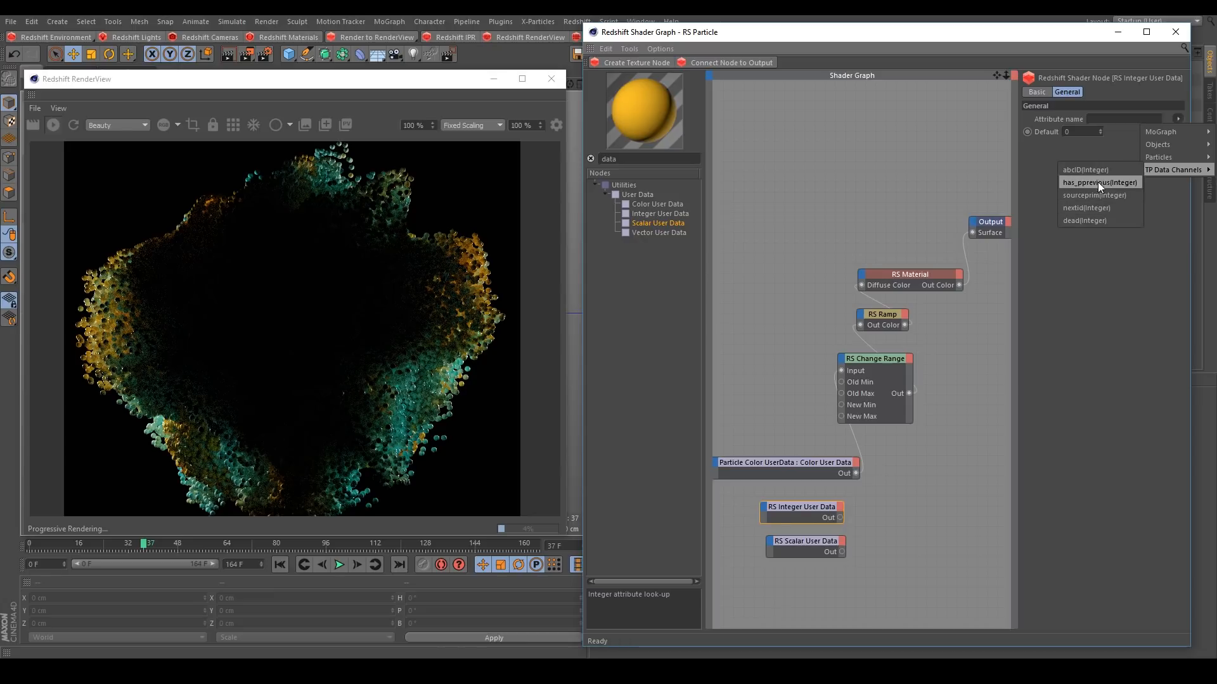
left_click(906, 517)
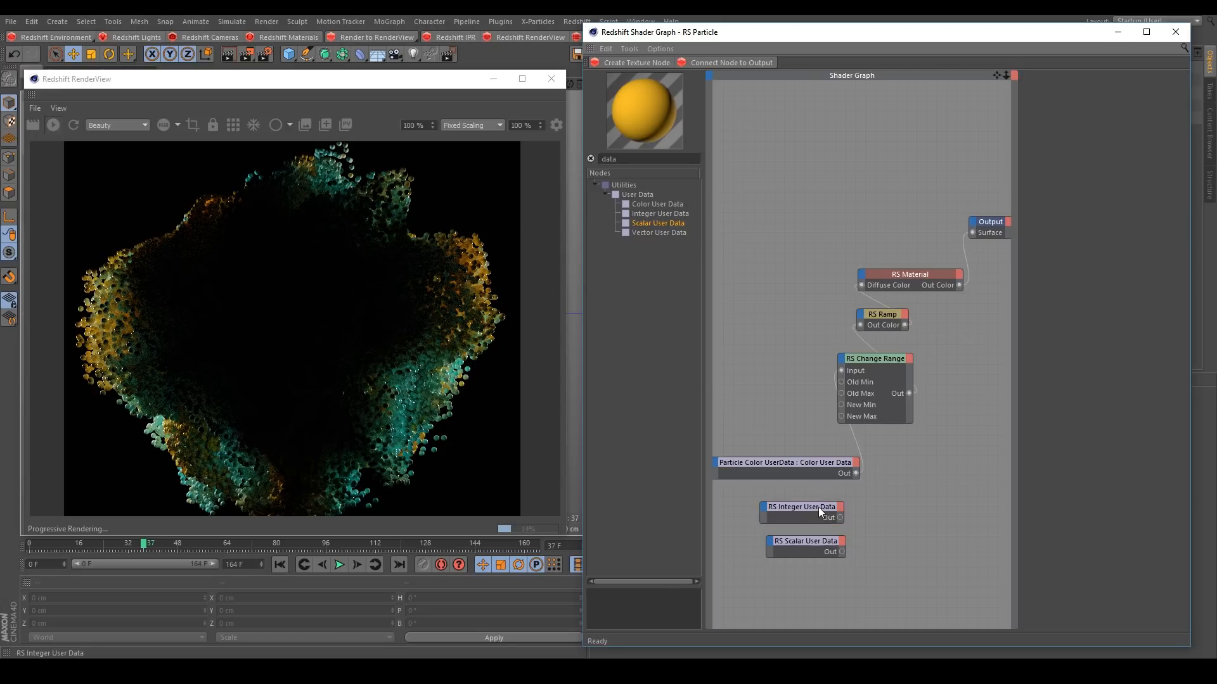
key("Delete")
- Set the RS Scalar User Data node's attribute name to the age(Real) channel from TP Data Channels
left_click_drag(801, 541, 781, 524)
left_click(1177, 118)
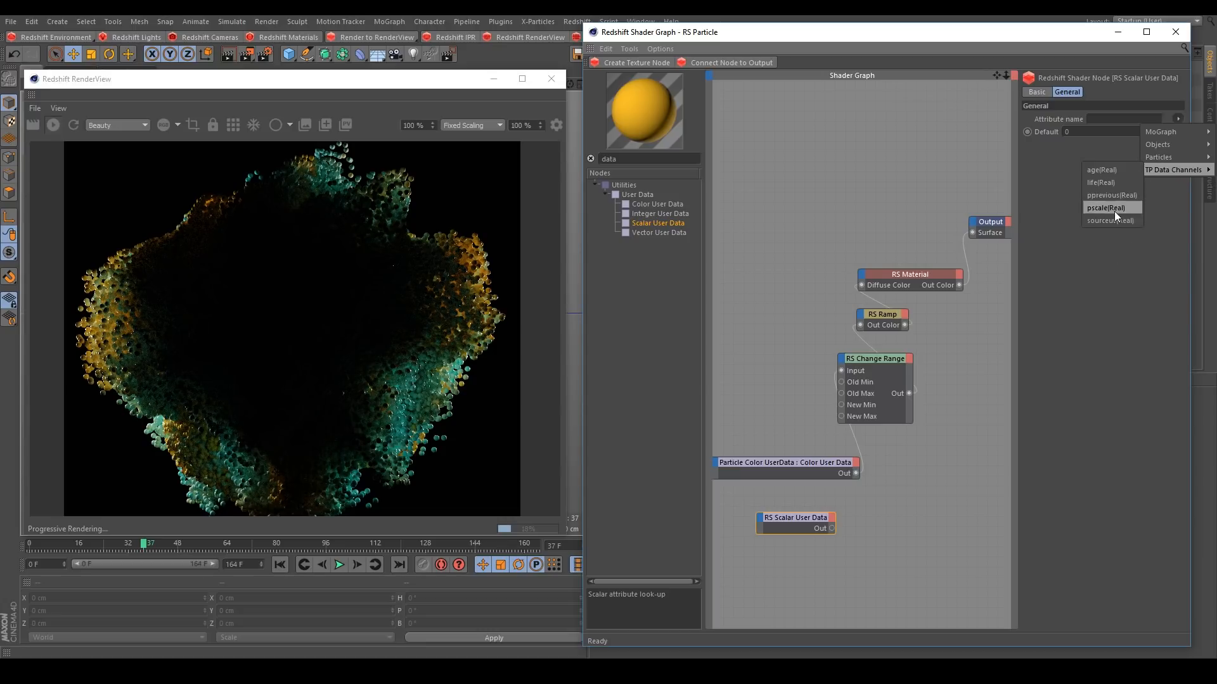
left_click(1108, 169)
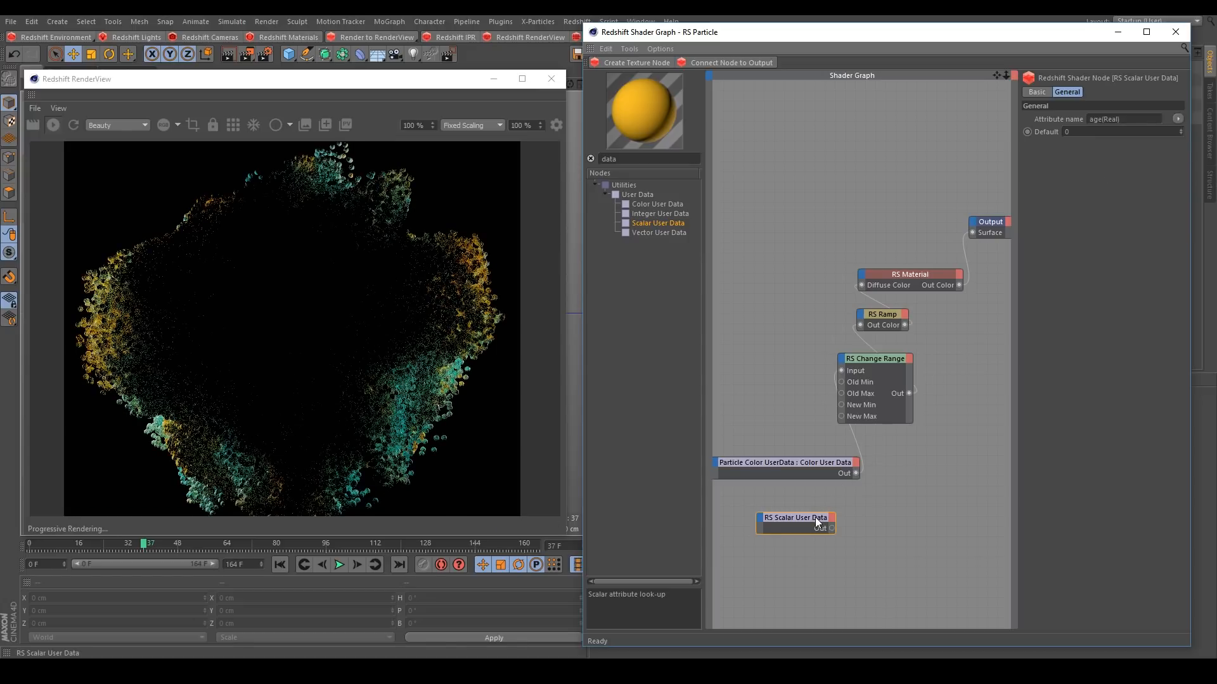
left_click_drag(815, 517, 825, 522)
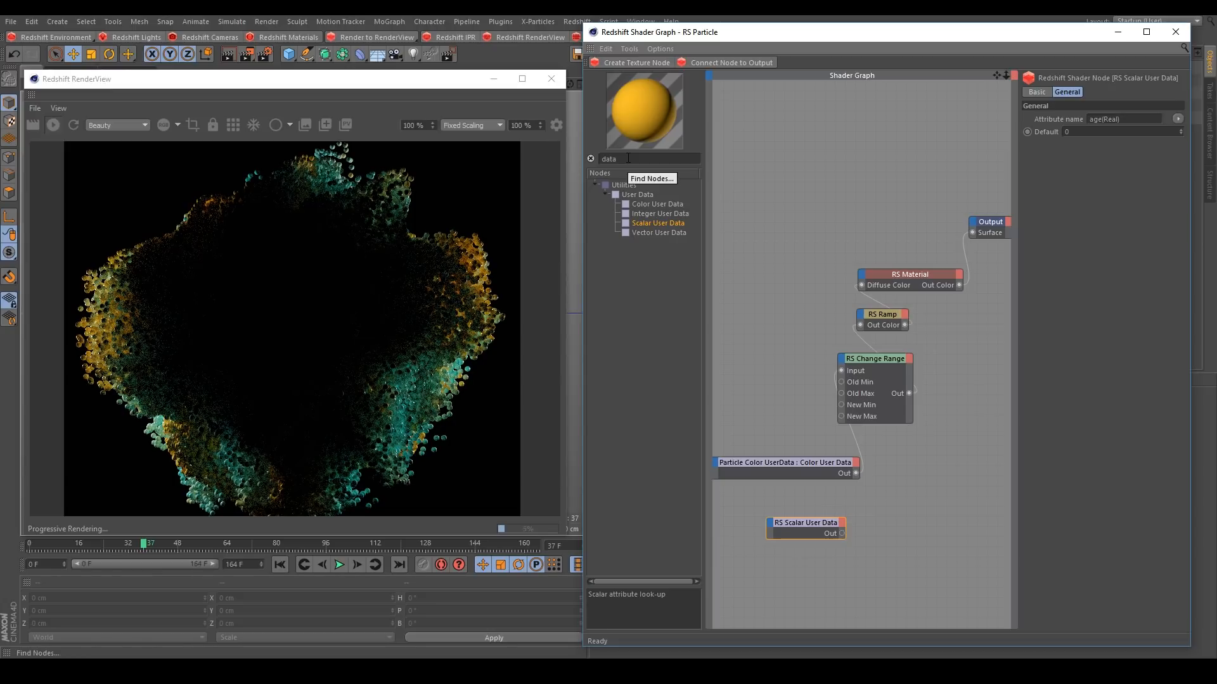
- Add a second Ramp node and wire the RS Scalar User Data output into its Alt Input
double_click(628, 158)
type("ra")
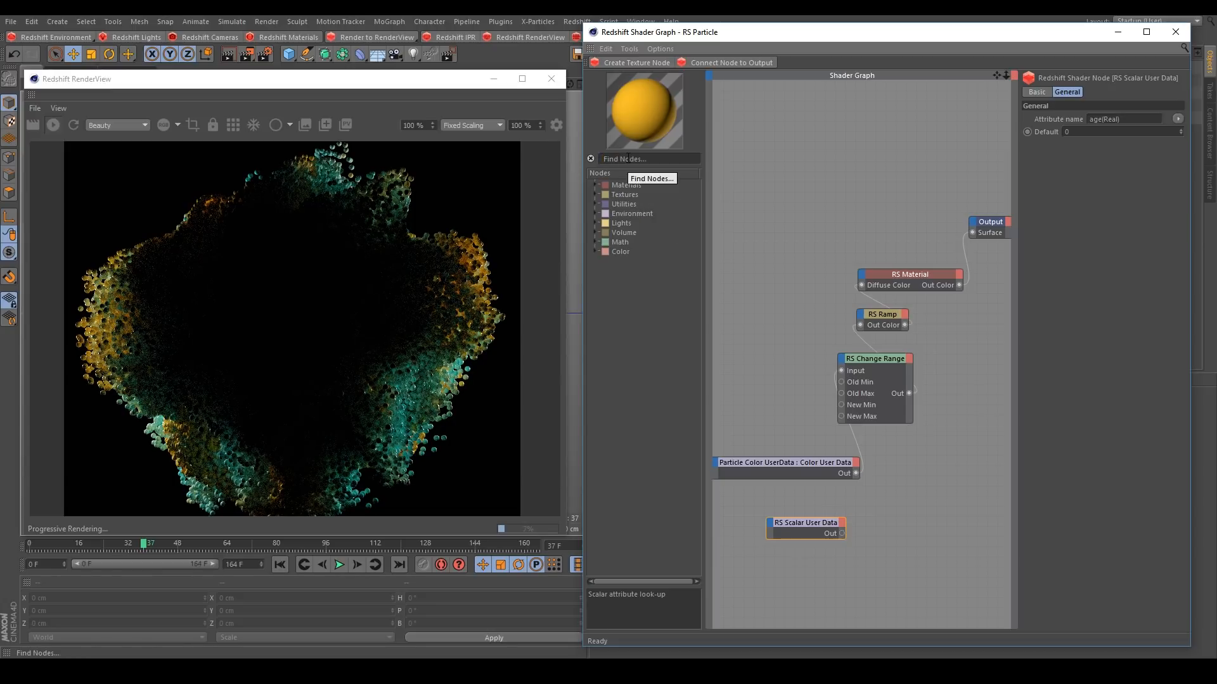
type("mp")
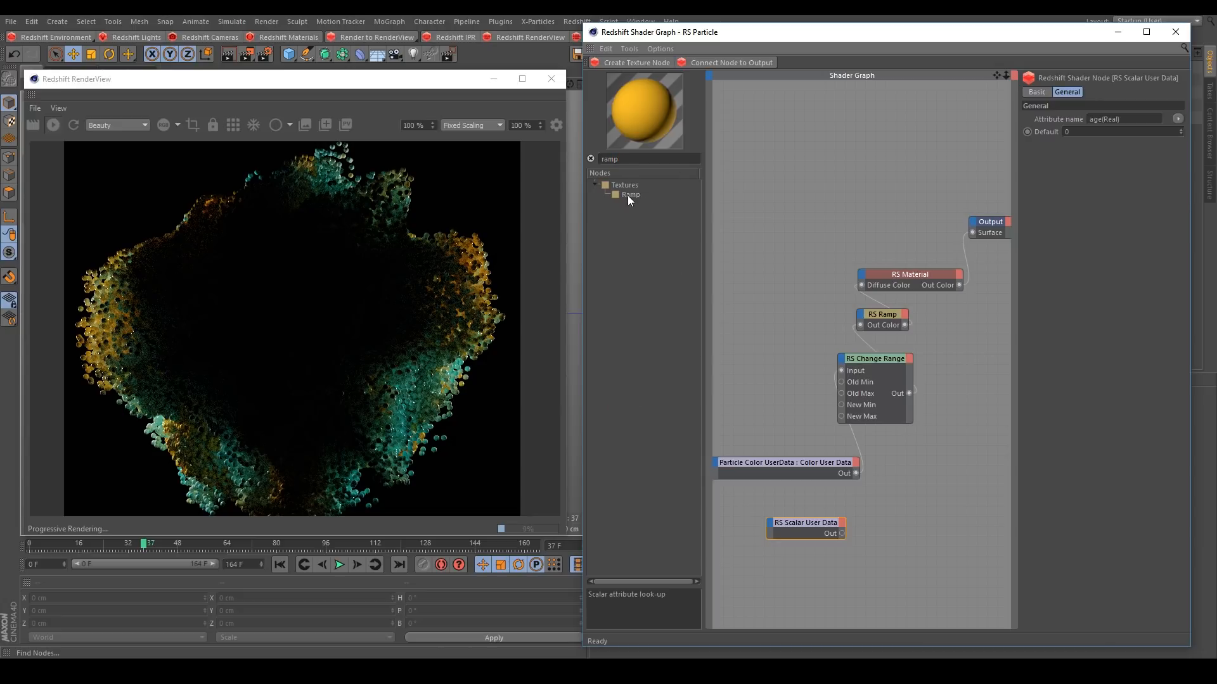
left_click_drag(631, 194, 903, 518)
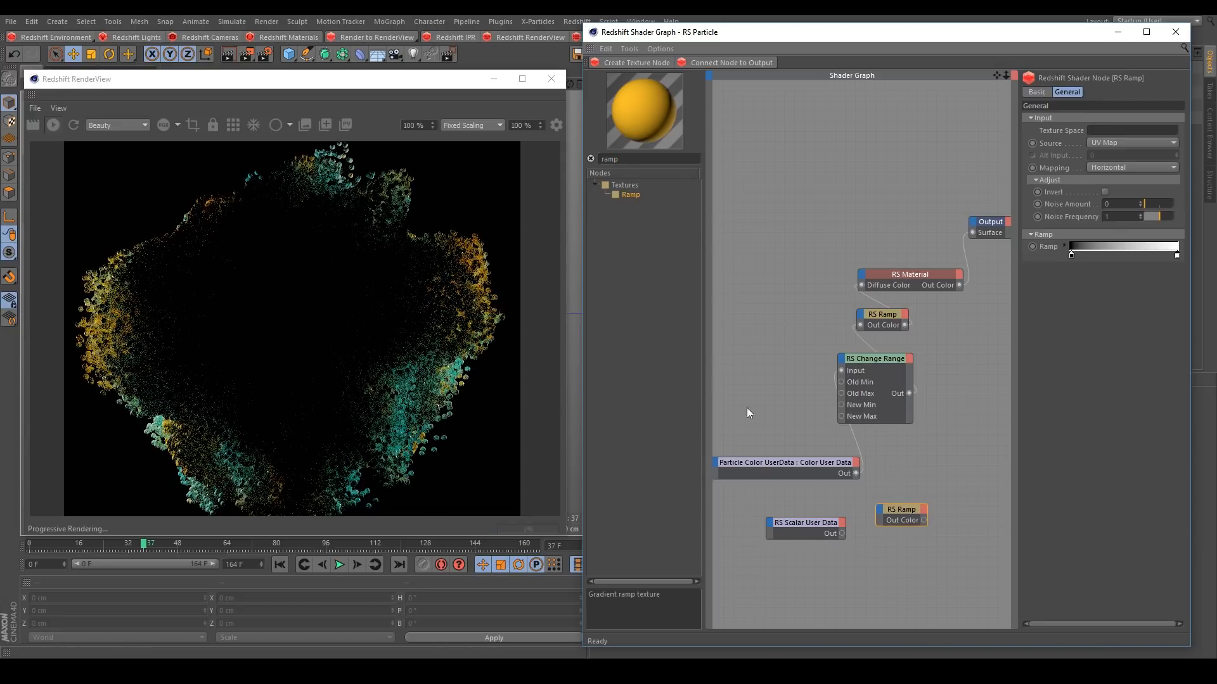
left_click_drag(816, 523, 908, 508)
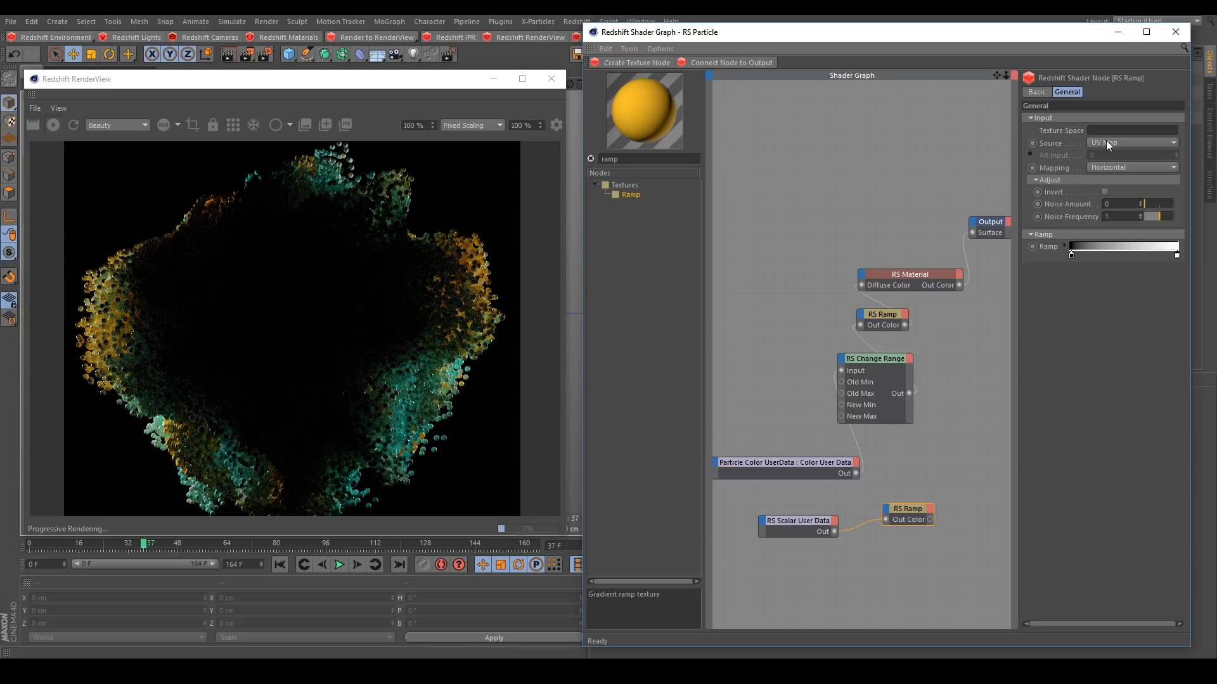
- Set the new ramp's Source to Alt, connect it to the RS Material's Diffuse Color, and return to frame 0
left_click(1104, 144)
left_click(1108, 168)
left_click_drag(915, 509, 860, 284)
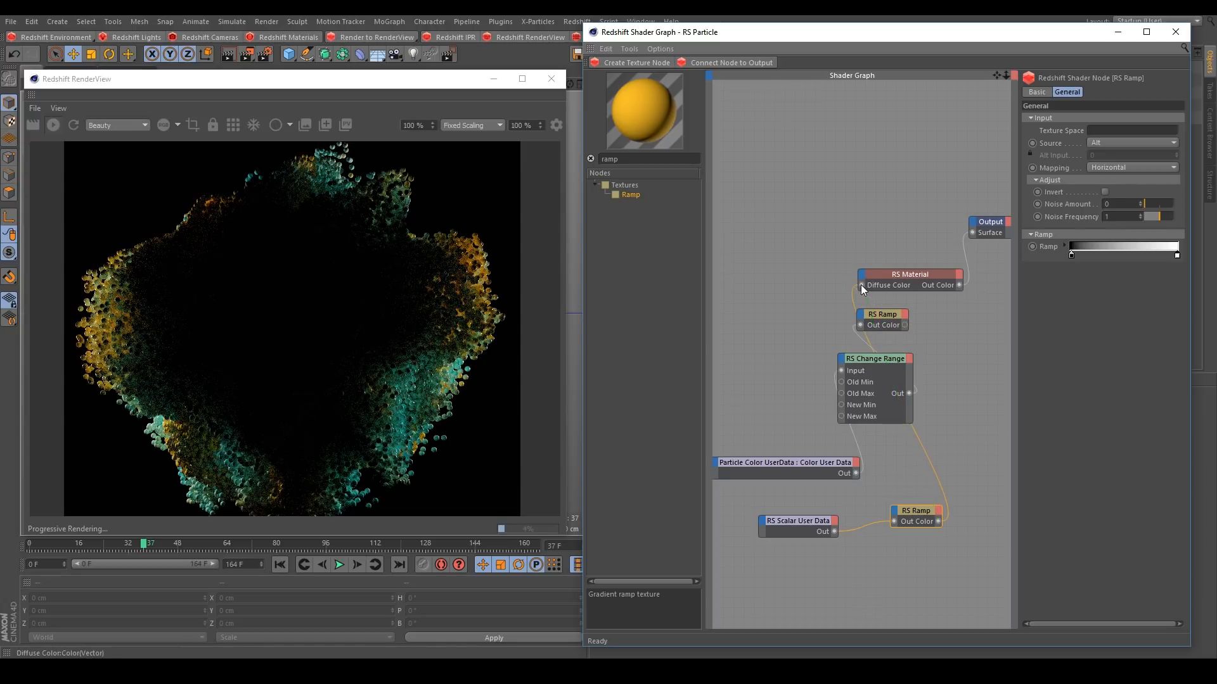
left_click(279, 564)
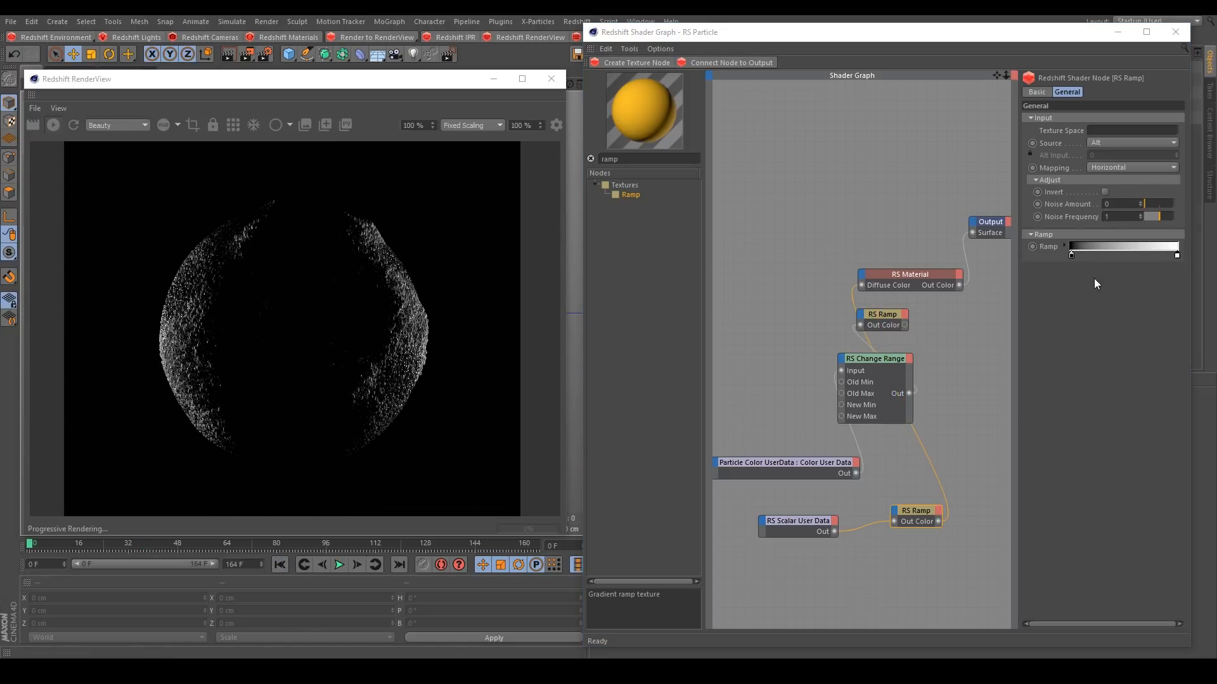
- Colour the new ramp's start knot red and its end knot green
double_click(1071, 254)
left_click_drag(1046, 287, 1166, 311)
left_click(1046, 331)
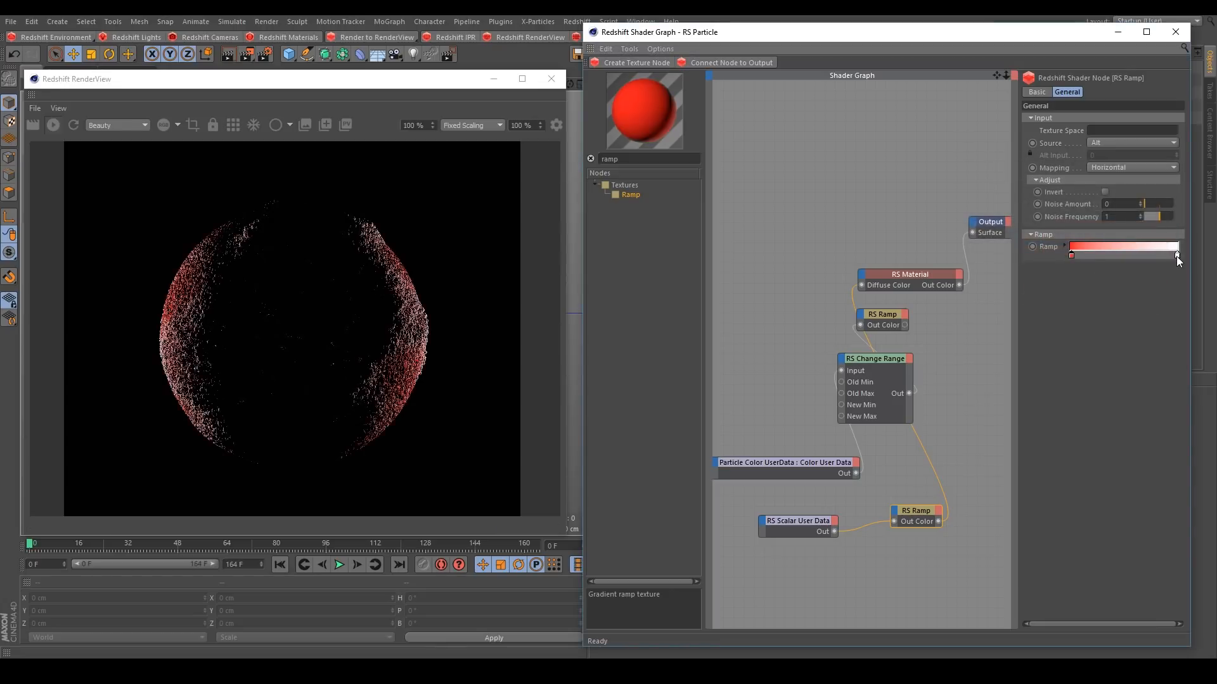
double_click(1177, 257)
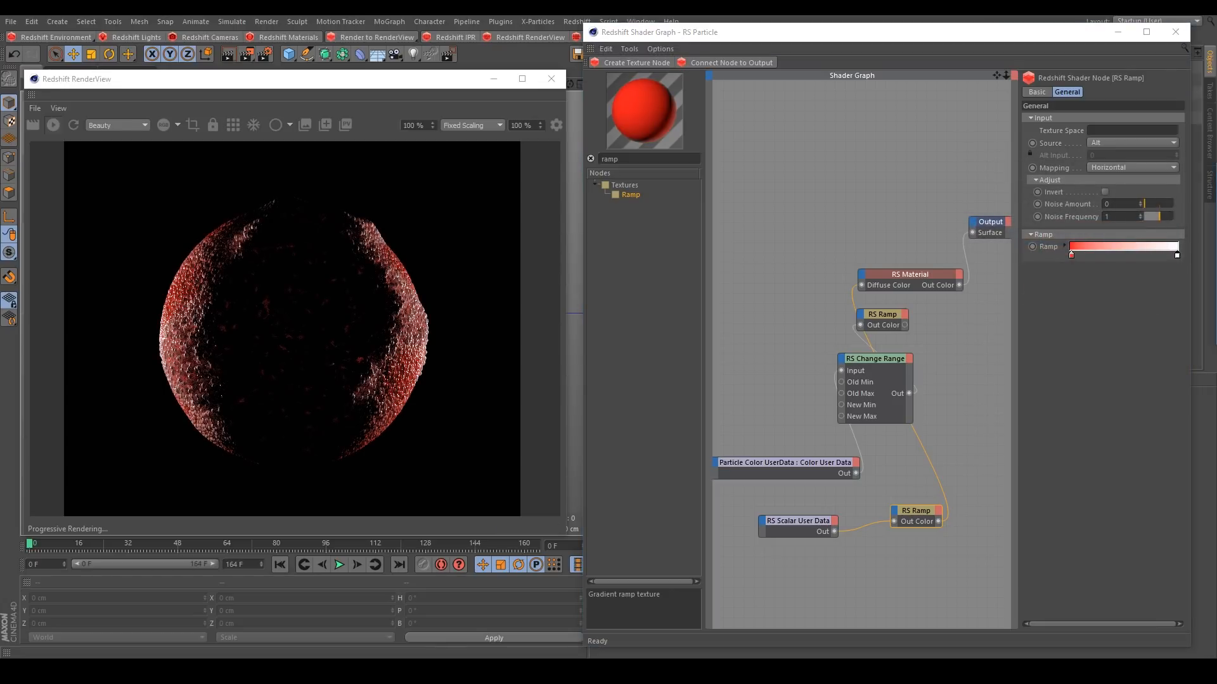
key("Return")
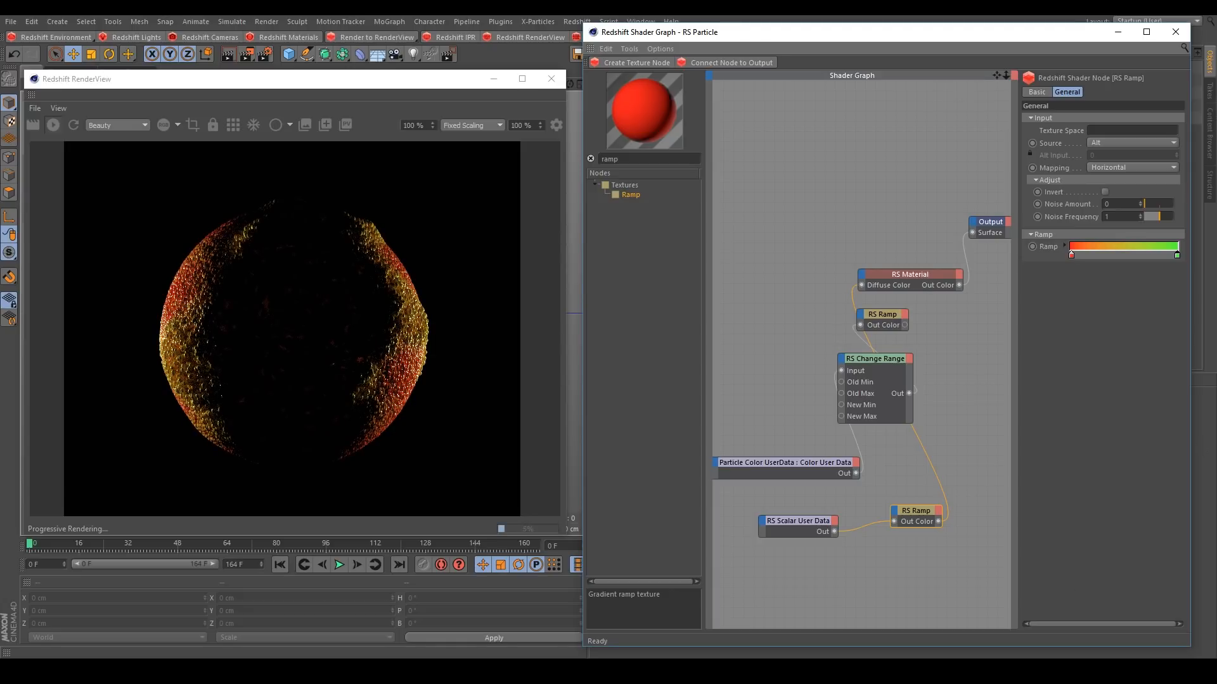
- Review the age attribute and ramp nodes, and check the particle colours at frames 8, 34, 74 and 108
left_click(815, 523)
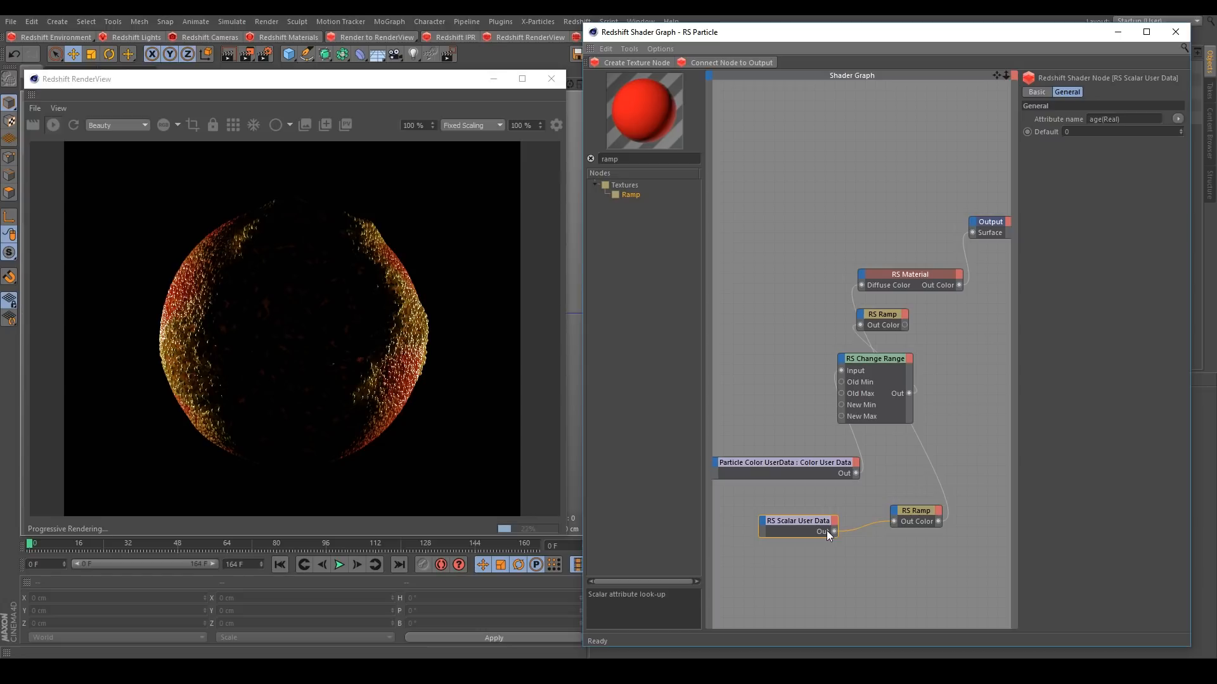
left_click(915, 520)
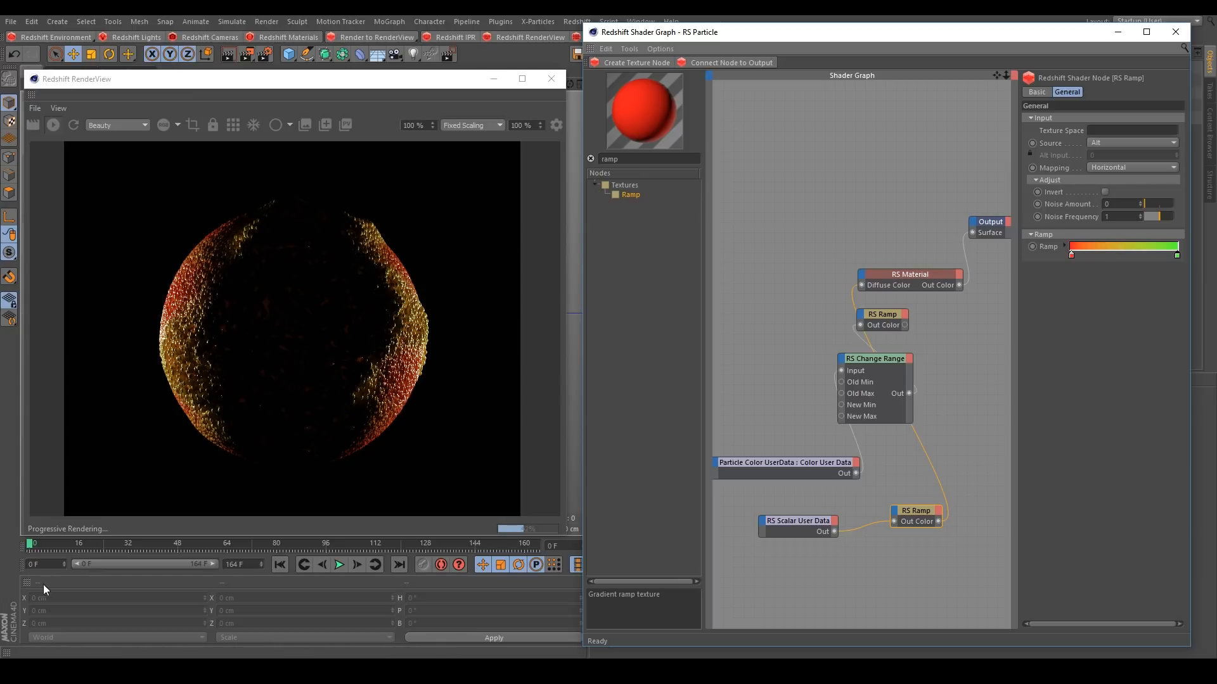
left_click(54, 543)
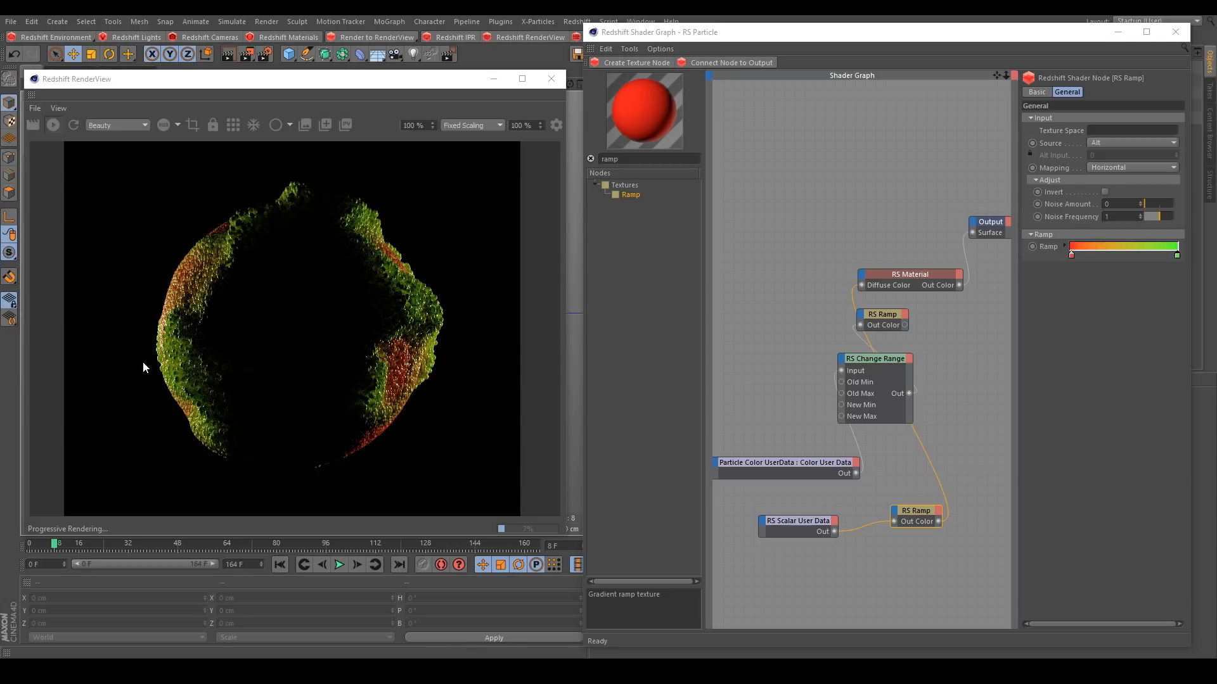
left_click(136, 545)
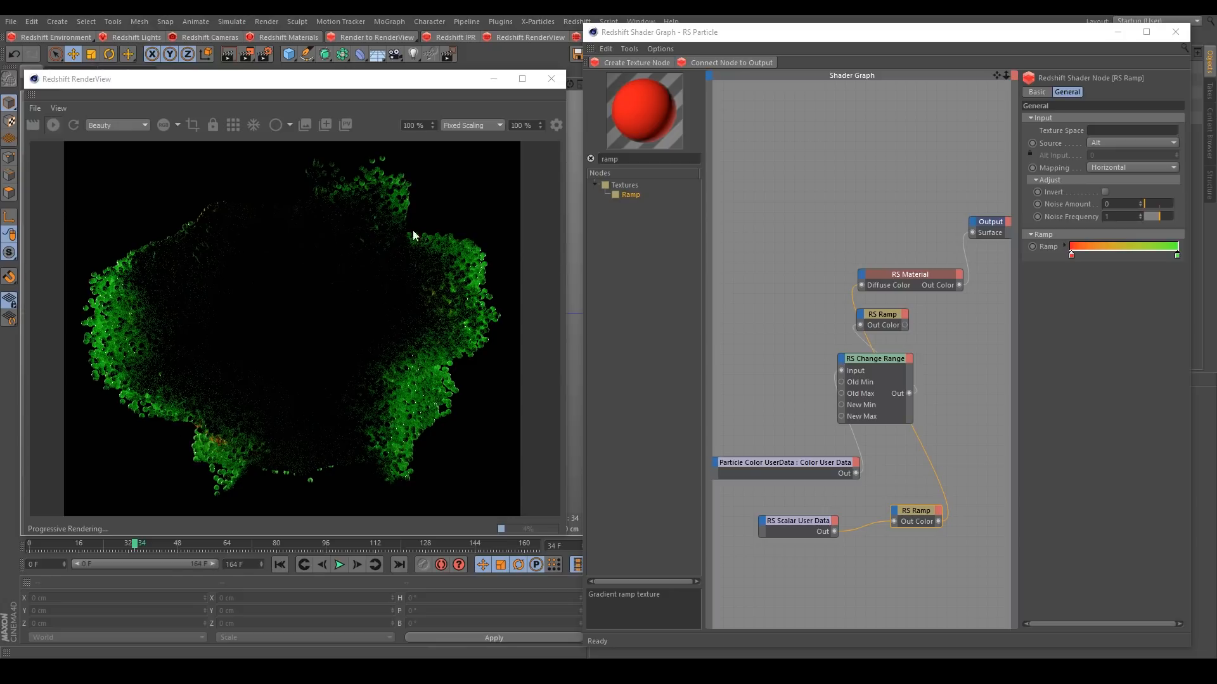
scroll(196, 463, "up", 5)
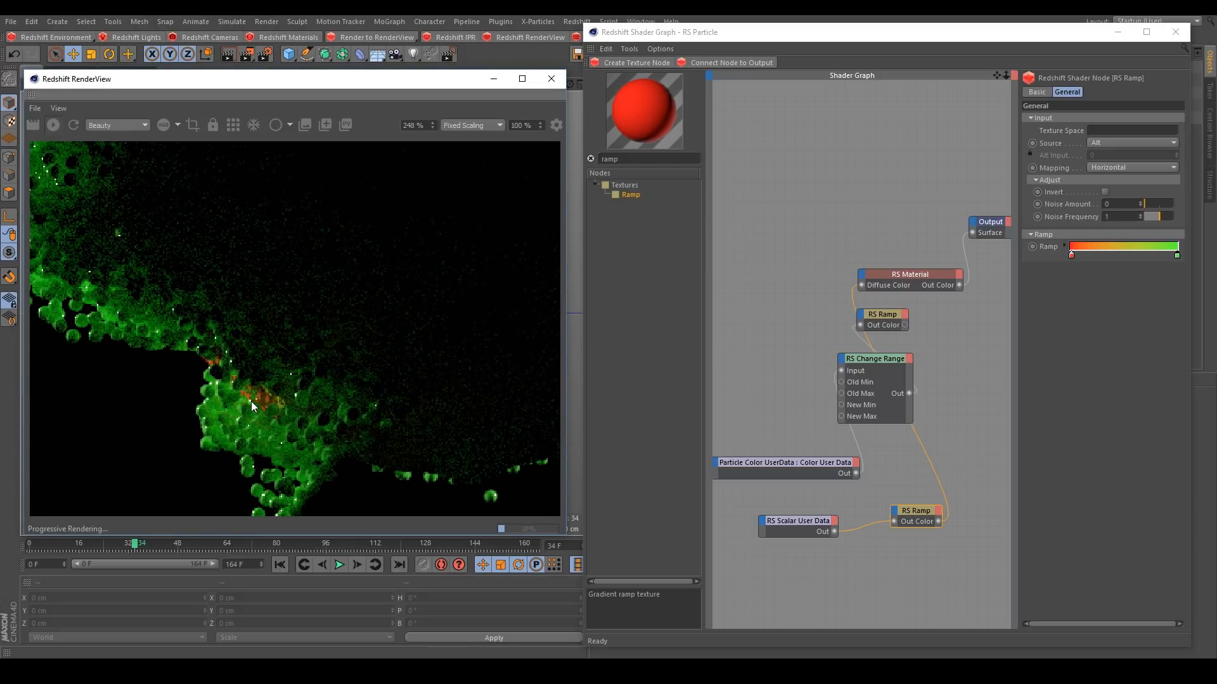
scroll(251, 406, "down", 5)
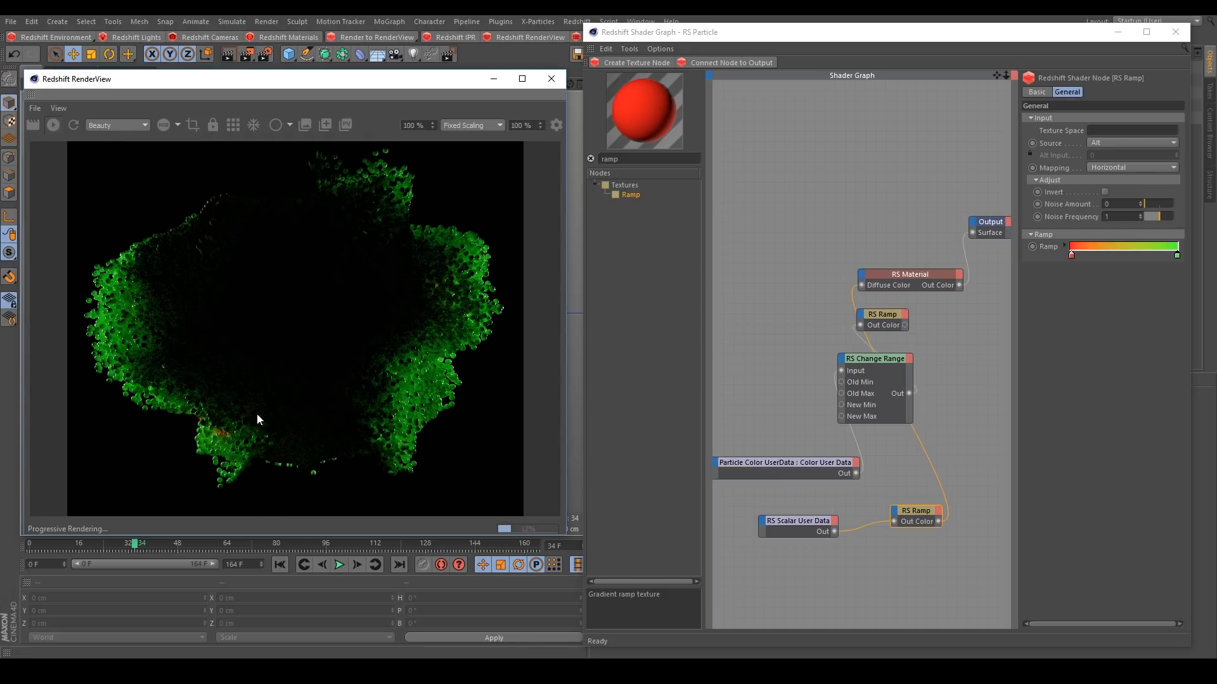
left_click(259, 545)
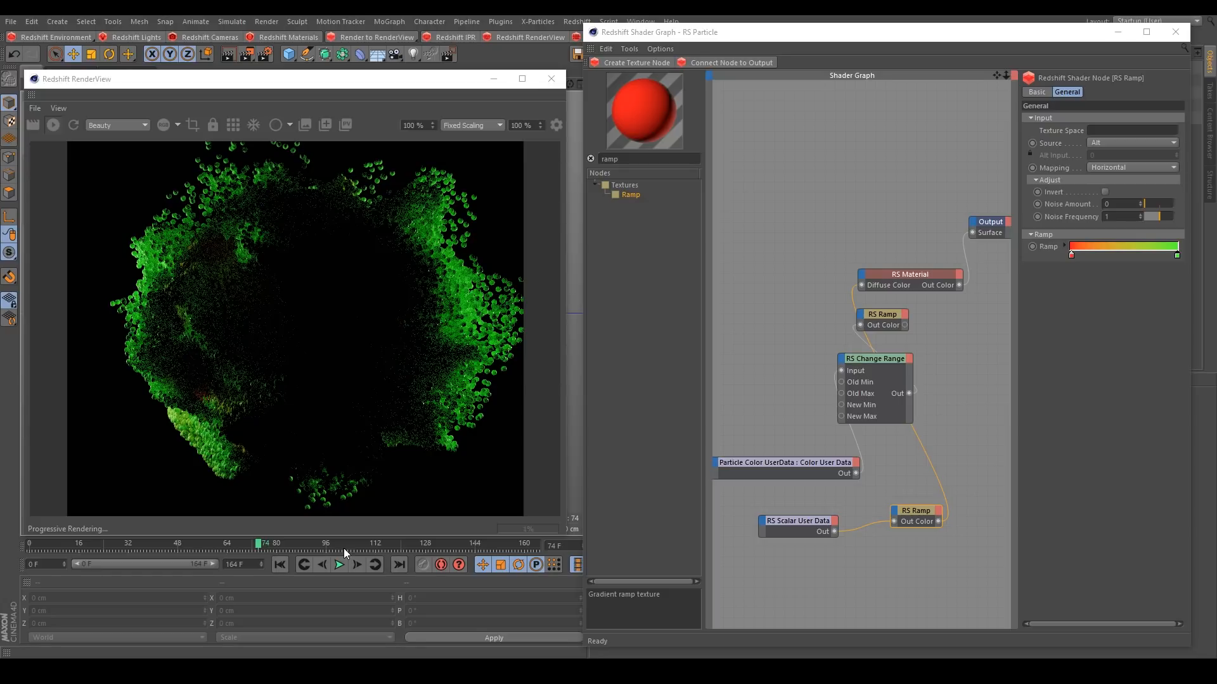
left_click(363, 544)
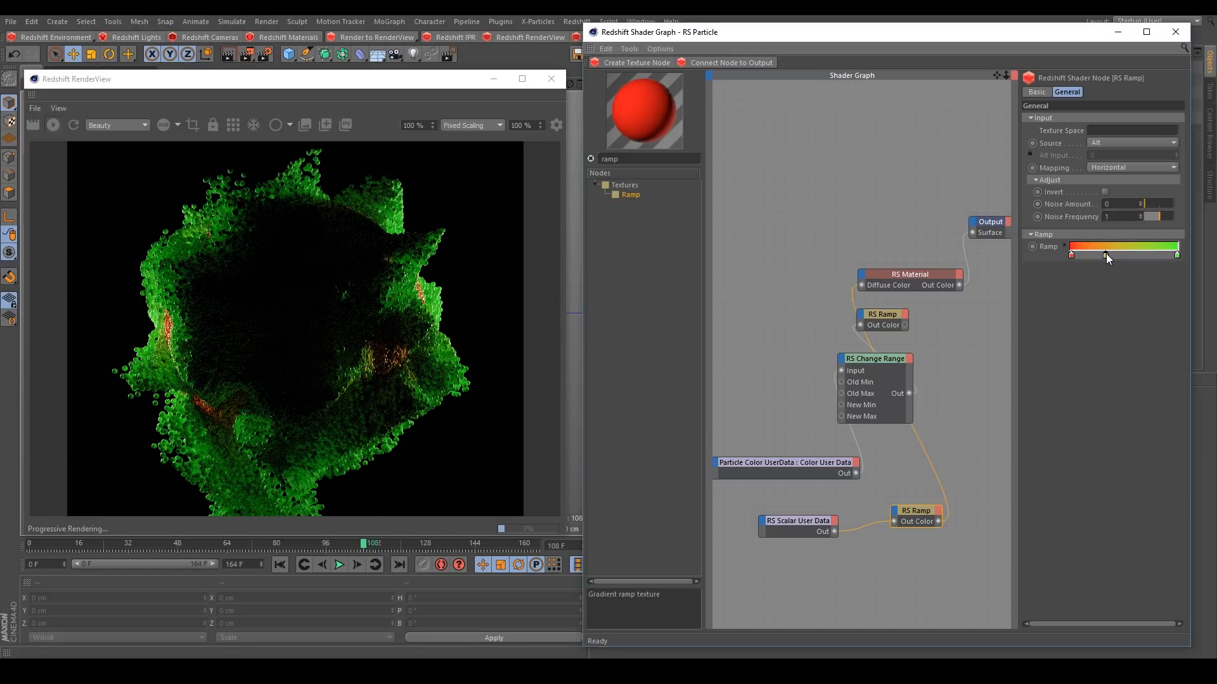
- Add blue, yellow and red knots between the red and green ends of the age ramp
double_click(1105, 255)
left_click_drag(1101, 285, 1139, 280)
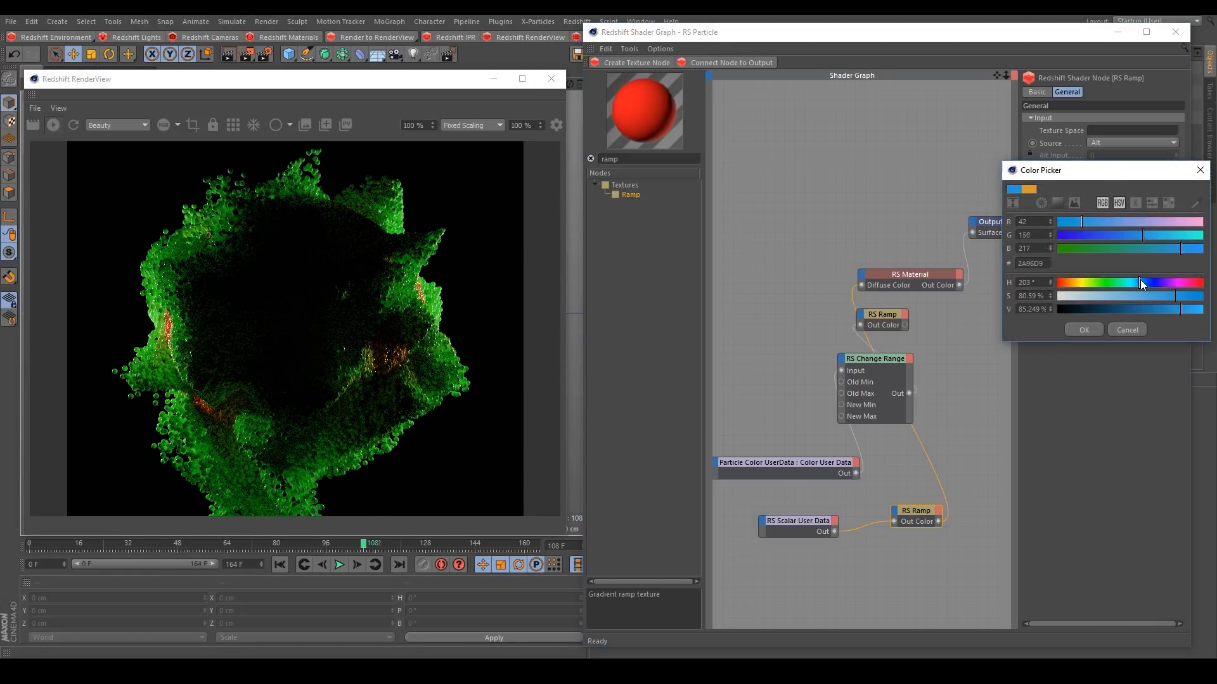
left_click(1085, 330)
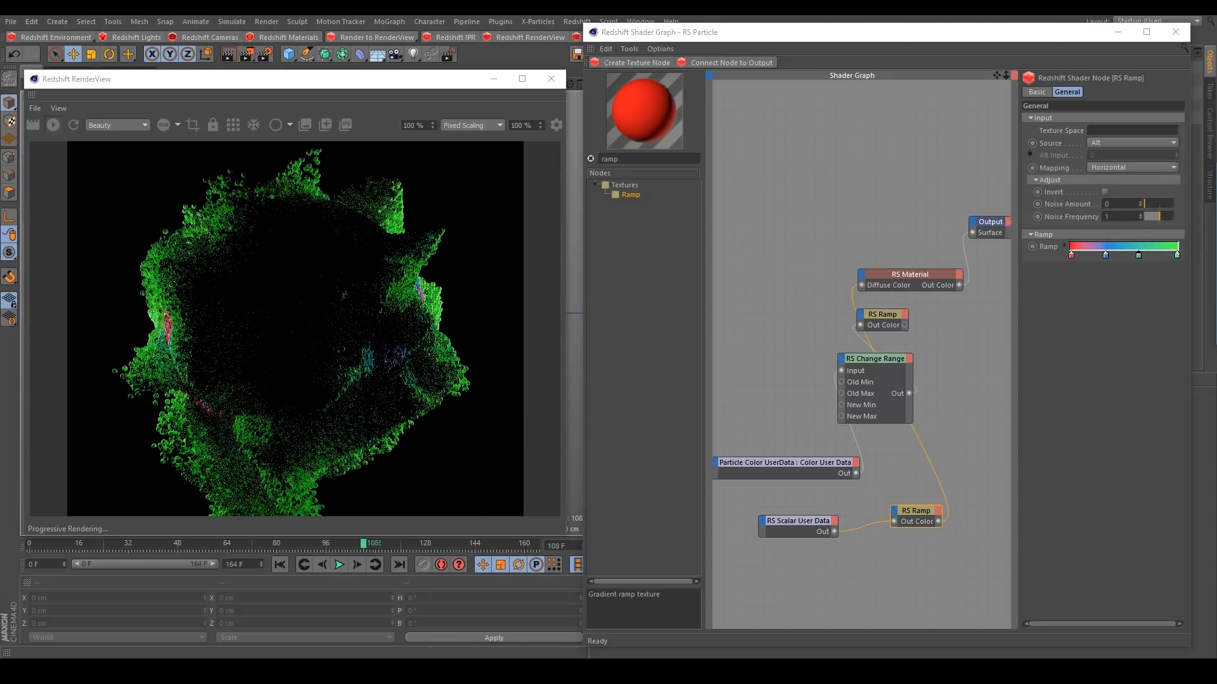
left_click(1122, 257)
- Check the multicoloured age render at frames 0 and 56, and review the Particle Color UserData node's attribute
left_click(283, 563)
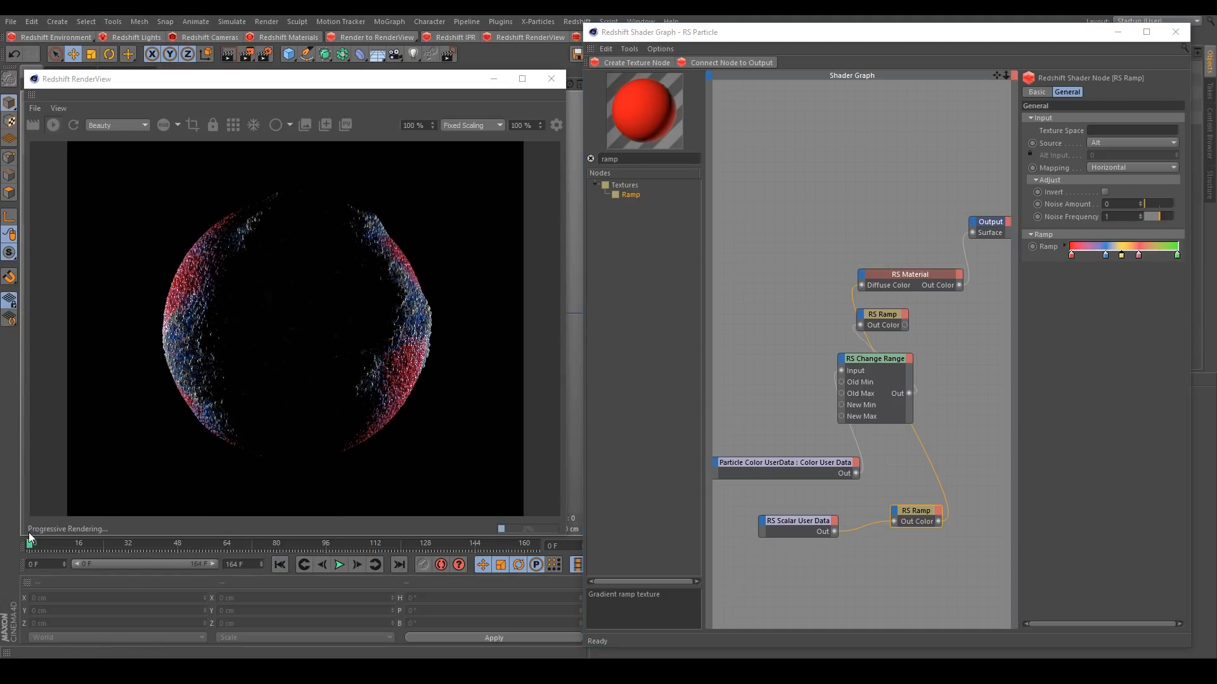
left_click_drag(29, 538, 204, 549)
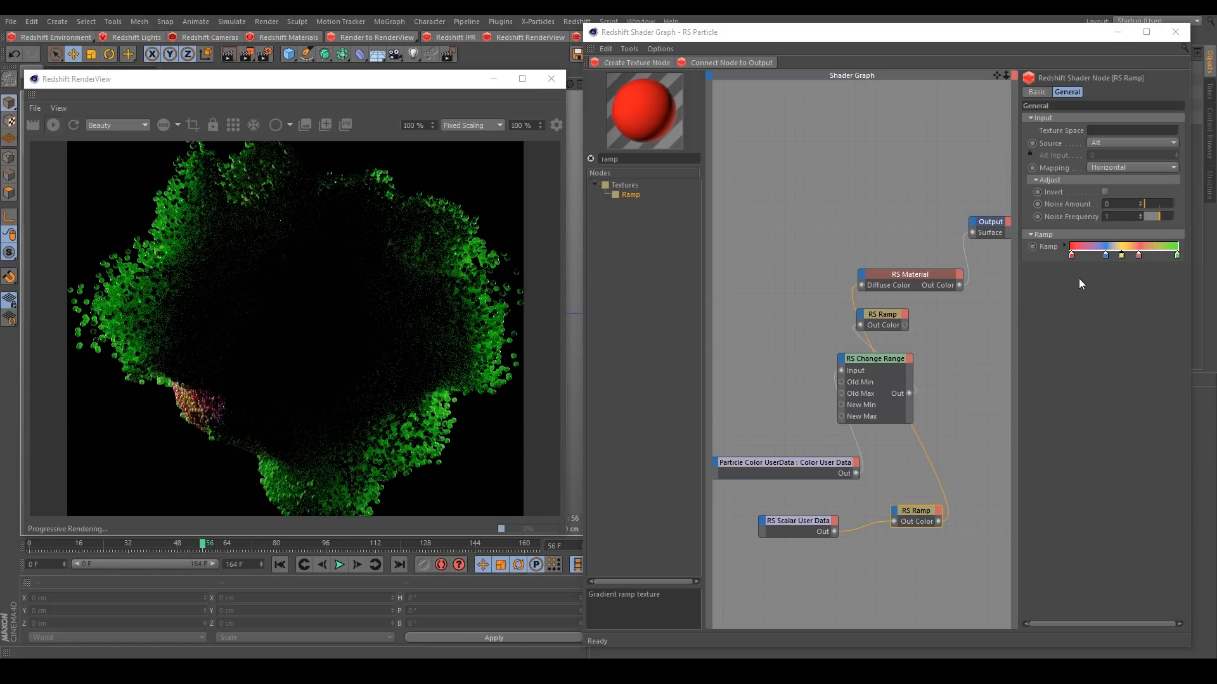
left_click(798, 463)
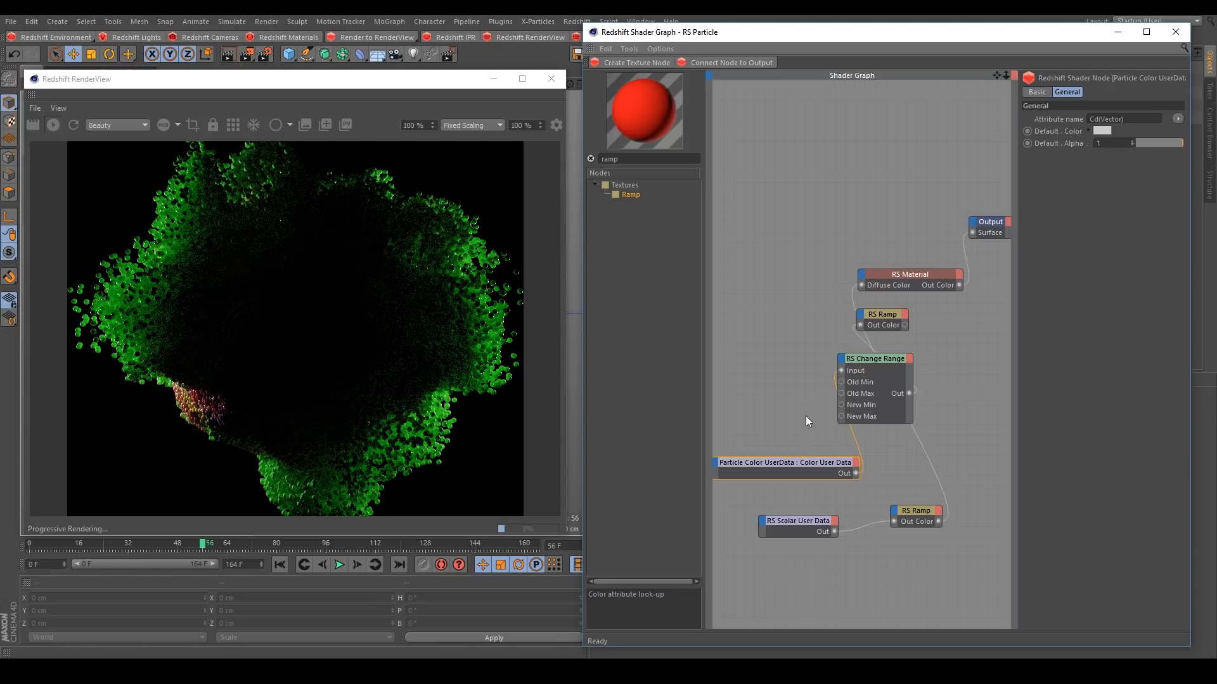
left_click(341, 548)
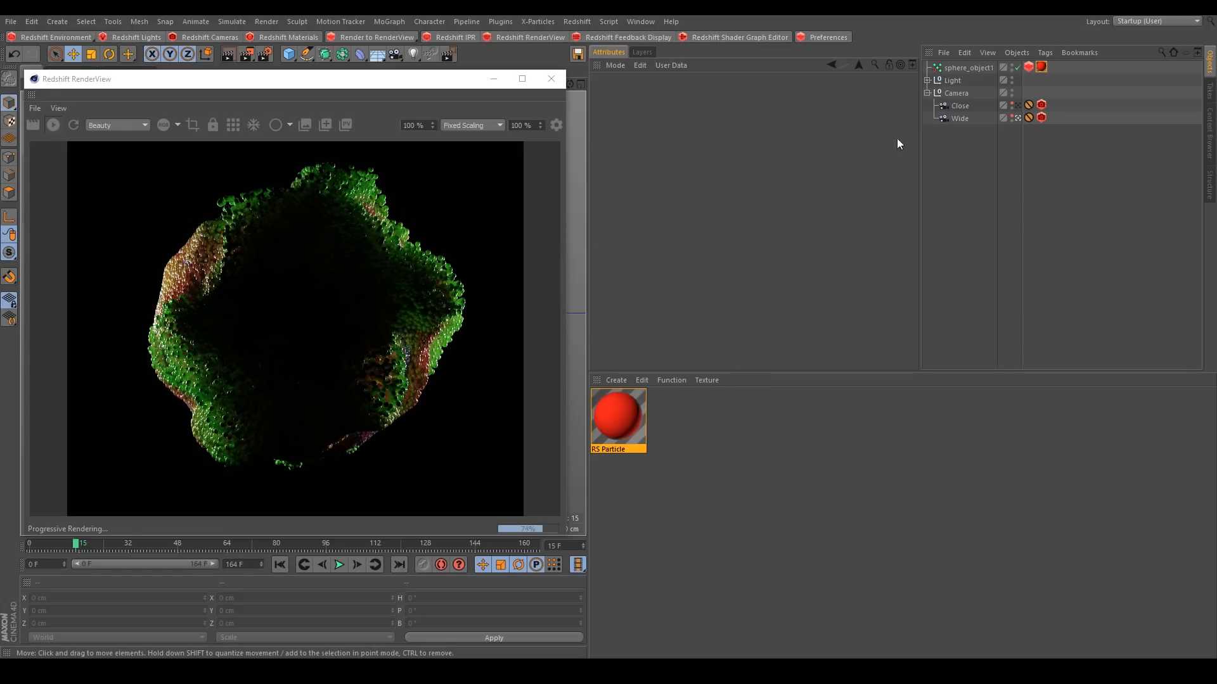
- Review the Redshift Object tag's particle settings and add an XPresso tag to sphere_object1
left_click(1028, 66)
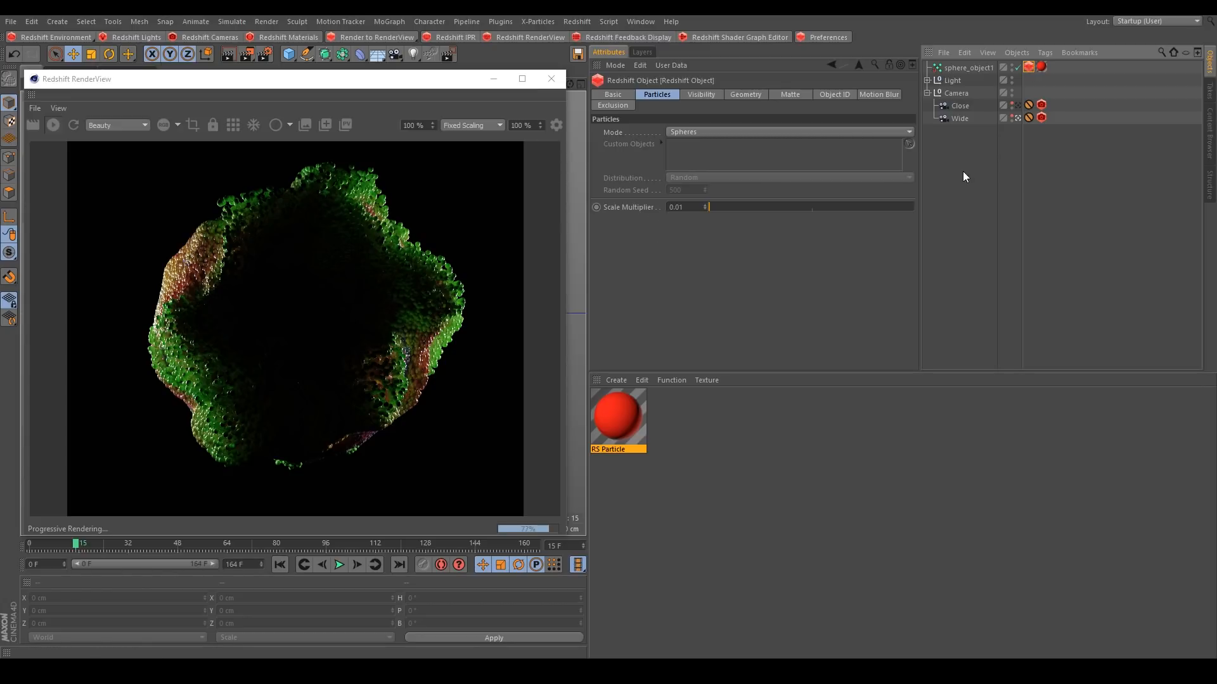
left_click(968, 68)
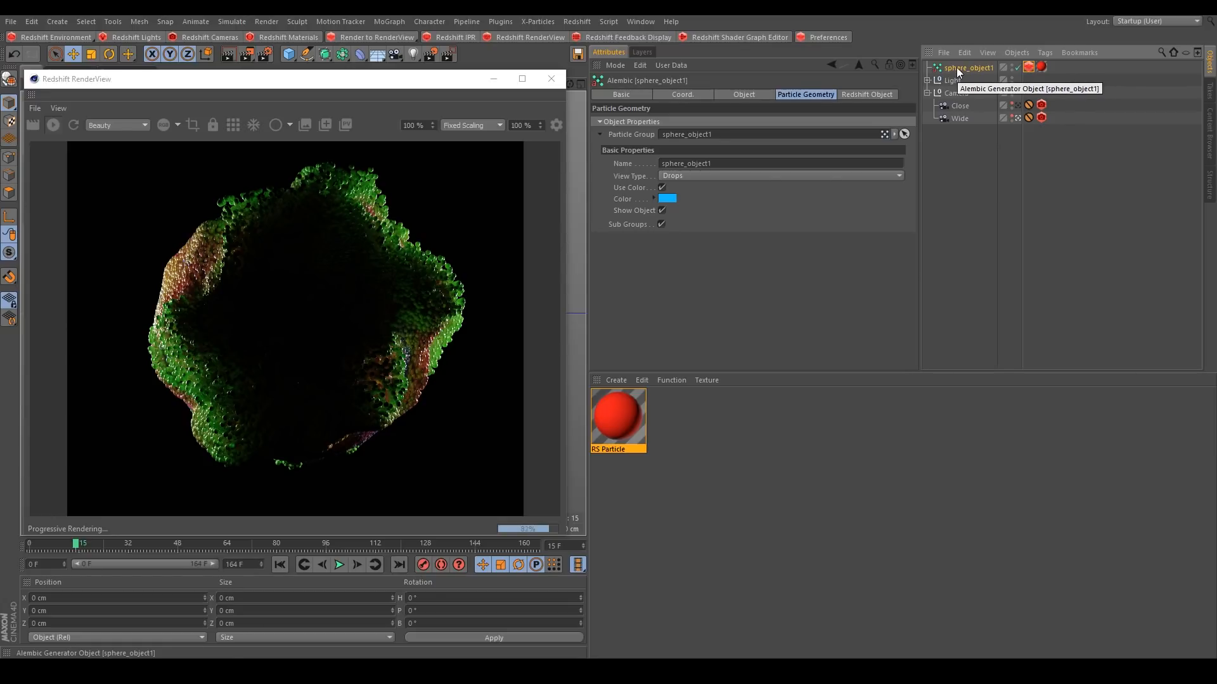
right_click(956, 68)
mouse_move(965, 70)
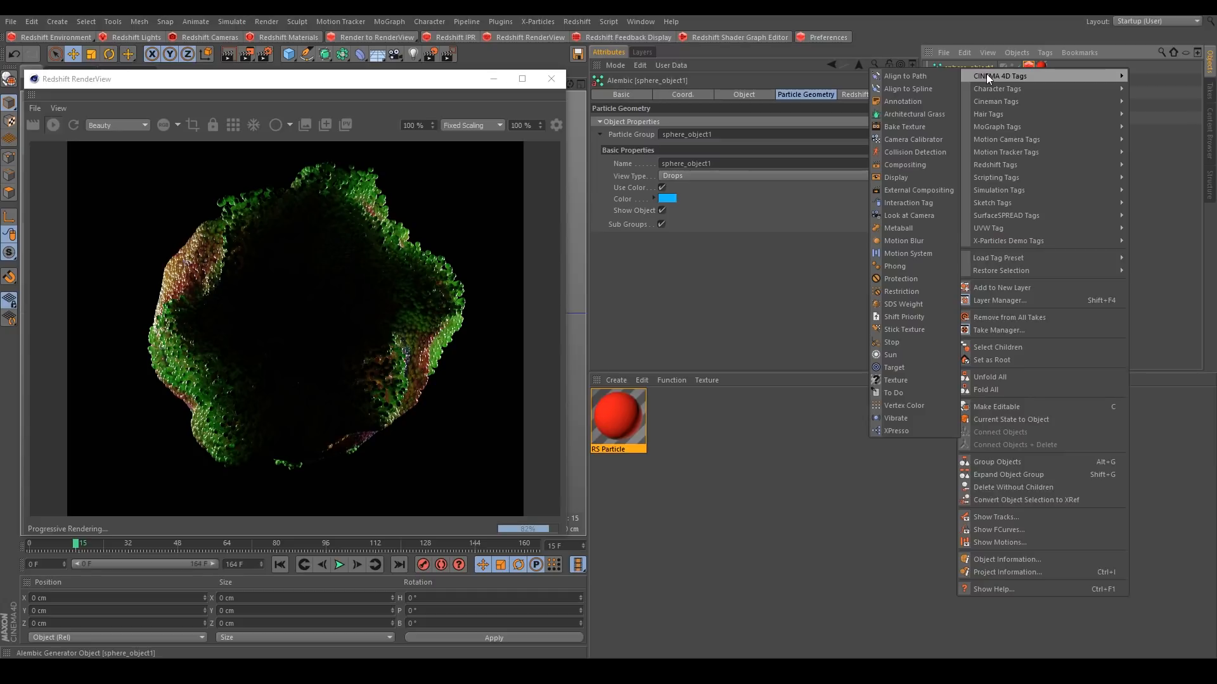
left_click(885, 431)
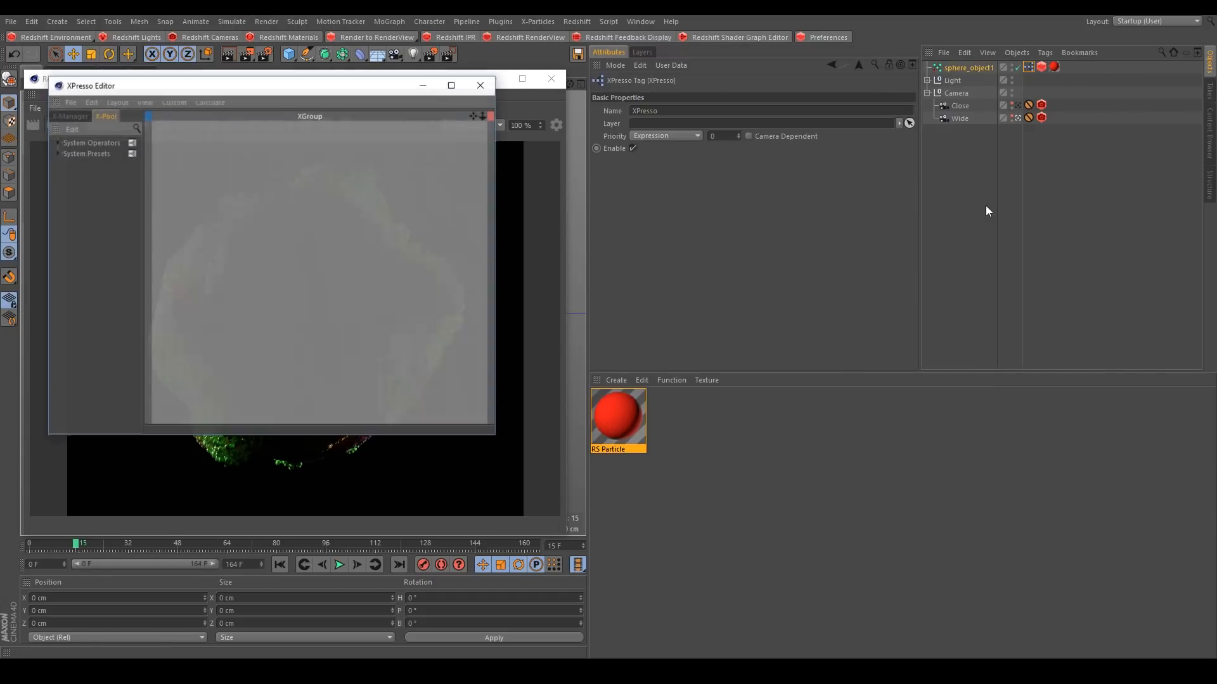
left_click_drag(233, 90, 758, 224)
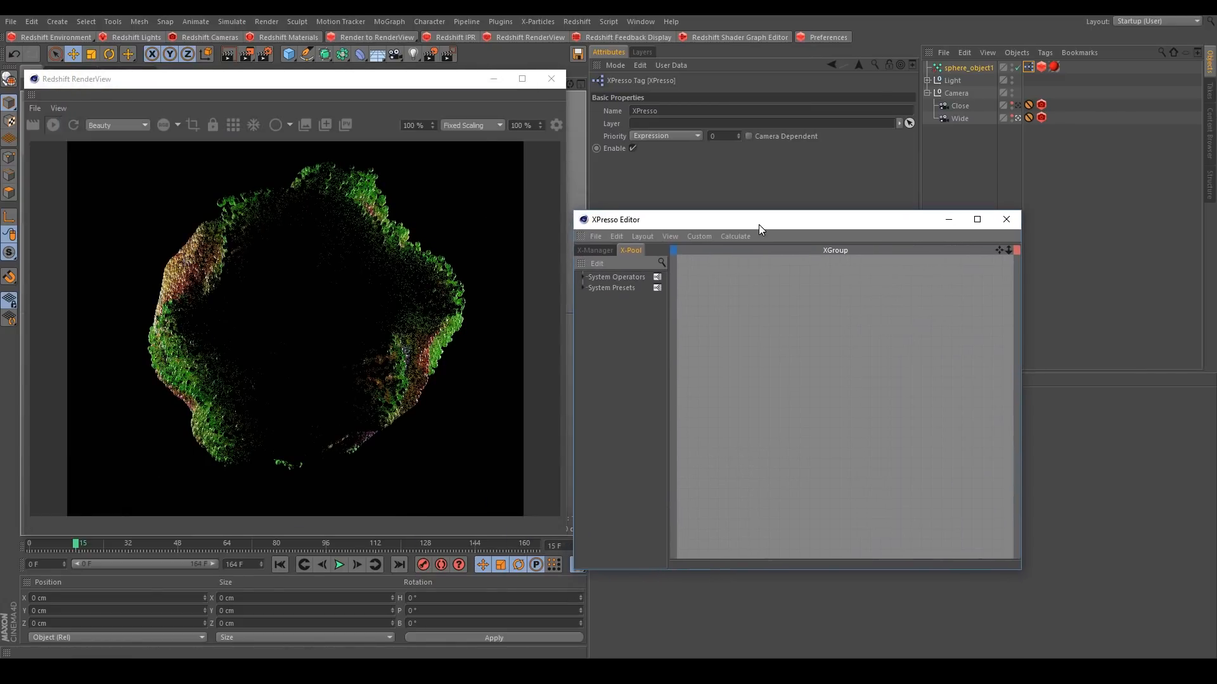
- Add a Thinking Particles P Pass node and a PGetData node to the XPresso graph
left_click(662, 263)
type("p p")
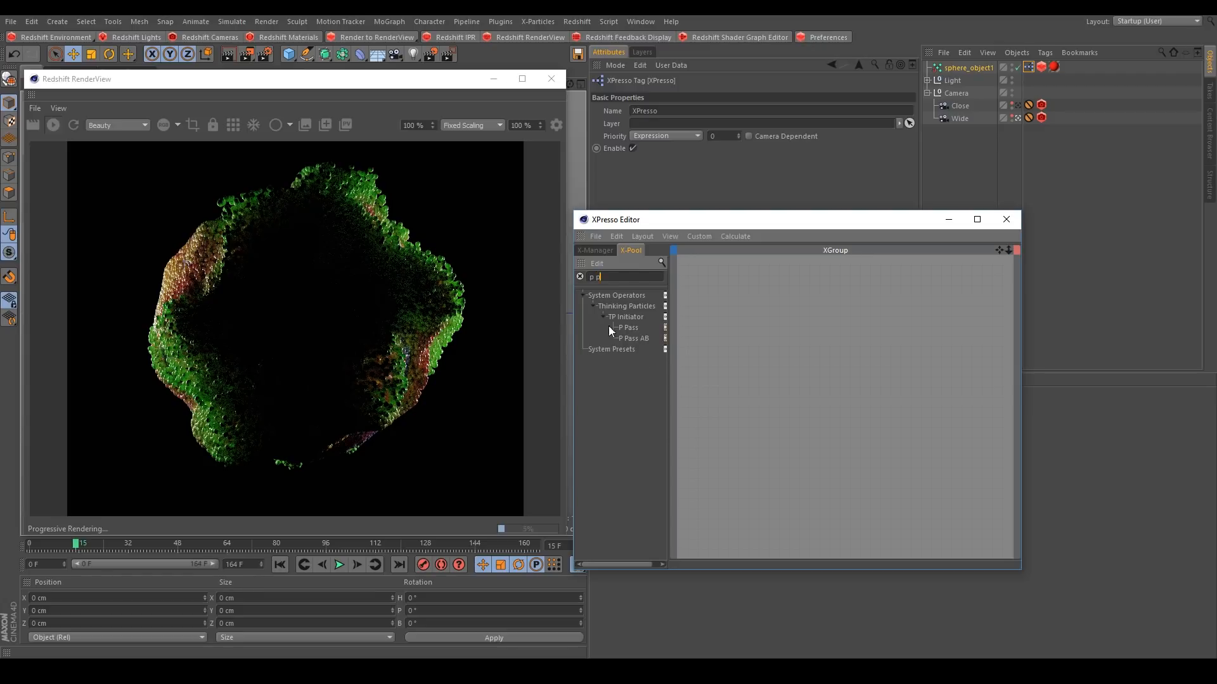
left_click_drag(574, 320, 760, 422)
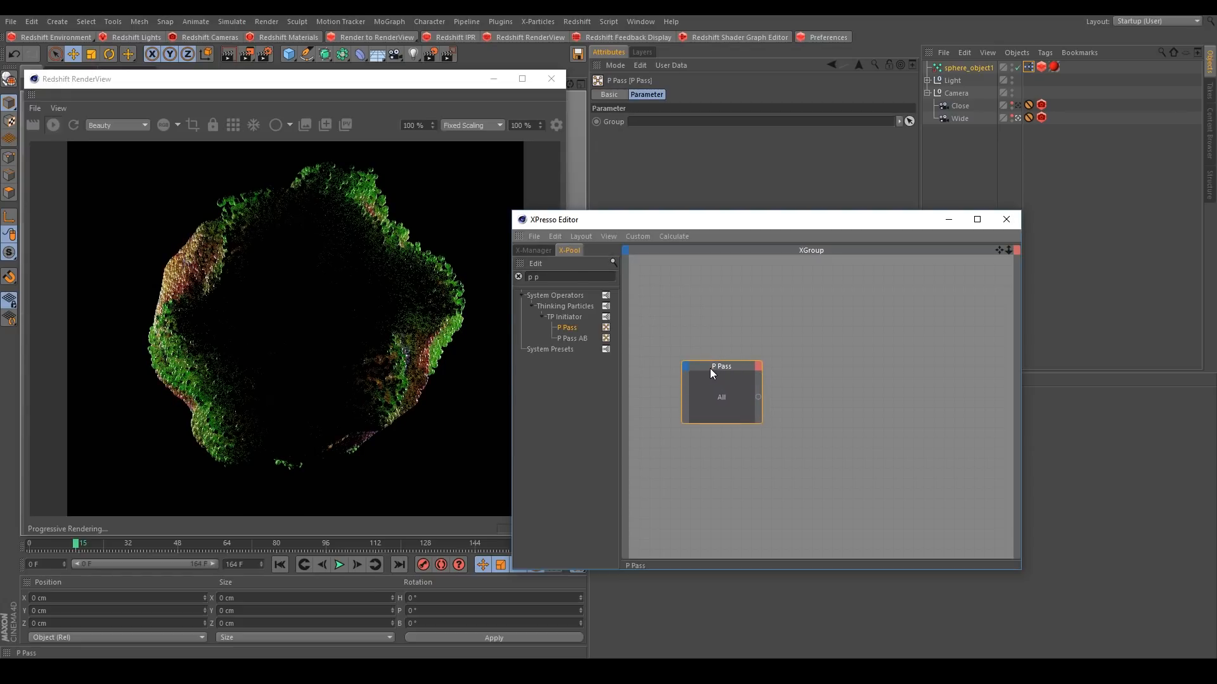
triple_click(567, 277)
type("get")
left_click_drag(569, 327, 819, 403)
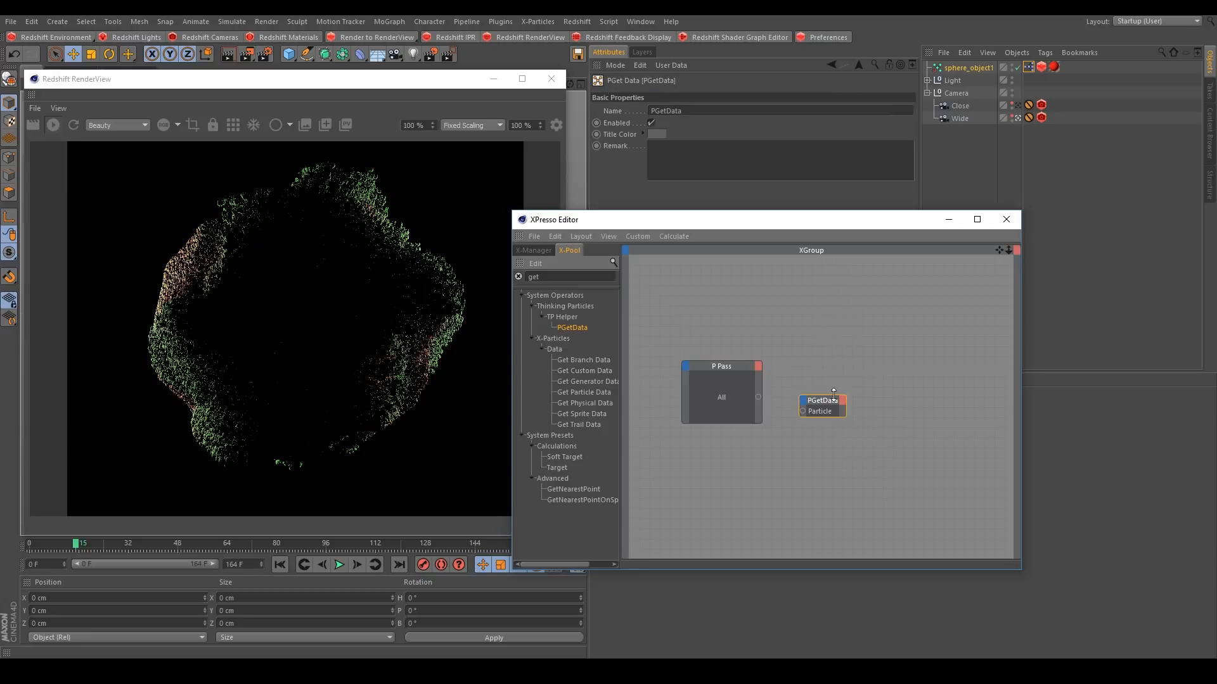
middle_click_drag(851, 404, 848, 404, "alt")
left_click_drag(825, 409, 863, 444)
- Add a Thinking Particles PSetData node beyond the PGetData node in the XPresso graph
double_click(581, 278)
type("set")
left_click_drag(958, 345, 1006, 393)
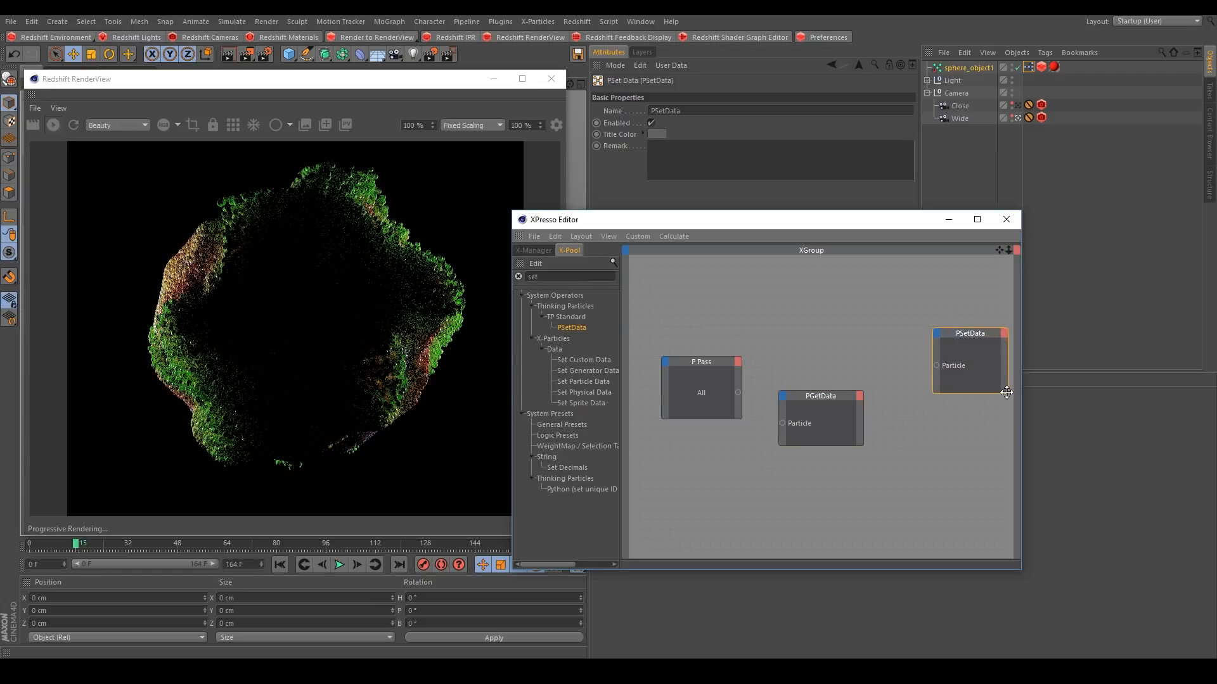
left_click_drag(979, 335, 960, 341)
- Assign the sphere_object1 particle group from the Thinking Particles settings to the P Pass node's Group
left_click(706, 359)
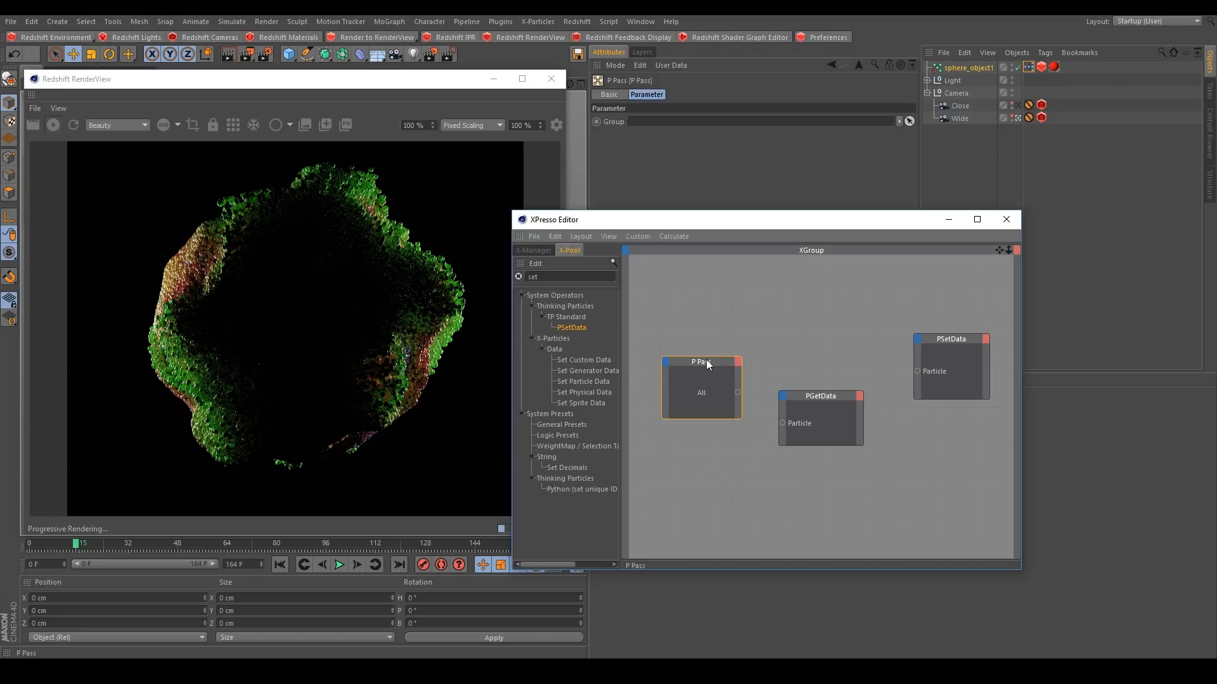
left_click(633, 236)
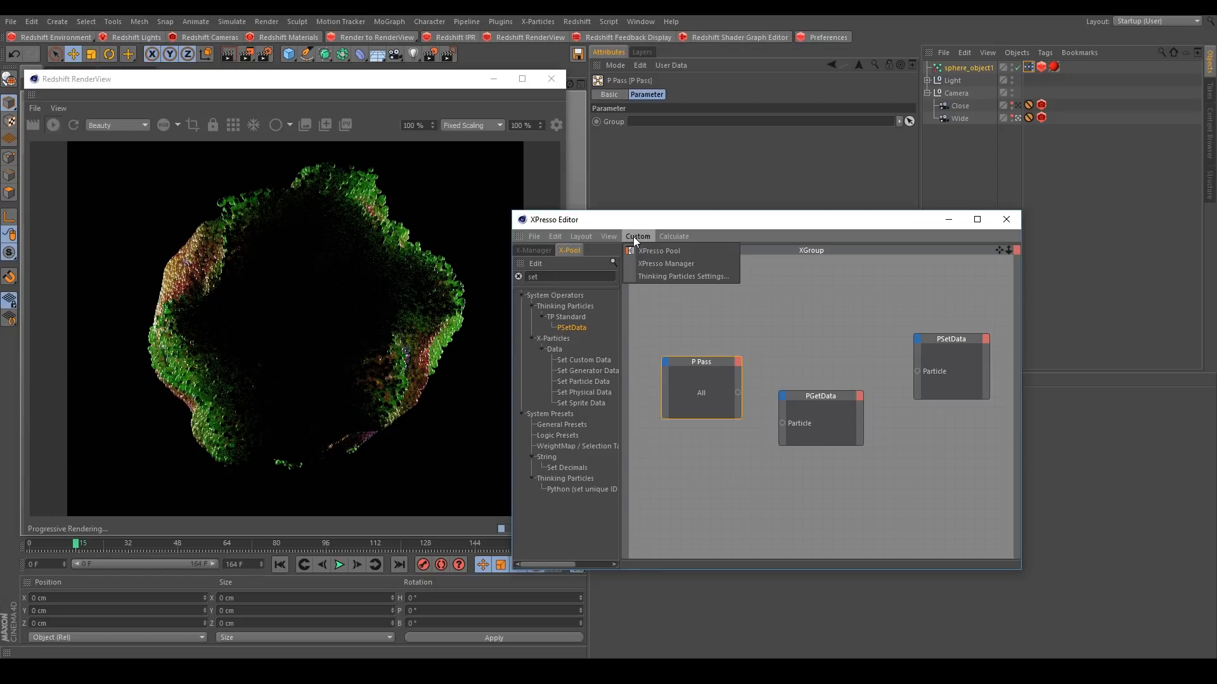
left_click(664, 275)
left_click_drag(415, 115, 413, 173)
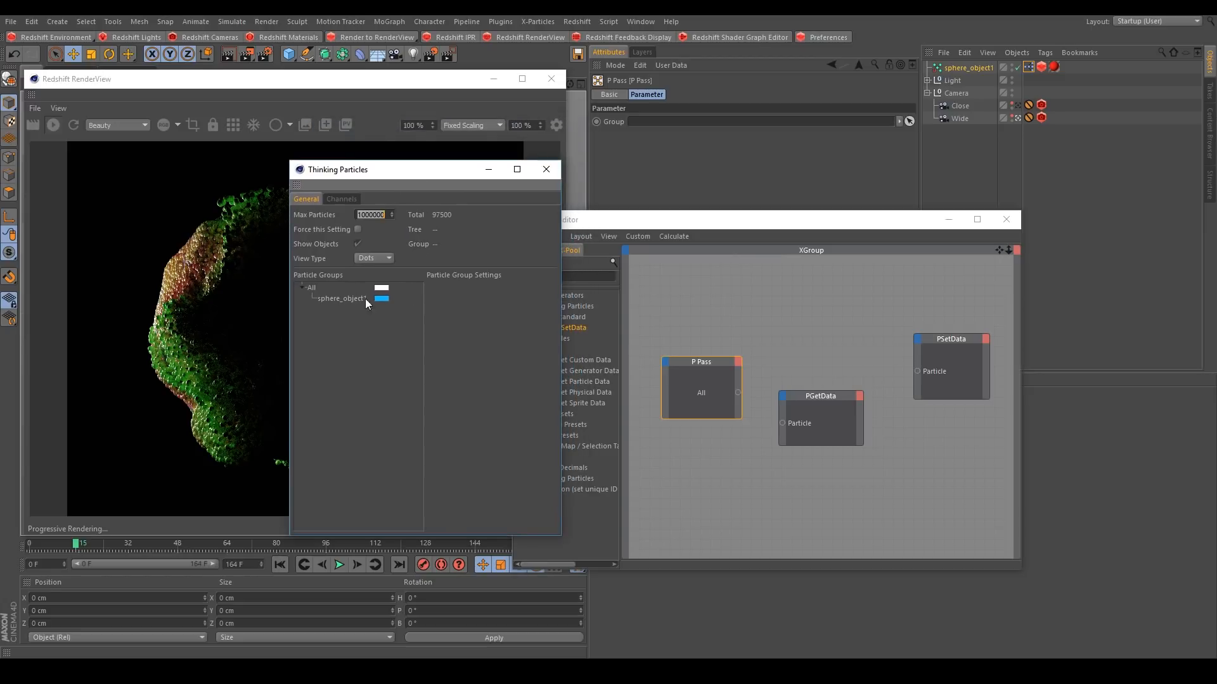
left_click_drag(332, 305, 643, 126)
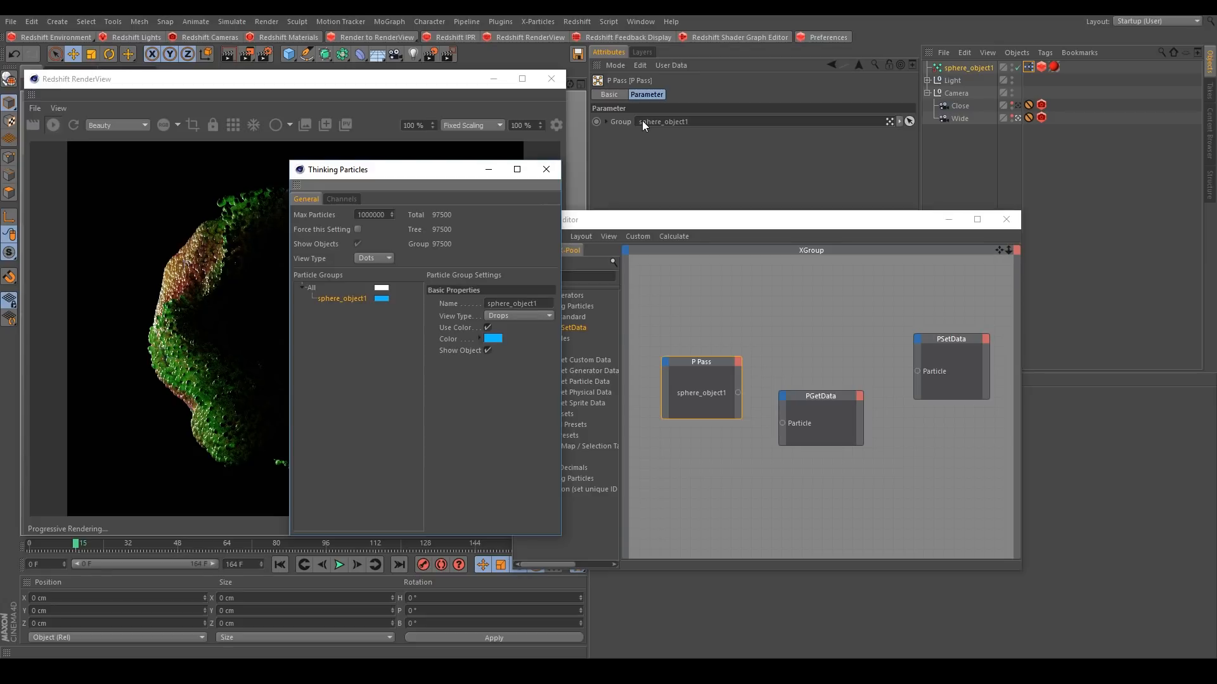
left_click(545, 169)
- Connect P Pass to PGetData's Particle input and add a pscale(Real) output to PGetData
left_click_drag(666, 219, 656, 212)
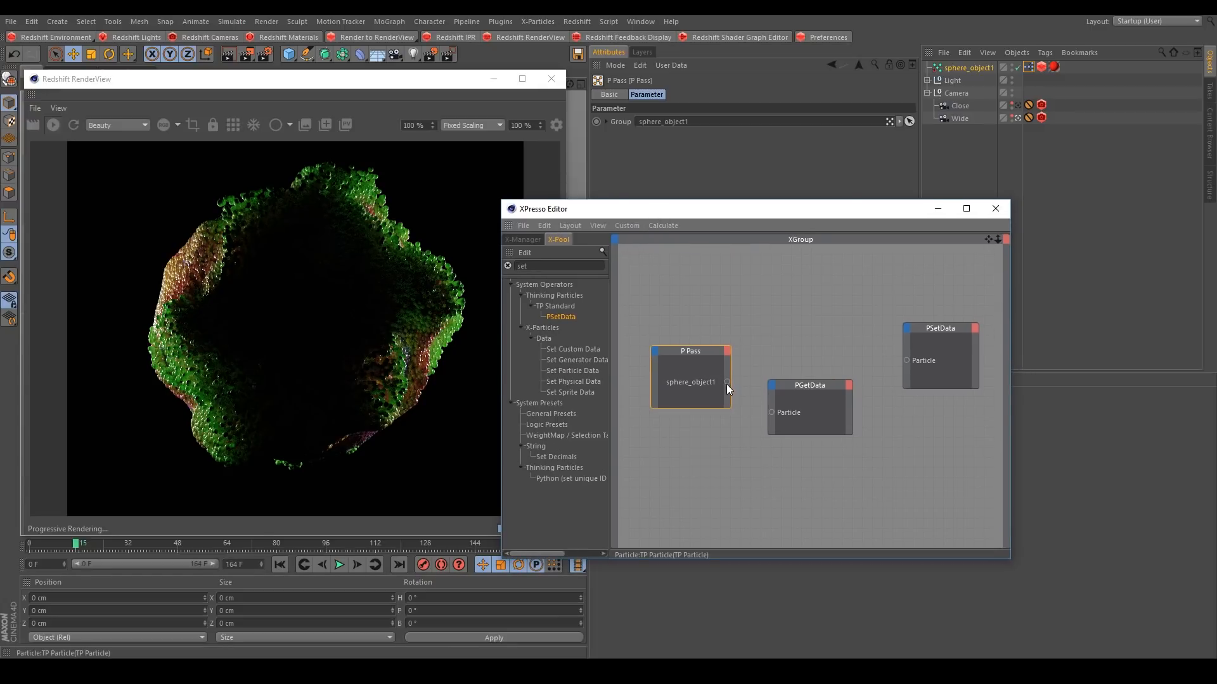
left_click_drag(771, 412, 811, 387)
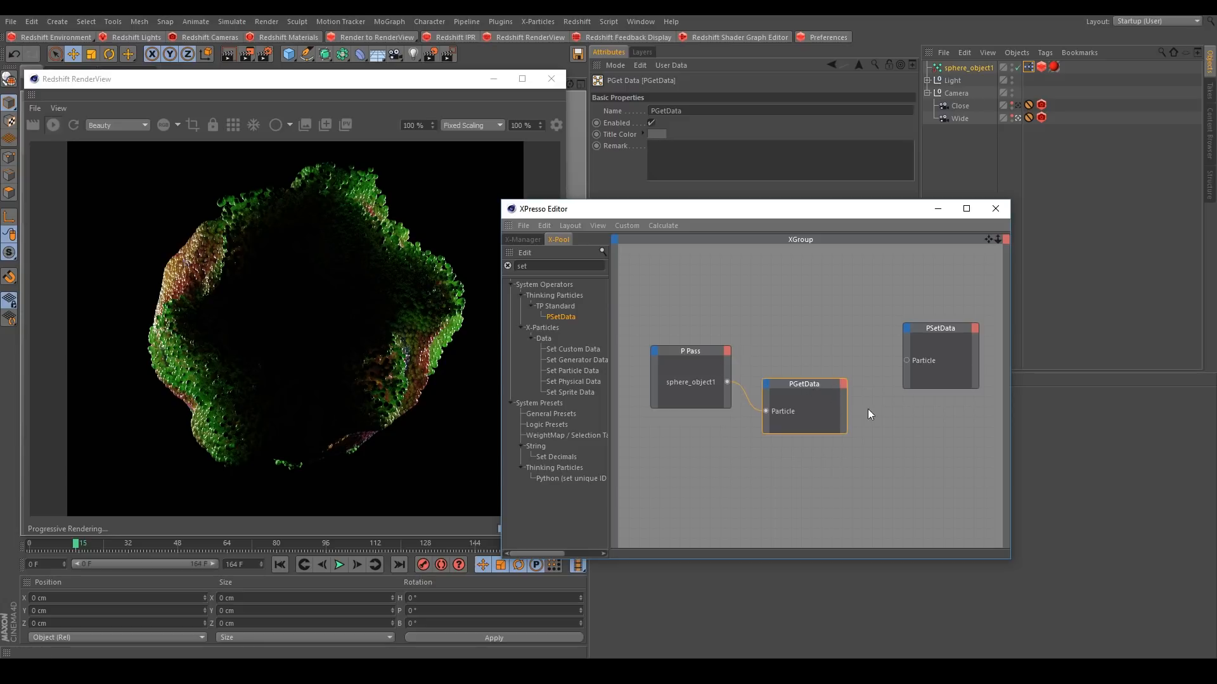
left_click(844, 385)
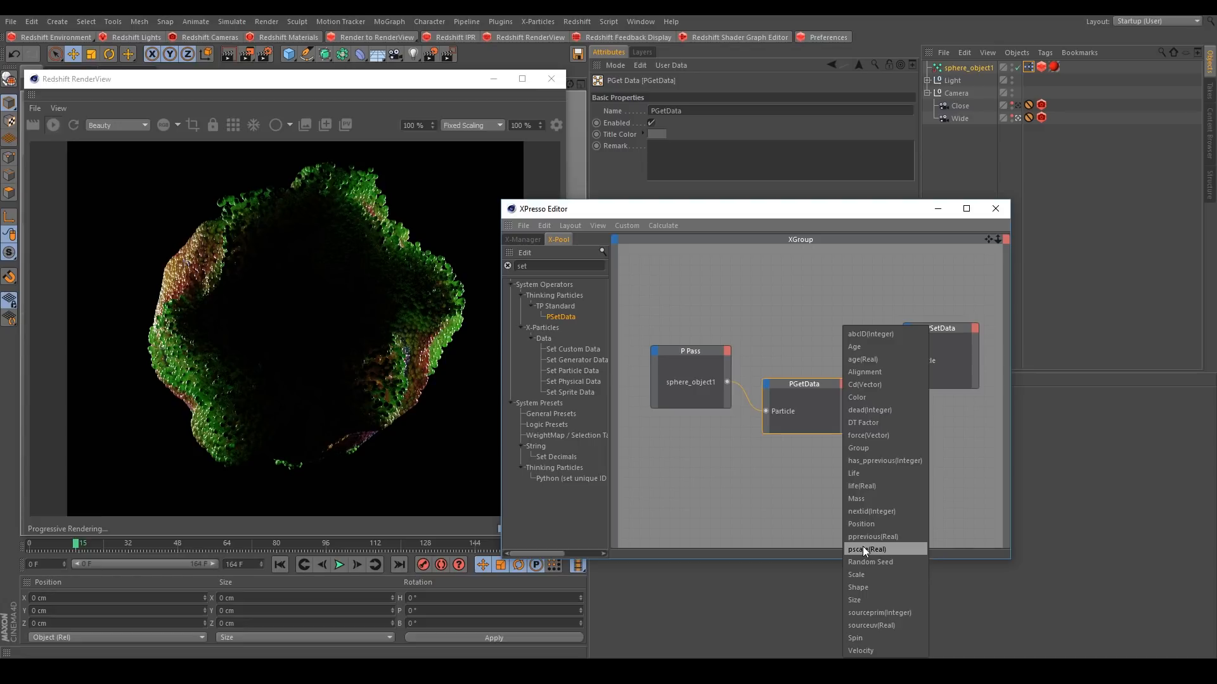
left_click(879, 549)
left_click_drag(819, 386, 835, 381)
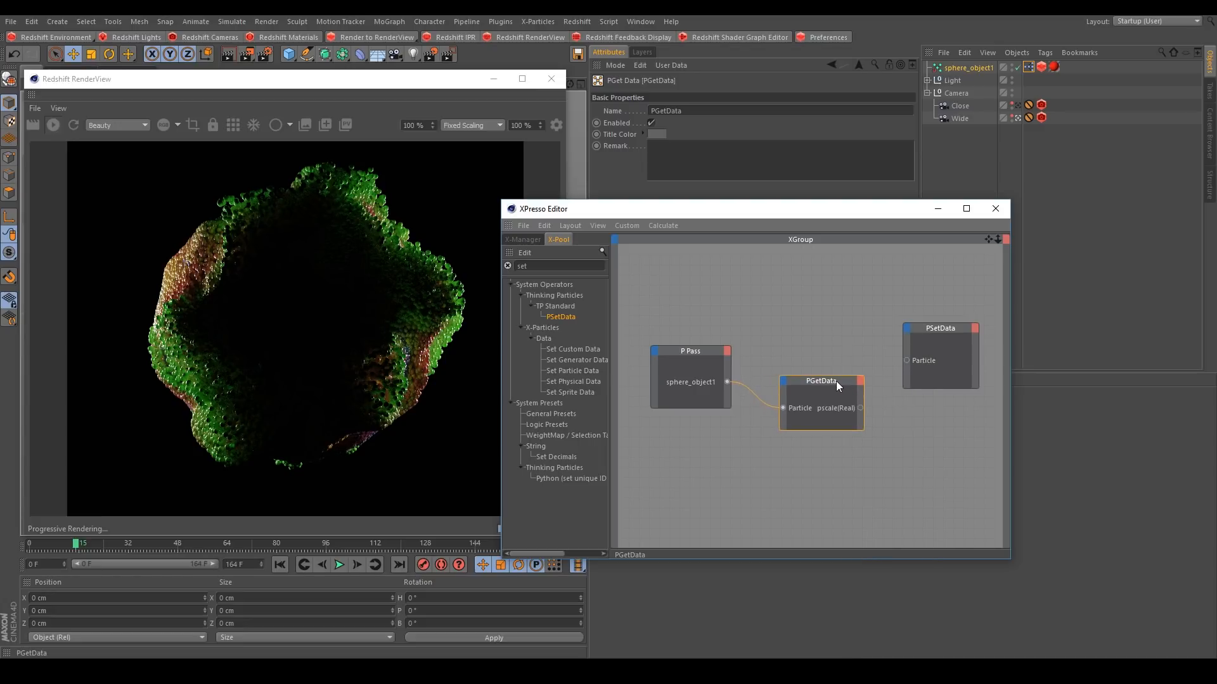
- Add a Size input to PSetData, feeding it from pscale(Real) and its Particle input from P Pass
left_click(904, 331)
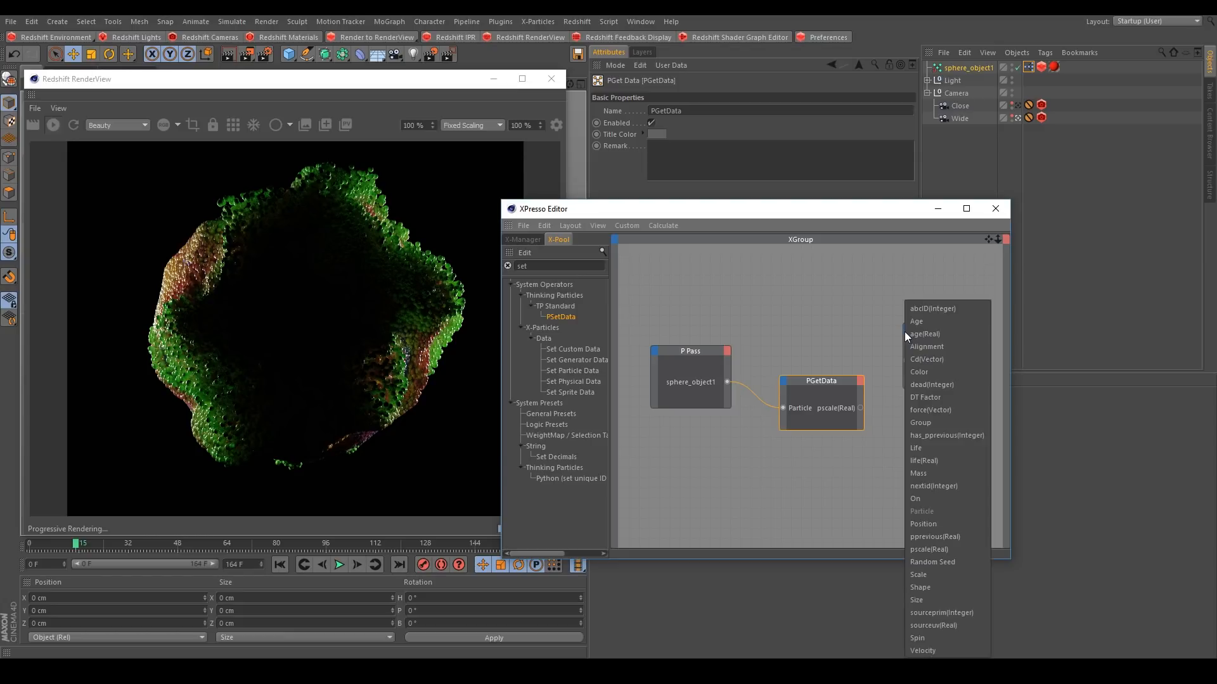
left_click(925, 600)
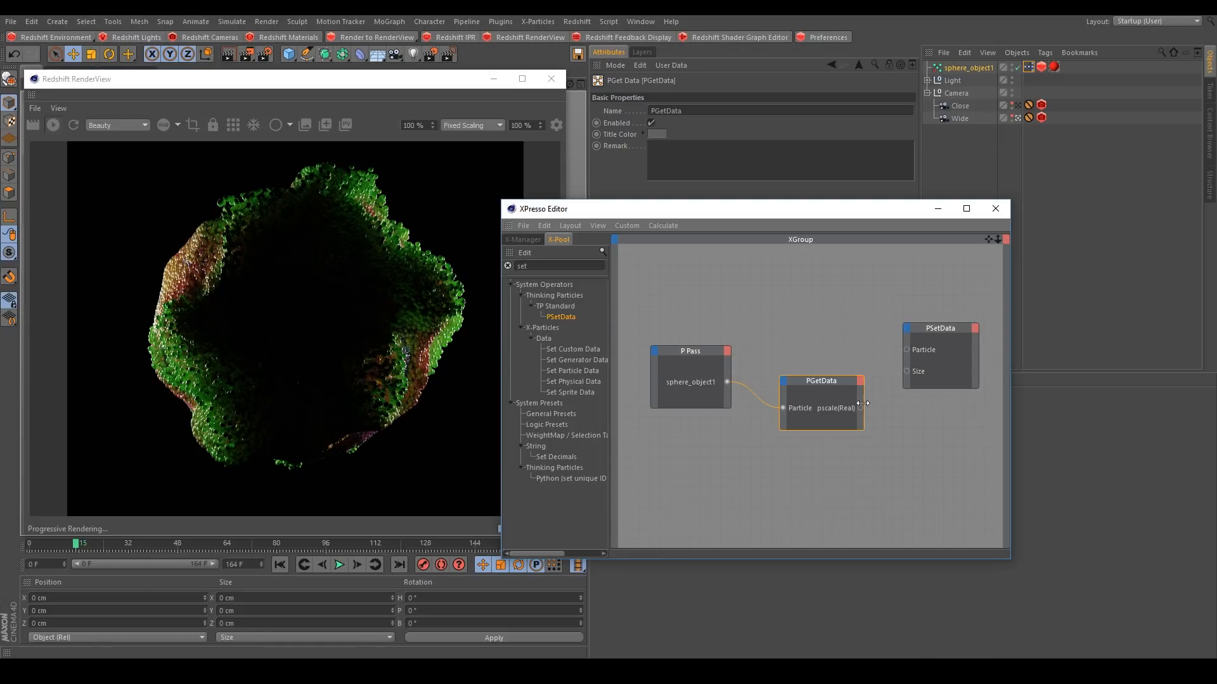
left_click_drag(907, 372, 906, 372)
left_click_drag(728, 382, 906, 349)
left_click(1004, 213)
- Restart the render preview at frame 0 and set the Redshift Object tag's particle Scale Multiplier to 0.15
left_click(1041, 68)
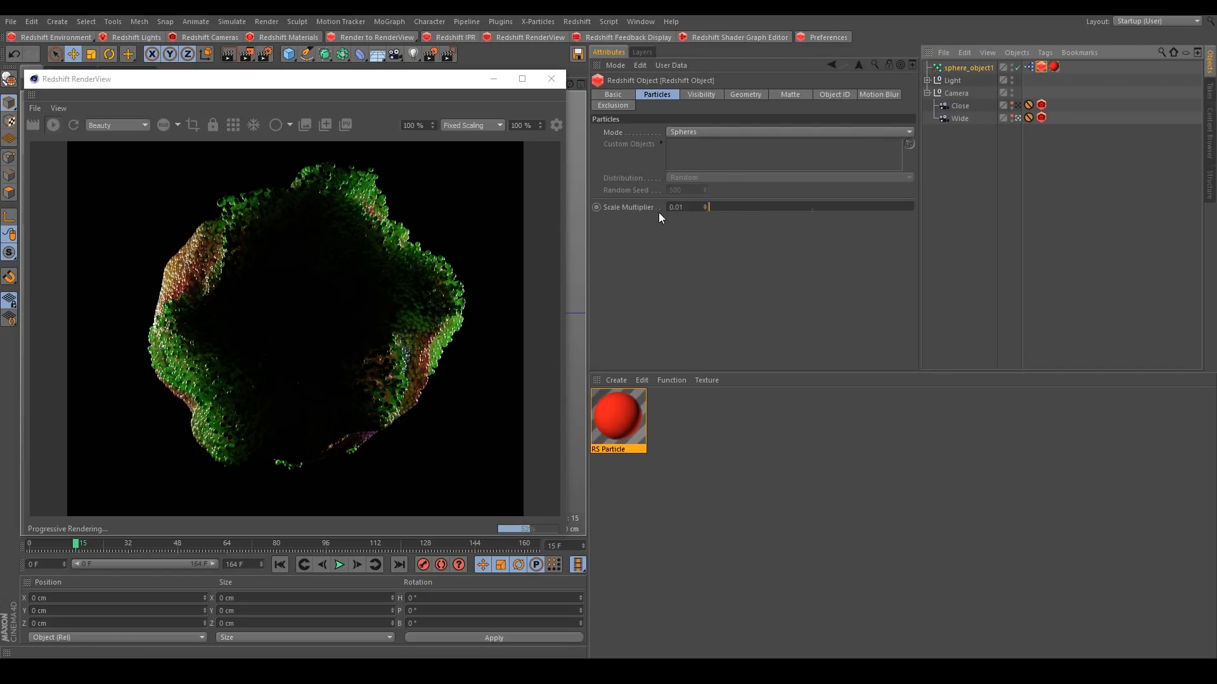
left_click(53, 125)
left_click(279, 564)
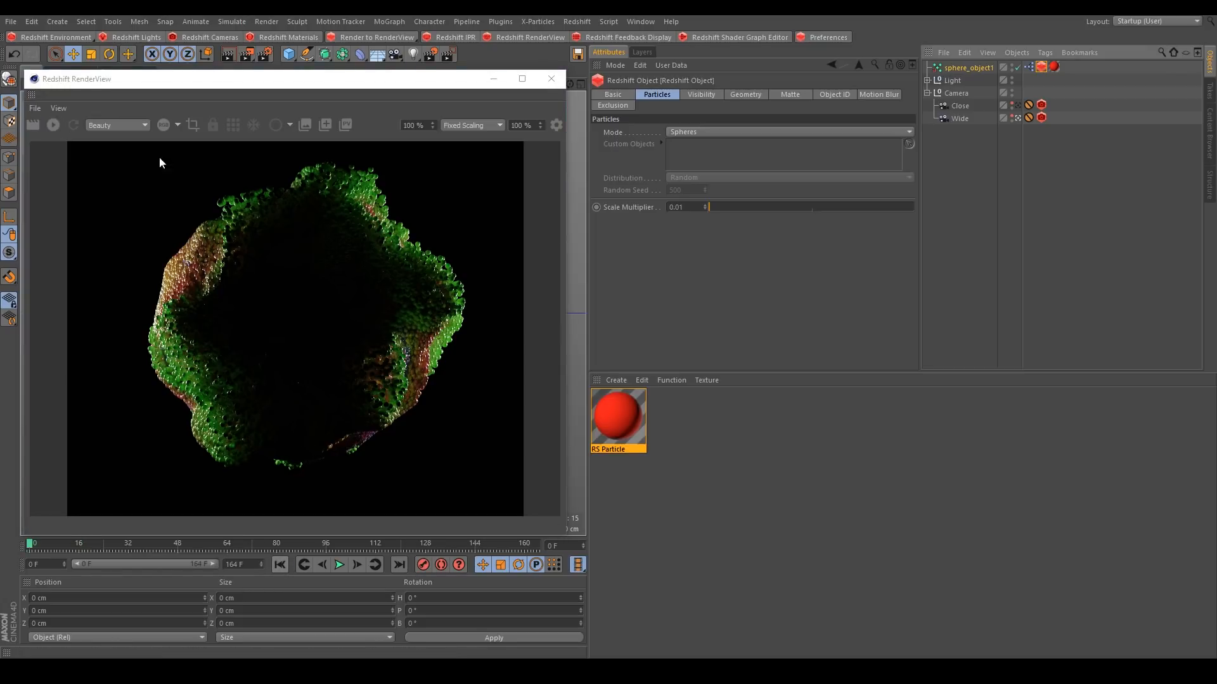
left_click(54, 125)
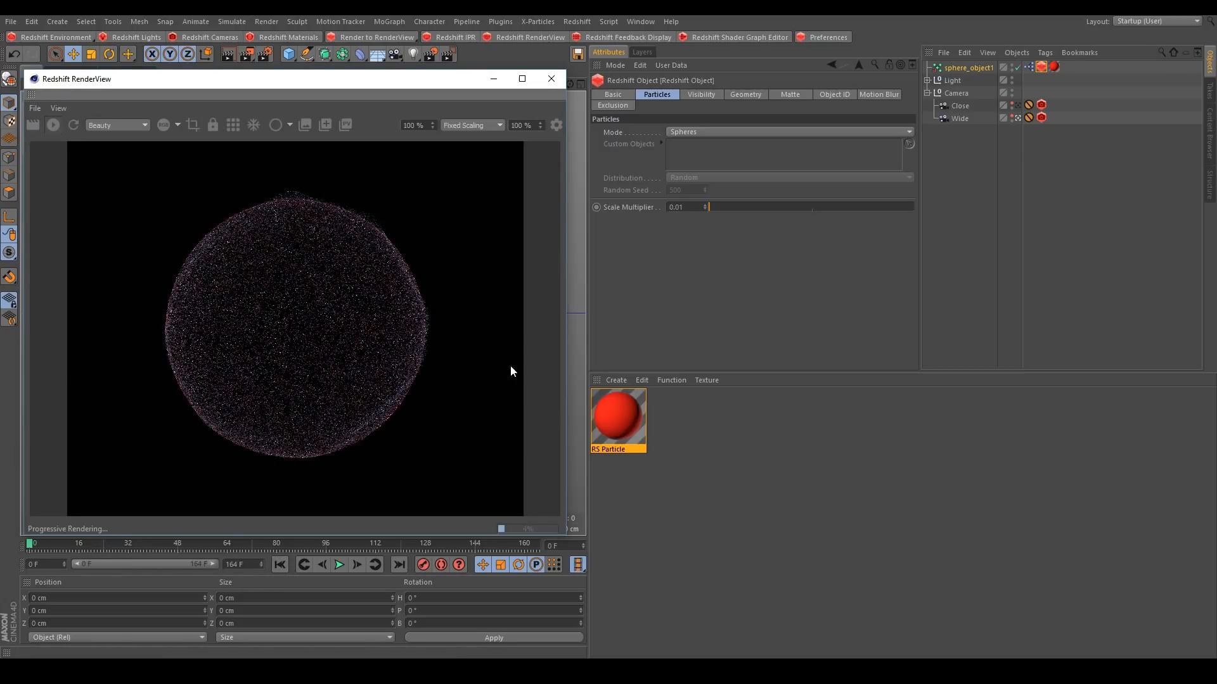
left_click(673, 207)
type("0.15")
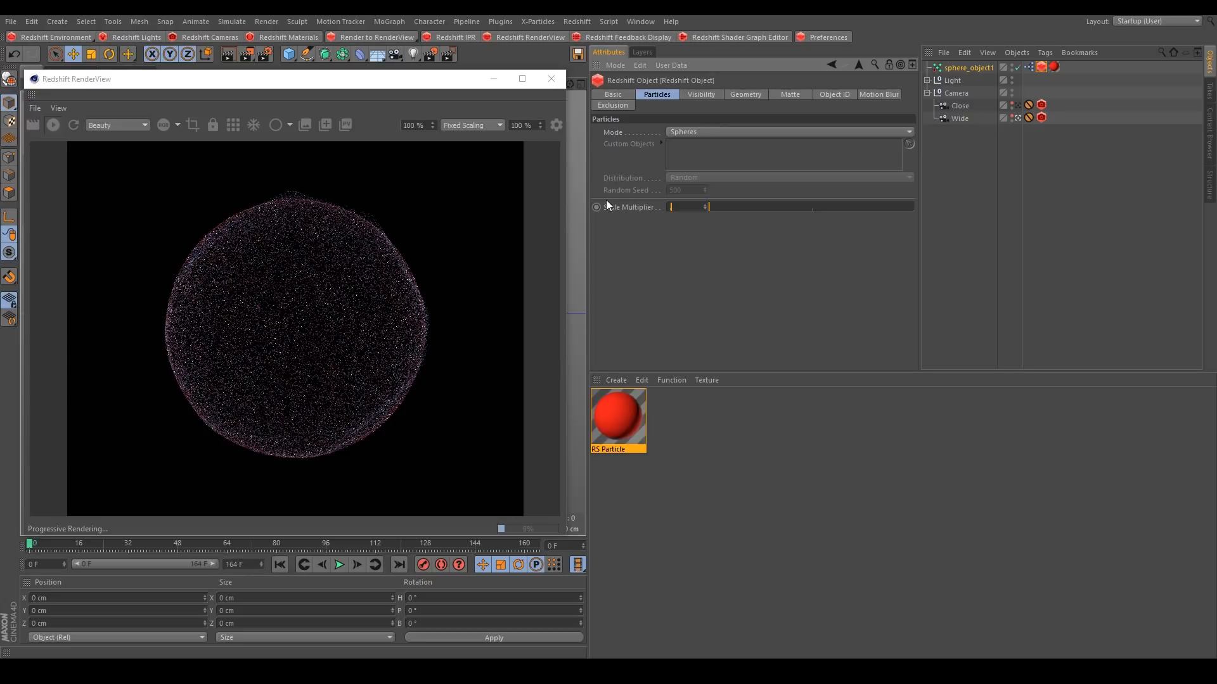
key("Return")
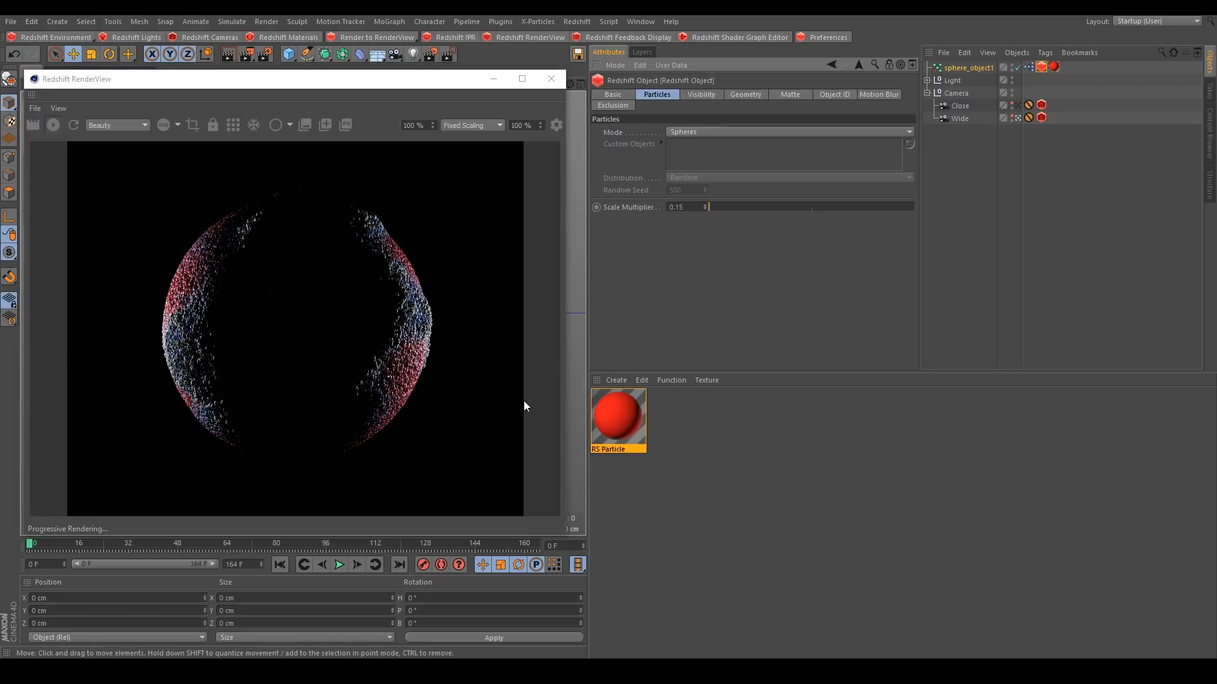
- Check the particle sizes in the render at frames 7, 27 and 59, examining frame 59 up close
left_click(52, 543)
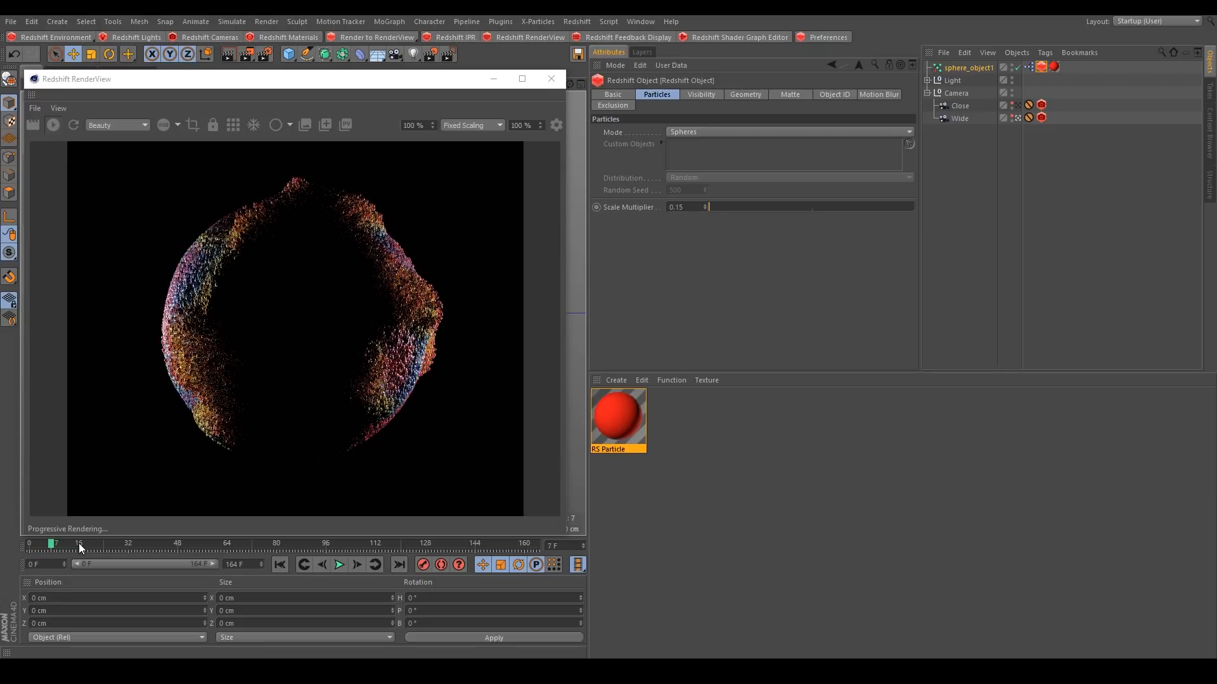
left_click(114, 543)
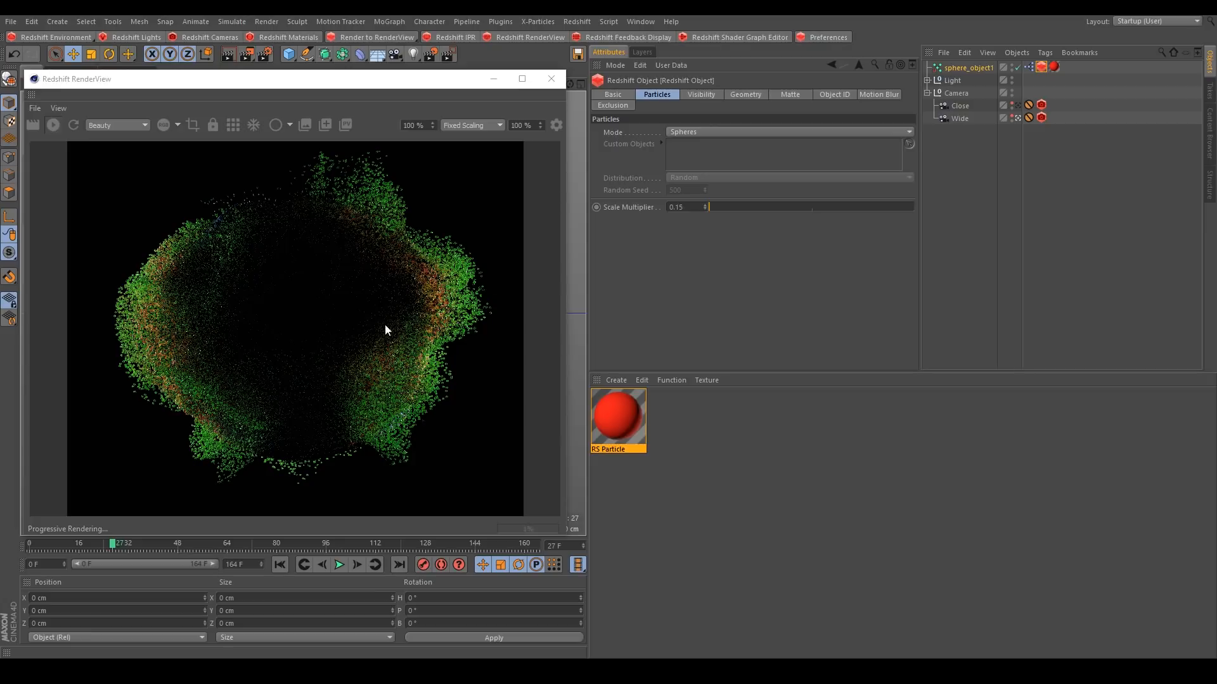
left_click(157, 545)
left_click(212, 546)
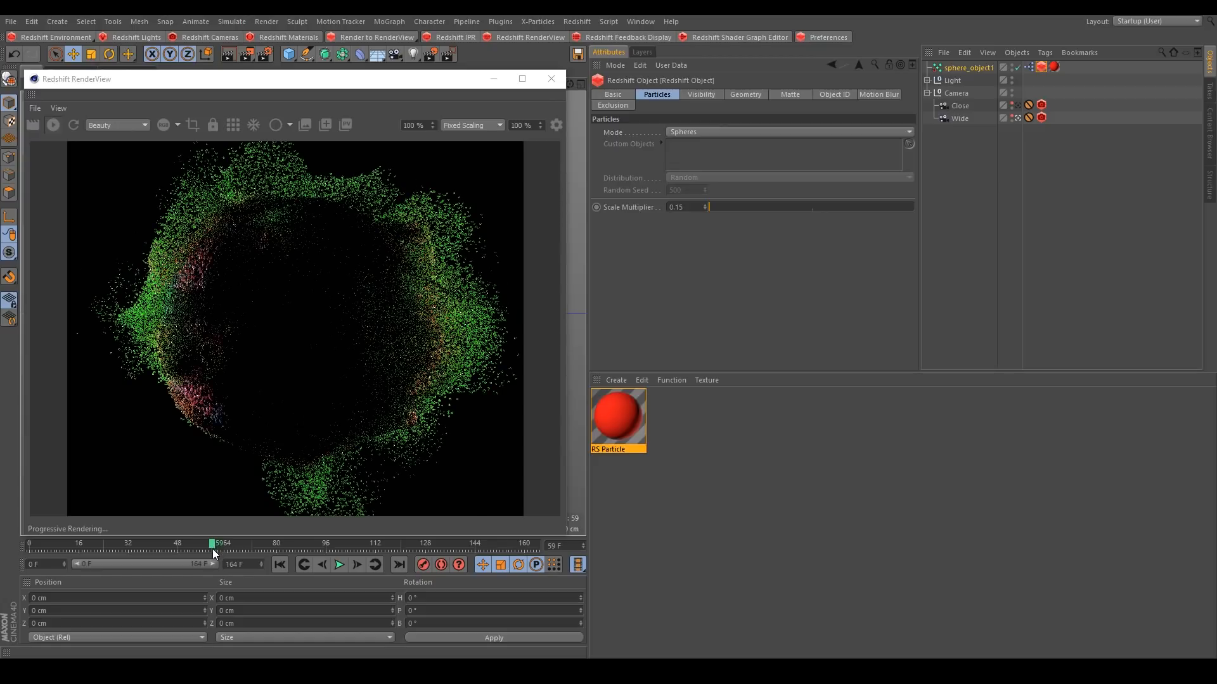
scroll(197, 286, "up", 5)
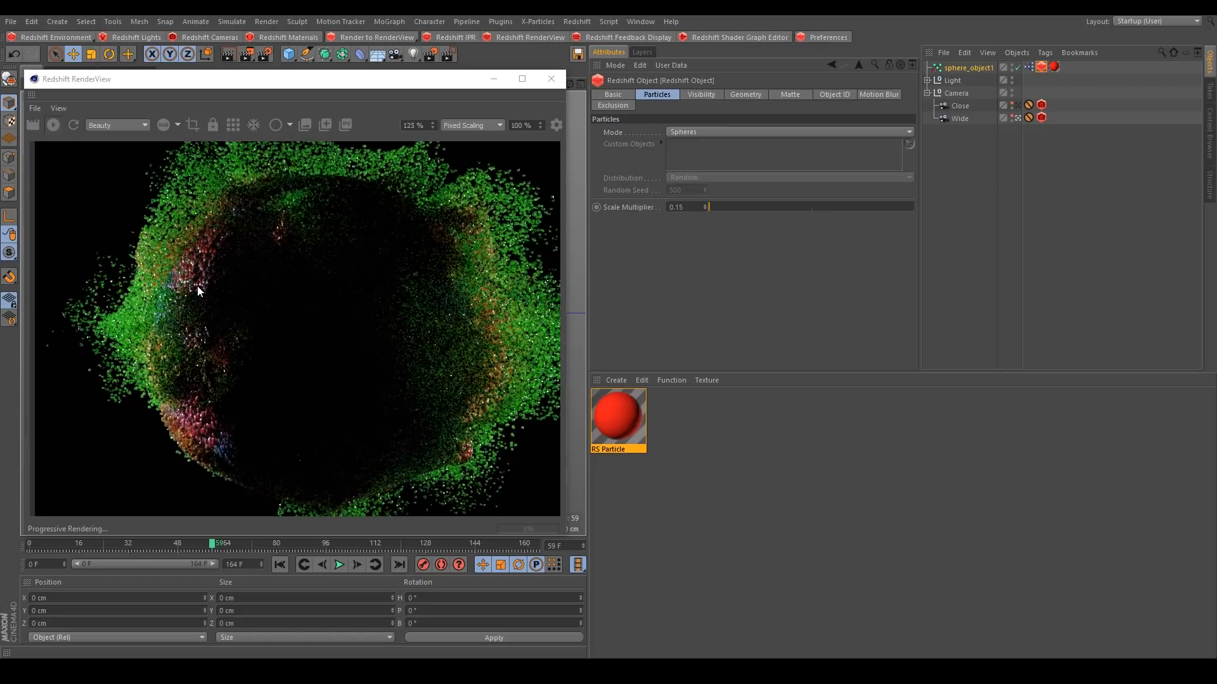
middle_click_drag(210, 268, 279, 375)
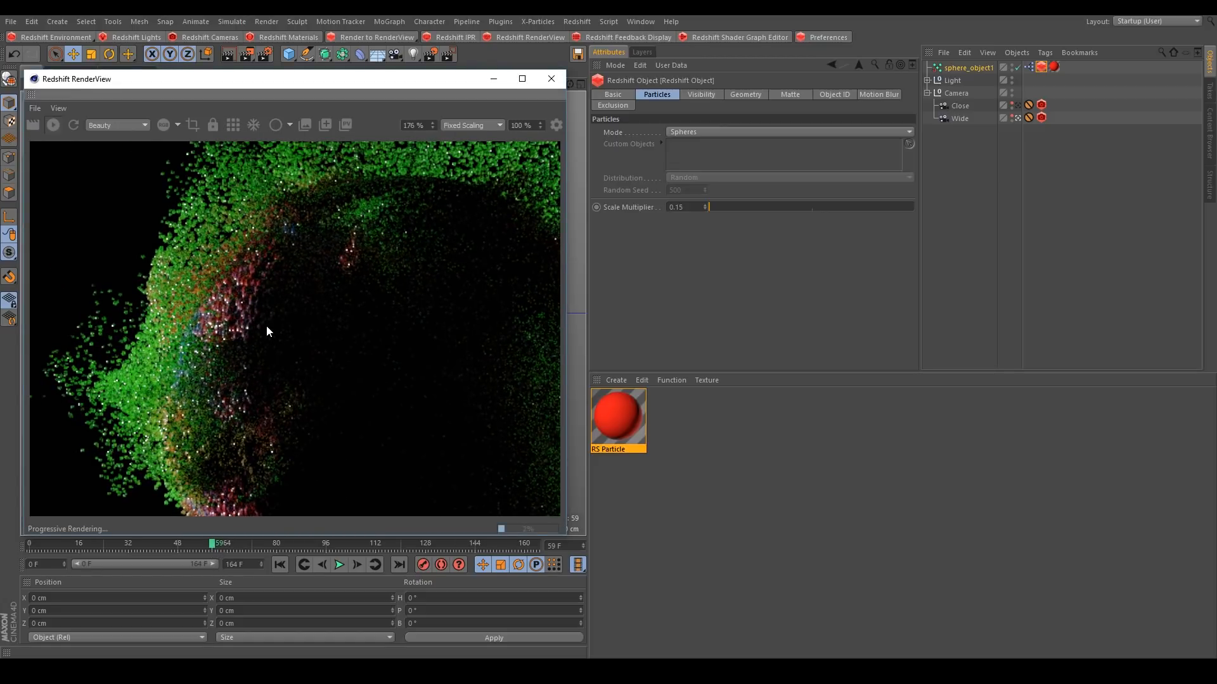
scroll(266, 325, "down", 5)
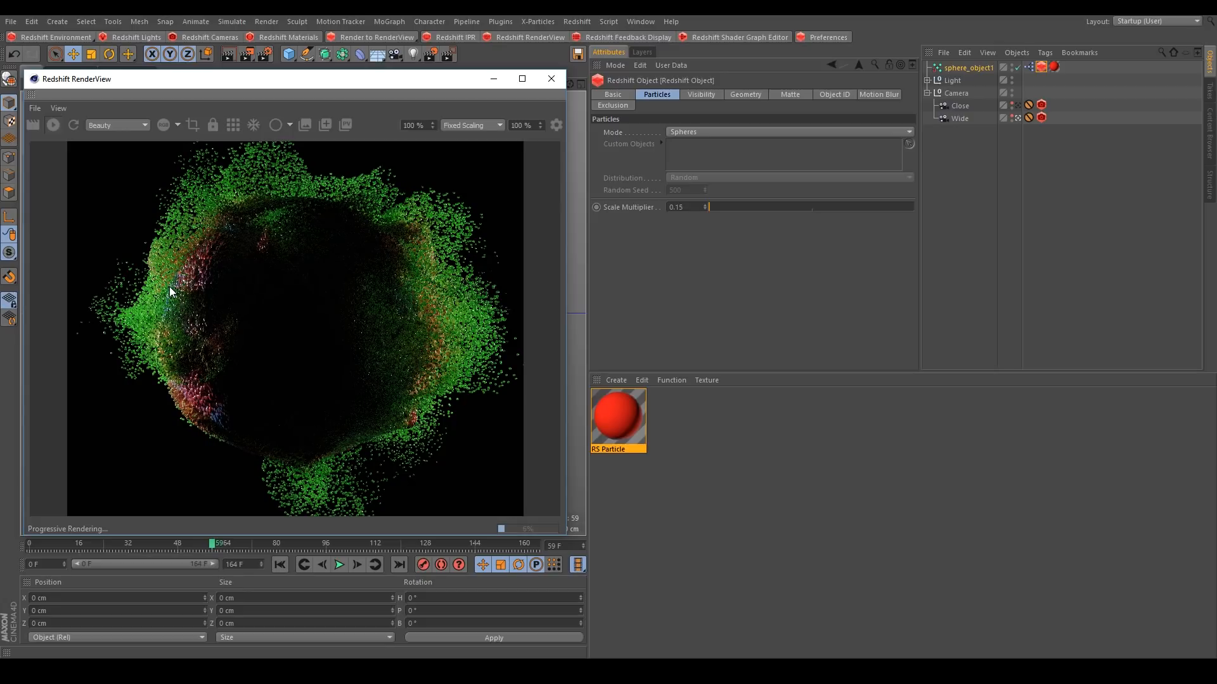
left_click_drag(379, 213, 386, 229)
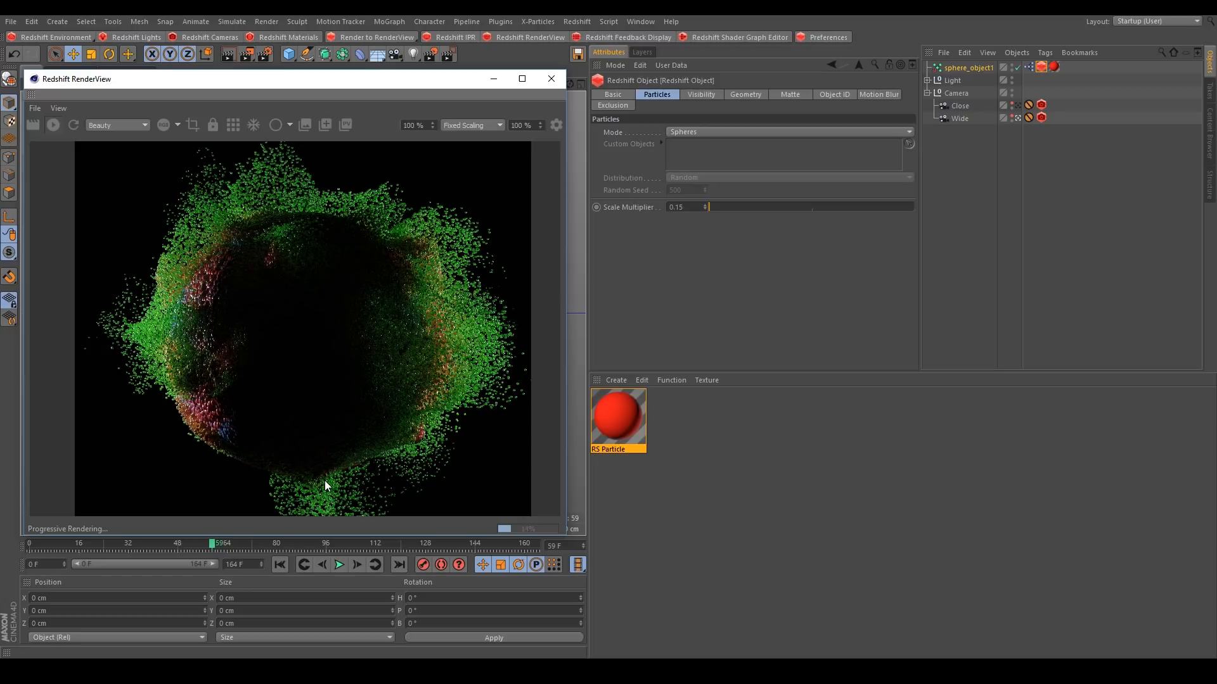
- Compare the rendered particle sizes at frames 86, 0, 9 and 21
left_click(295, 543)
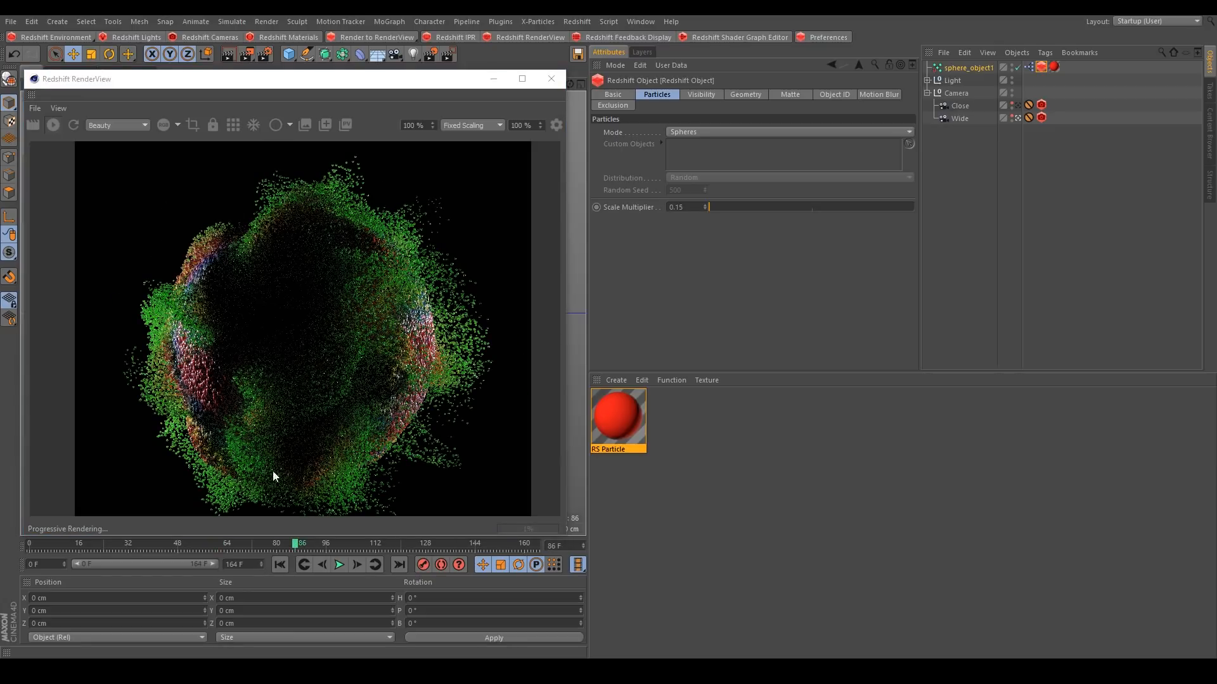
left_click_drag(33, 543, 18, 545)
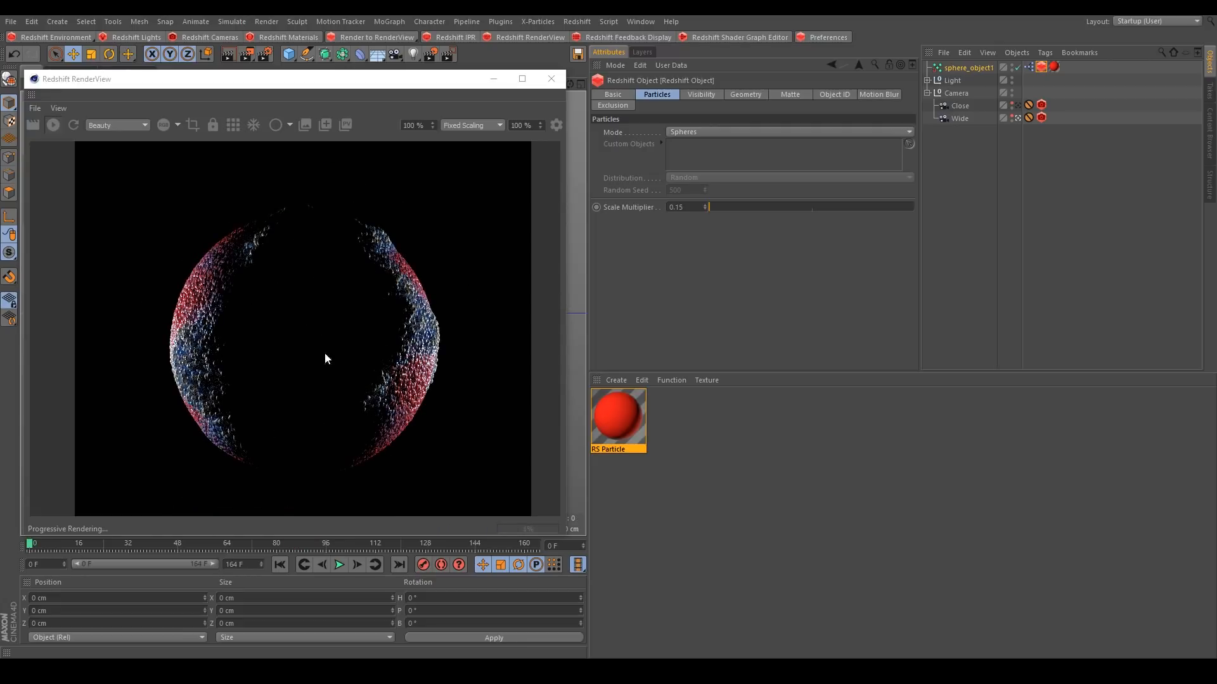
left_click_drag(42, 542, 62, 545)
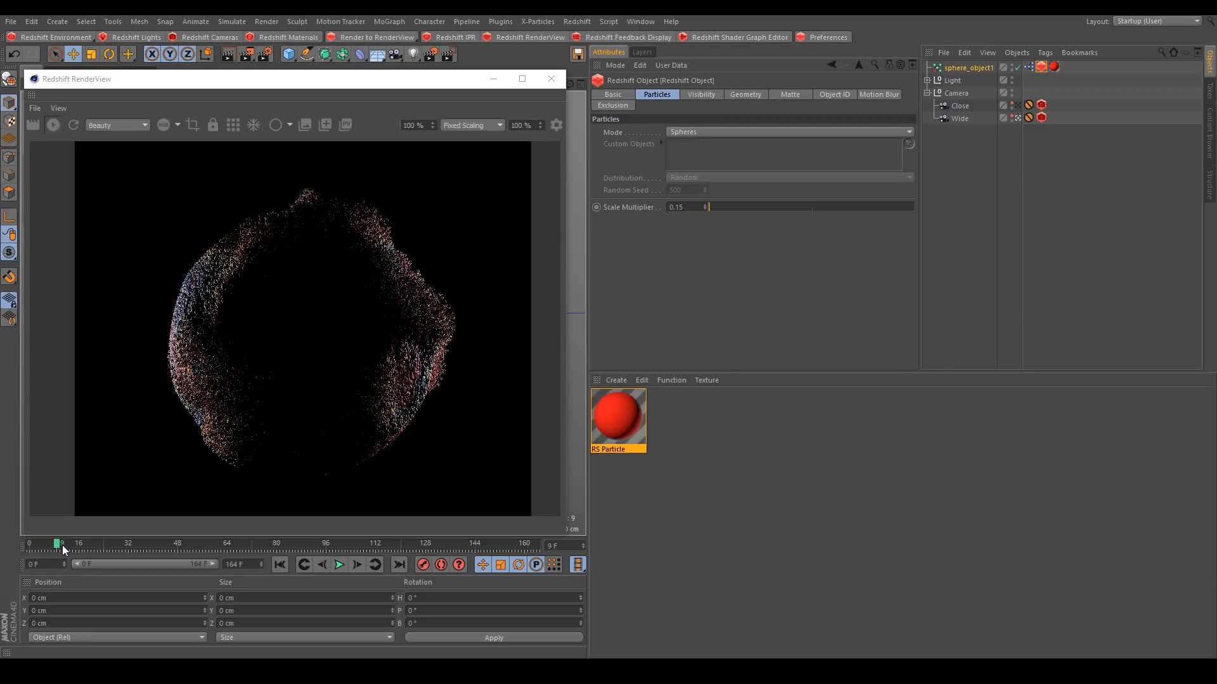
left_click(94, 543)
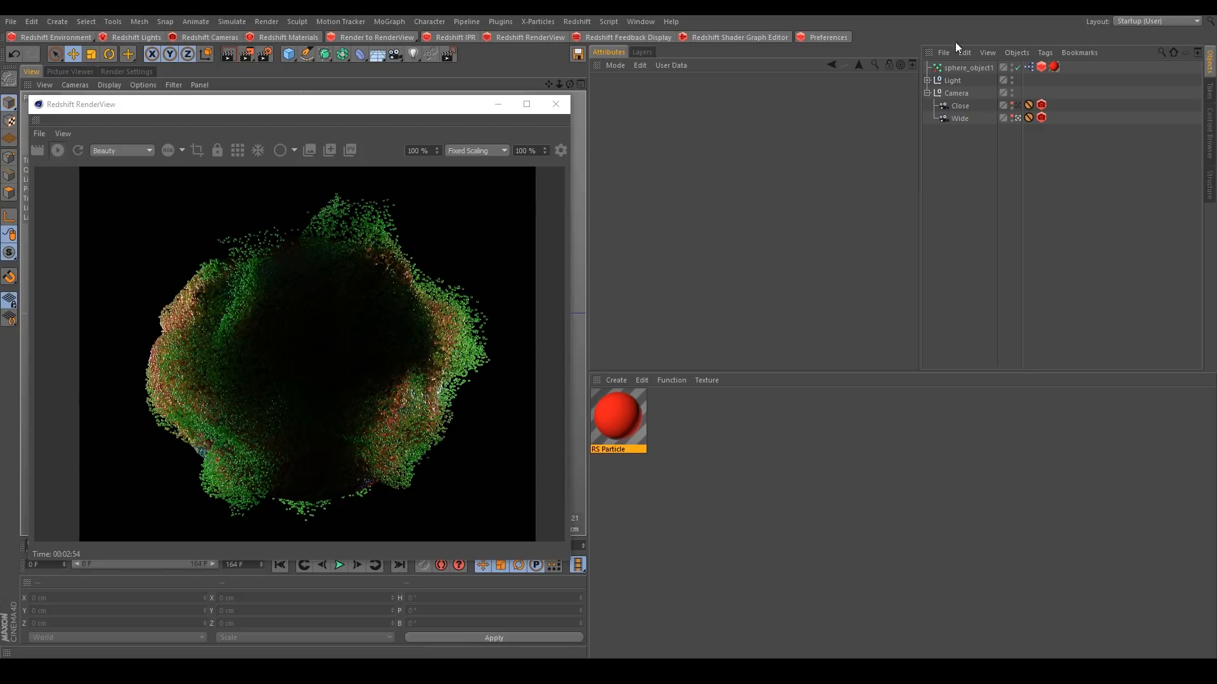
- Enable the motion blur override on sphere_object1's Redshift Object tag and stop the live render preview
left_click(968, 68)
left_click(1041, 67)
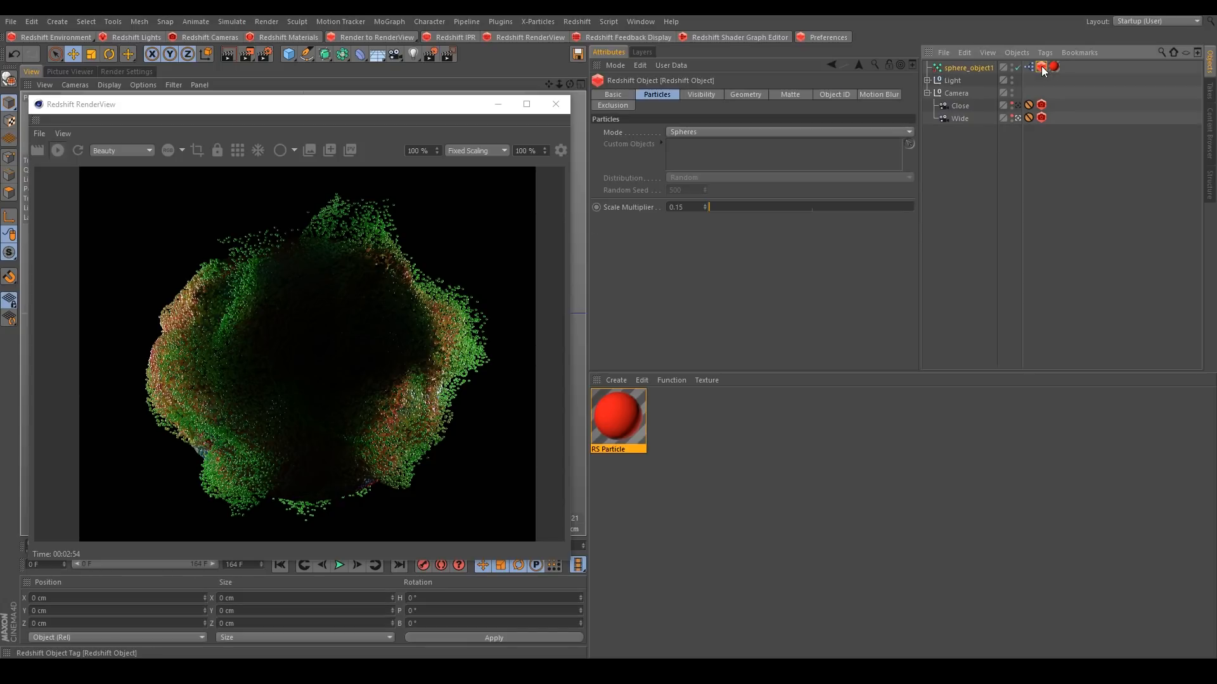
left_click(874, 94)
left_click(649, 132)
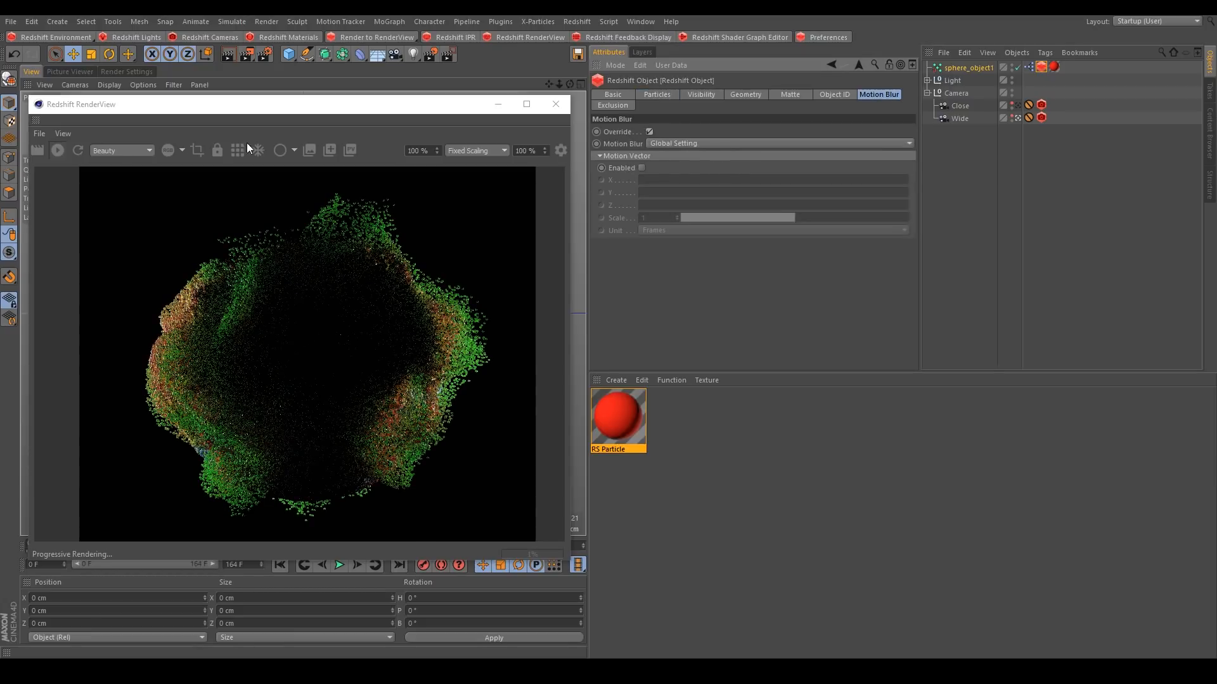
left_click(55, 154)
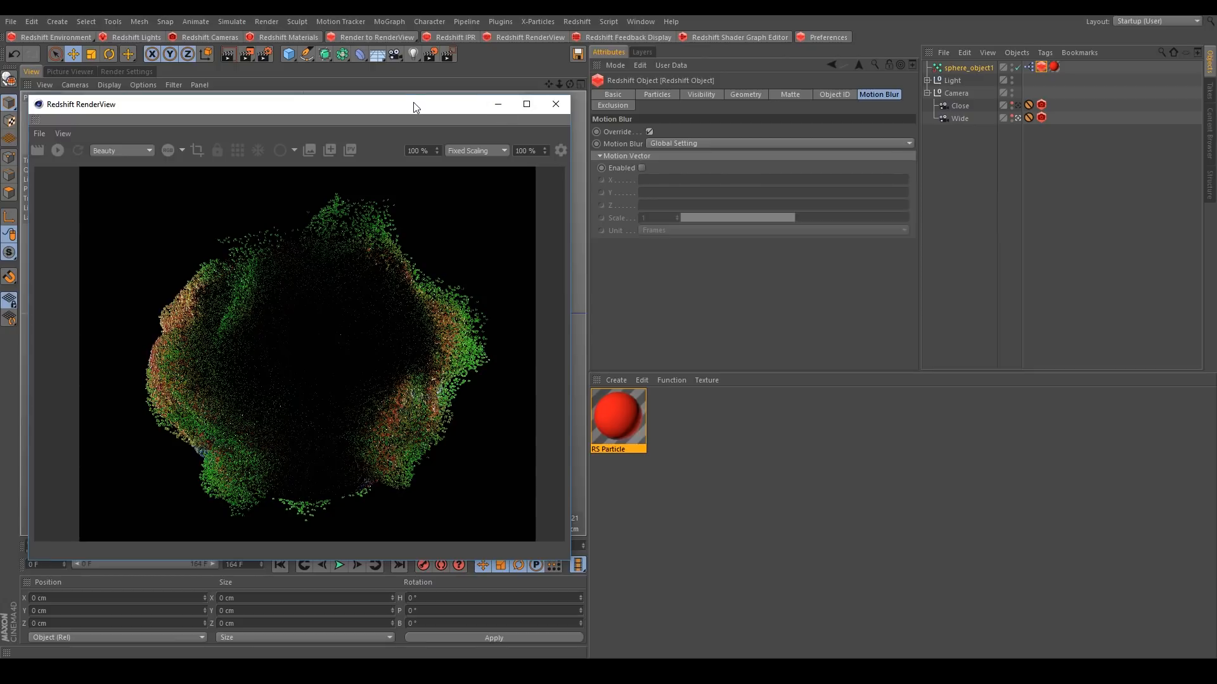
- Enable motion blur in the Redshift render settings and set its Frame Duration to 2.5
left_click_drag(413, 101, 1017, 169)
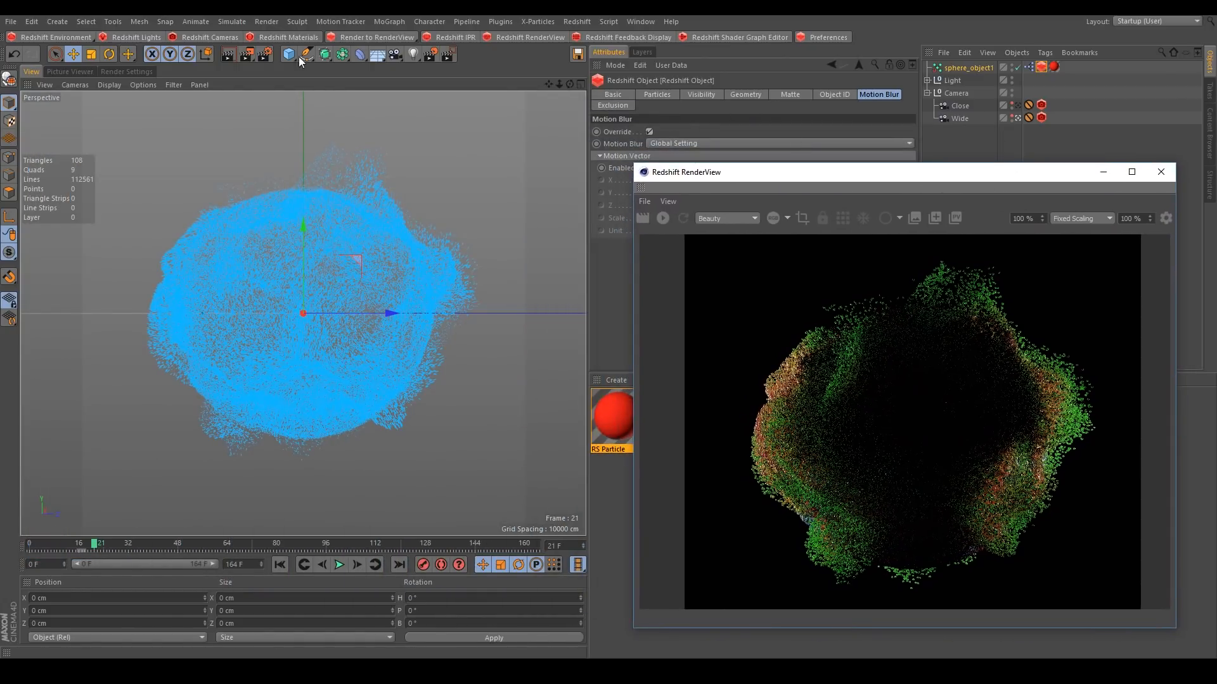
left_click(124, 71)
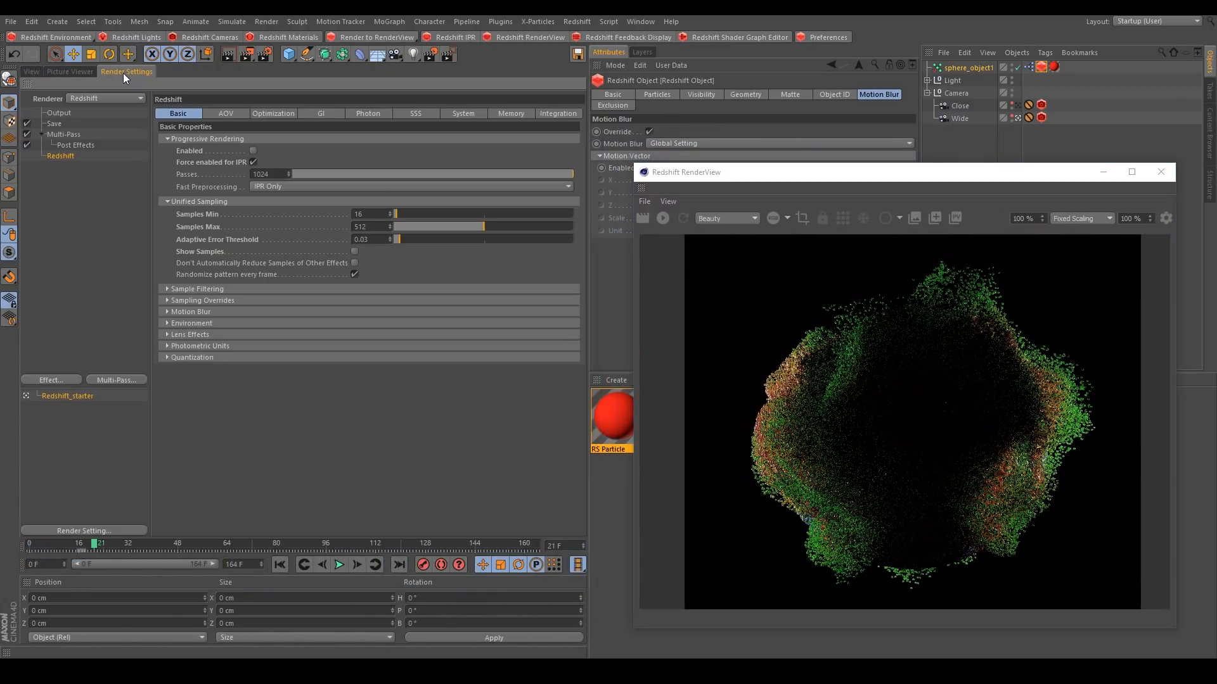
left_click(190, 312)
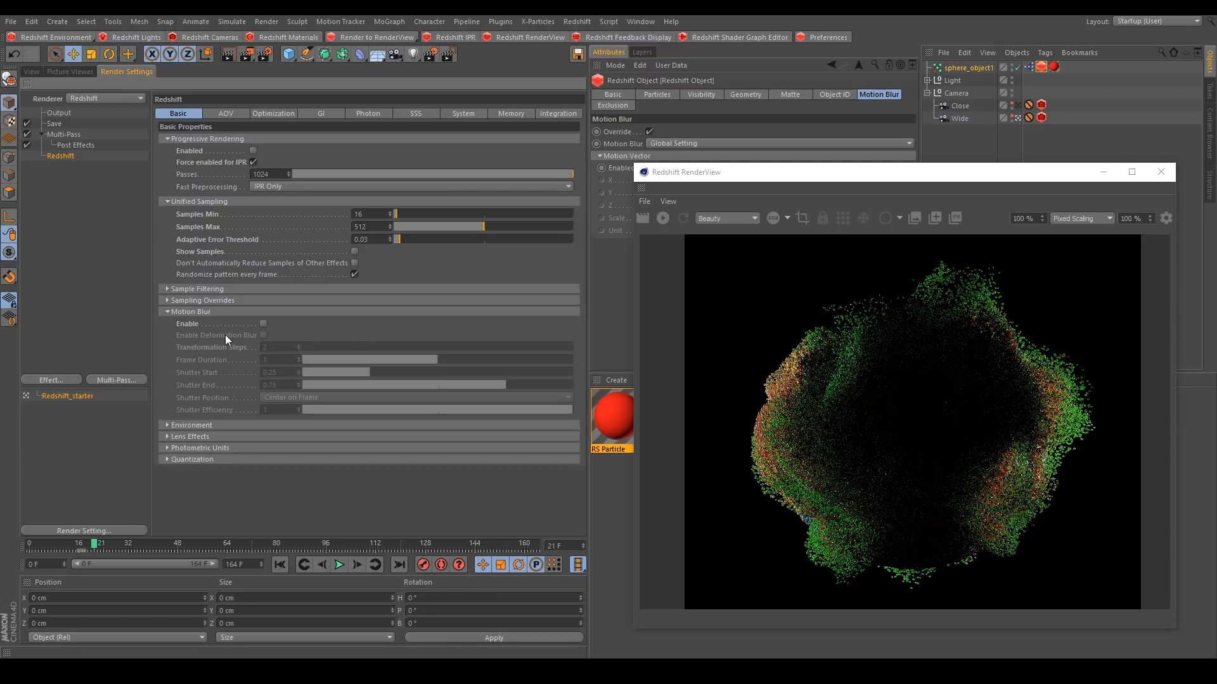
left_click(263, 323)
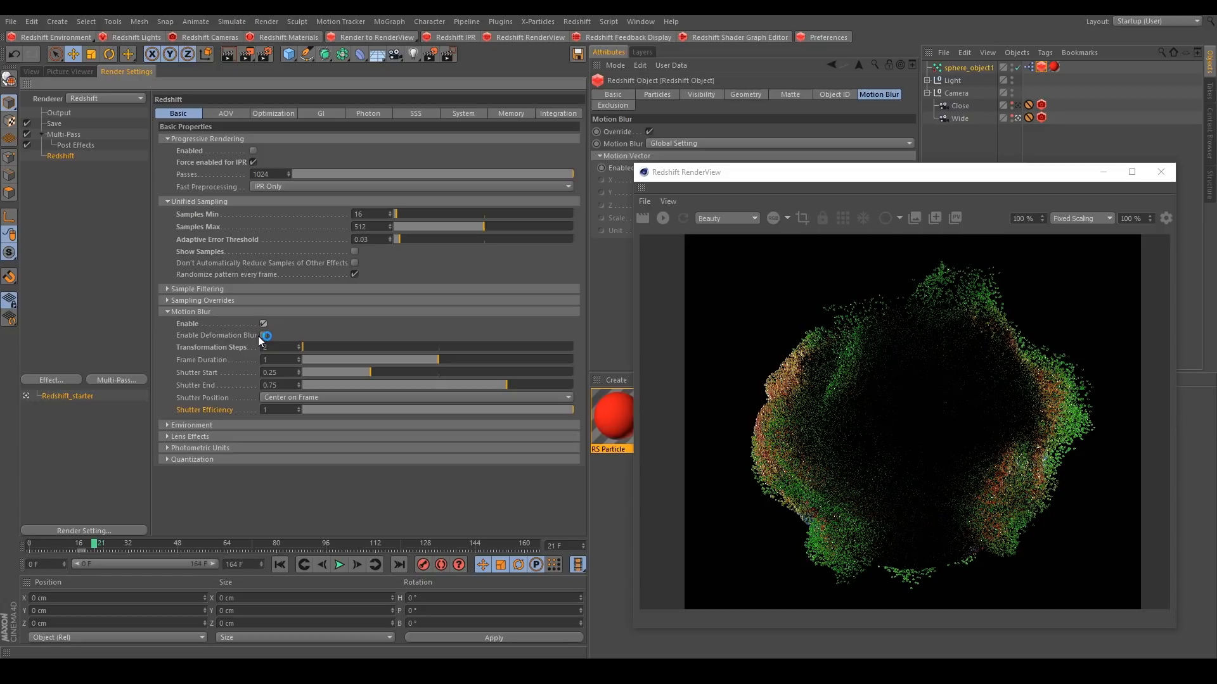
double_click(282, 360)
type("2.5")
key("Return")
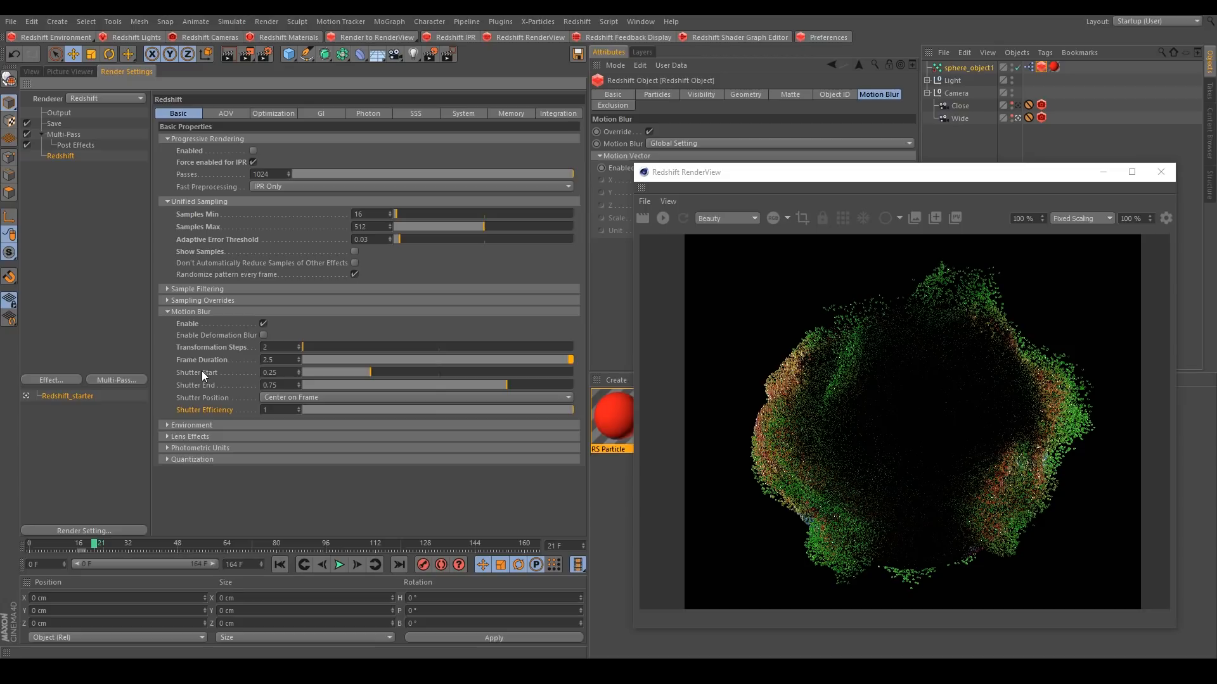
- Set the motion blur Shutter Efficiency to 0.25
left_click(295, 396)
left_click(282, 397)
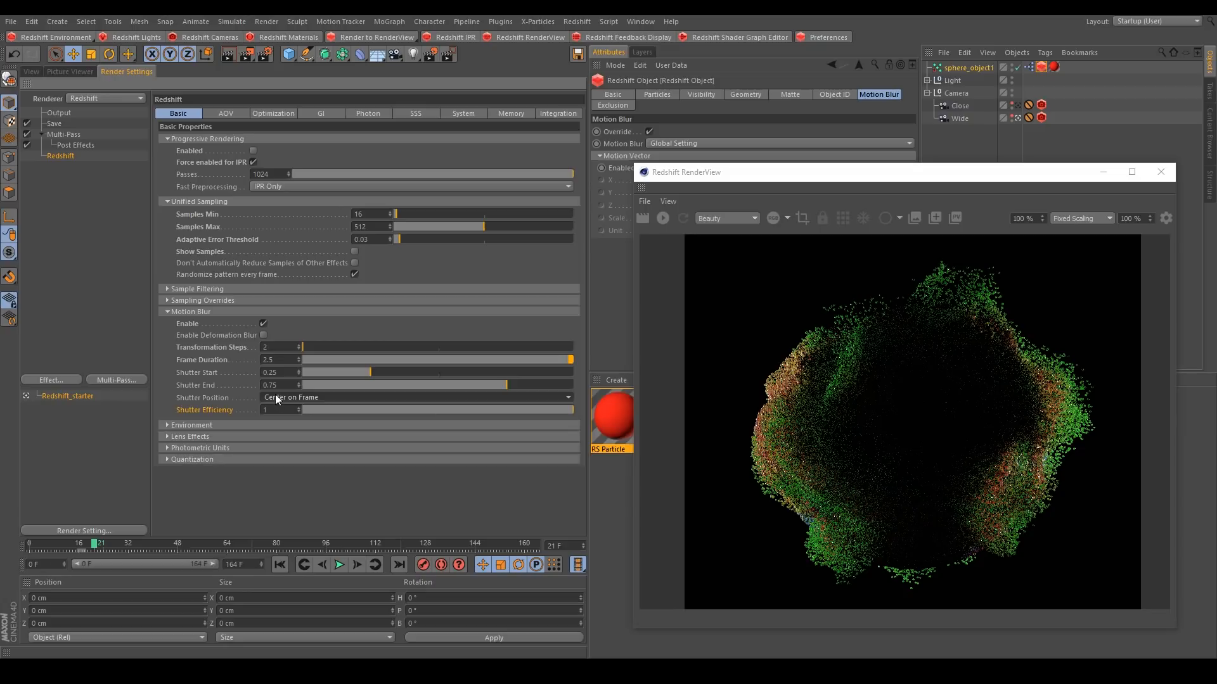
left_click(192, 406)
type("0.25")
key("Return")
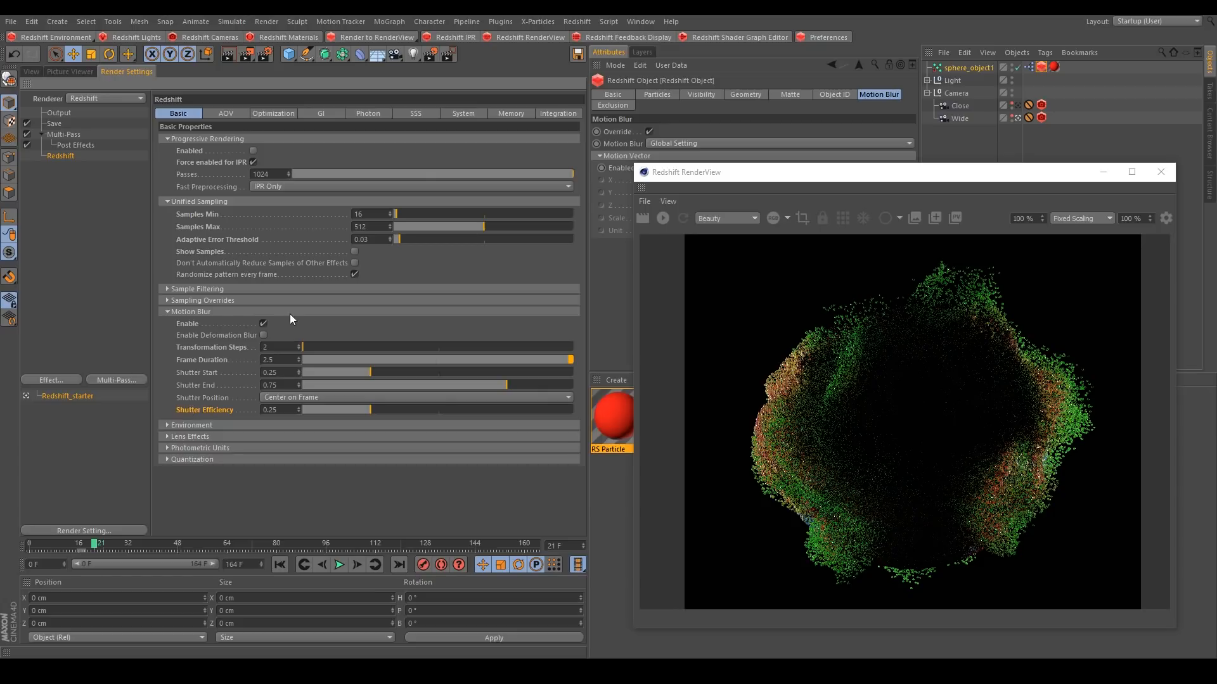
left_click(204, 312)
- Enlarge the render window, run the live preview briefly, and render frame 21 as a full still with motion blur
left_click_drag(713, 183, 576, 158)
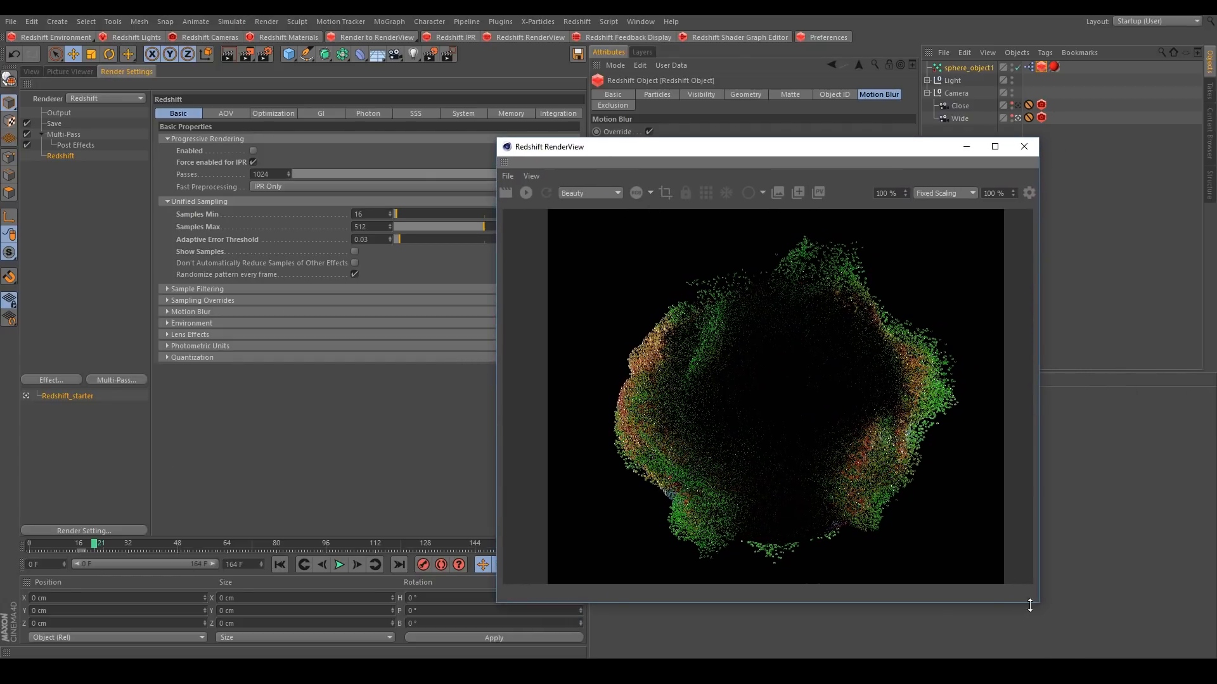
left_click_drag(1038, 601, 1085, 651)
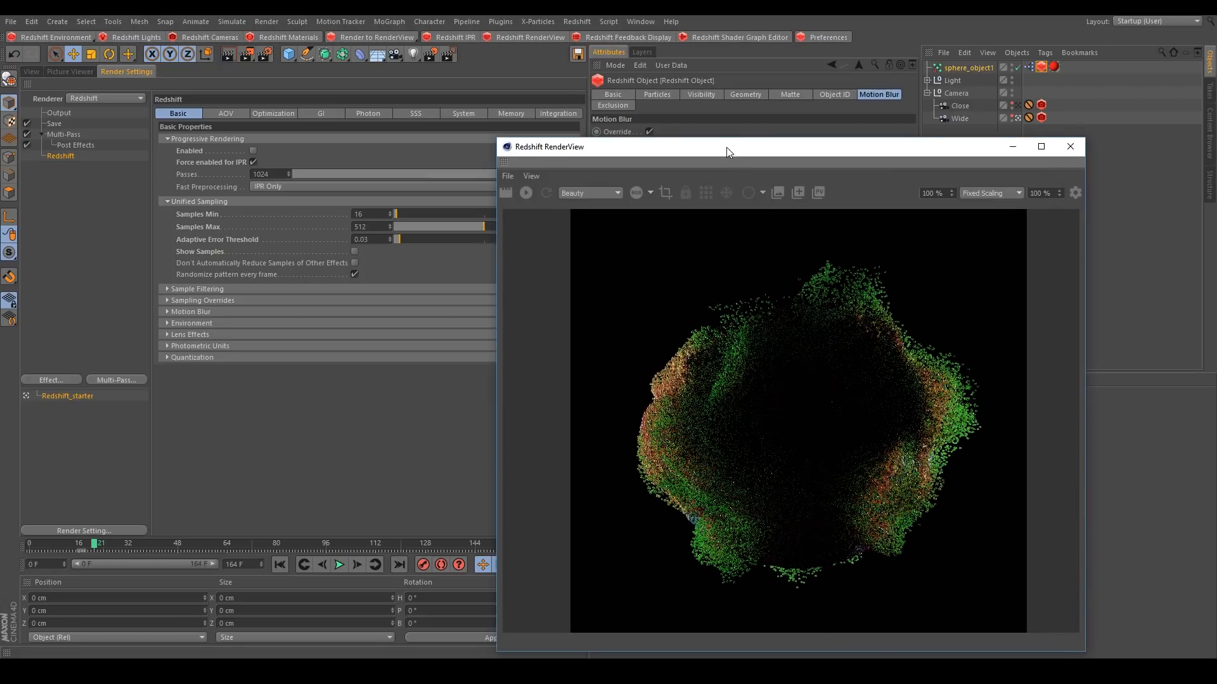
left_click_drag(728, 150, 691, 104)
left_click(486, 148)
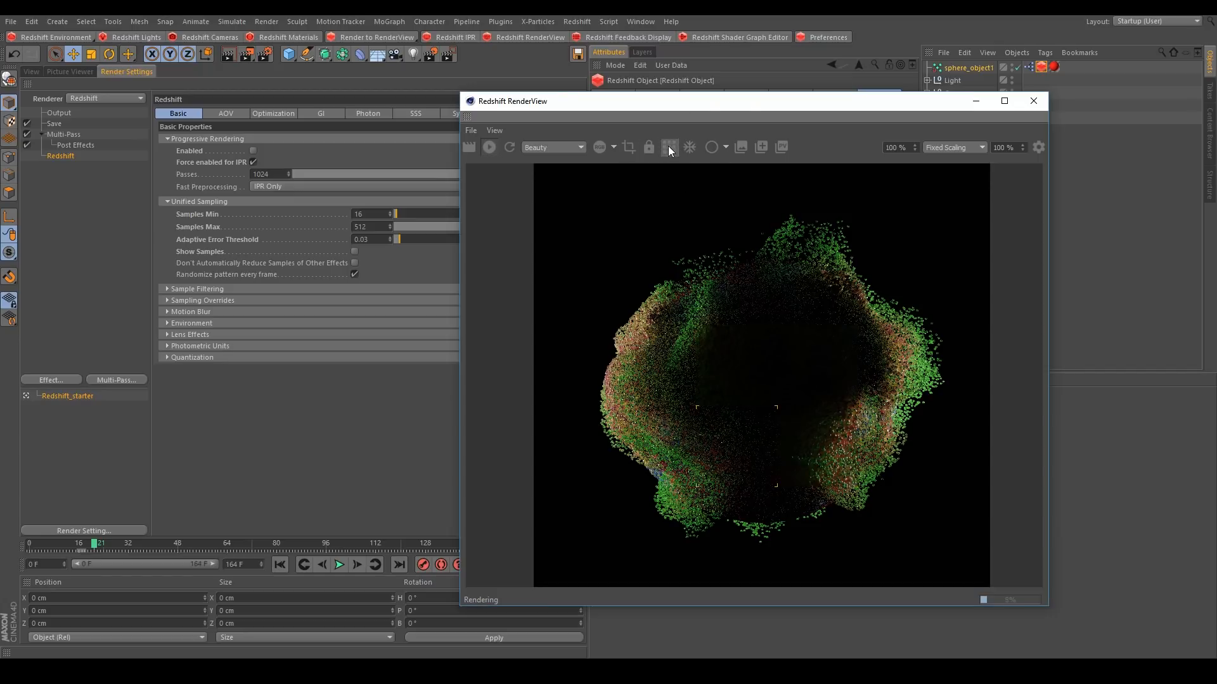
left_click(489, 148)
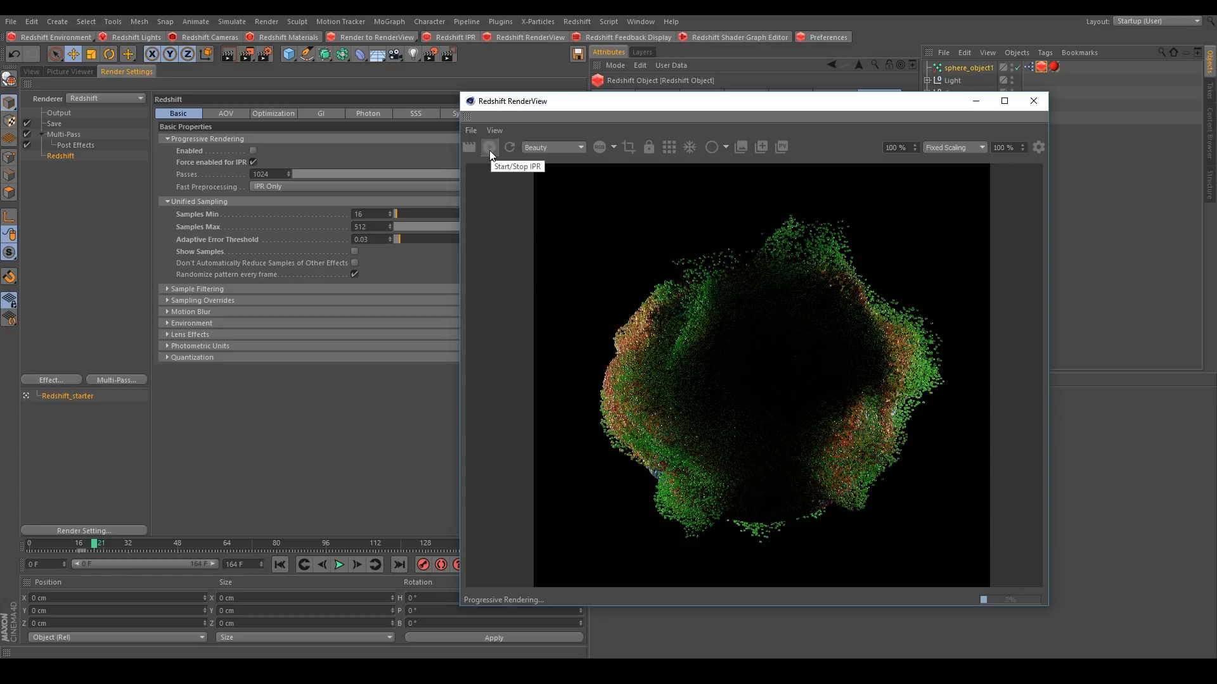
left_click(490, 151)
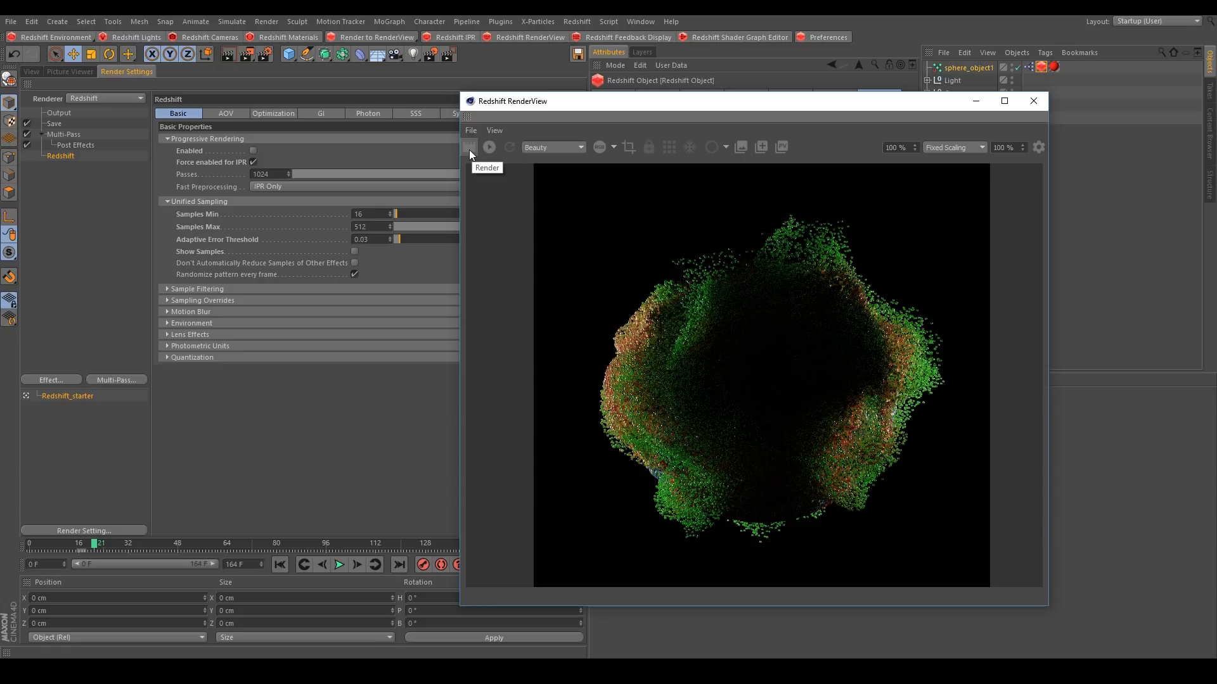
left_click_drag(597, 106, 572, 96)
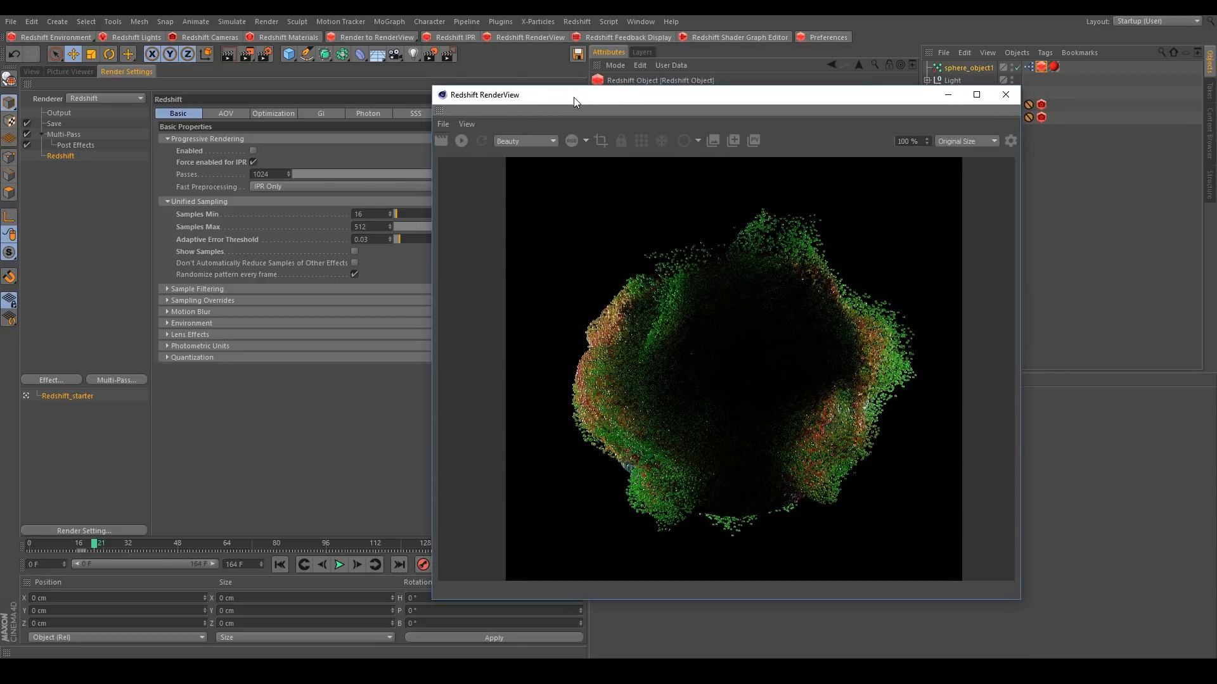
- Switch to Movies & TV, play the Houdini_particles video, review a late moment, and close the player
left_click(1001, 670)
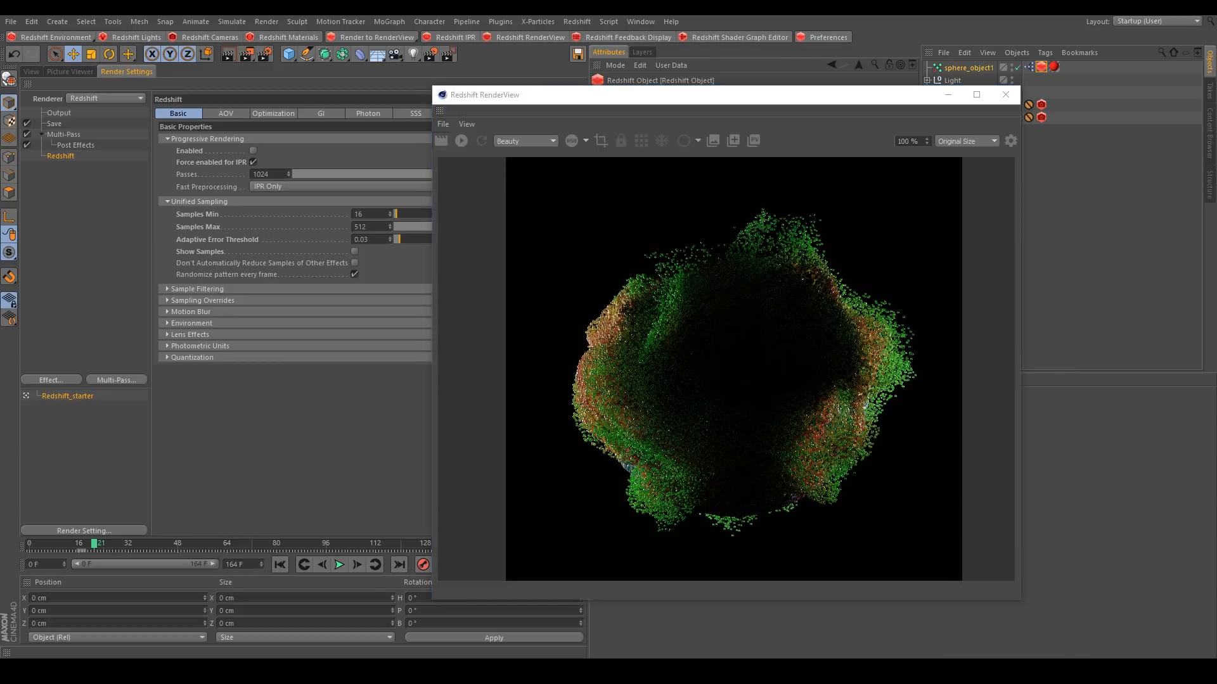
left_click_drag(1216, 171, 551, 67)
left_click(652, 621)
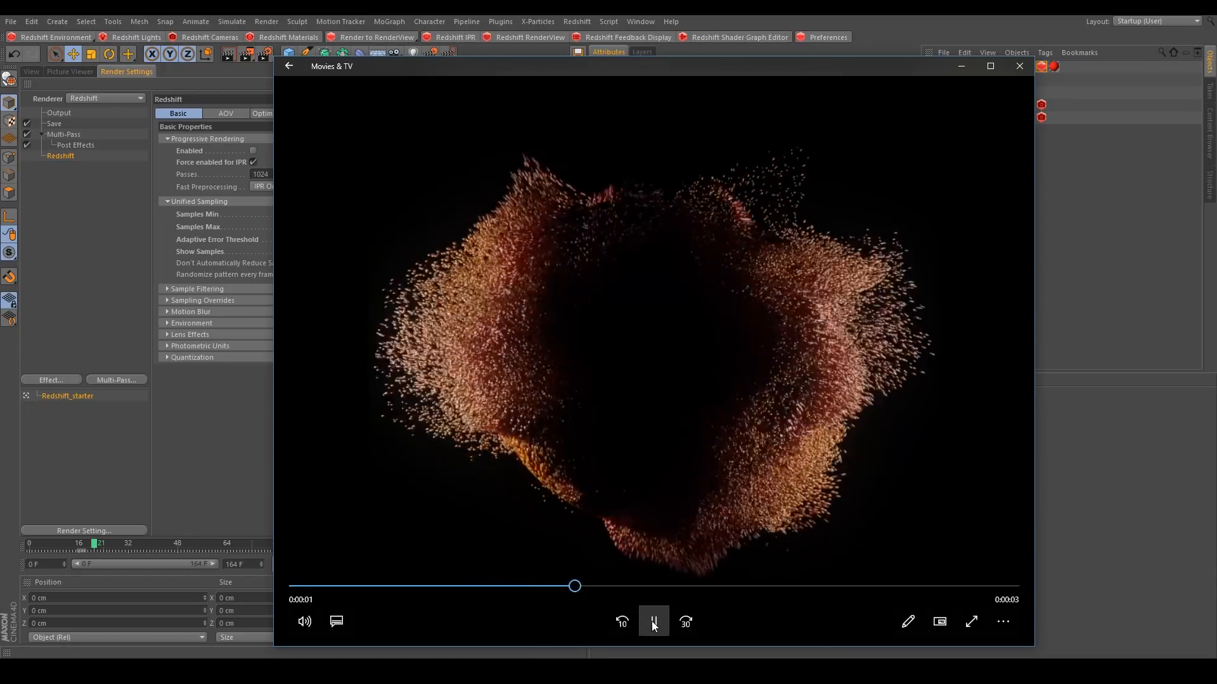
left_click(652, 622)
left_click_drag(818, 588, 869, 586)
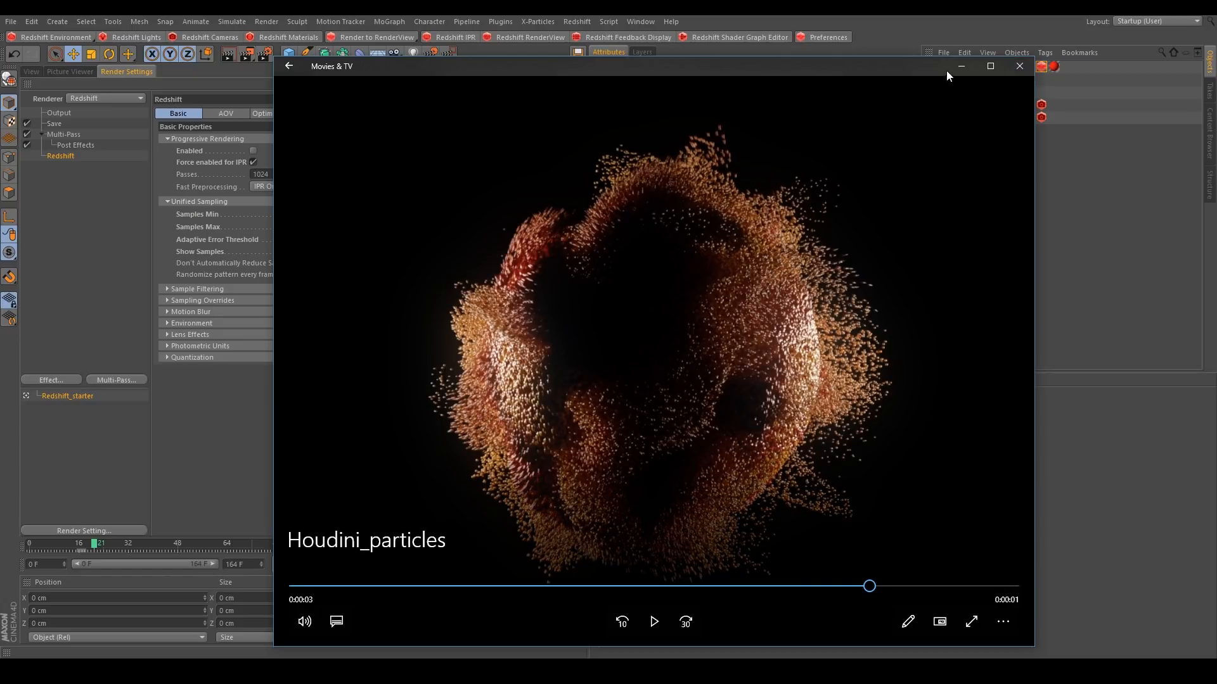
left_click(1017, 66)
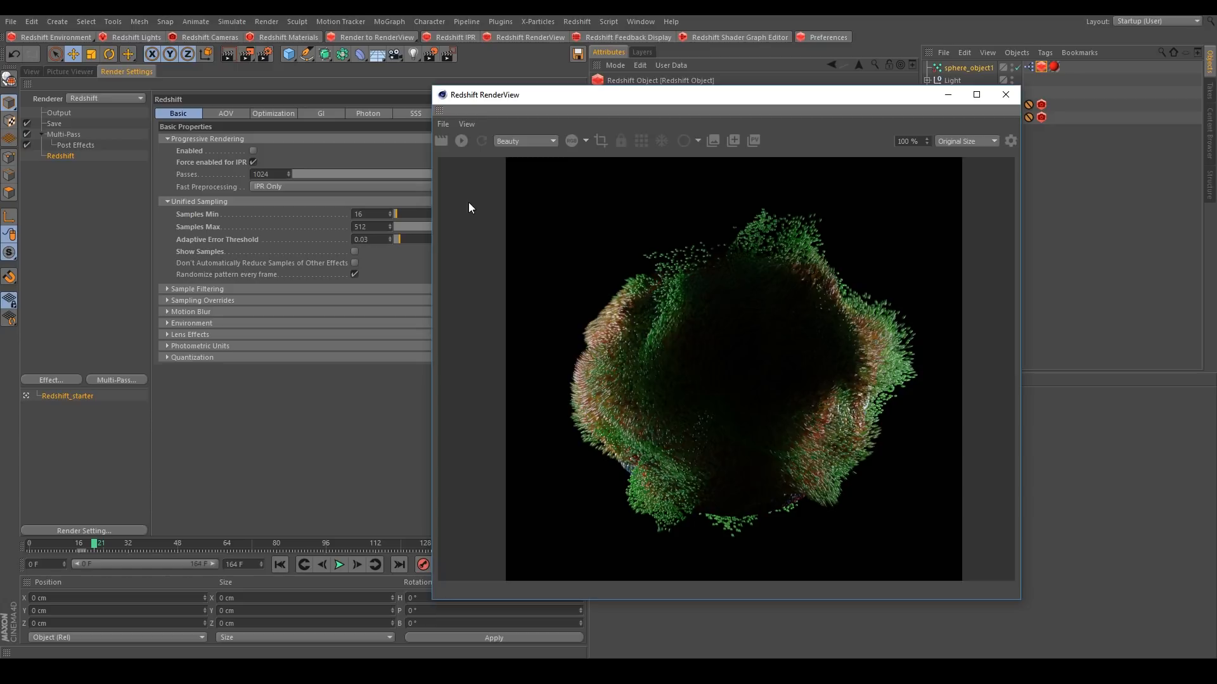
- Examine the motion-blurred particles along the edge of the cloud up close in the finished render
scroll(570, 386, "up", 4)
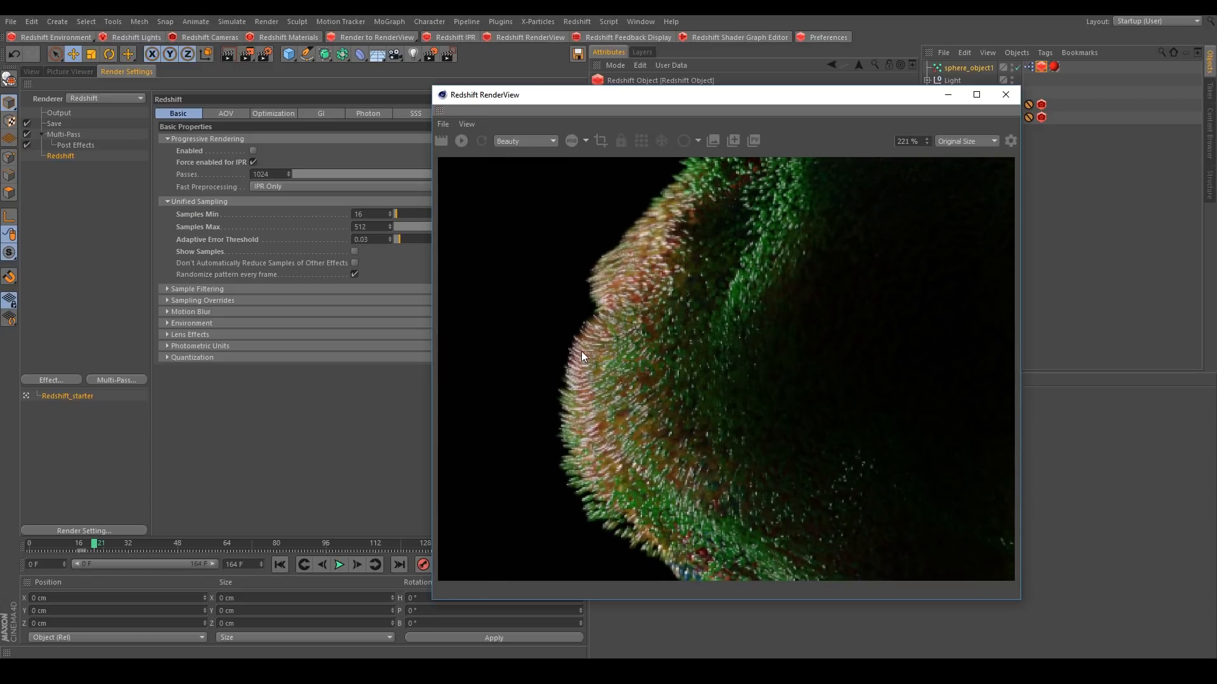
scroll(582, 356, "down", 4)
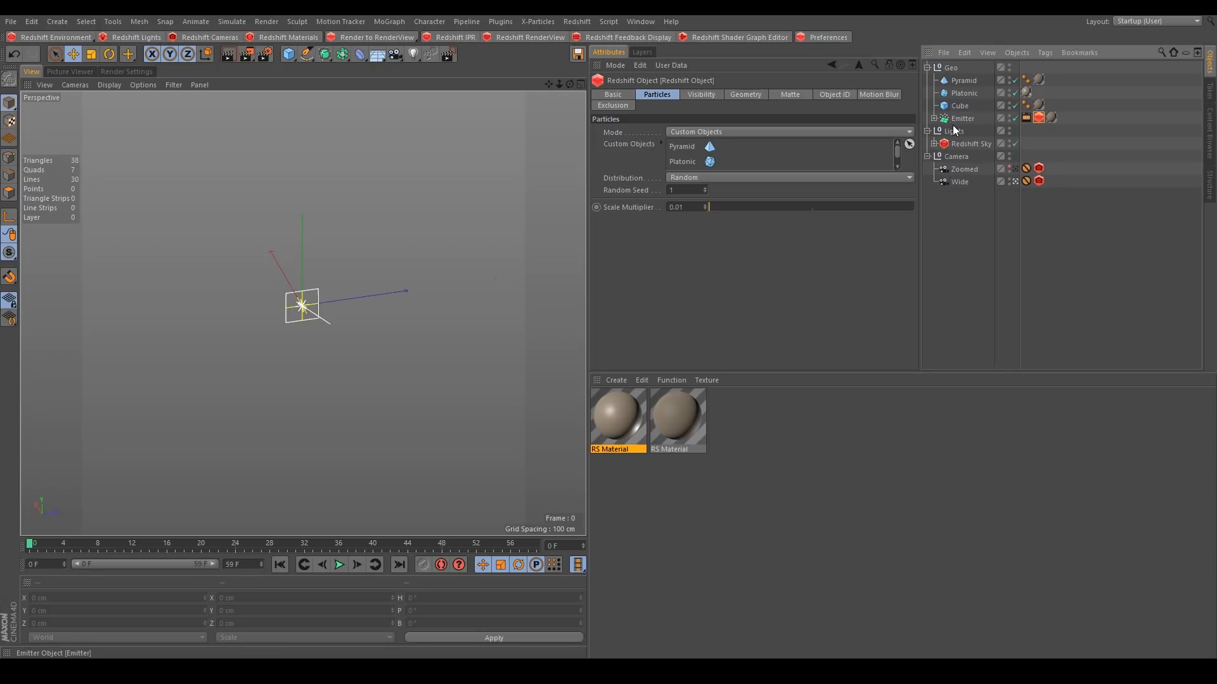
- Play the custom-object emitter simulation, pause it at frame 30, and start a live render preview of it
left_click(338, 564)
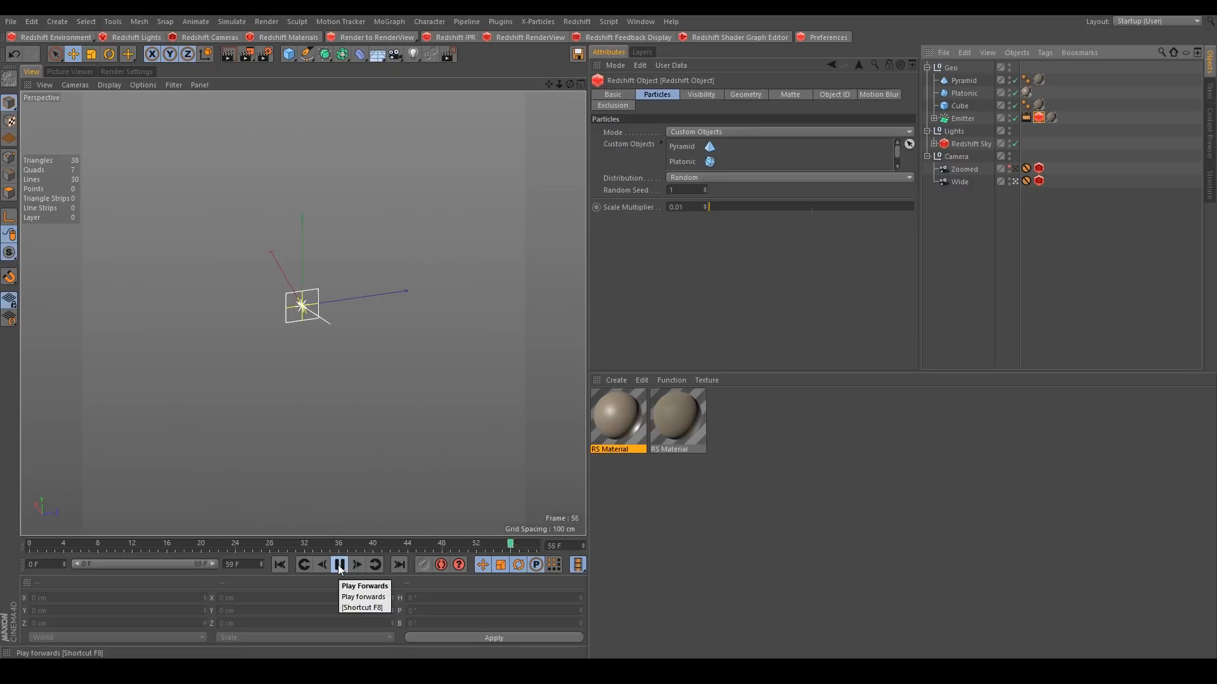
left_click(337, 565)
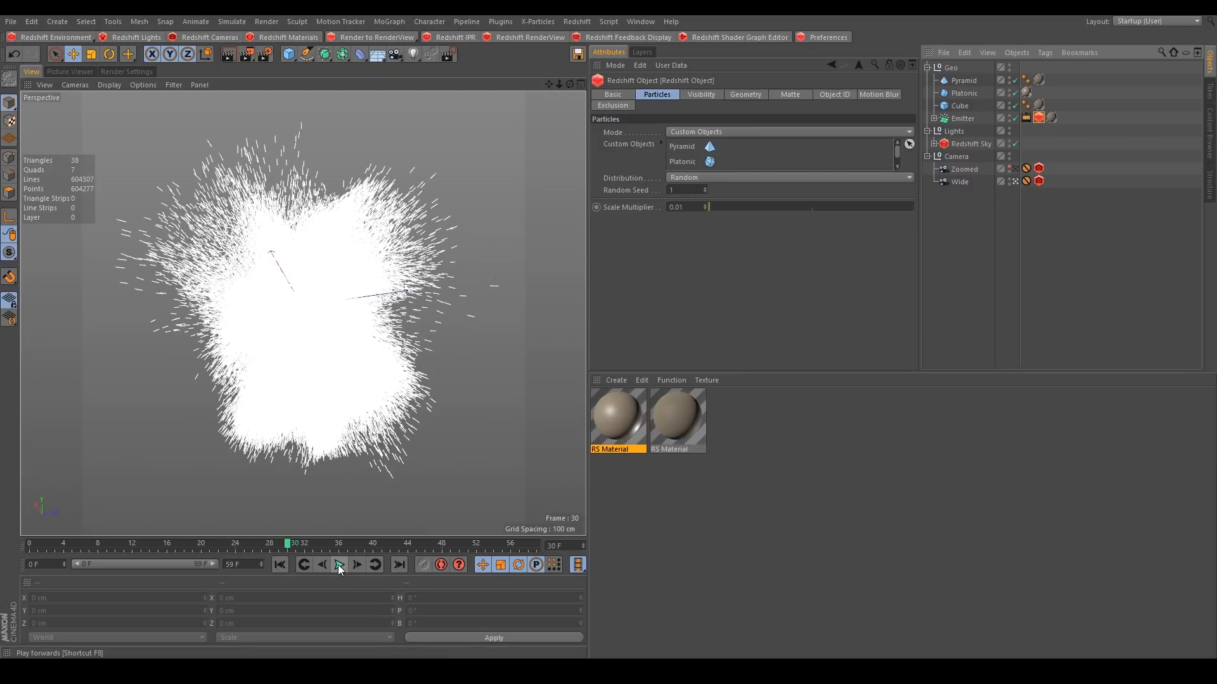
left_click(672, 671)
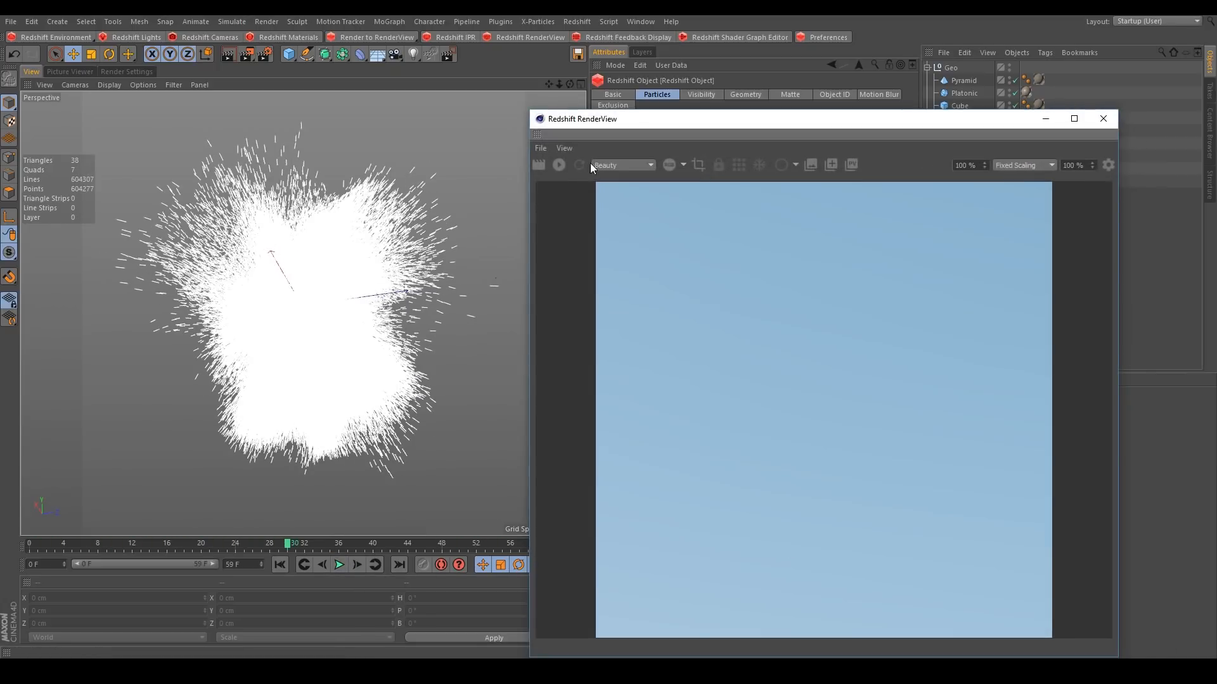
left_click(559, 166)
left_click_drag(658, 123, 266, 88)
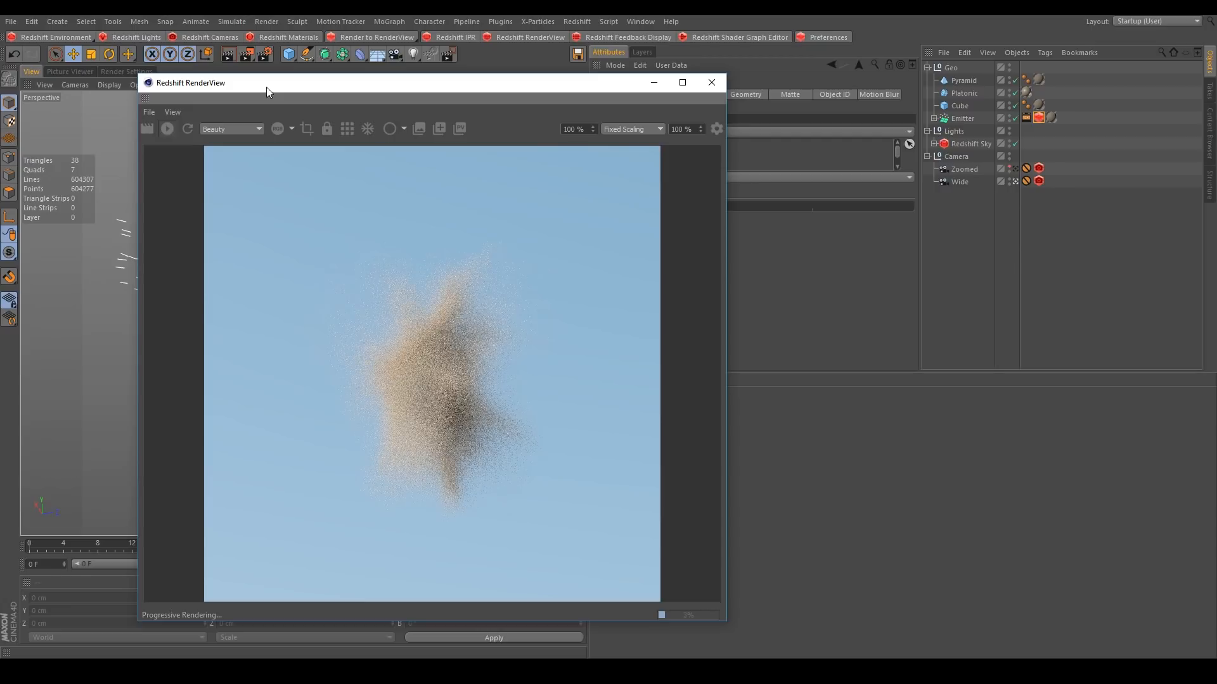
left_click_drag(322, 86, 247, 84)
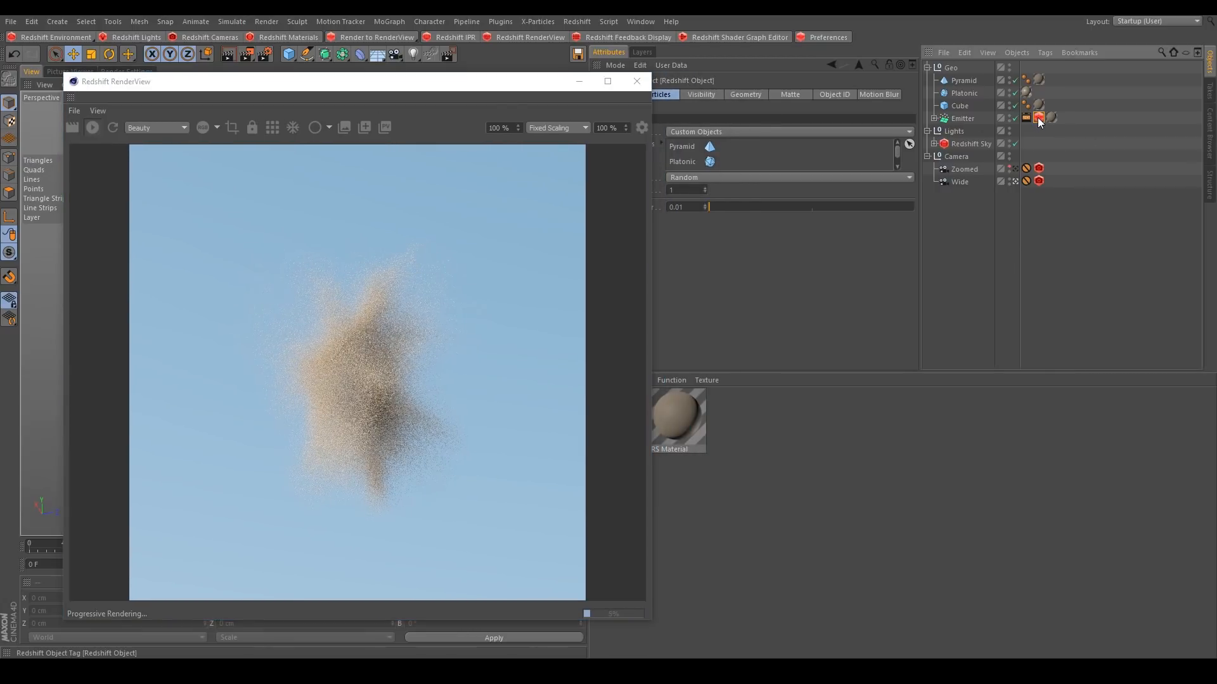
left_click_drag(496, 83, 457, 87)
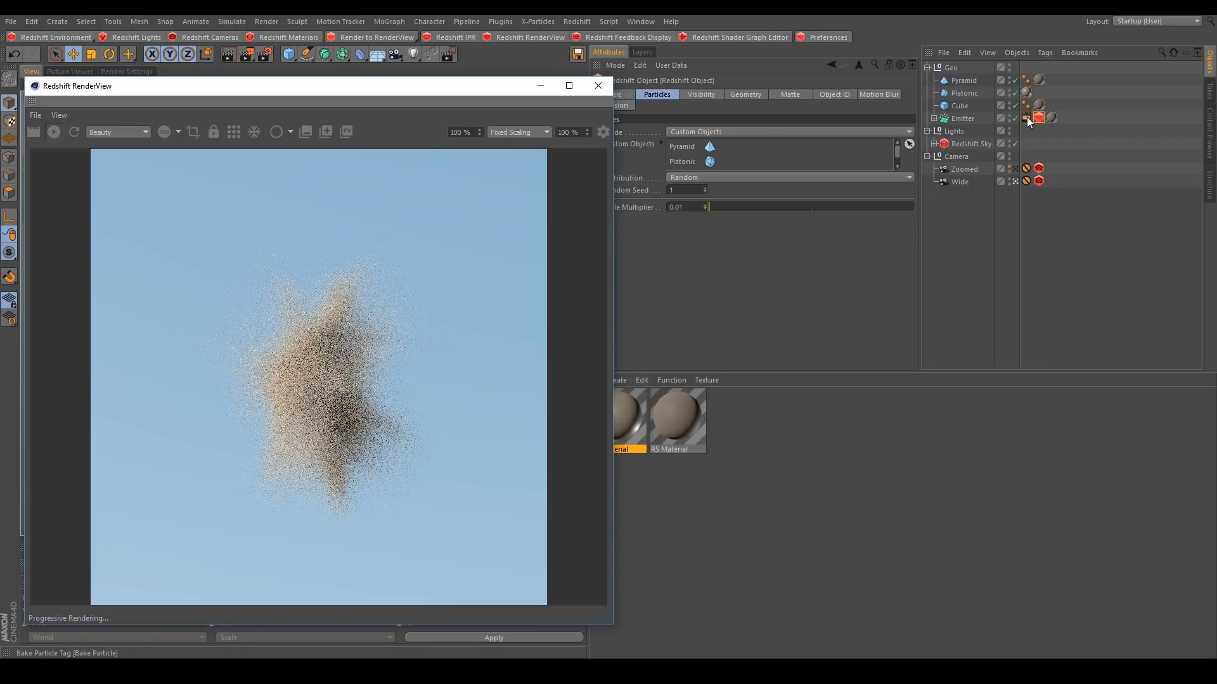
left_click_drag(481, 90, 466, 91)
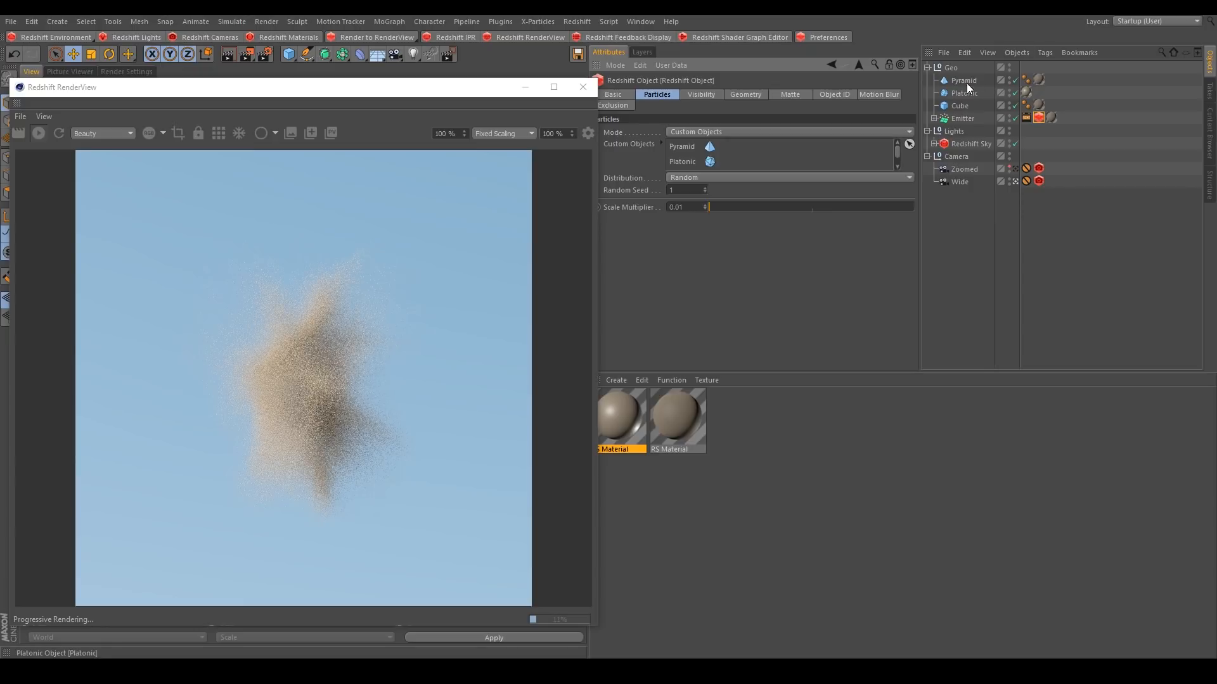
- Inspect the properties of the two RS Materials used in the emitter scene
left_click(675, 415)
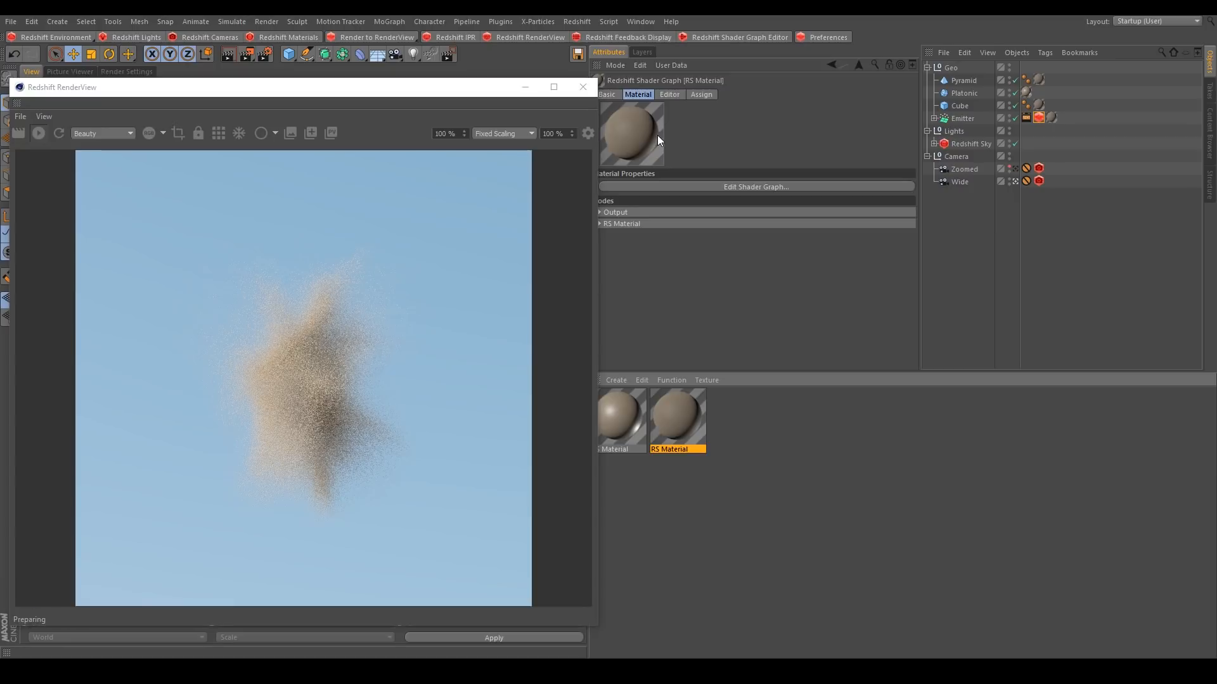
left_click(608, 416)
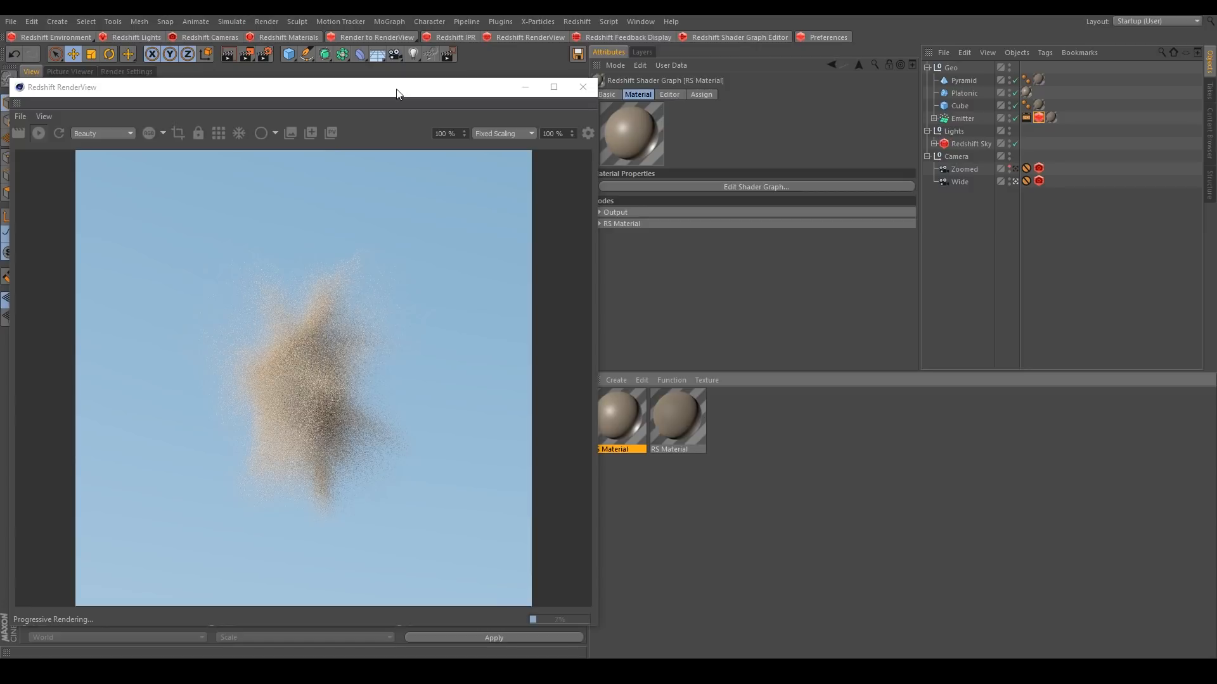
left_click_drag(382, 92, 378, 60)
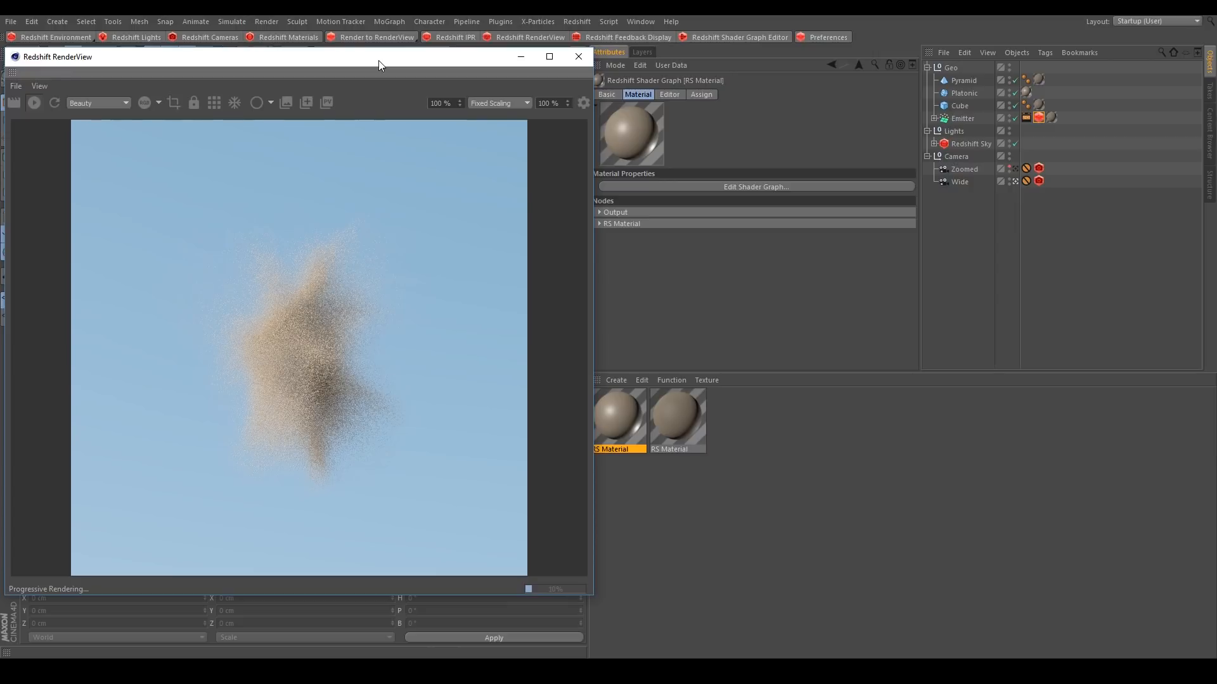
left_click_drag(378, 61, 394, 67)
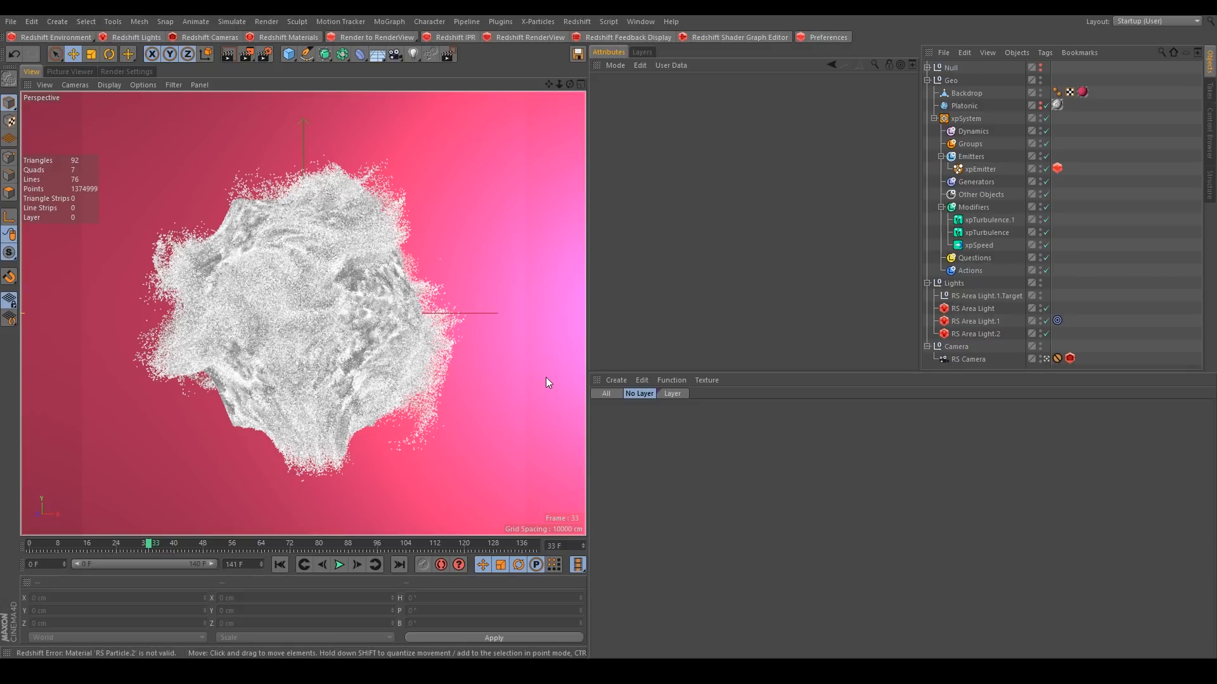
- Inspect the xpEmitter's Redshift Object particle settings and start a live render preview of the scene
left_click(1057, 168)
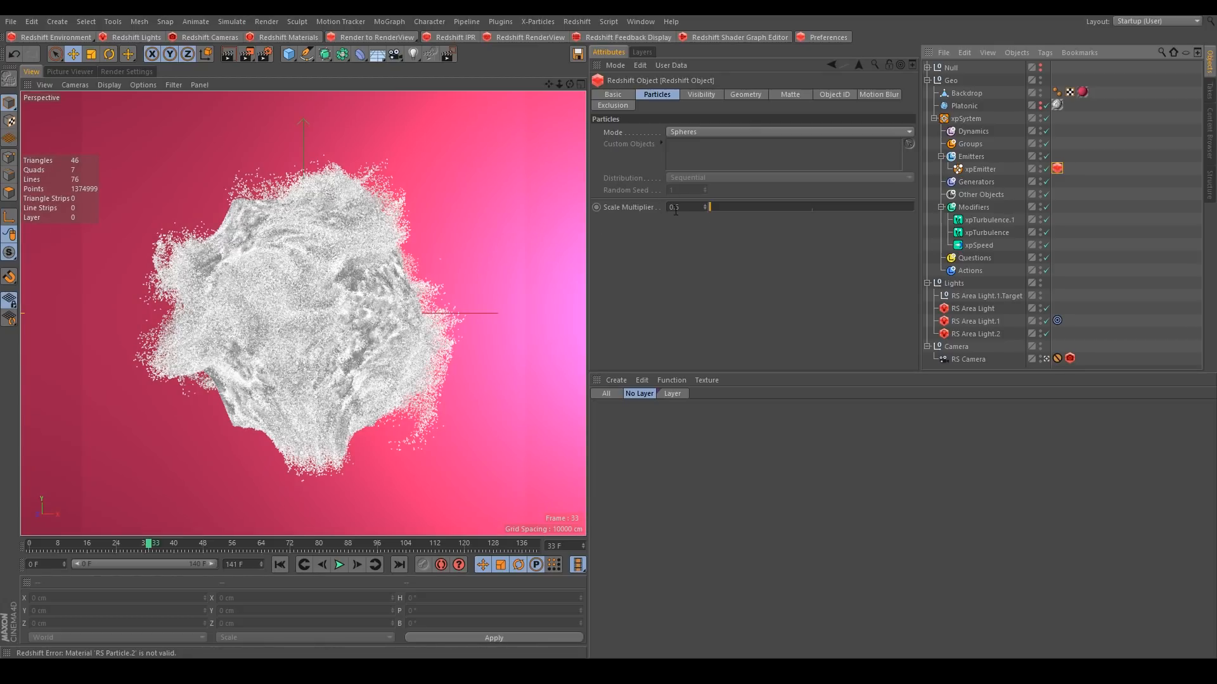
left_click(690, 671)
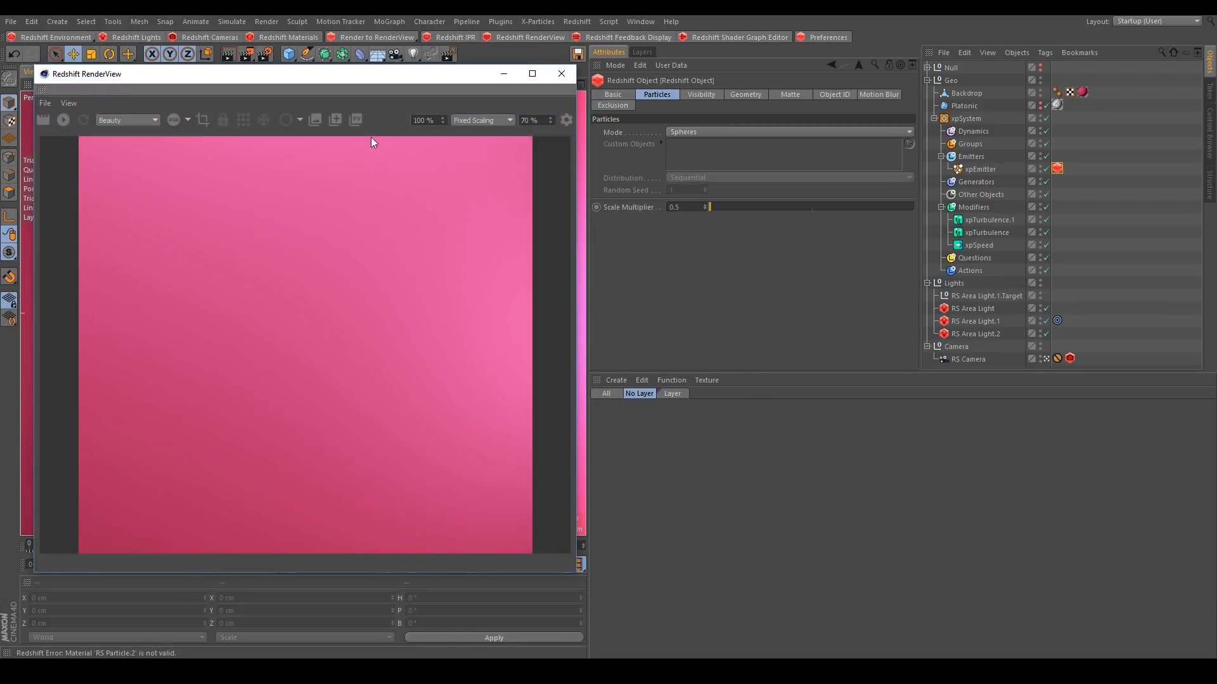
left_click(66, 123)
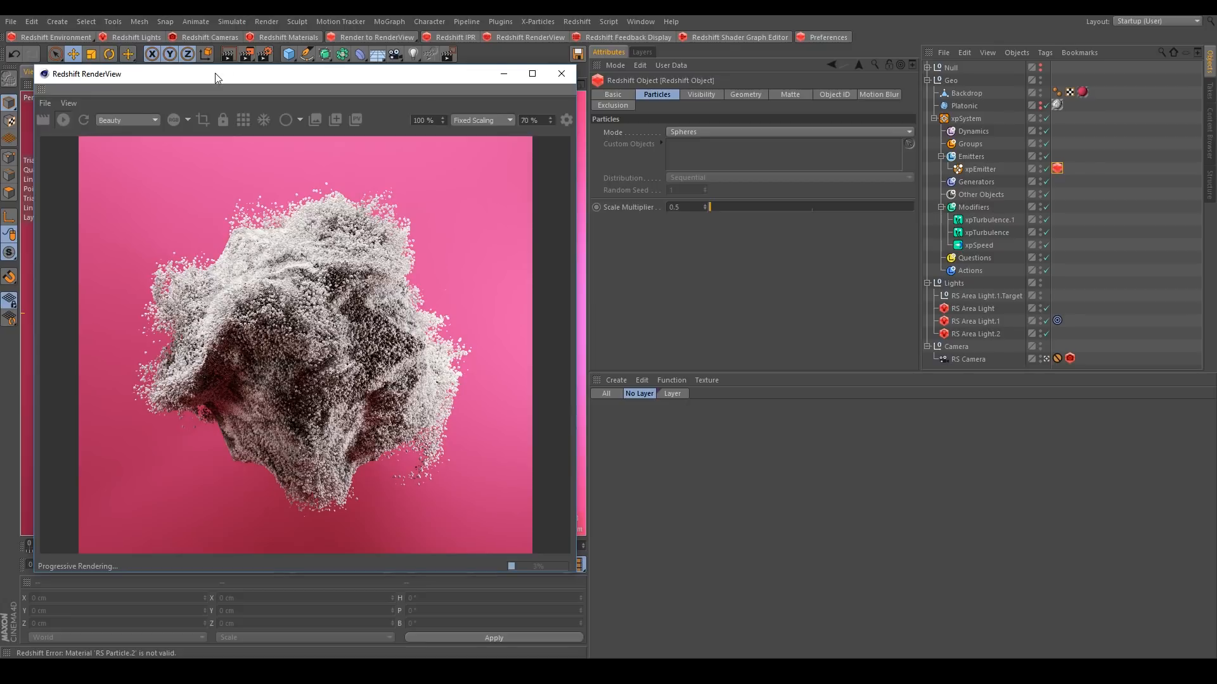
left_click_drag(216, 73, 206, 78)
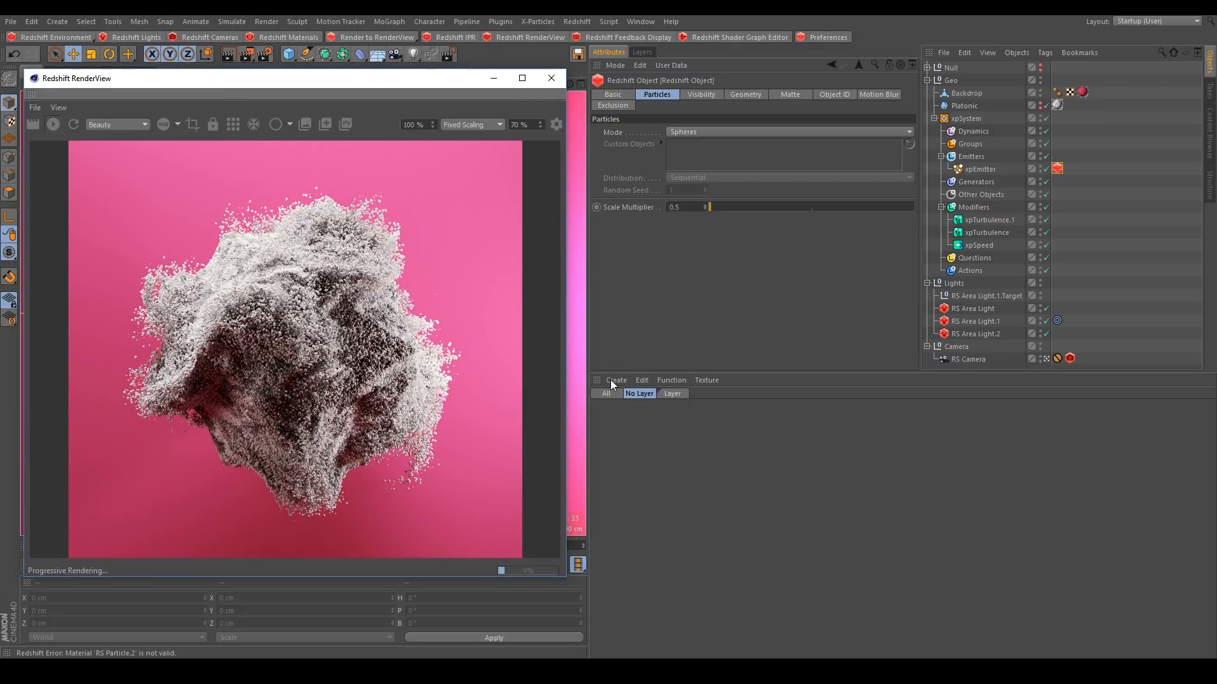
- Create a Redshift Particle material, stop the live preview, and assign the material to the xpEmitter
left_click(610, 380)
mouse_move(643, 431)
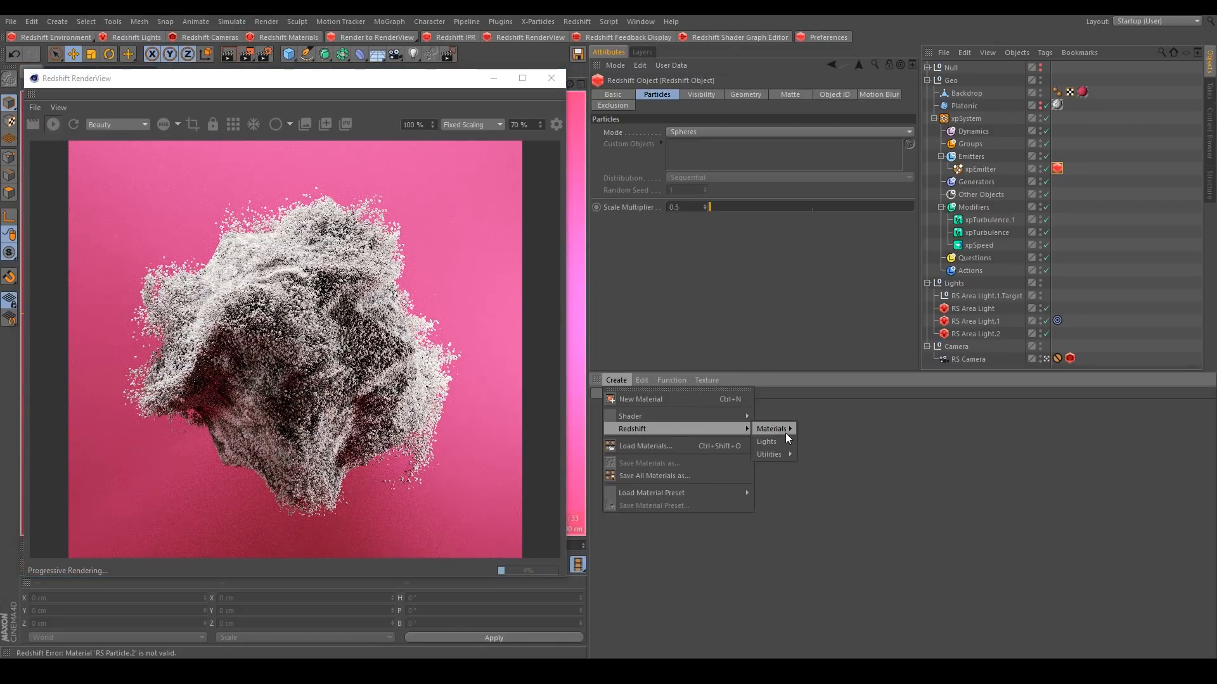
mouse_move(775, 433)
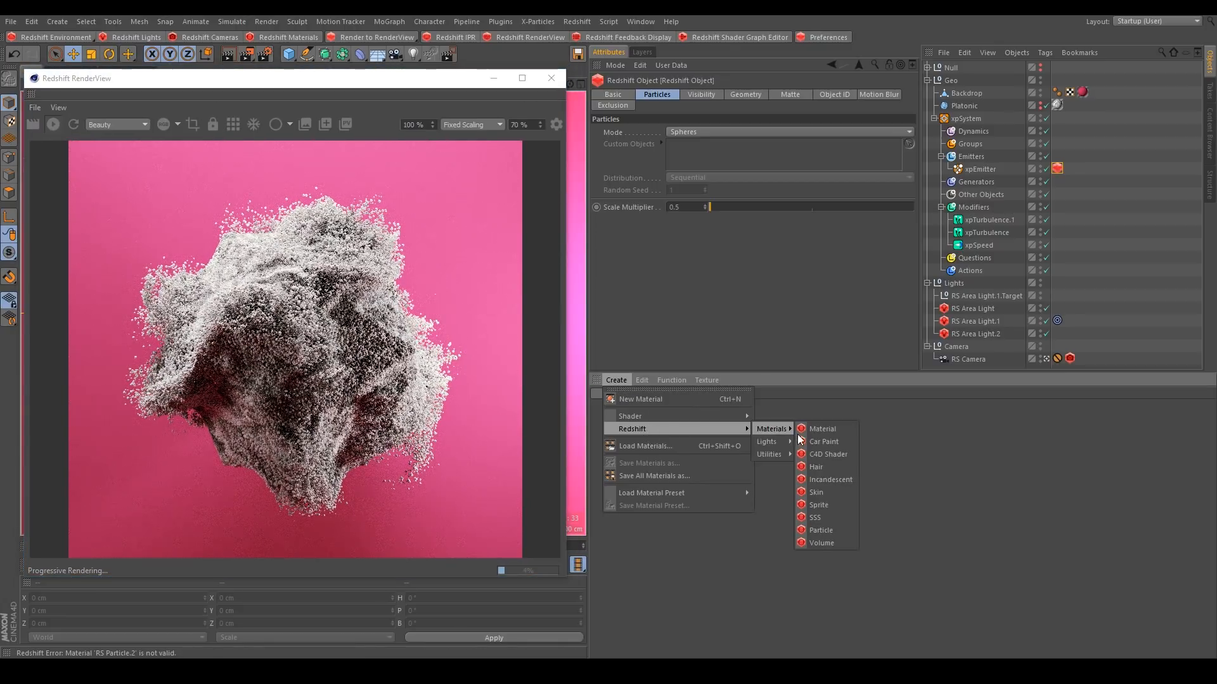
left_click(827, 528)
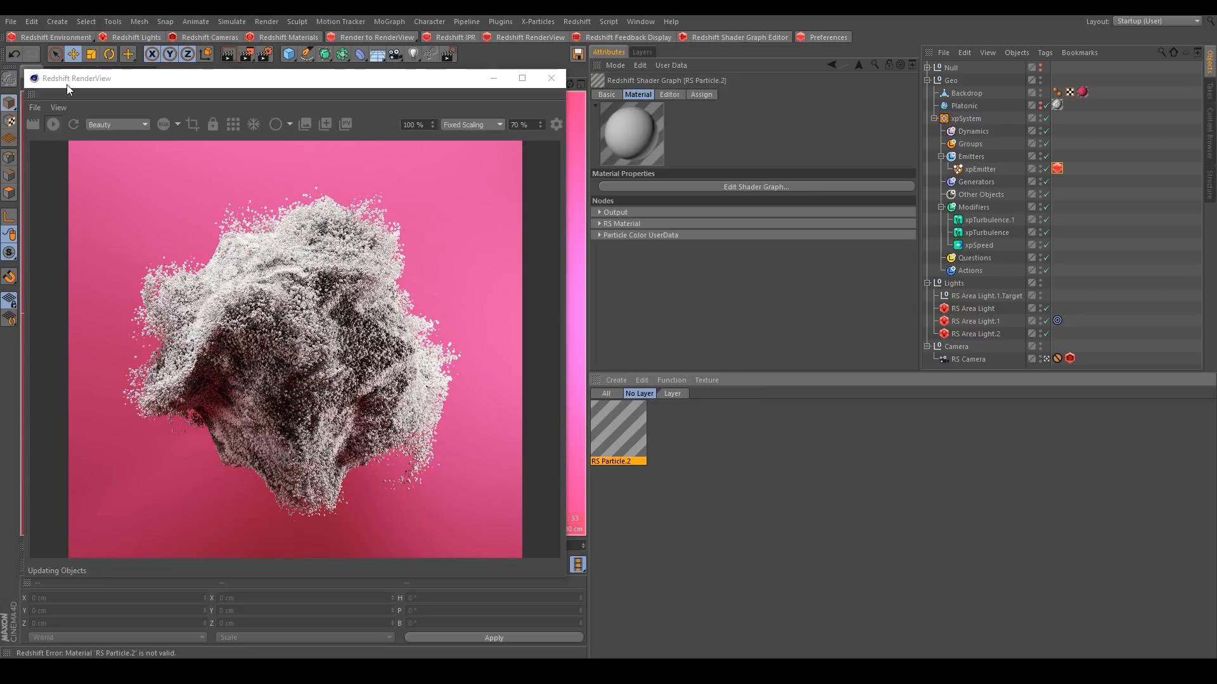
left_click(52, 127)
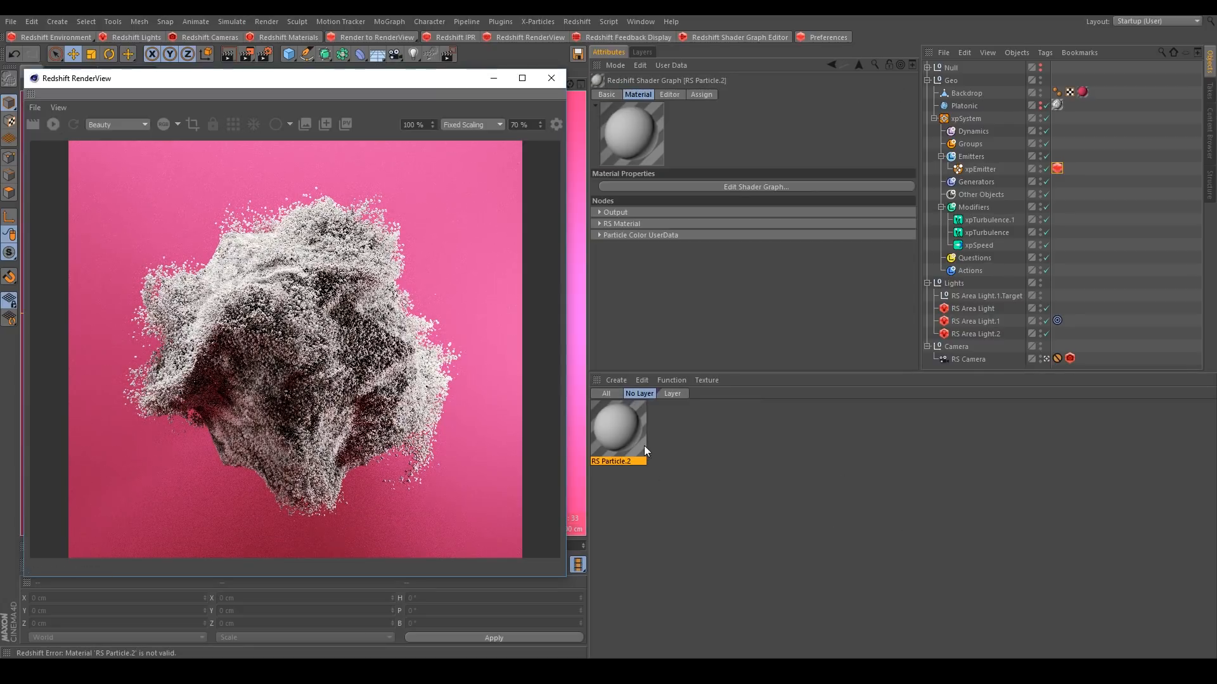
left_click_drag(613, 434, 975, 173)
left_click(1070, 170)
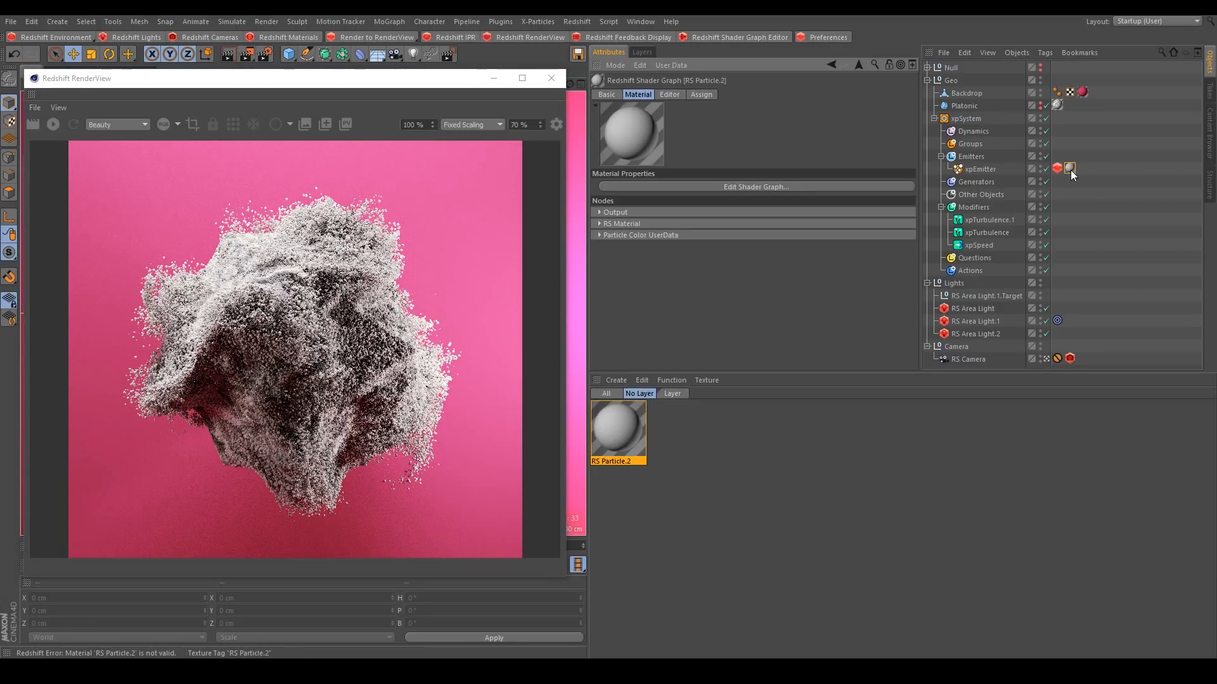
- Open the particle material's shader graph, clear the node search, and spread out its Output, RS Material and Particle Color UserData nodes
left_click(749, 188)
key("BackSpace")
key("BackSpace")
key("BackSpace")
key("BackSpace")
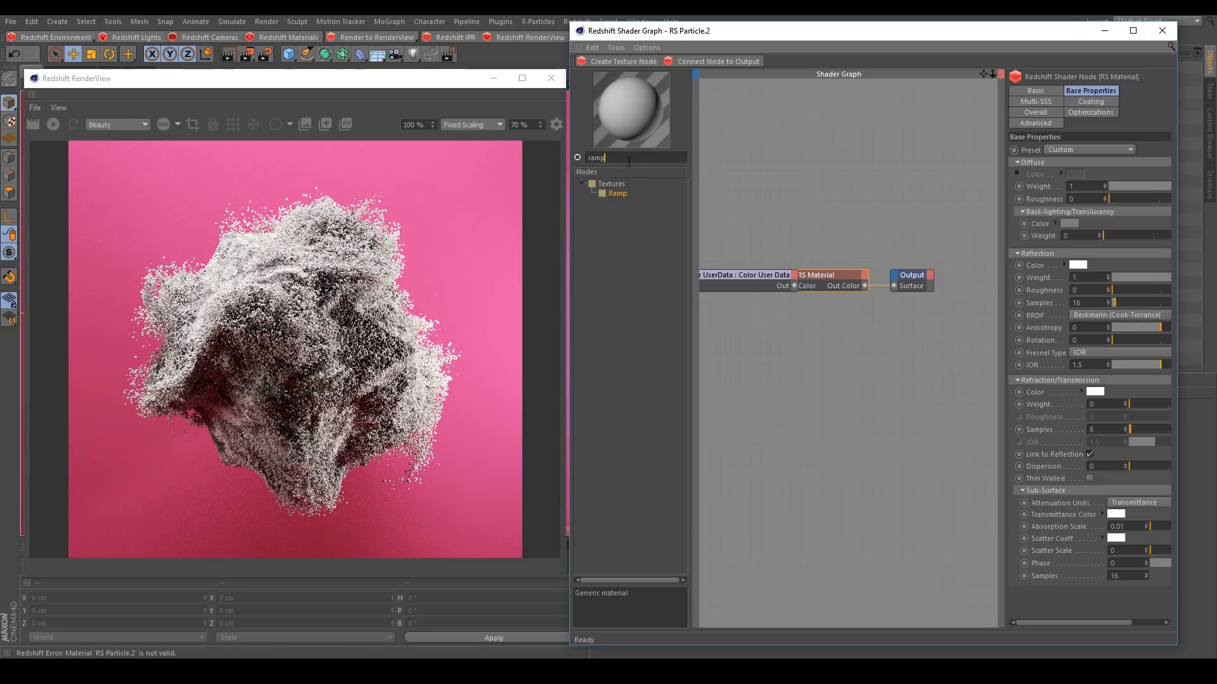
left_click_drag(911, 281, 944, 207)
left_click_drag(822, 274, 887, 249)
left_click_drag(755, 272, 807, 386)
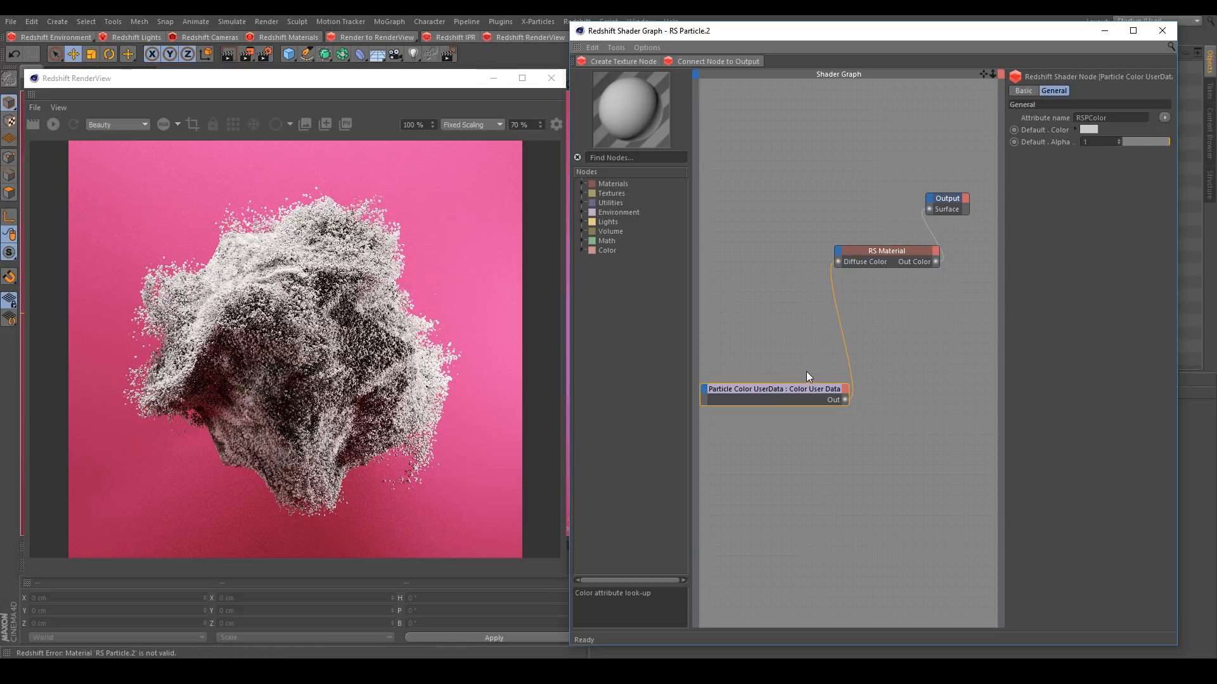
- Add a Ramp node and wire it between the Particle Color UserData output and the RS Material's Diffuse Color
left_click(631, 158)
type("ramp")
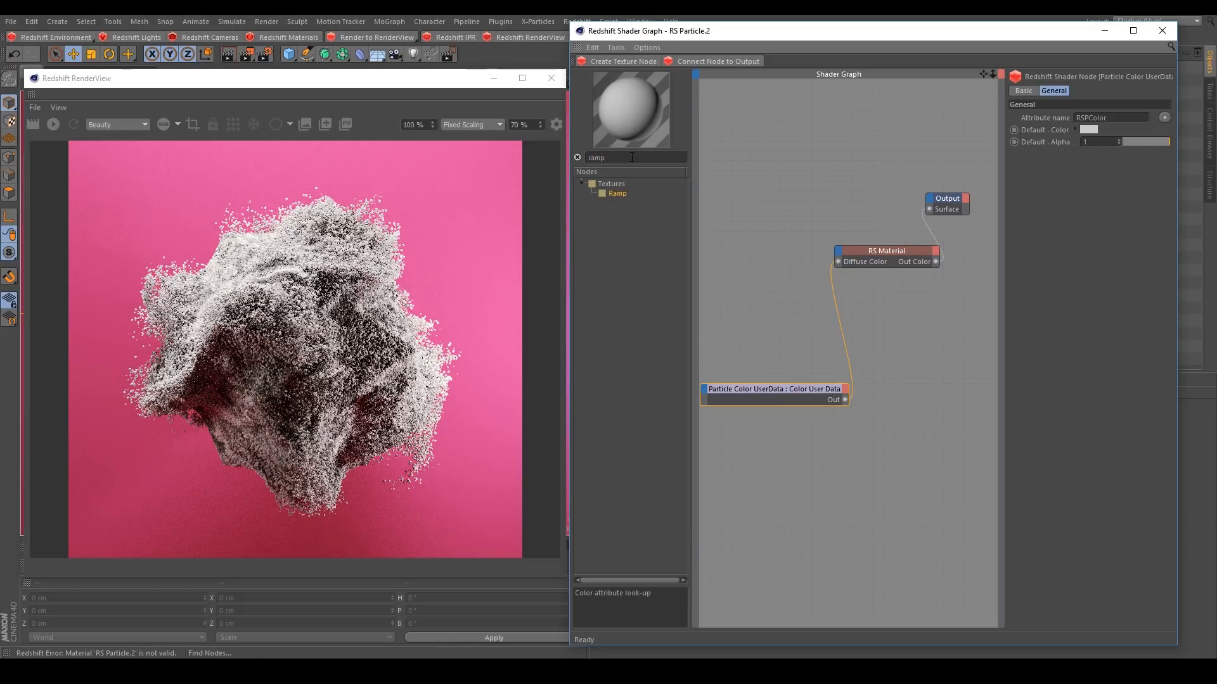
left_click_drag(915, 356, 905, 350)
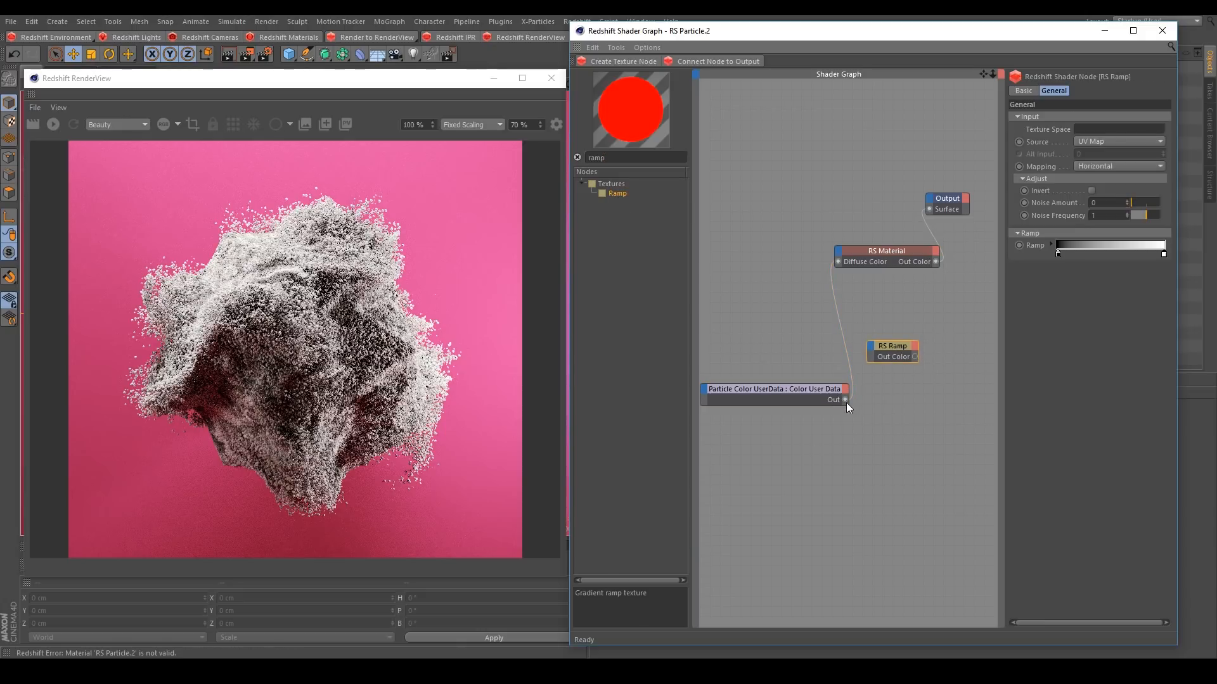
left_click_drag(859, 377, 872, 348)
mouse_move(899, 353)
left_click(945, 355)
left_click_drag(844, 275, 838, 263)
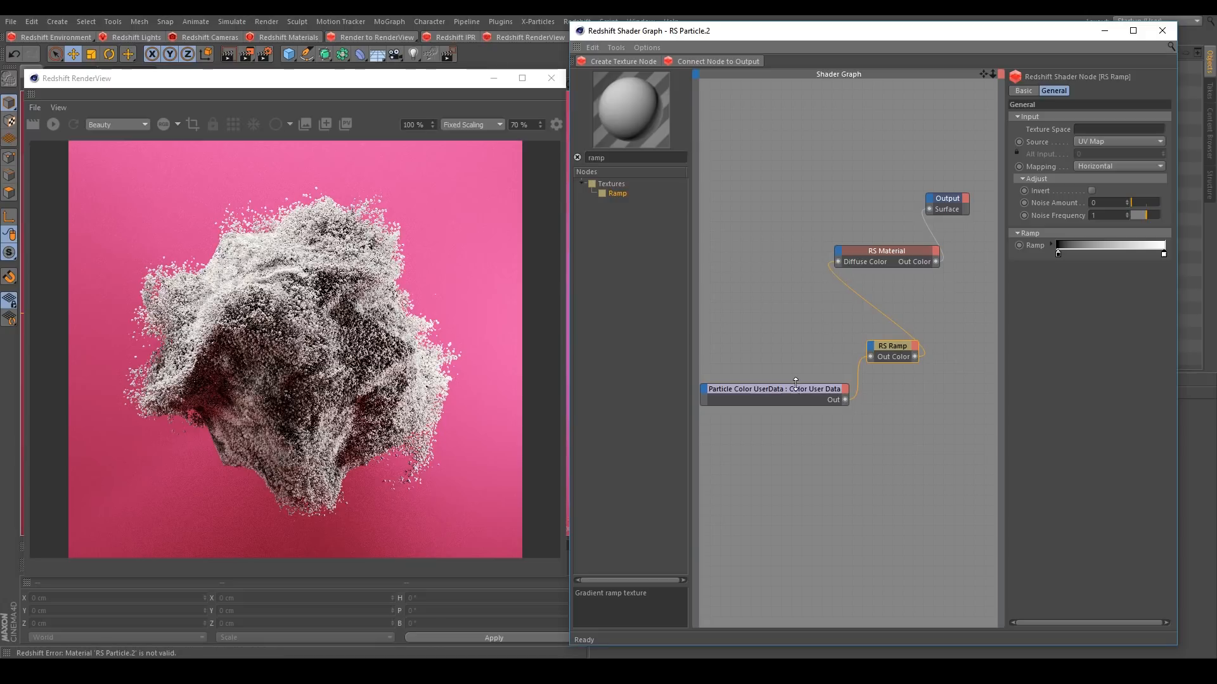
- Set the RS Ramp's source to Alt and choose Particle Color as the Color User Data node's attribute
left_click(1086, 140)
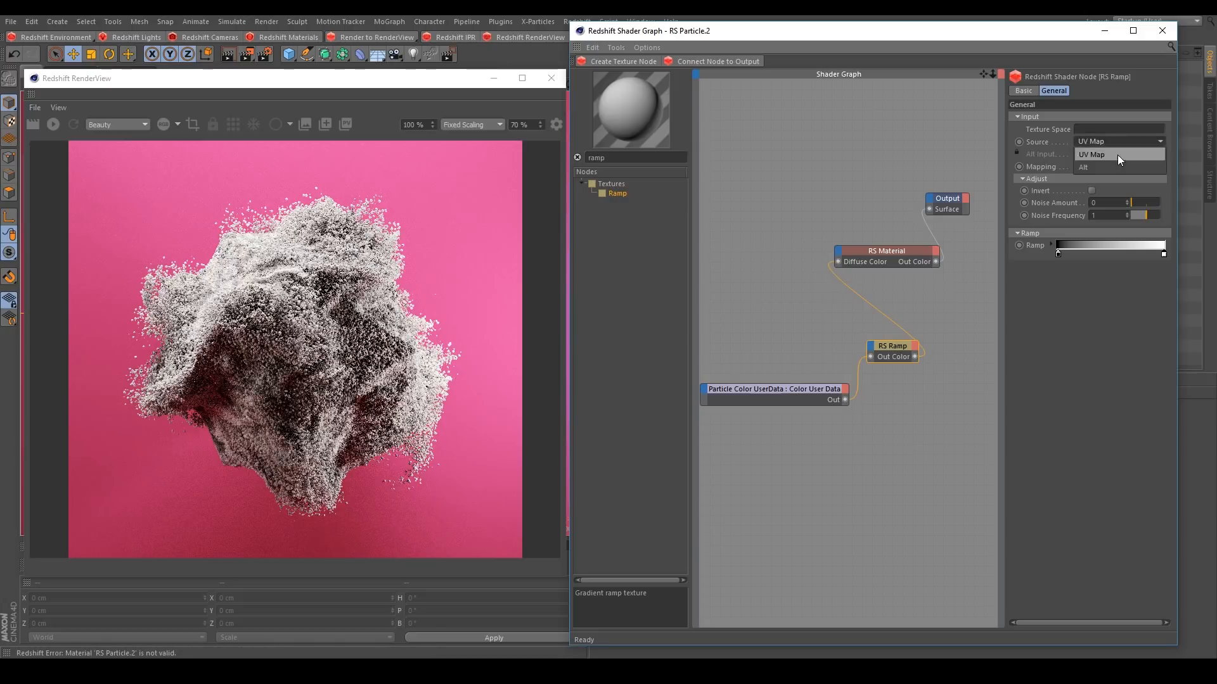
left_click(1095, 168)
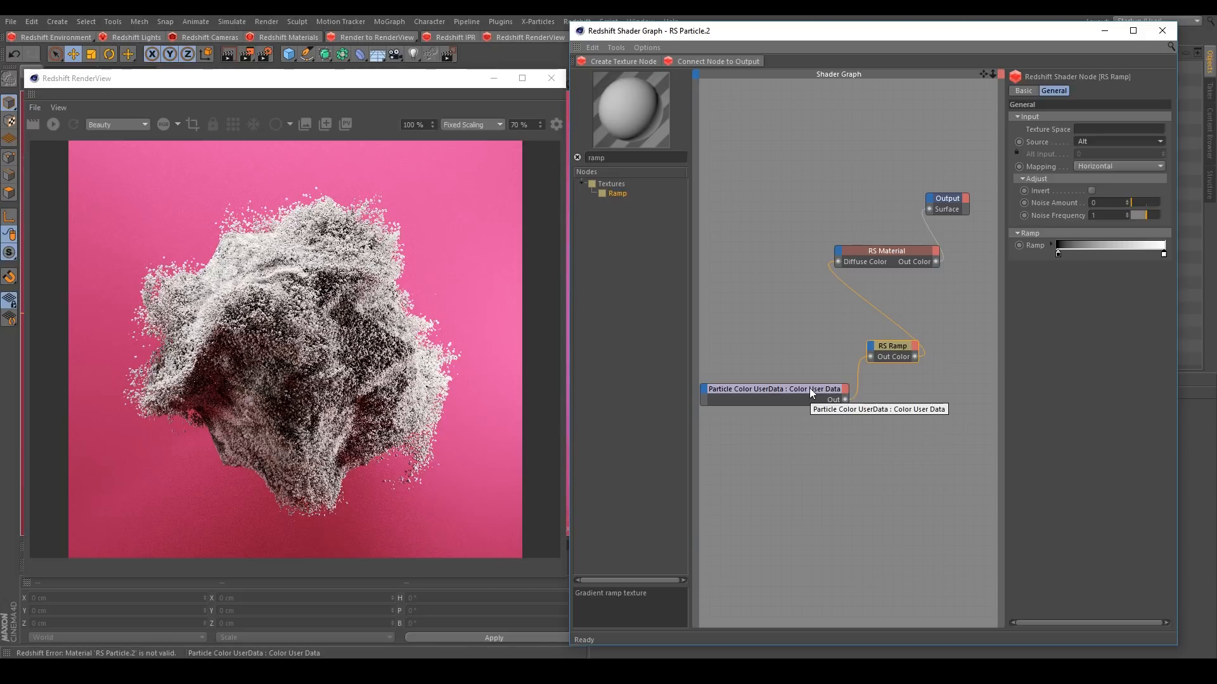
left_click(809, 391)
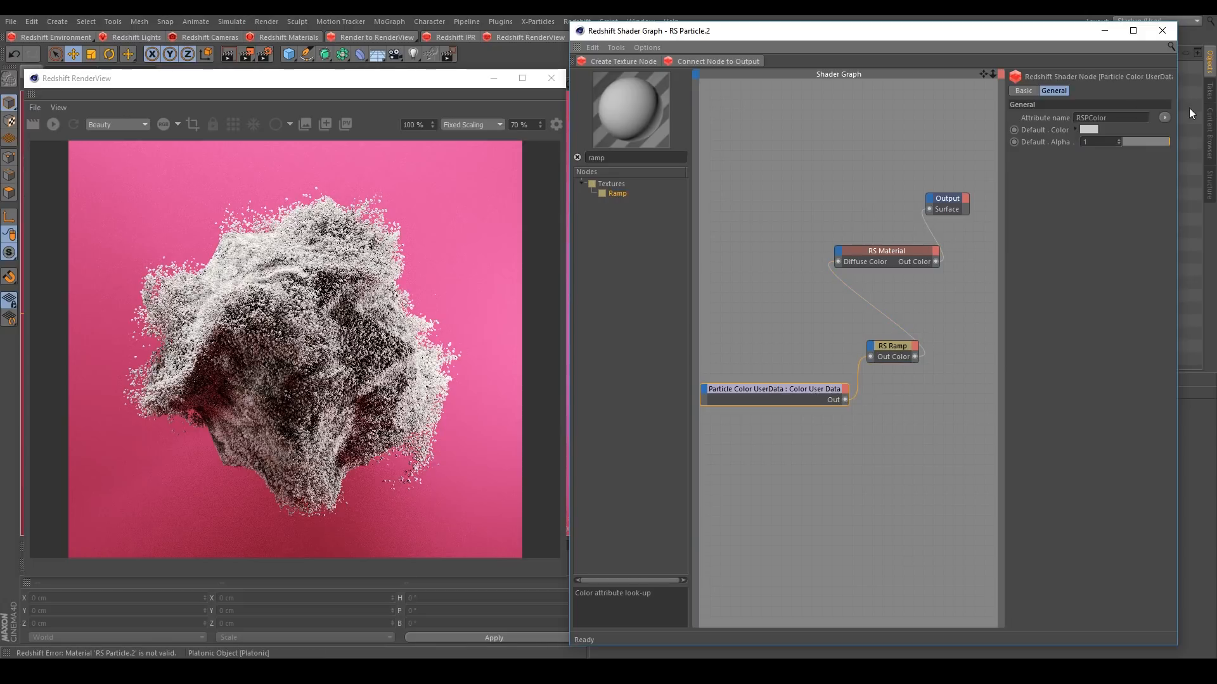
left_click(1165, 117)
mouse_move(1170, 157)
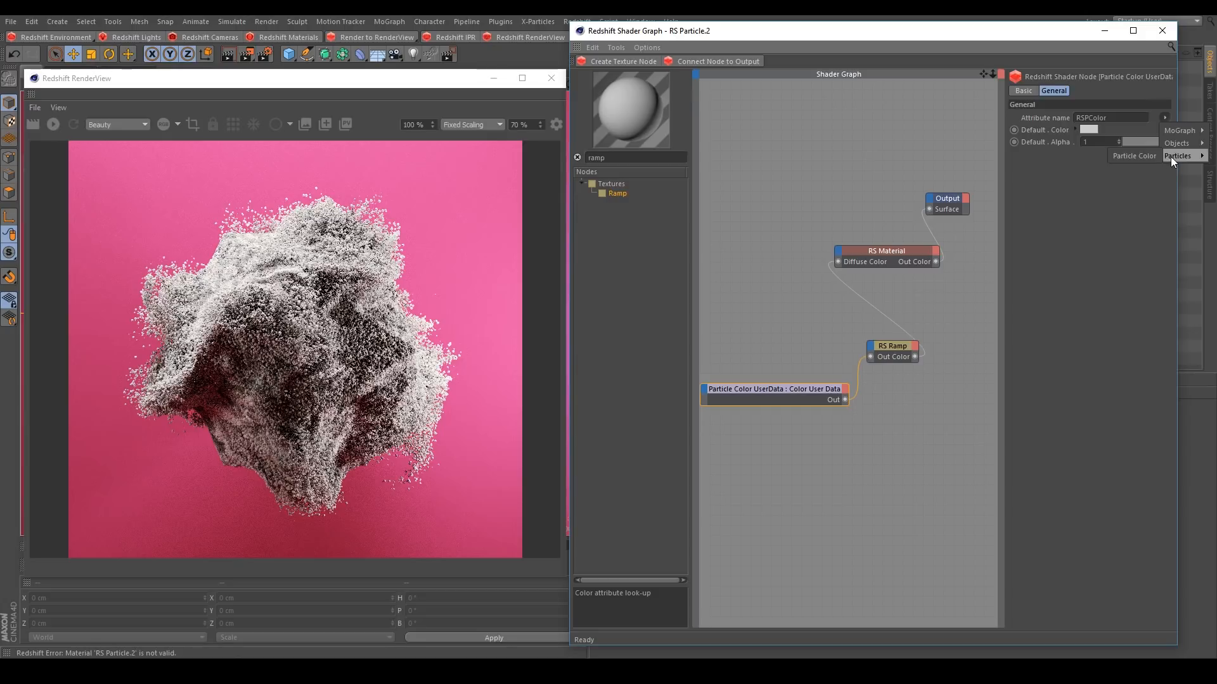
left_click(1135, 156)
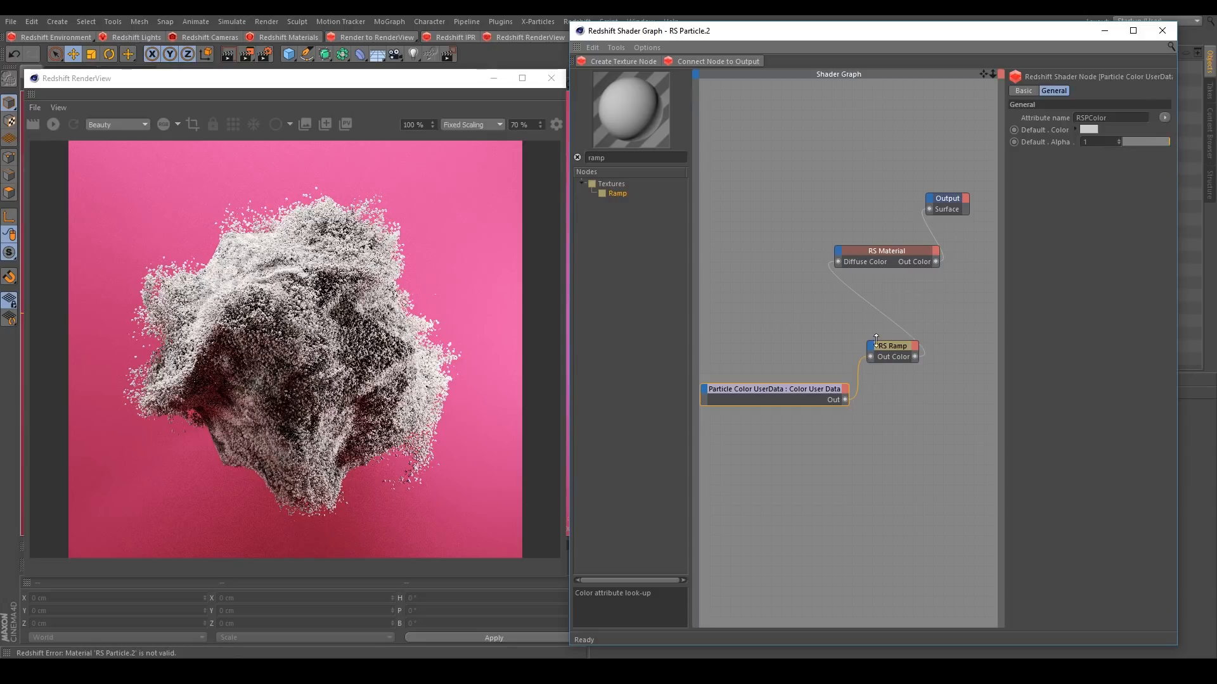
left_click_drag(894, 351, 858, 334)
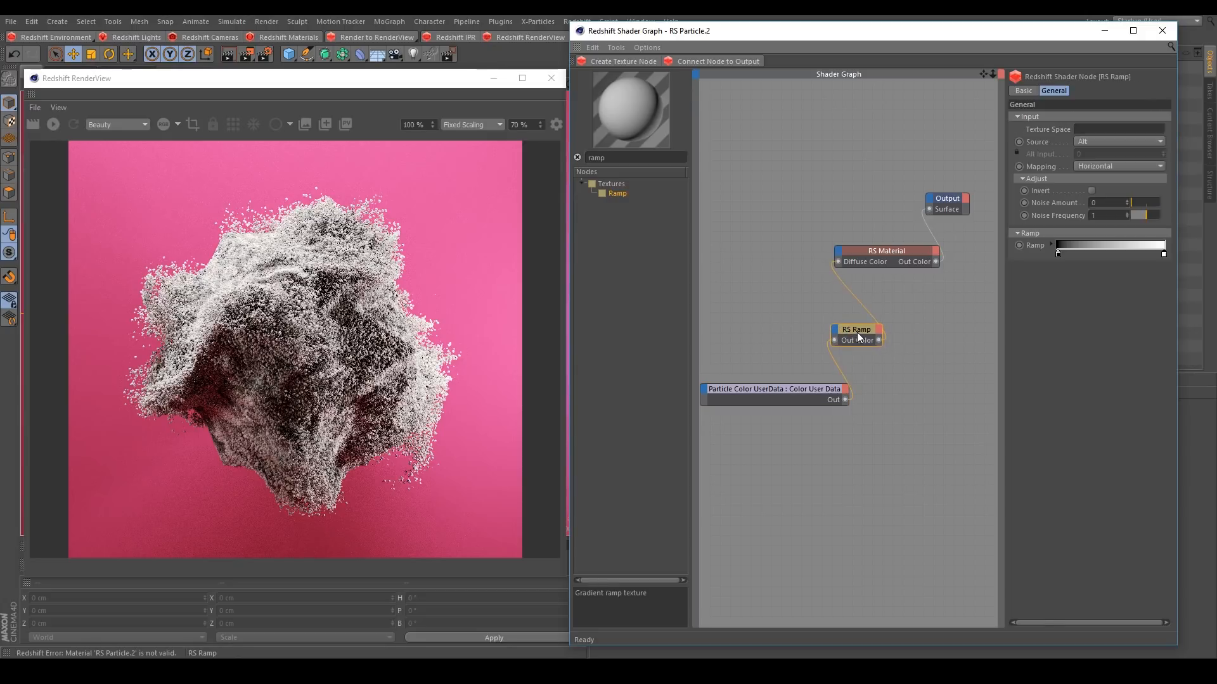
- Set the ramp's black knot to blue with hue 243°, saturation 80% and value 87%
double_click(1057, 253)
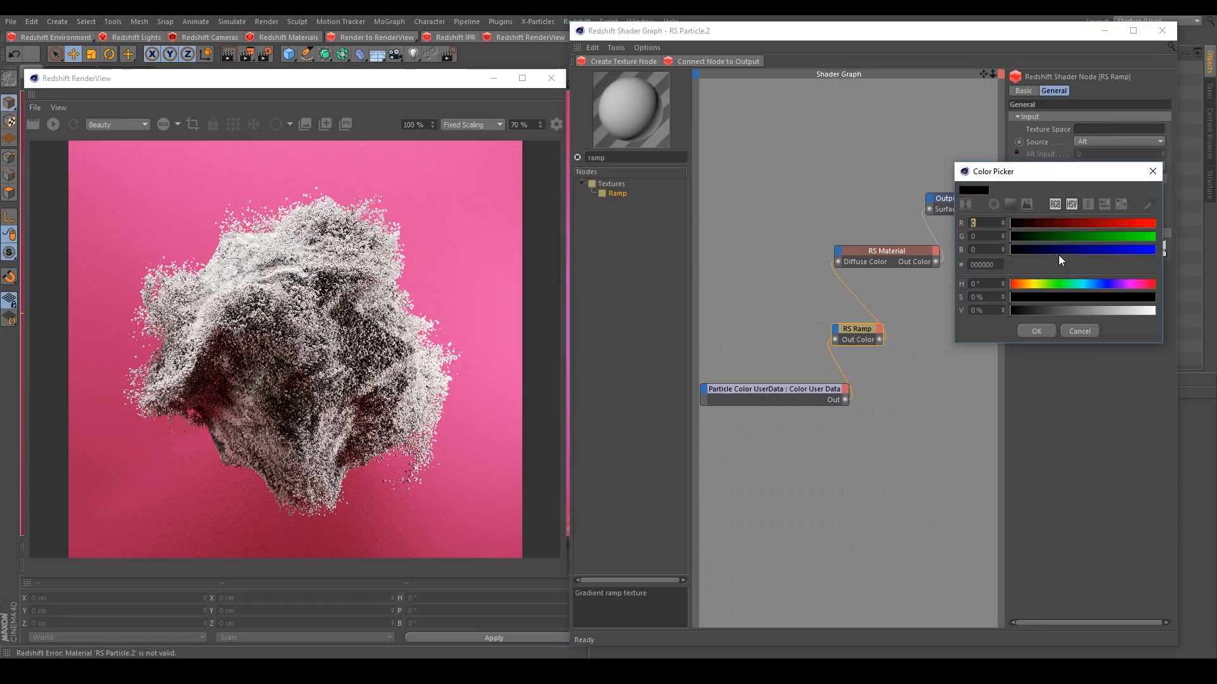
left_click(1105, 283)
left_click_drag(1049, 182, 880, 223)
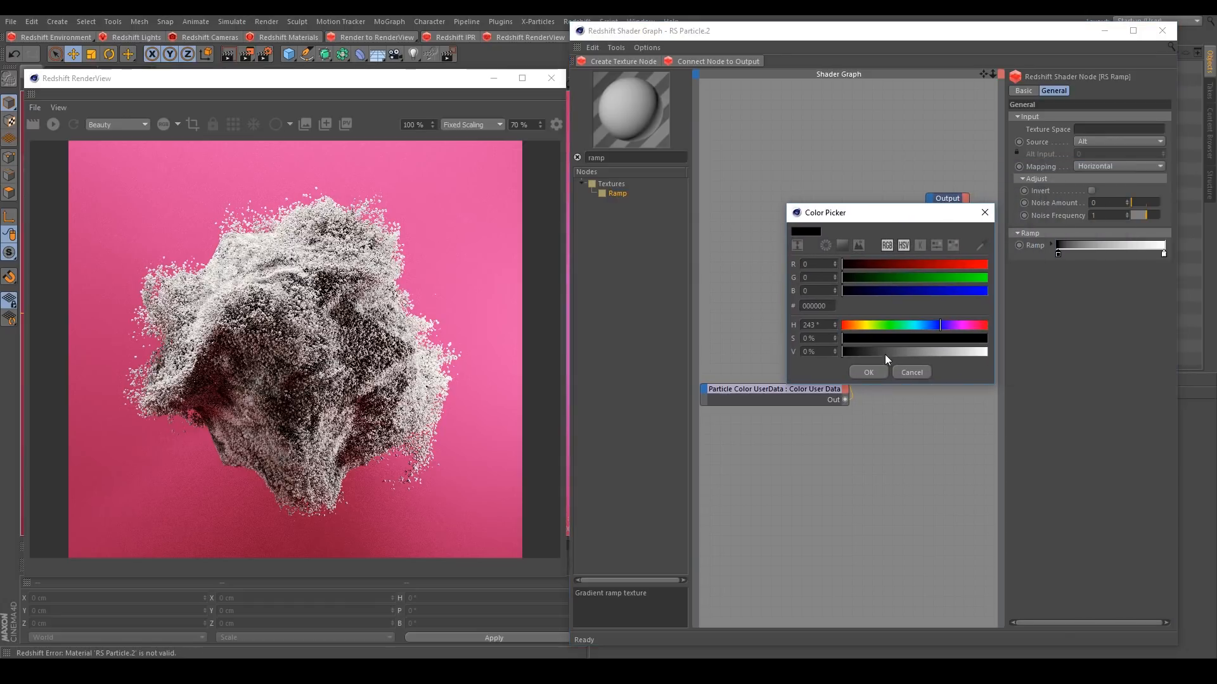
left_click(958, 338)
left_click(968, 351)
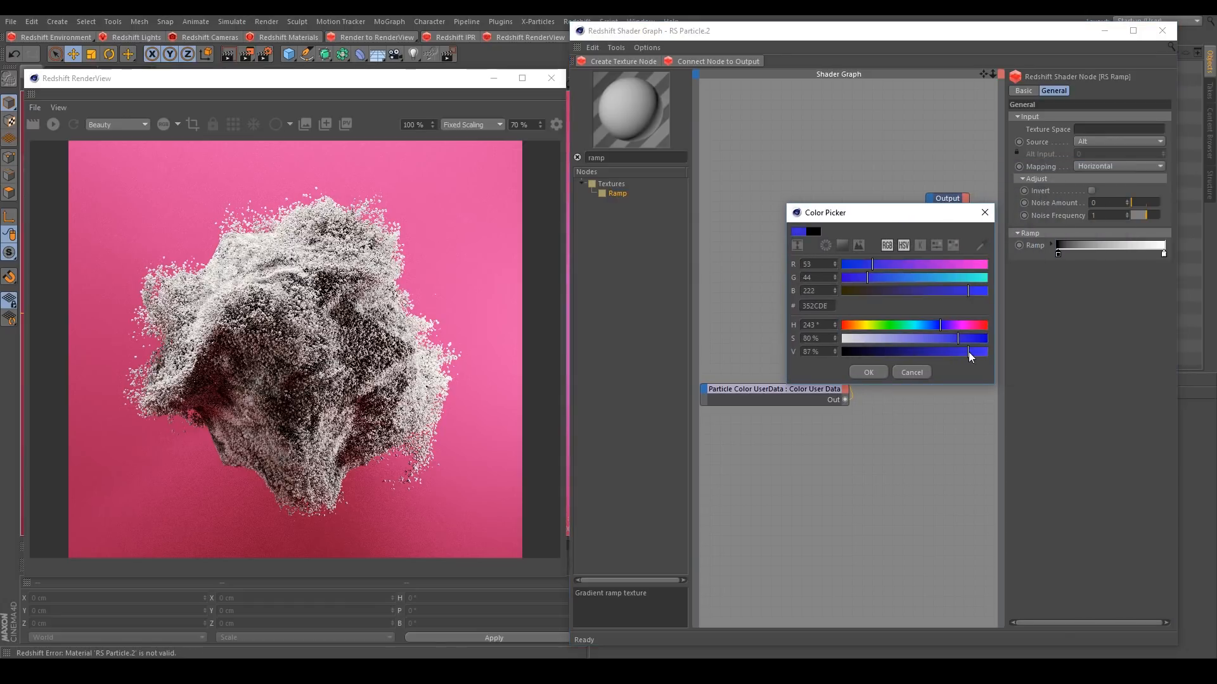
left_click(869, 372)
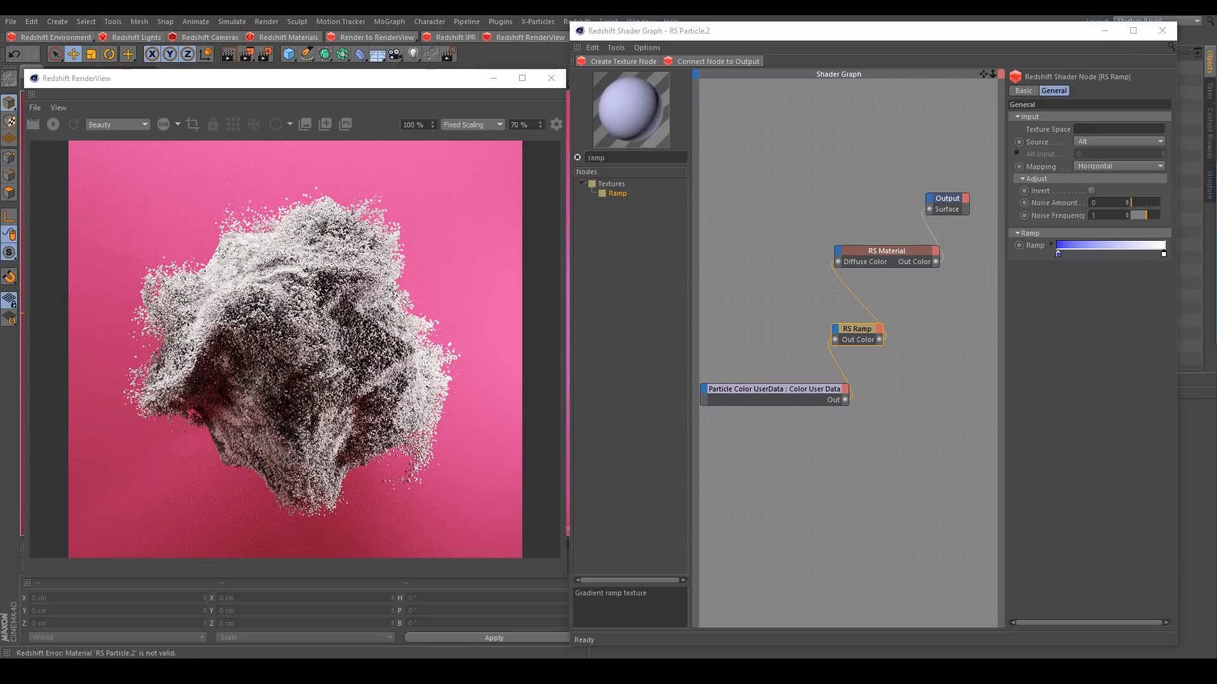
- Set the ramp's end knot to yellow with RGB 255, 216, 42, and restart the live render preview
double_click(1163, 253)
left_click(890, 350)
left_click_drag(891, 351, 877, 389)
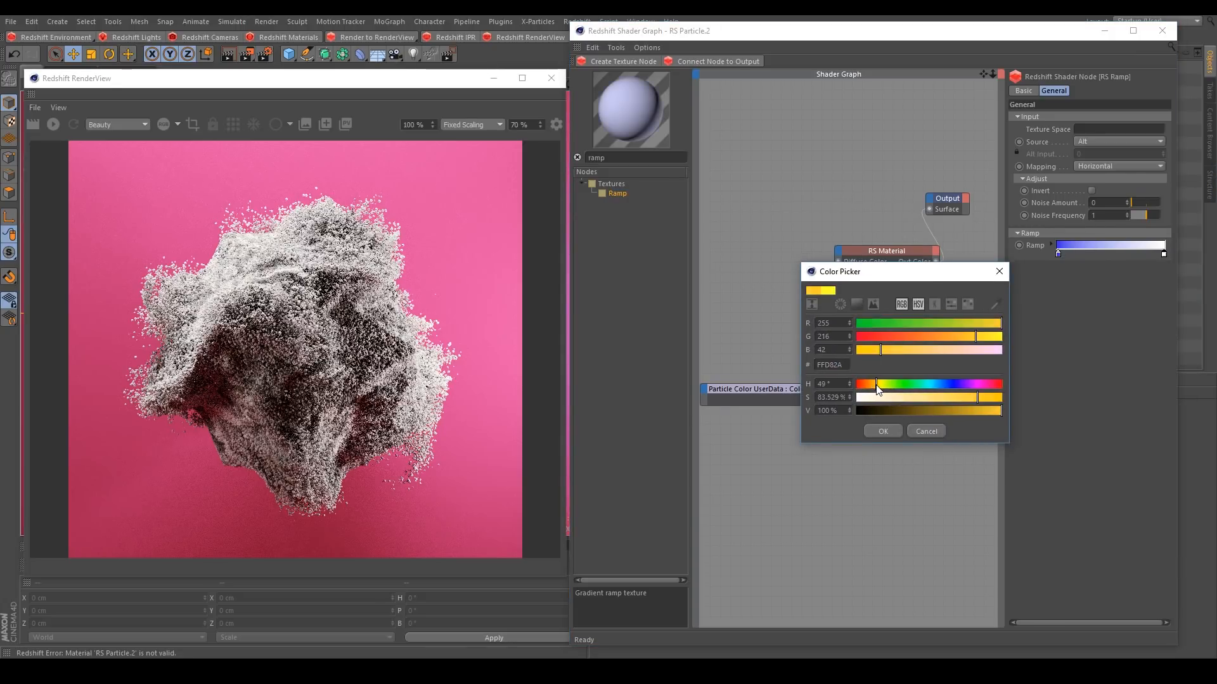
left_click(875, 428)
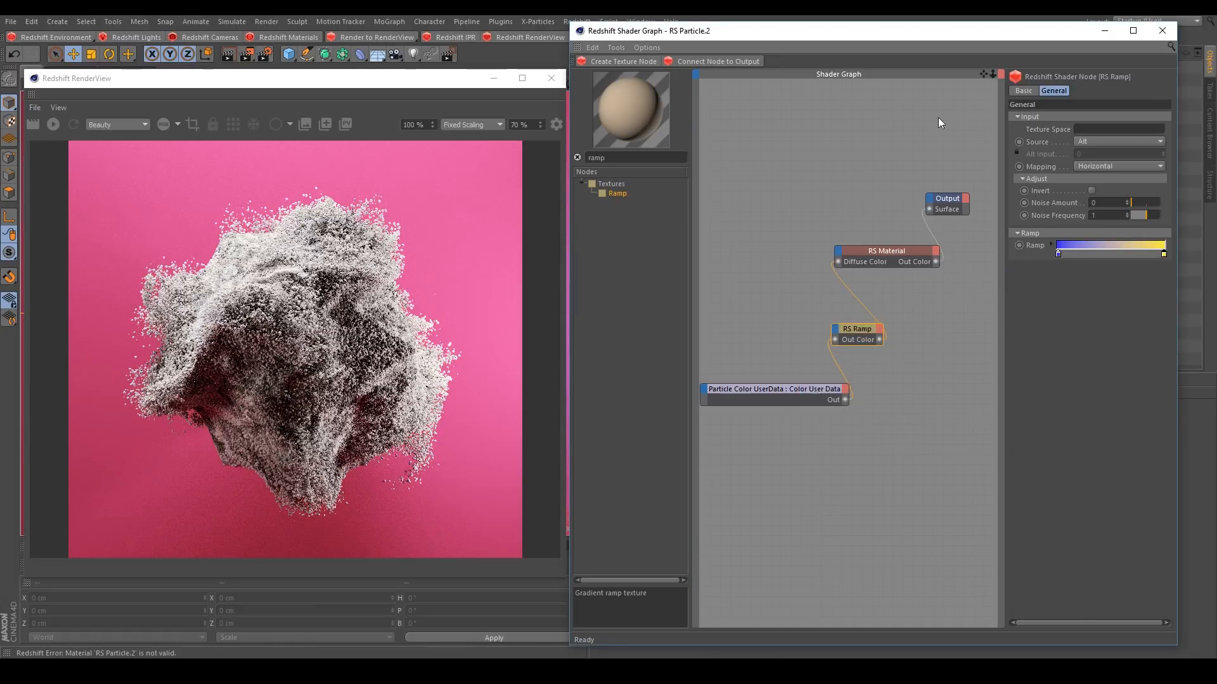
left_click(58, 131)
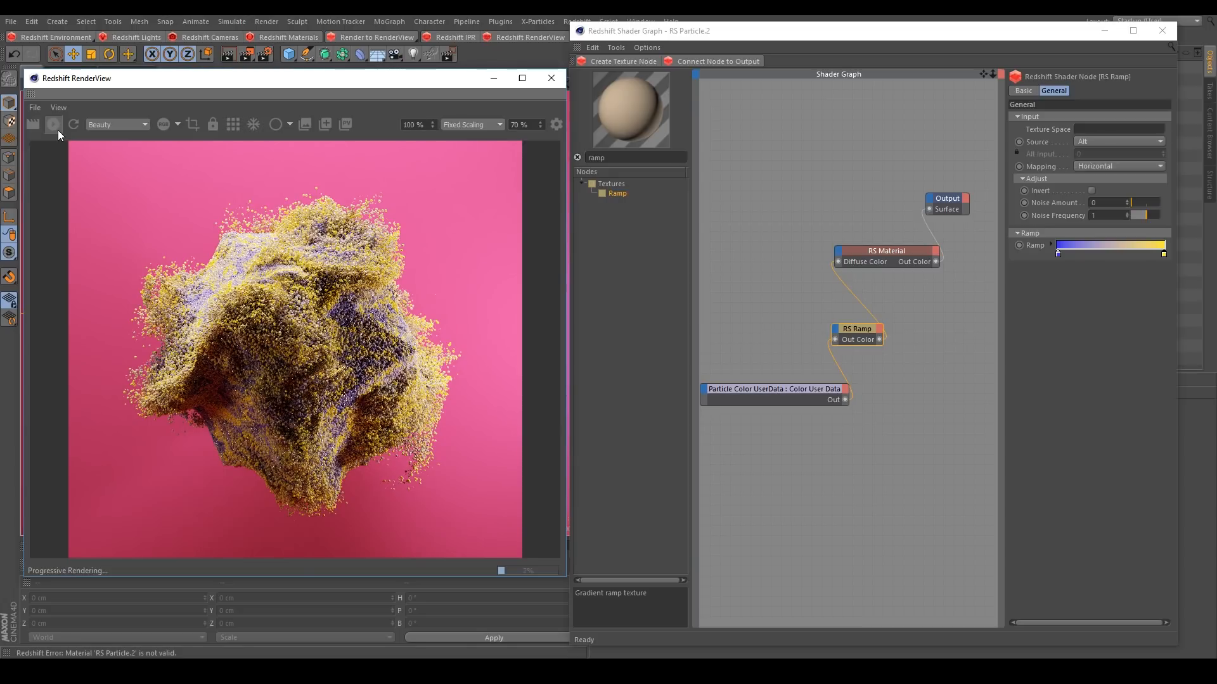
- Review the particle attribute choices offered by the Particle Color UserData node
left_click(776, 386)
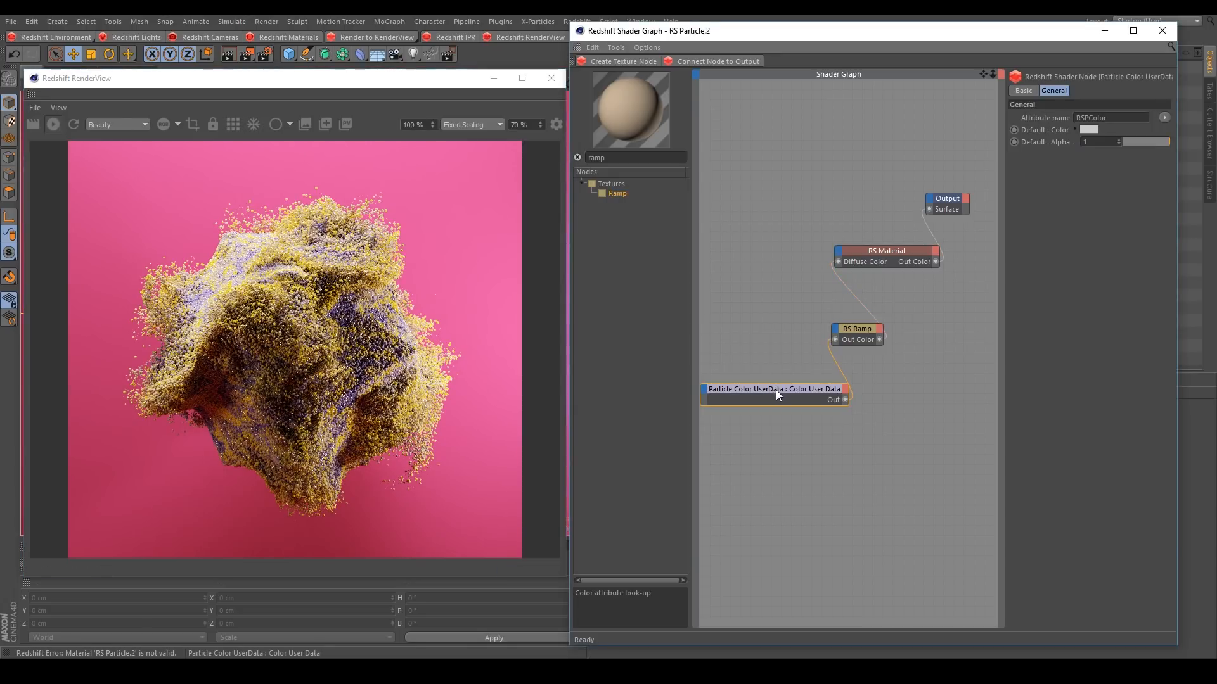
left_click(1165, 118)
mouse_move(1180, 157)
left_click(1154, 177)
- Add a Scalar User Data node below the color data node and set its attribute to the particles' Age Normalized
double_click(648, 158)
type("data")
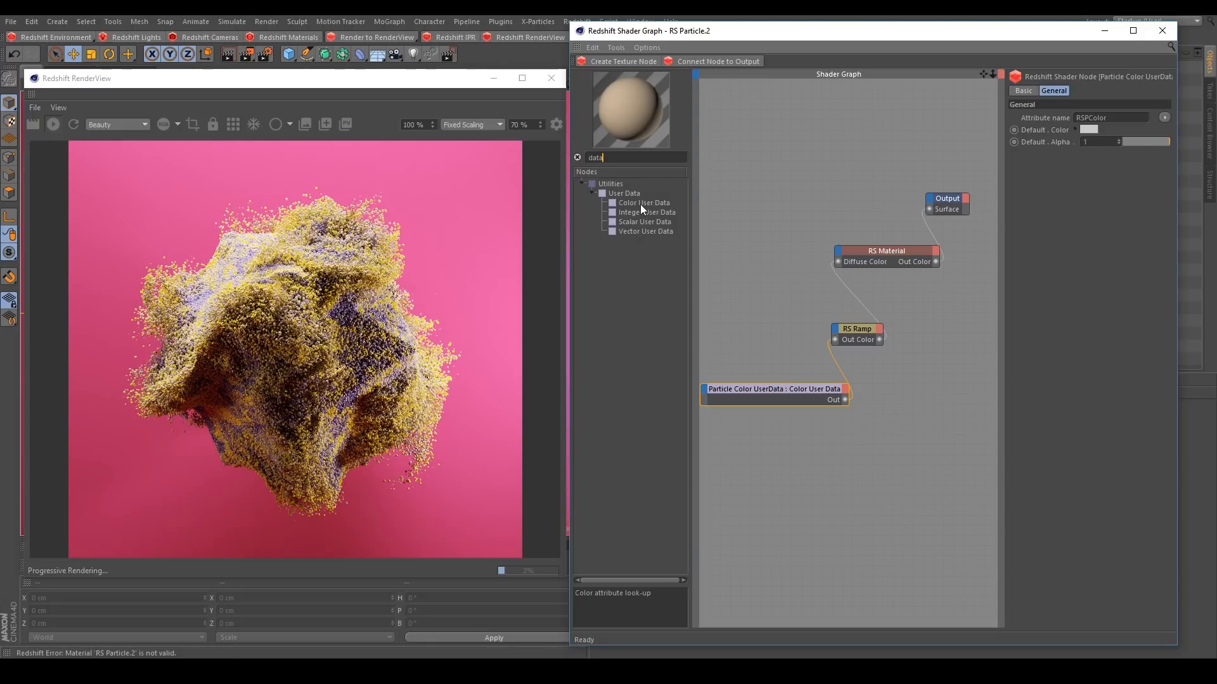
left_click(631, 221)
left_click(758, 479)
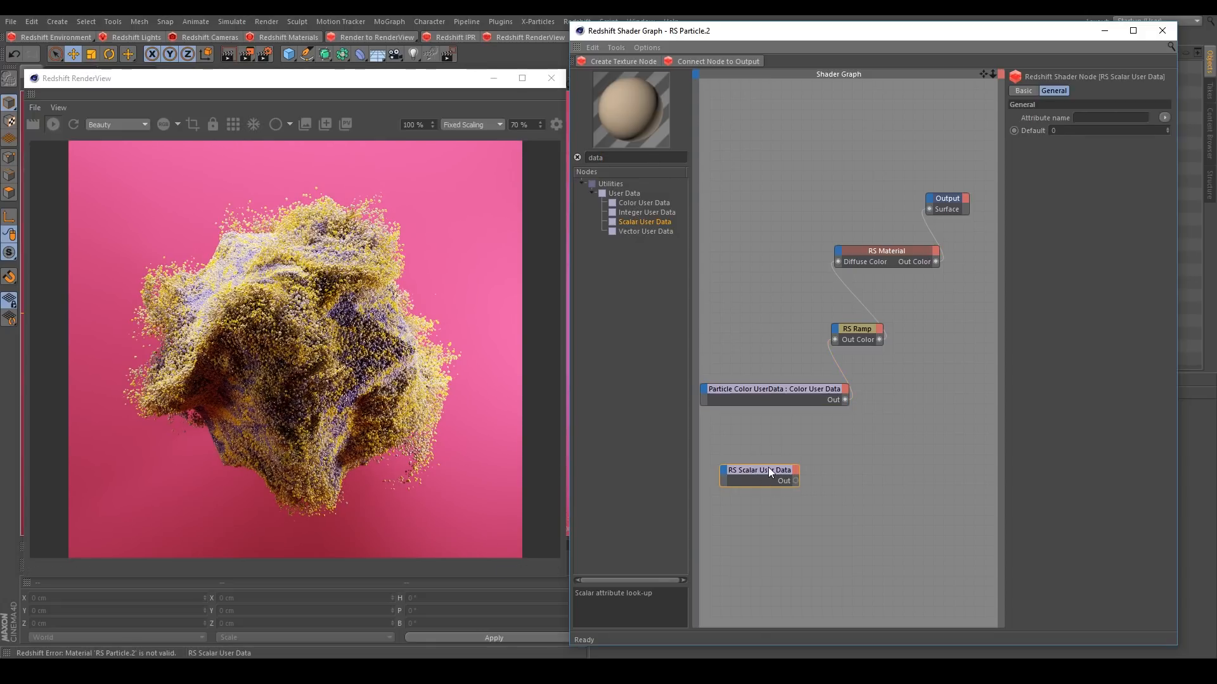
left_click(1163, 118)
mouse_move(1173, 156)
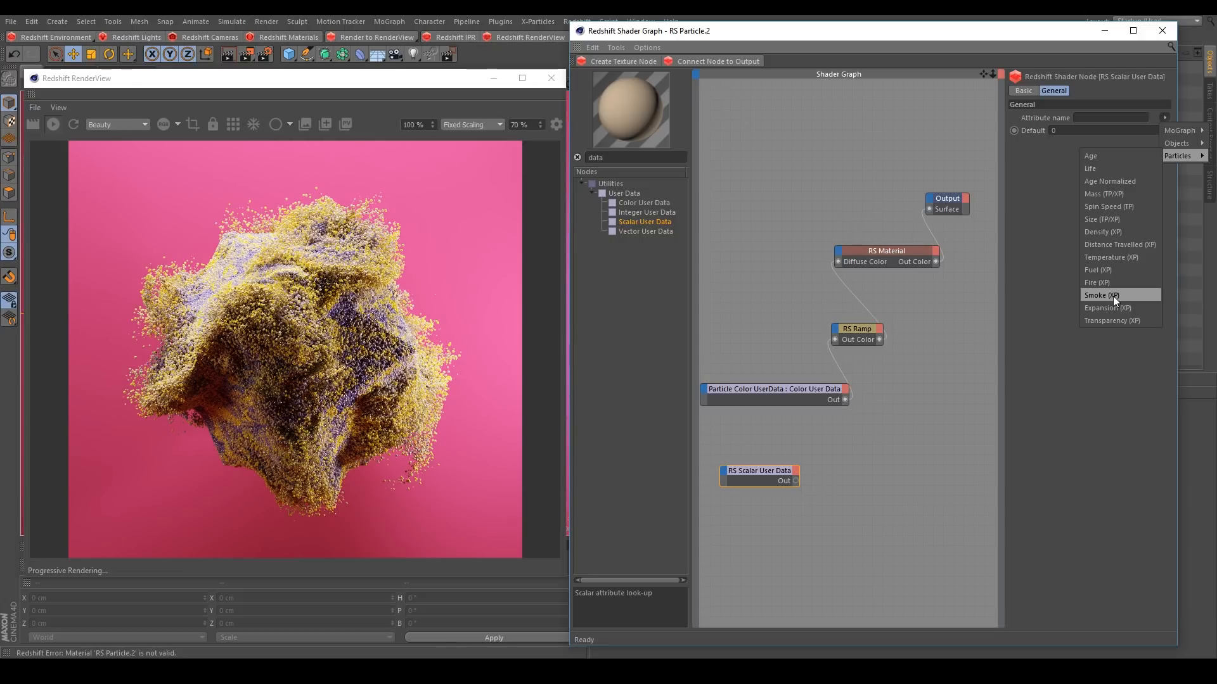
left_click(1107, 181)
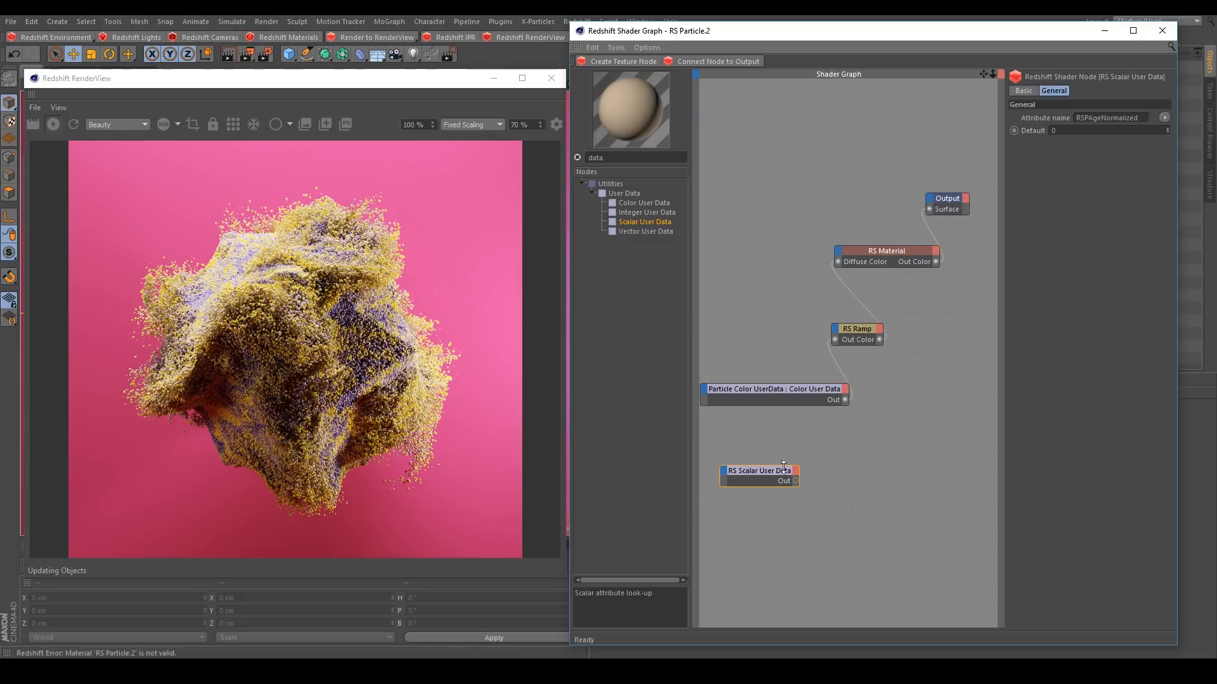
left_click_drag(786, 472, 794, 465)
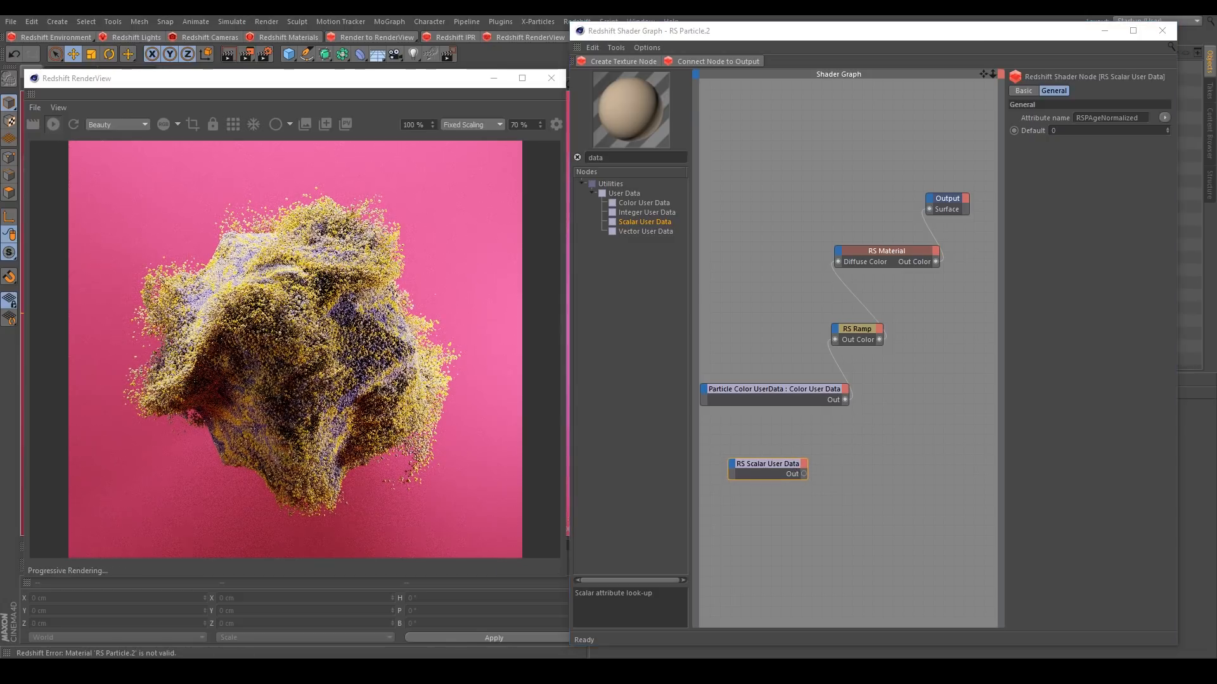
- Add a second Ramp node and wire it between the Scalar User Data output and the RS Material's Diffuse Color
double_click(610, 158)
type("ramp")
left_click_drag(780, 357, 839, 263)
mouse_move(854, 453)
left_click(897, 454)
left_click_drag(845, 451, 862, 455)
- Set the new ramp's Source to Alt and recolor its black start knot to dark green
left_click(1090, 142)
left_click(1094, 168)
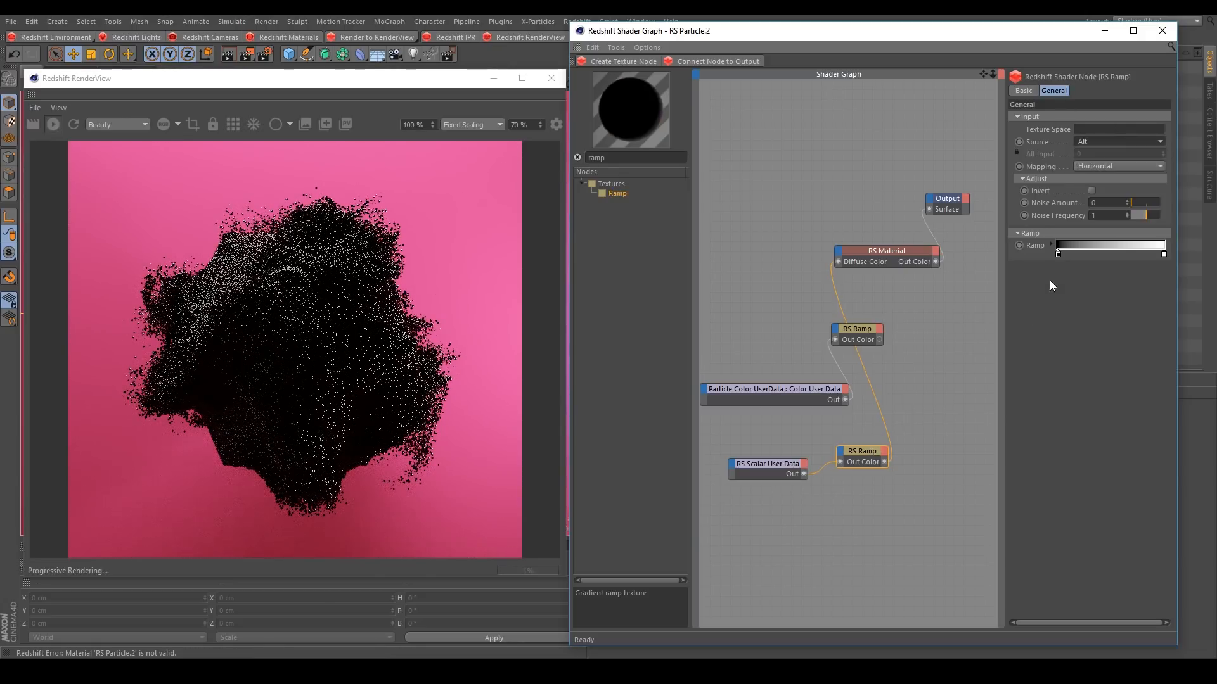
double_click(1057, 253)
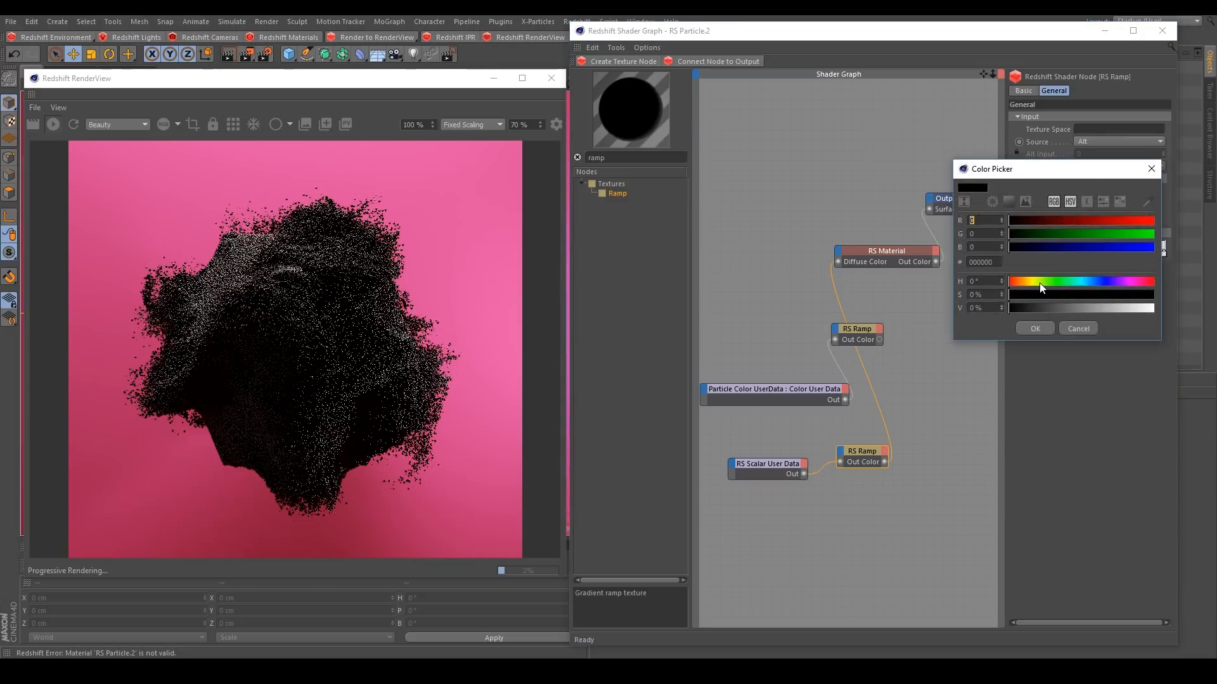
left_click(1046, 283)
mouse_move(1071, 294)
left_mouse_down()
mouse_move(1099, 294)
mouse_move(1047, 309)
mouse_move(1076, 295)
mouse_move(1066, 305)
left_mouse_up()
left_click(1057, 308)
left_click(1061, 306)
left_click(1036, 328)
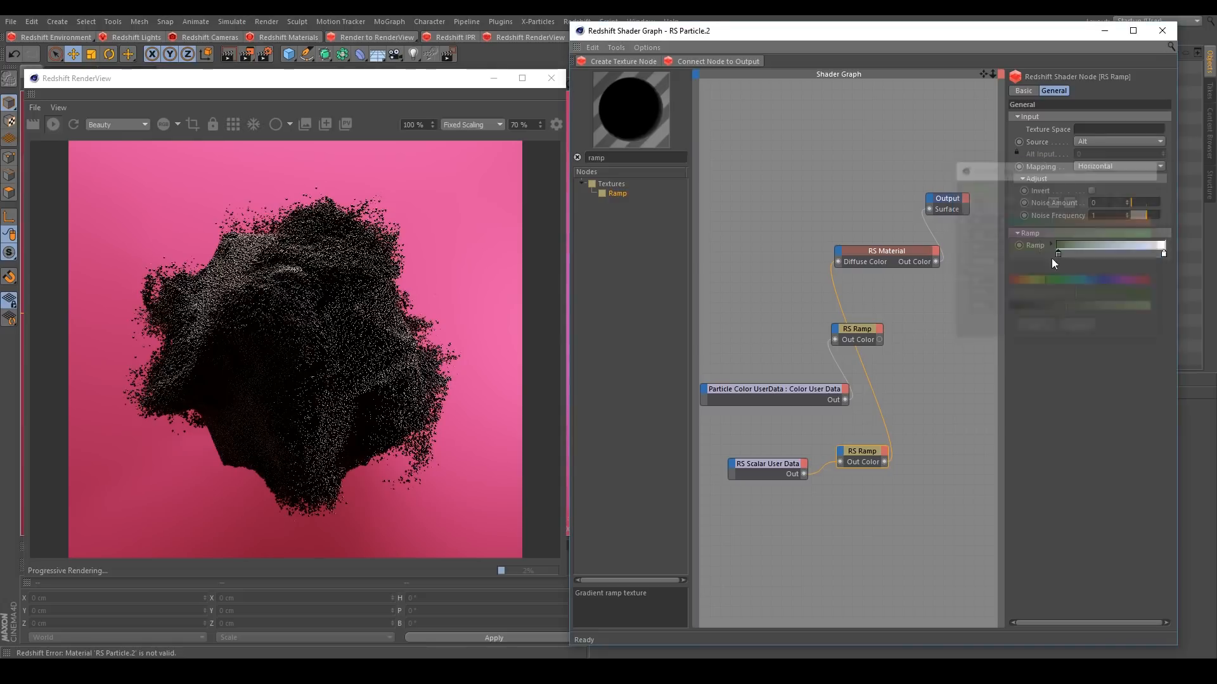
- Add a second knot near the ramp's start and color it blue with RGB 82, 107, 154
left_click(1081, 253)
double_click(1081, 253)
mouse_move(1099, 283)
left_mouse_down()
mouse_move(1119, 280)
mouse_move(1100, 294)
left_mouse_up()
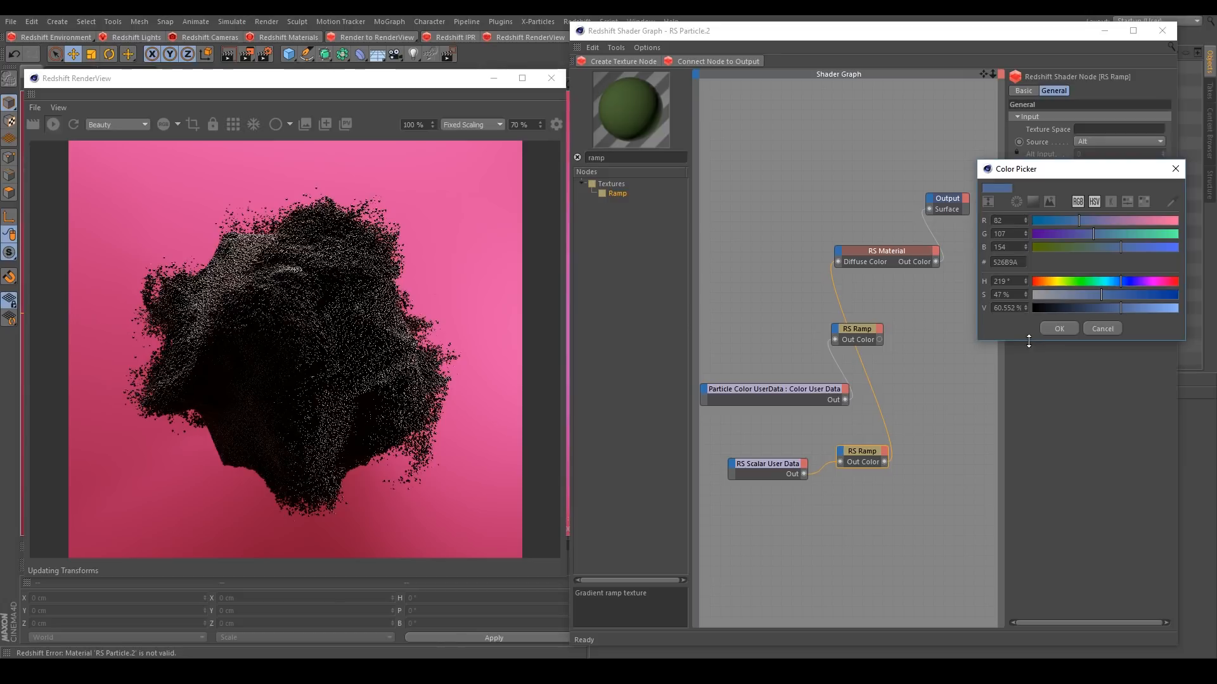
left_click(1059, 328)
- Add a third knot near the middle of the ramp and color it saturated pink
double_click(1104, 255)
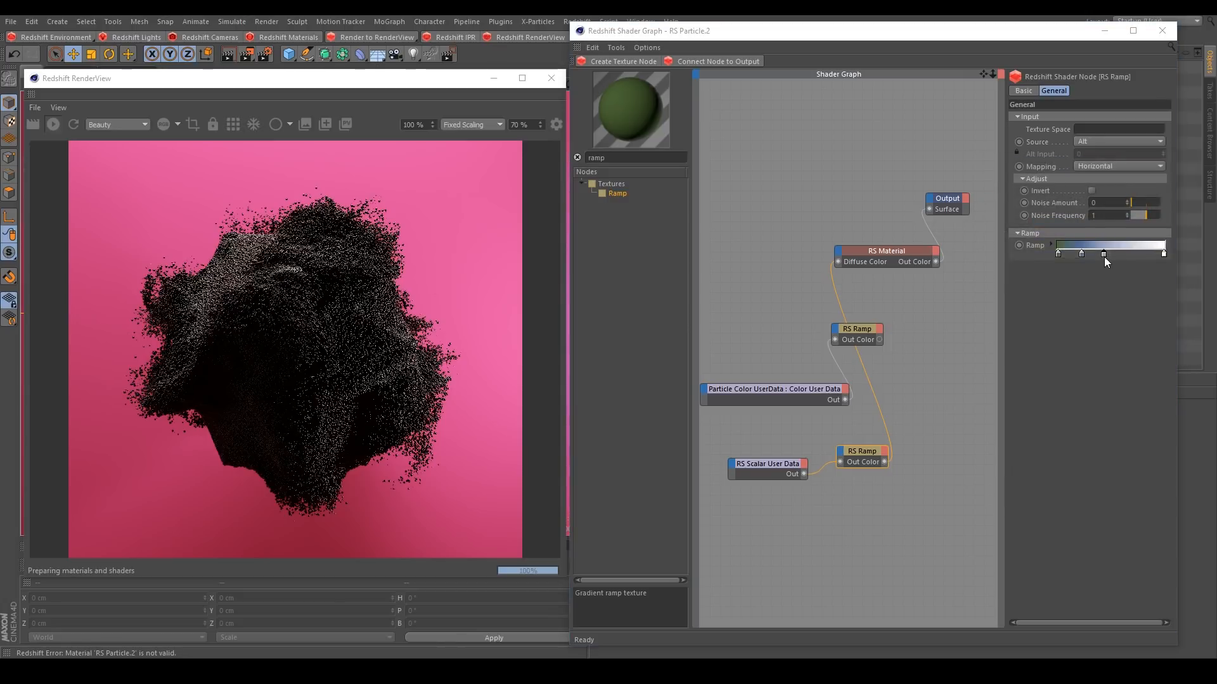
left_click_drag(1143, 286, 1189, 287)
left_click_drag(1096, 298, 1138, 300)
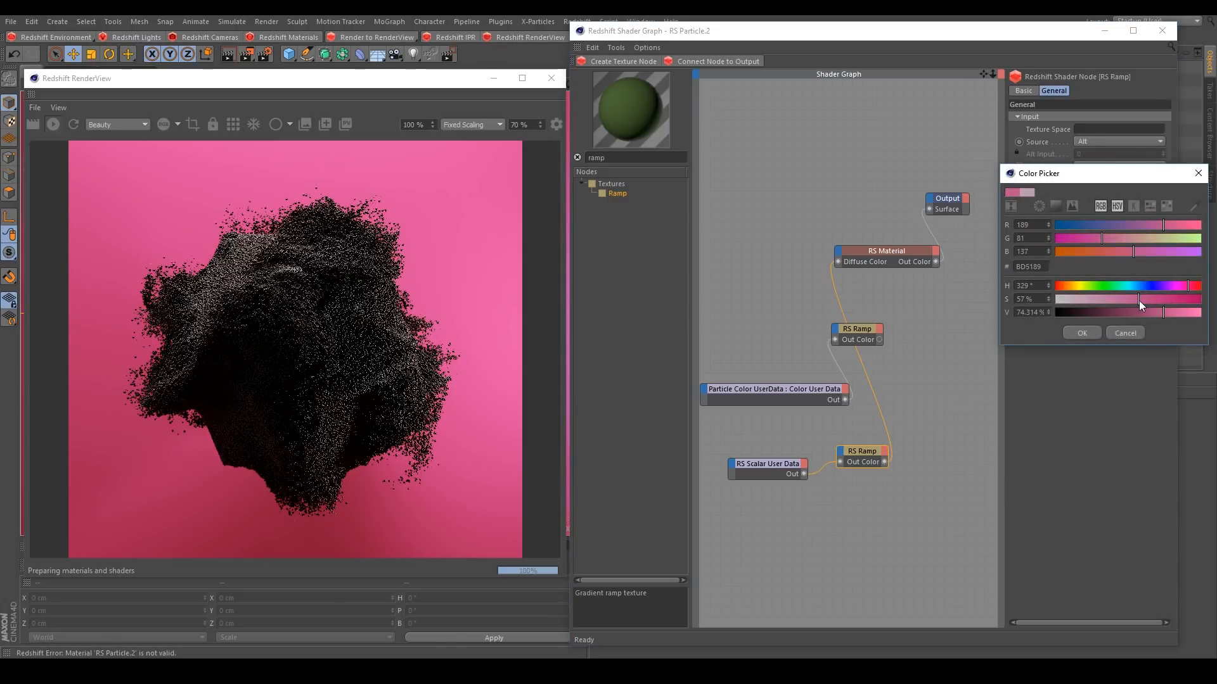
left_click(1189, 286)
left_click(1153, 298)
left_click(1083, 333)
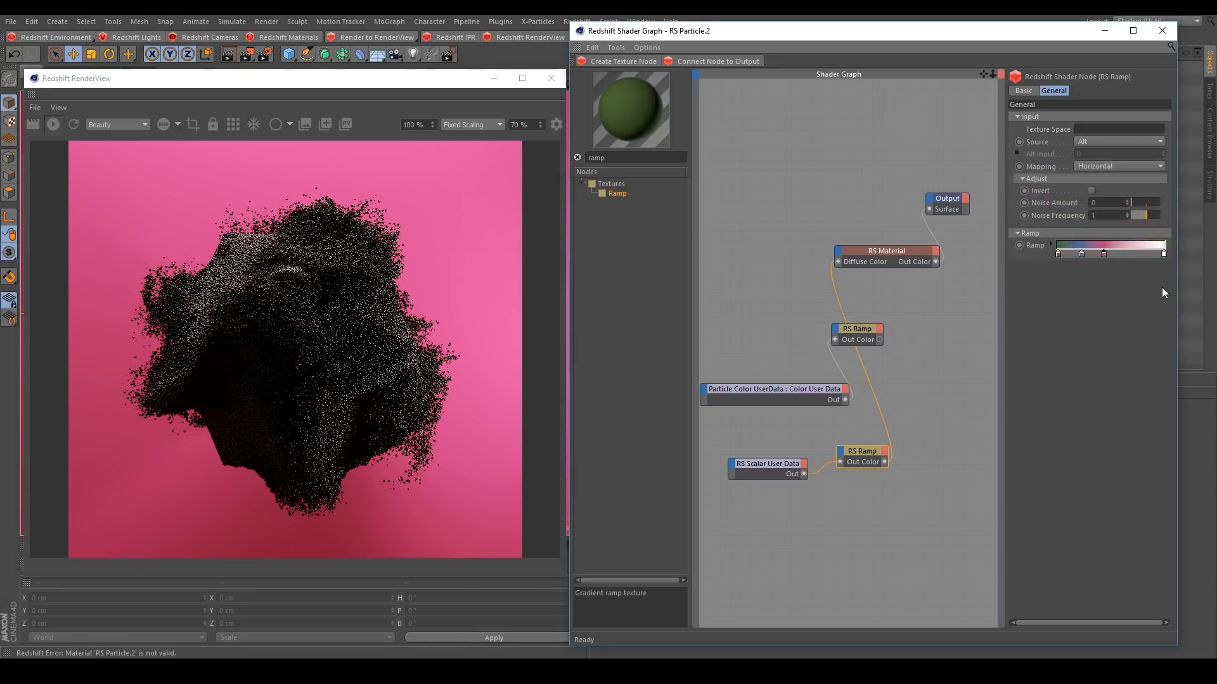
- Add a fourth pale knot, tint the end knot cream, and distribute the ramp's knots evenly
double_click(1128, 254)
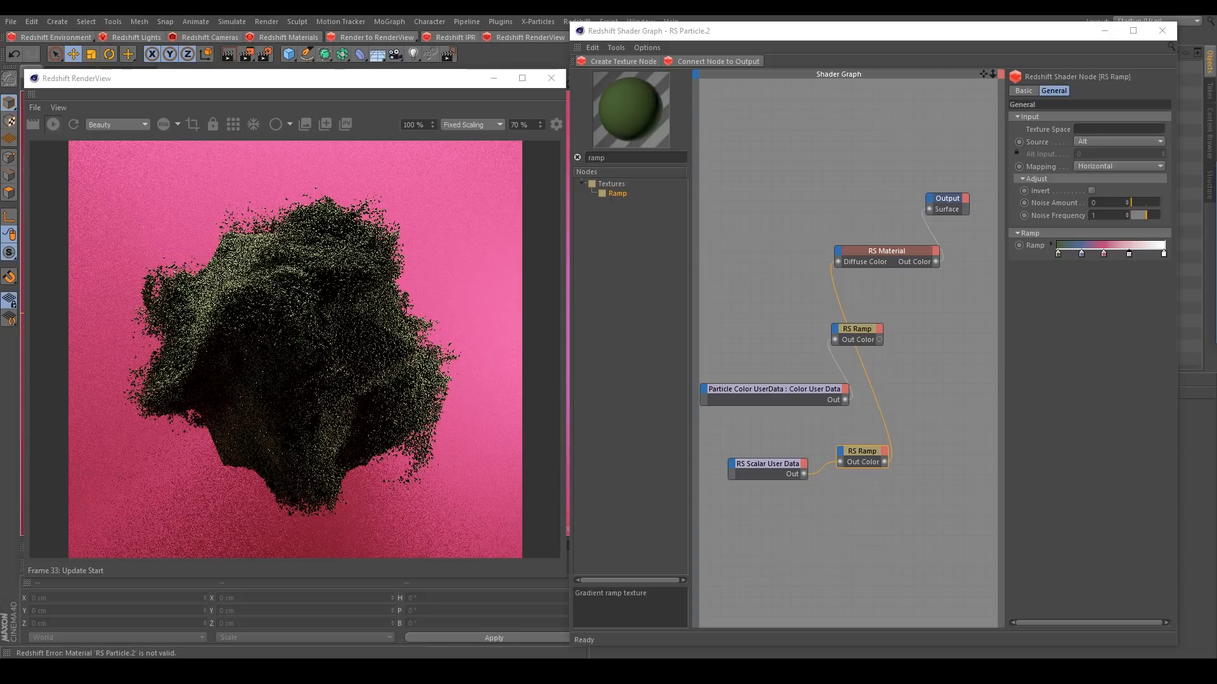
double_click(1165, 254)
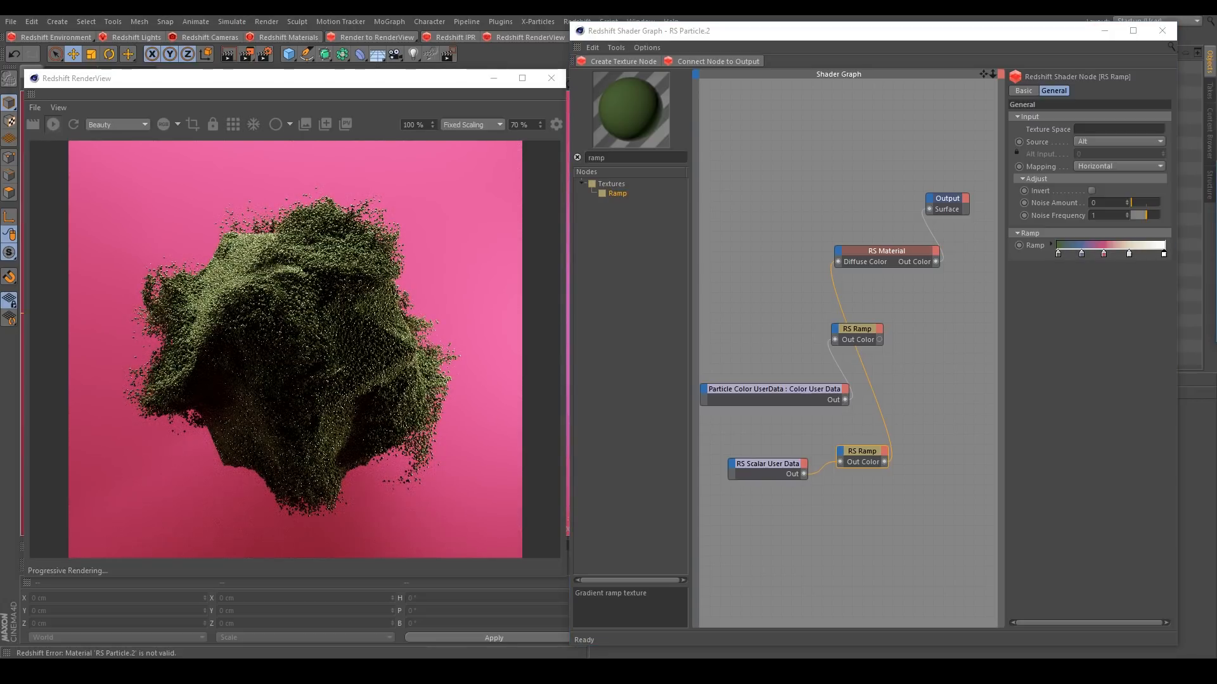
right_click(1091, 244)
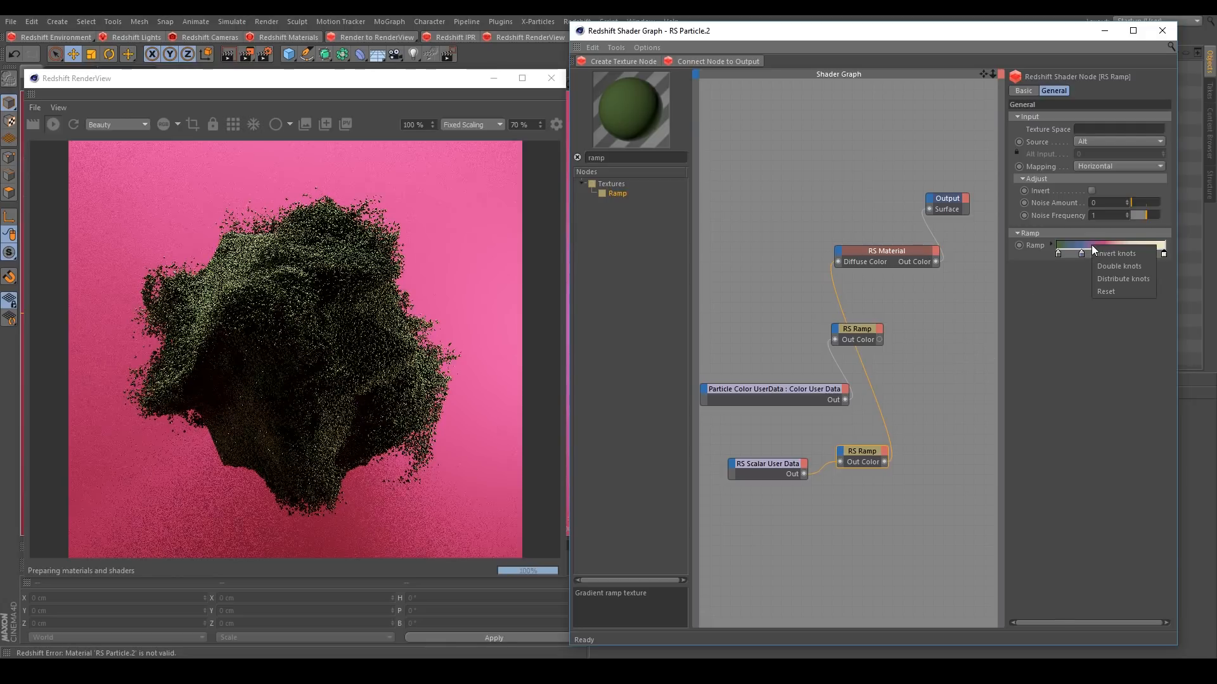
left_click(1119, 280)
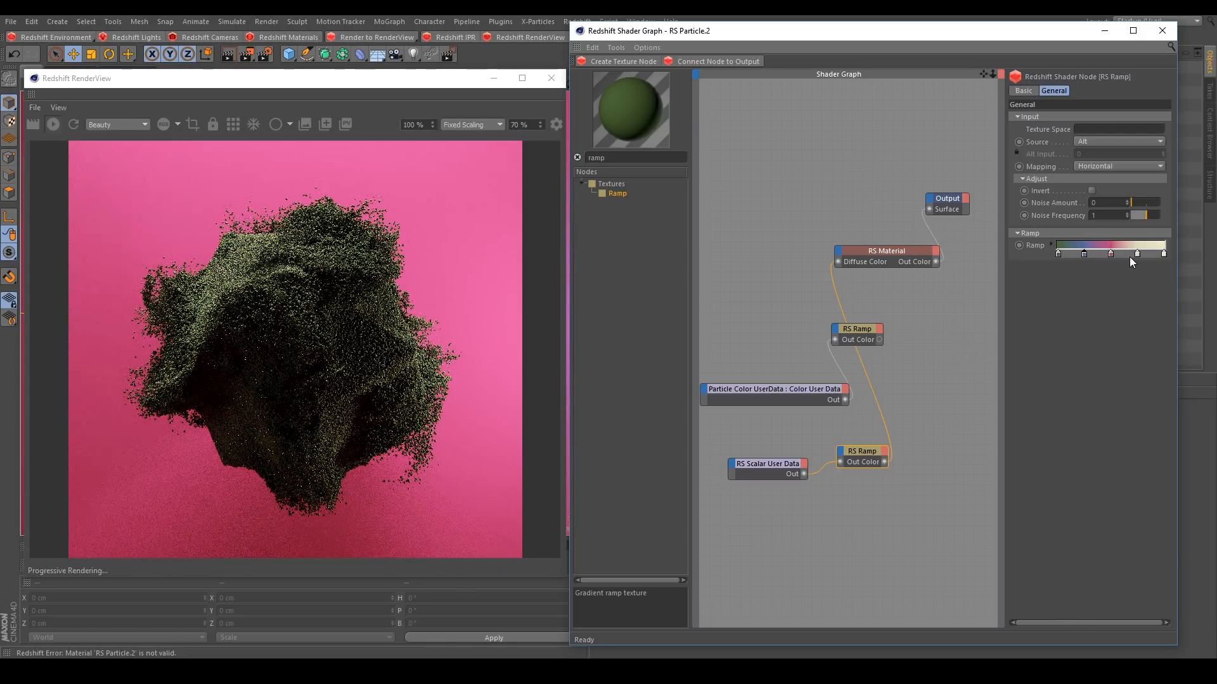
- Replay the simulation from the start to frame 11, restart the live render, and inspect the particle colors up close
left_click(57, 124)
left_click_drag(146, 83, 151, 60)
left_click(280, 565)
left_click_drag(243, 54, 543, 59)
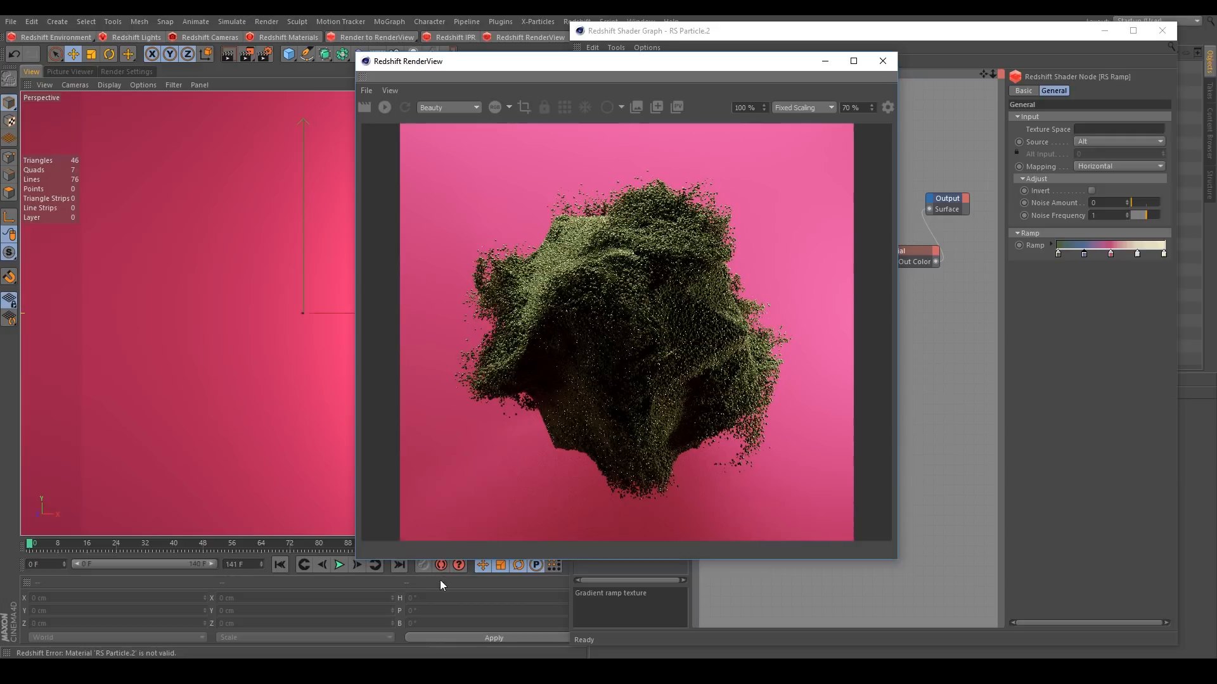
left_click(340, 565)
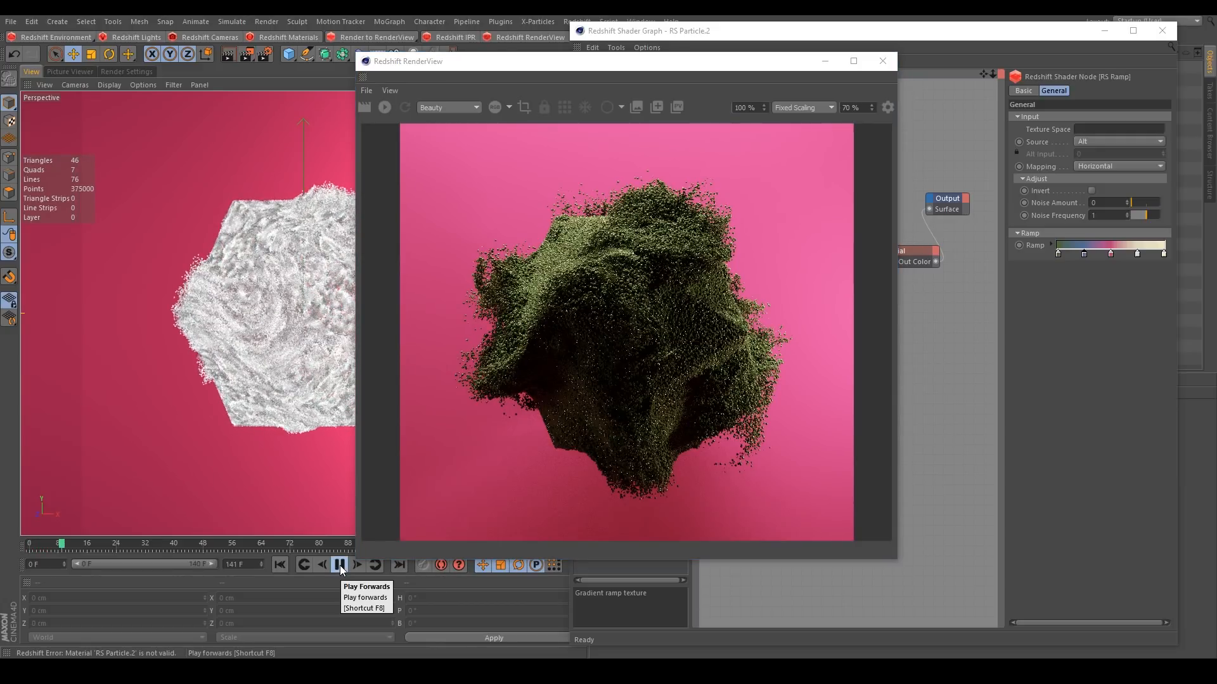
left_click(339, 565)
left_click(383, 106)
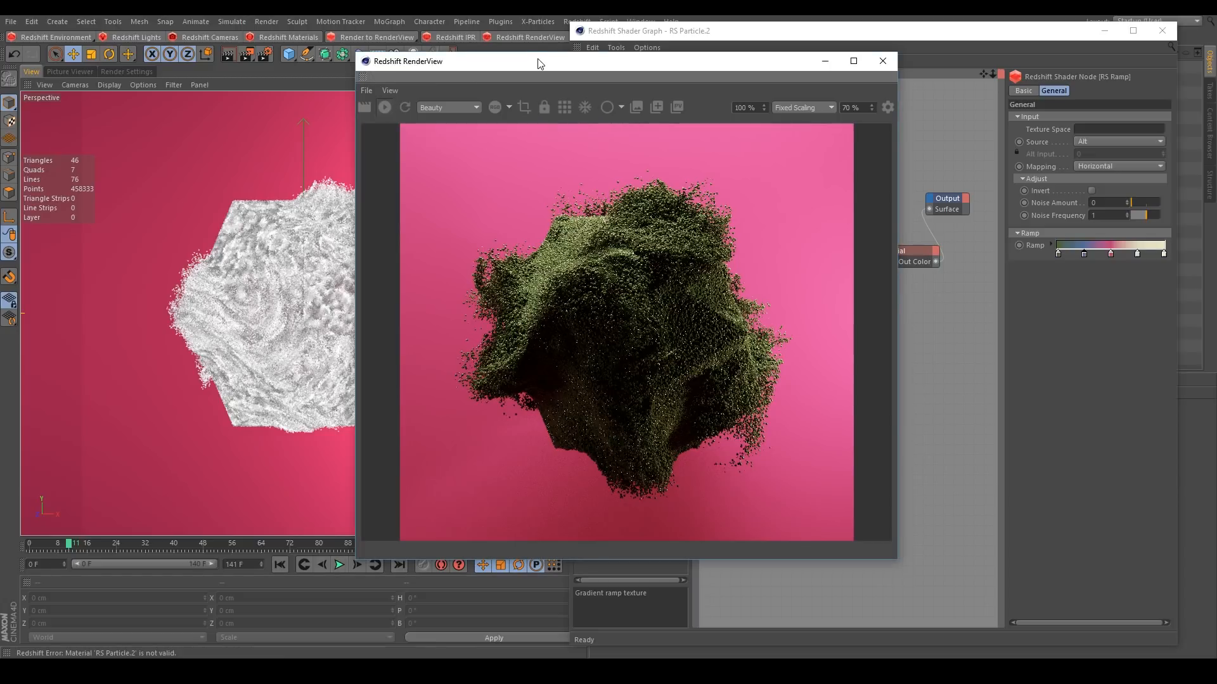
left_click_drag(543, 64, 339, 90)
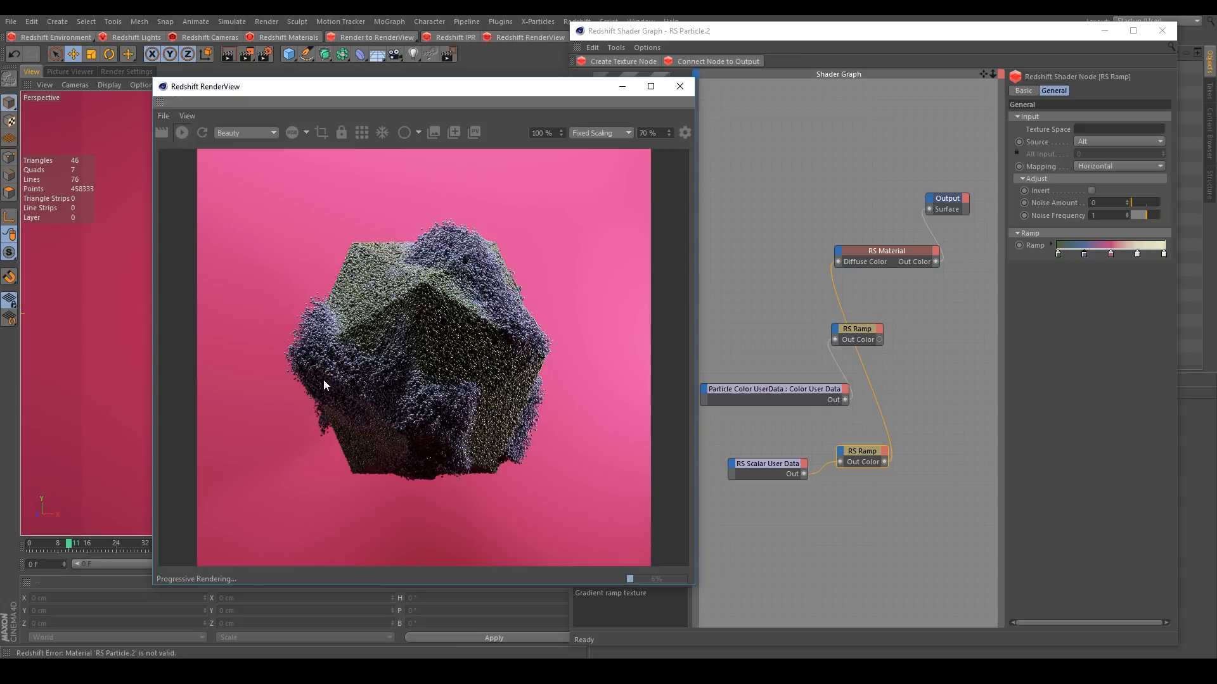
scroll(321, 372, "up", 5)
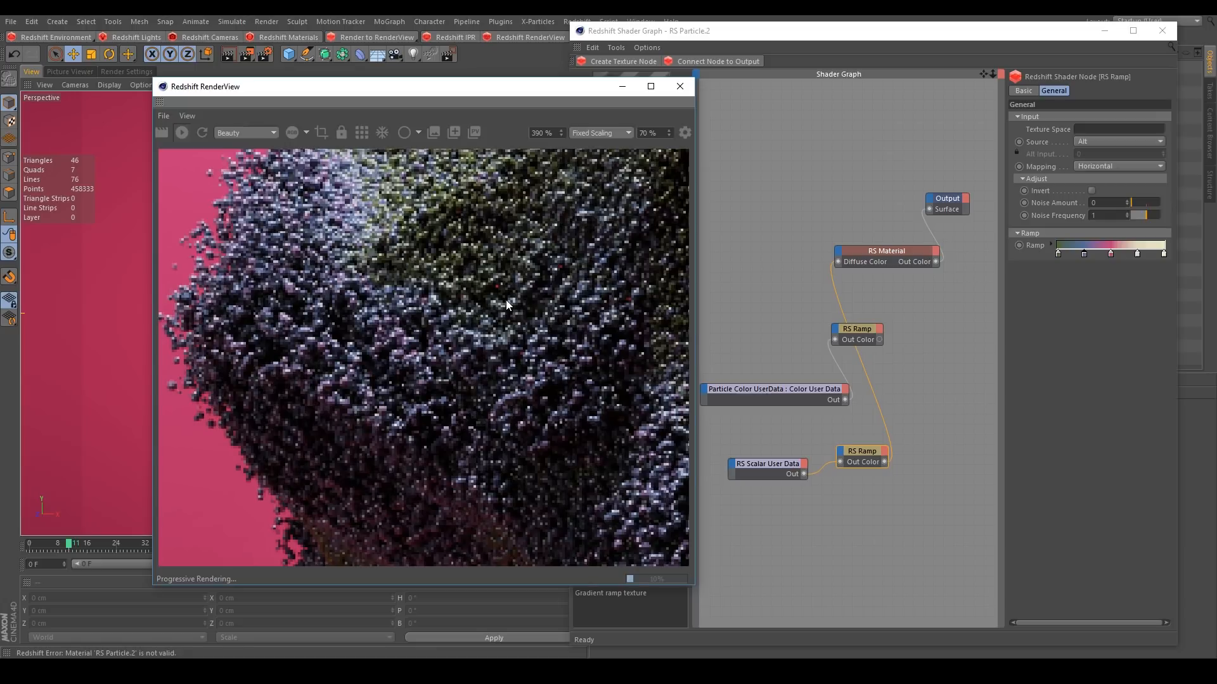
scroll(506, 299, "down", 5)
- Play the simulation on to frame 21 and render that frame in the live preview
left_click_drag(276, 91, 298, 60)
left_click(338, 564)
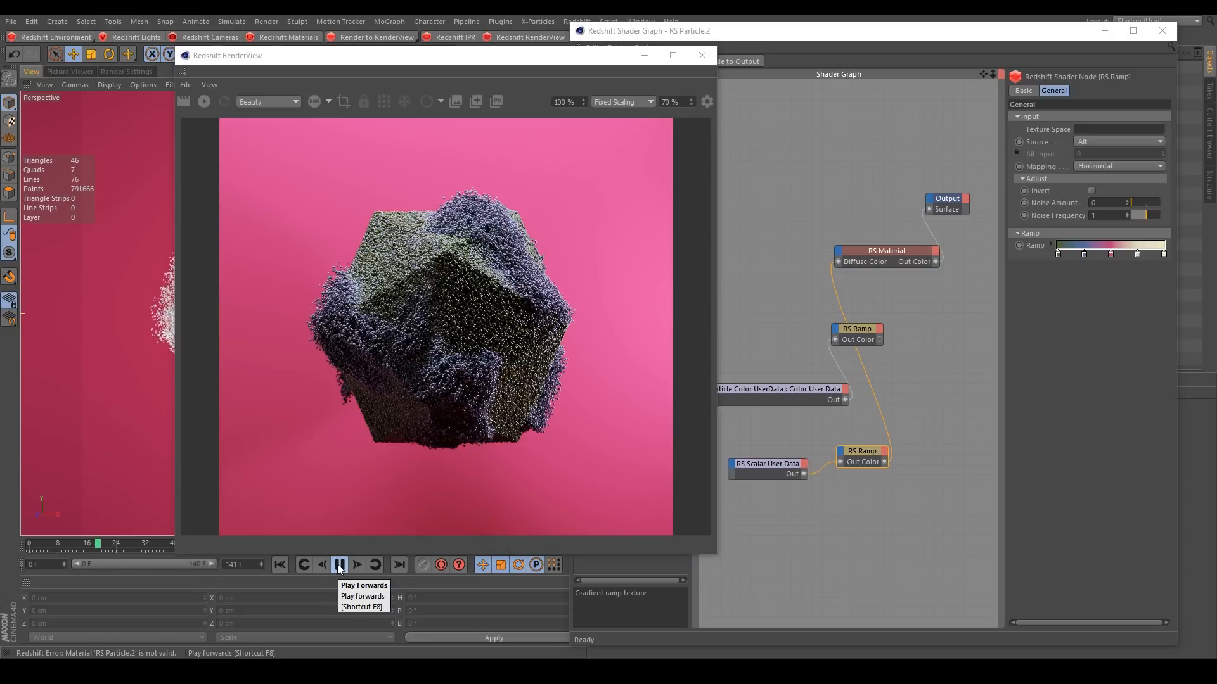
left_click(339, 565)
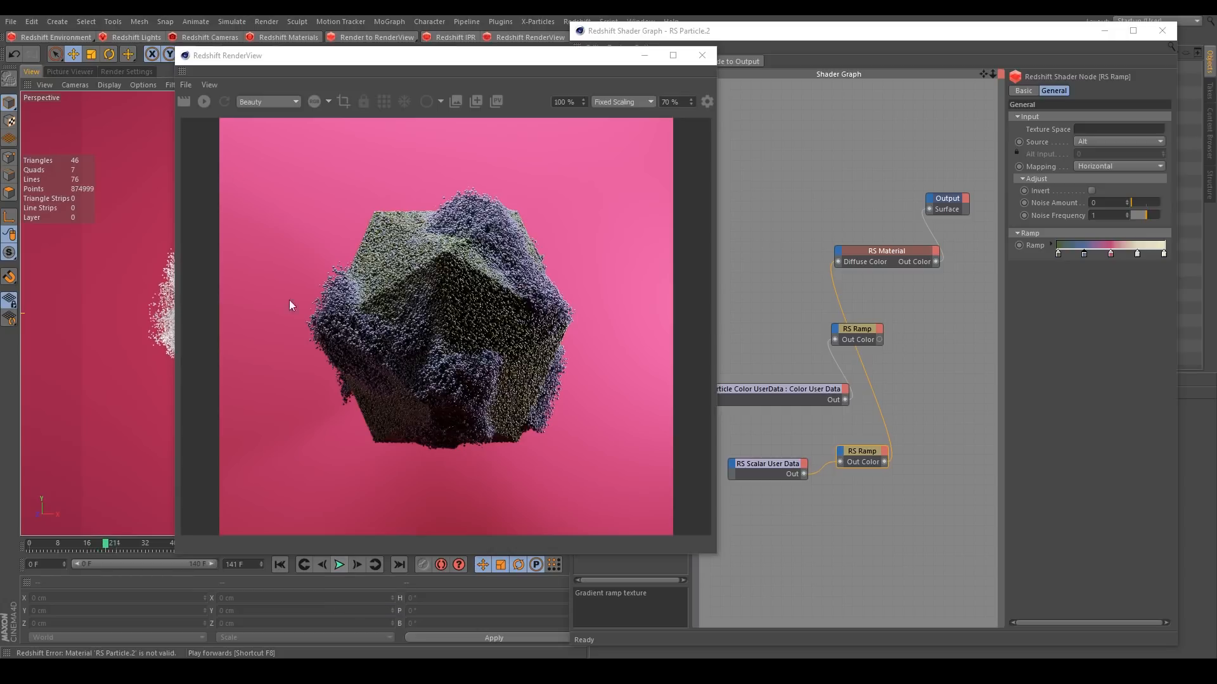
left_click(209, 106)
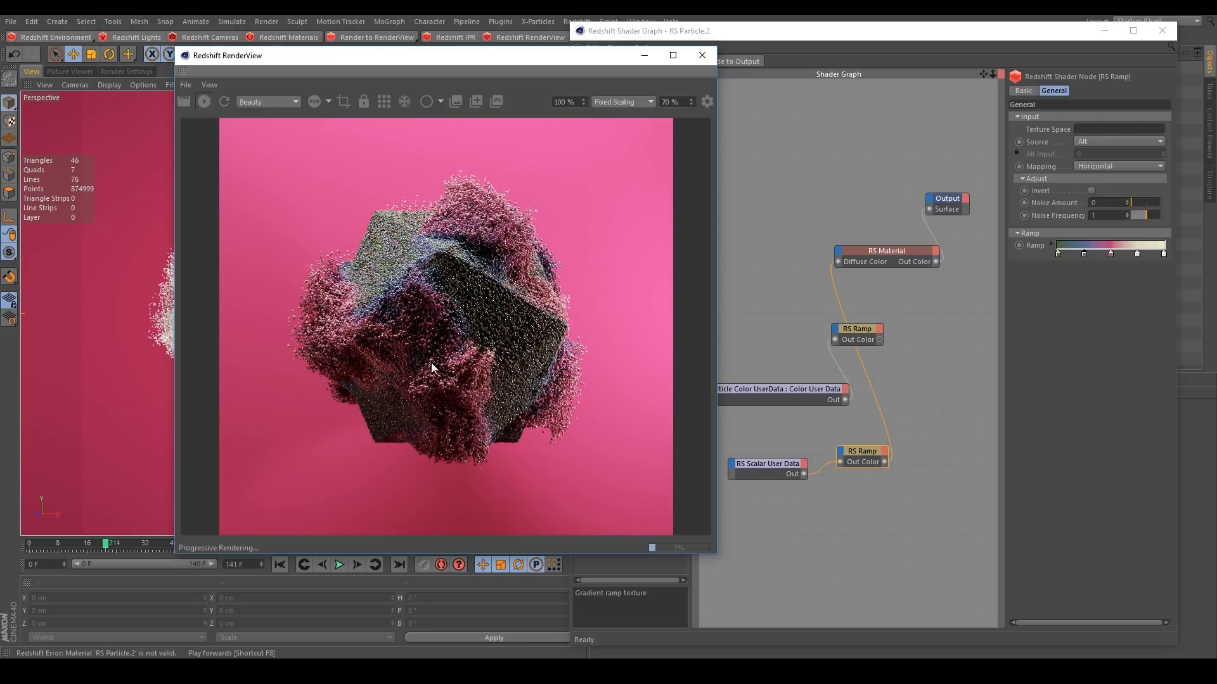
- Stop the live render, advance the simulation to frame 28, and render the older particles
left_click(208, 105)
left_click(339, 565)
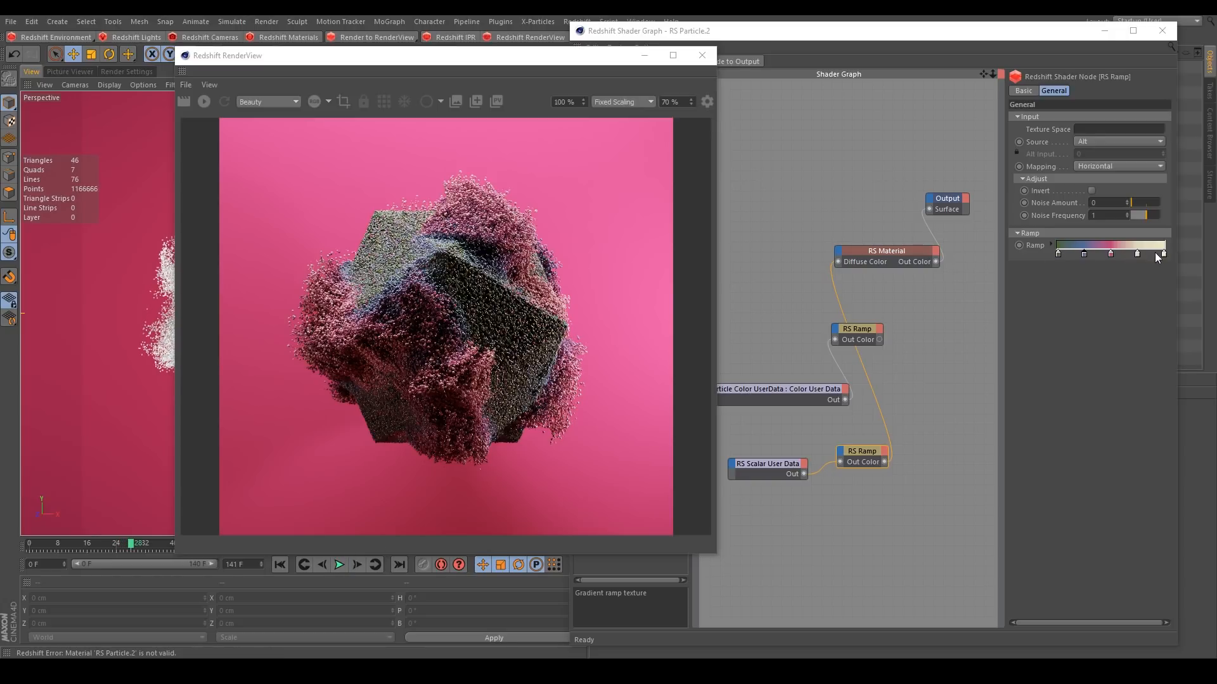
left_click(205, 101)
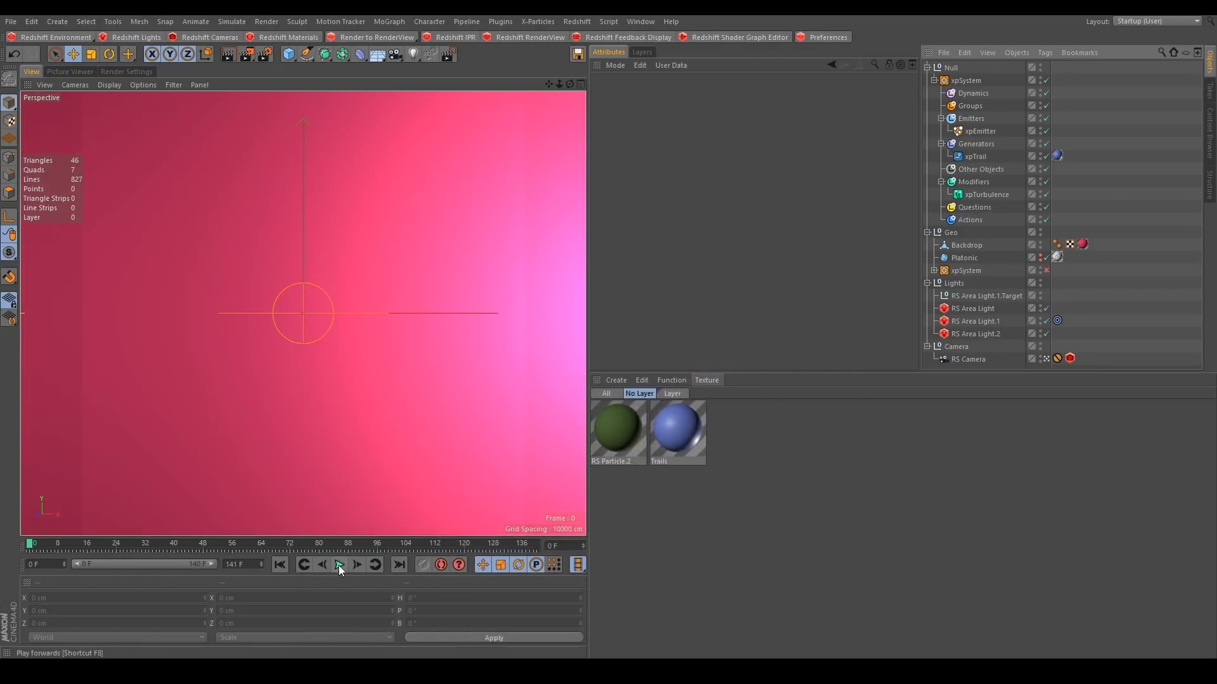
- Play the trail simulation to frame 86 and show the xpTurbulence modifier's settings
left_click(339, 564)
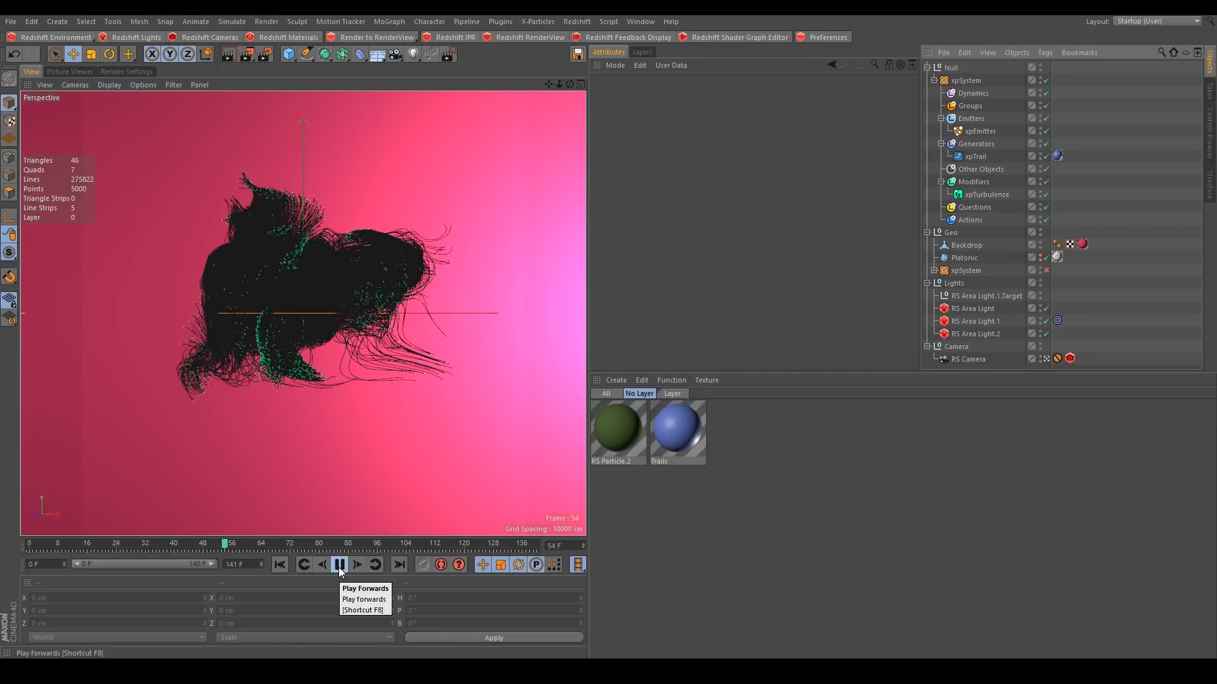
left_click(982, 195)
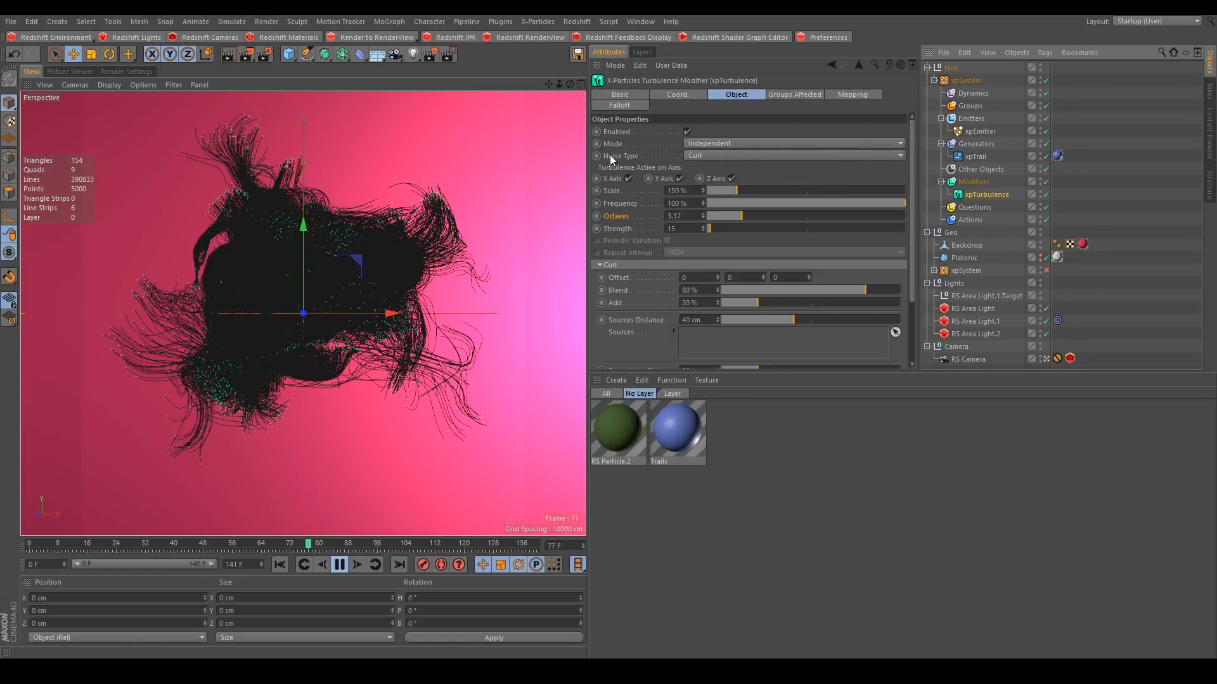
left_click(339, 565)
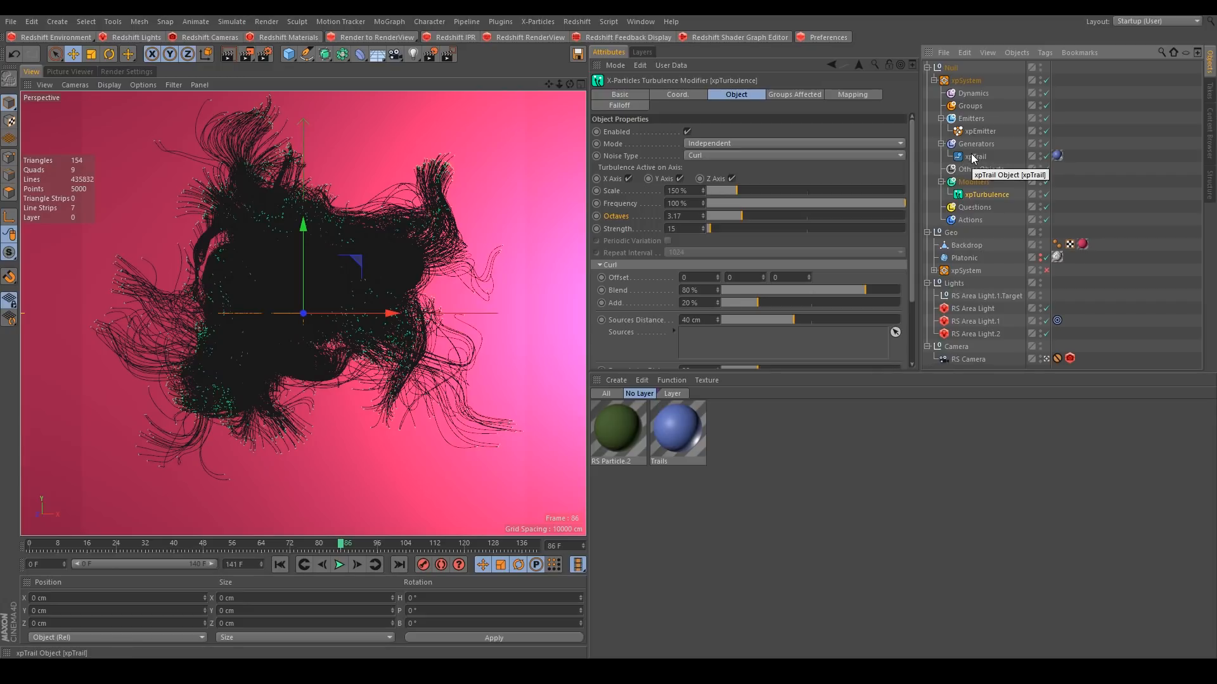
- Test render the untagged trails in Redshift RenderView, stop the render, and minimize the render window
left_click(685, 670)
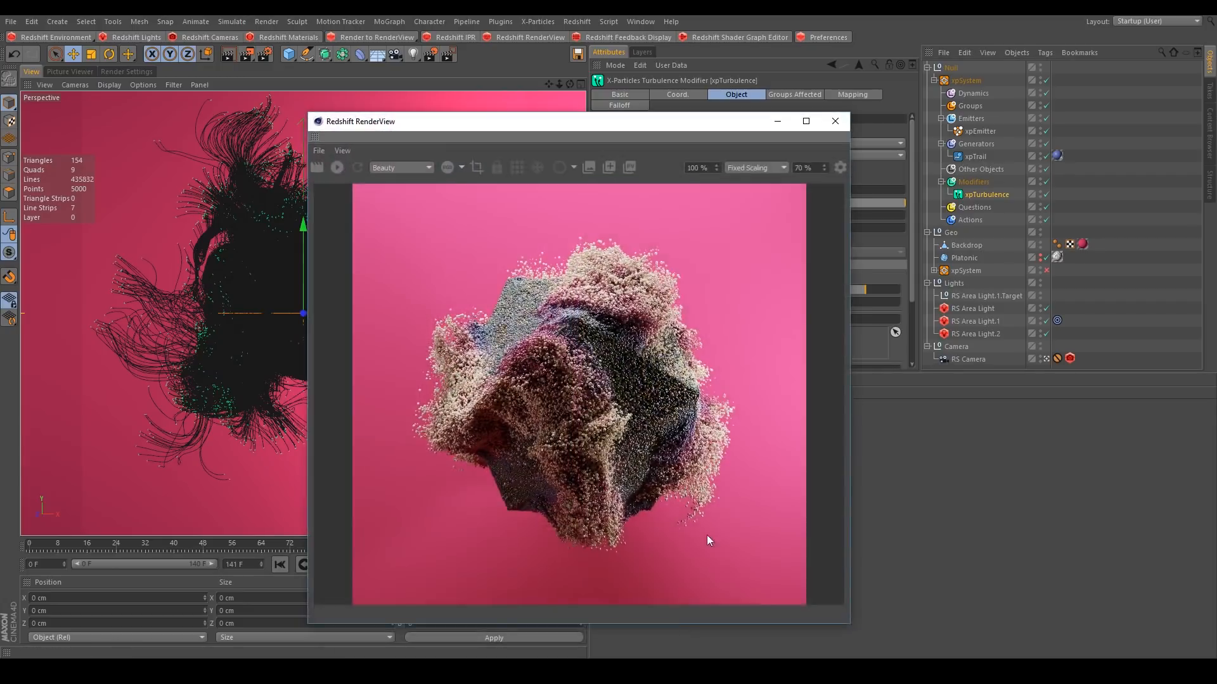
left_click(339, 170)
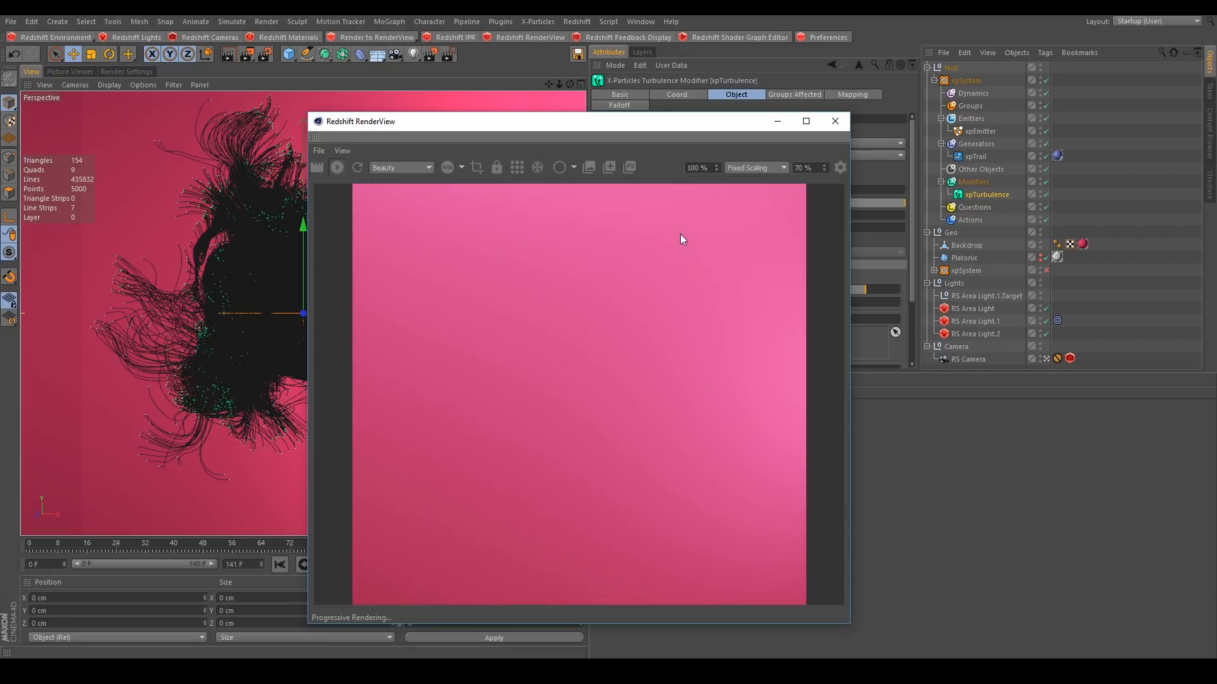
left_click(342, 168)
left_click(780, 123)
- Add a Redshift Object tag to xpTrail and set its Curve mode to Cylinders
right_click(980, 195)
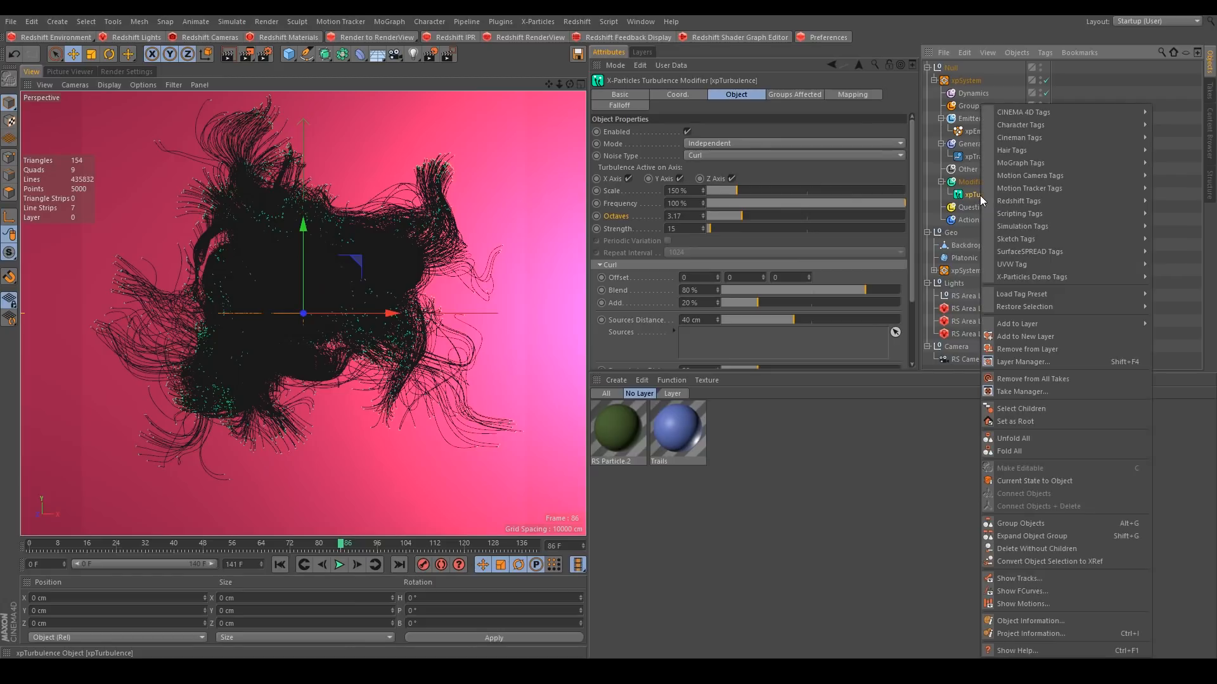
left_click(1187, 204)
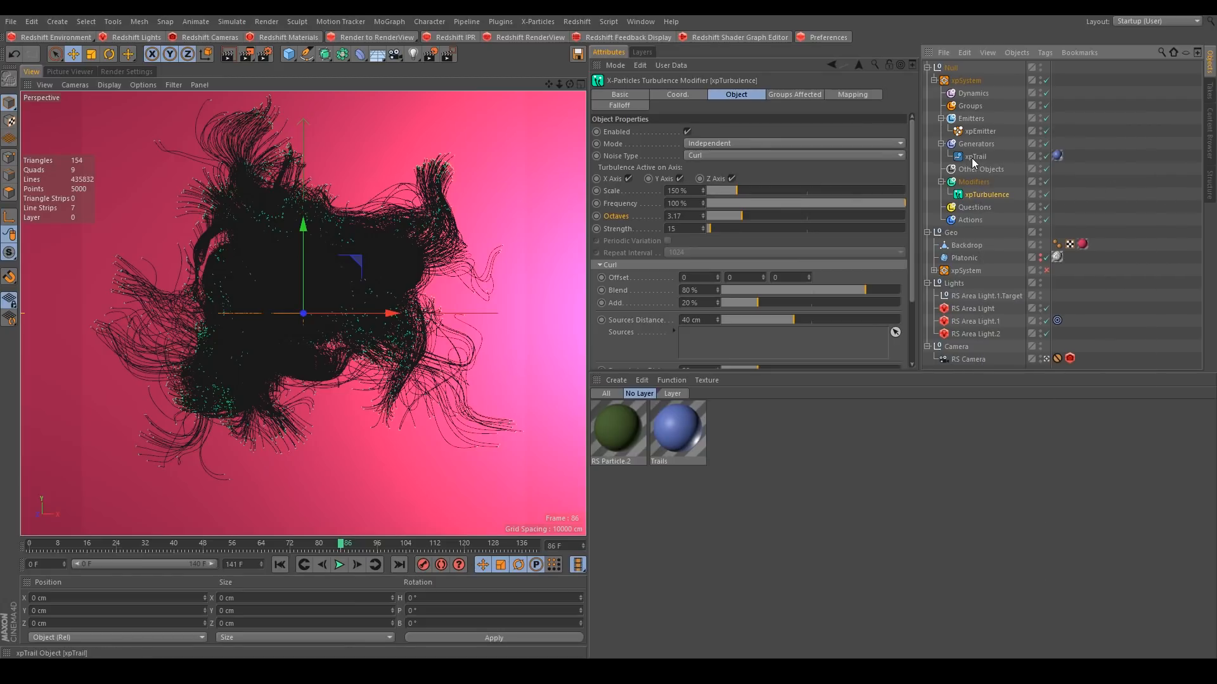
left_click(972, 157)
left_click(1085, 169)
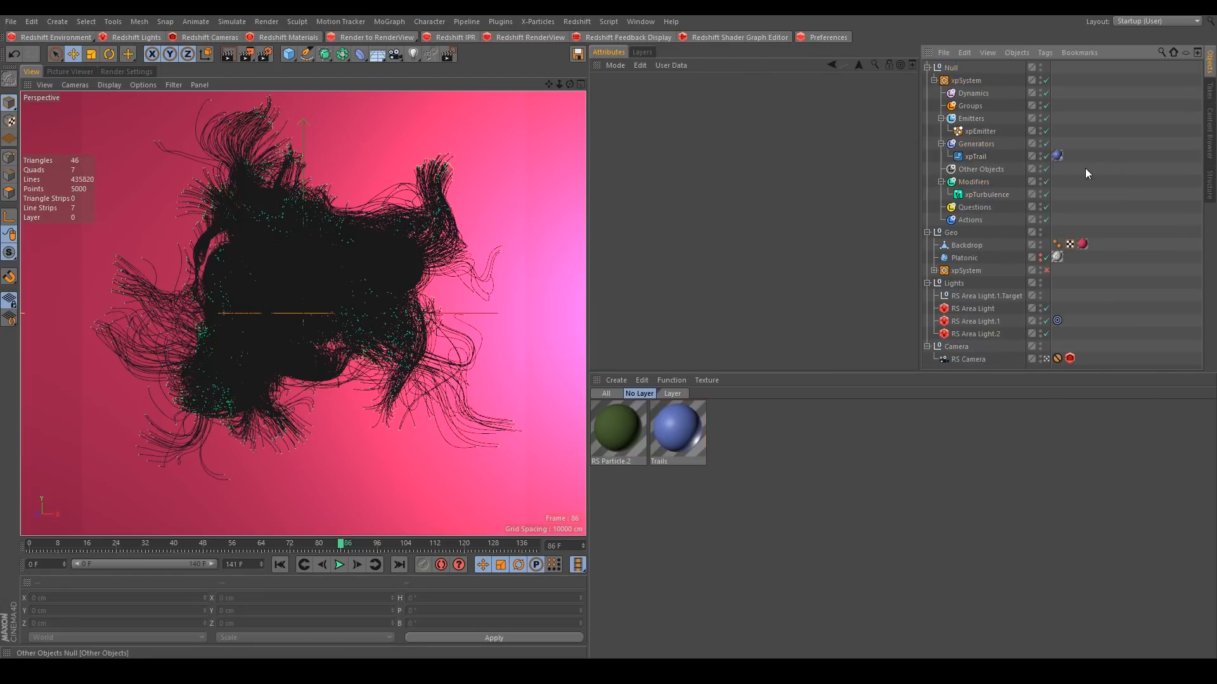
right_click(986, 157)
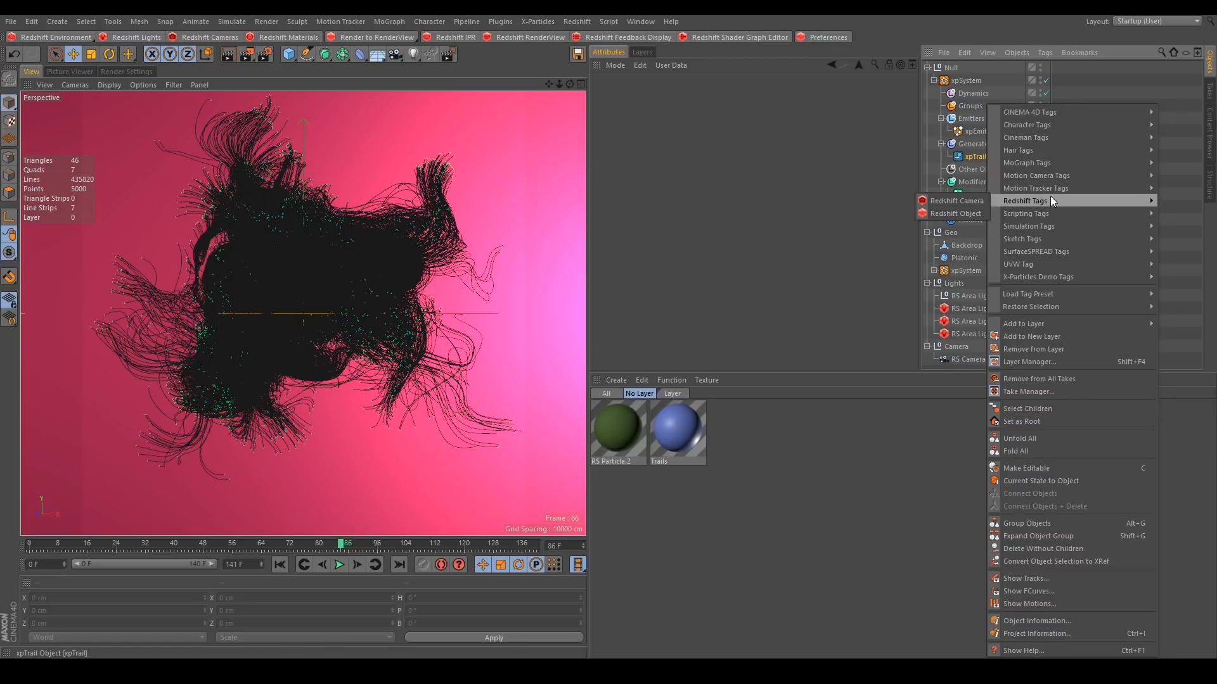
left_click(961, 214)
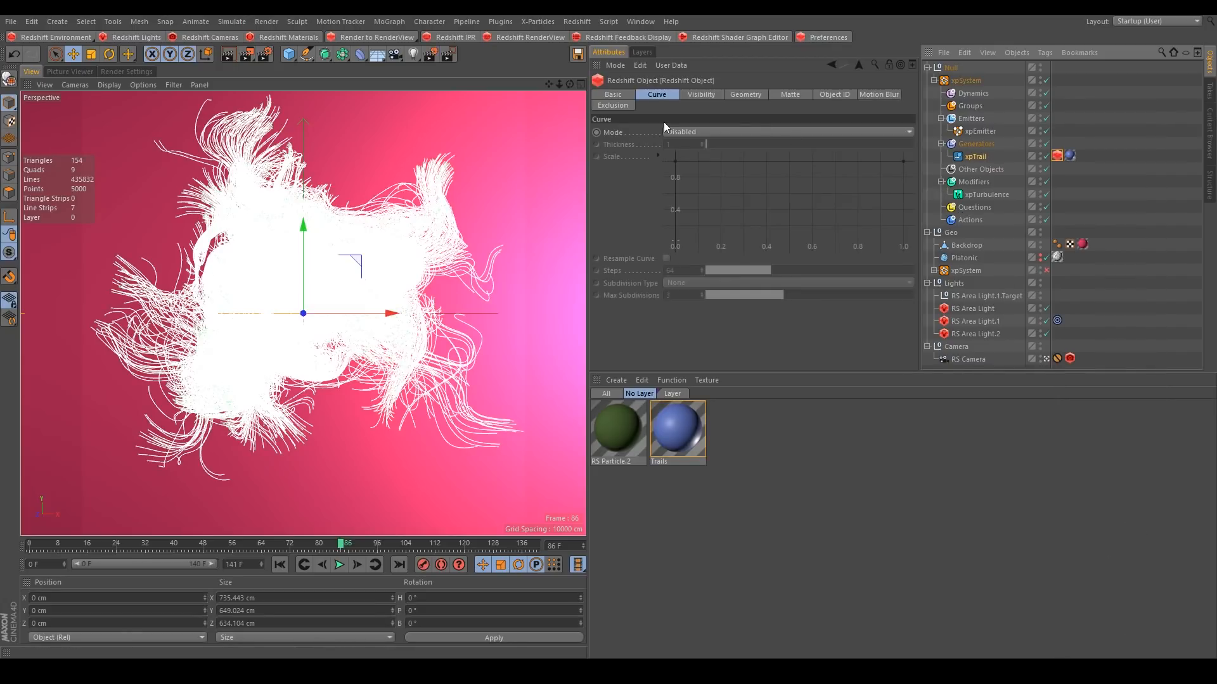
left_click(706, 134)
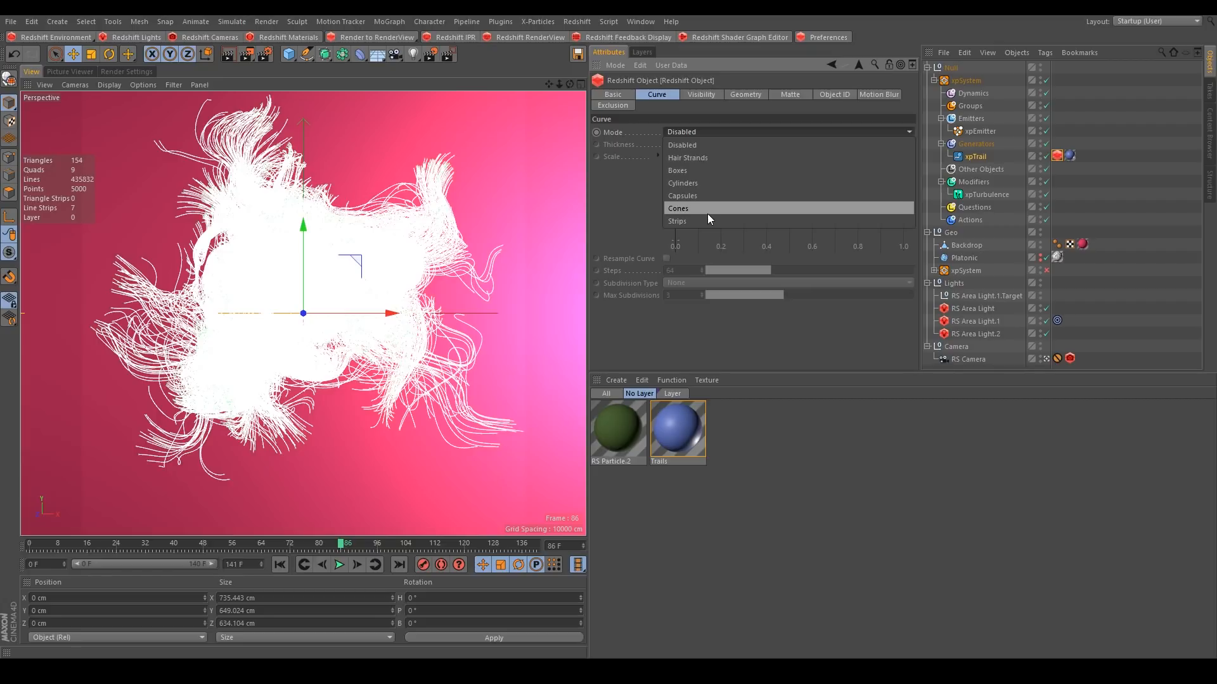
left_click(687, 182)
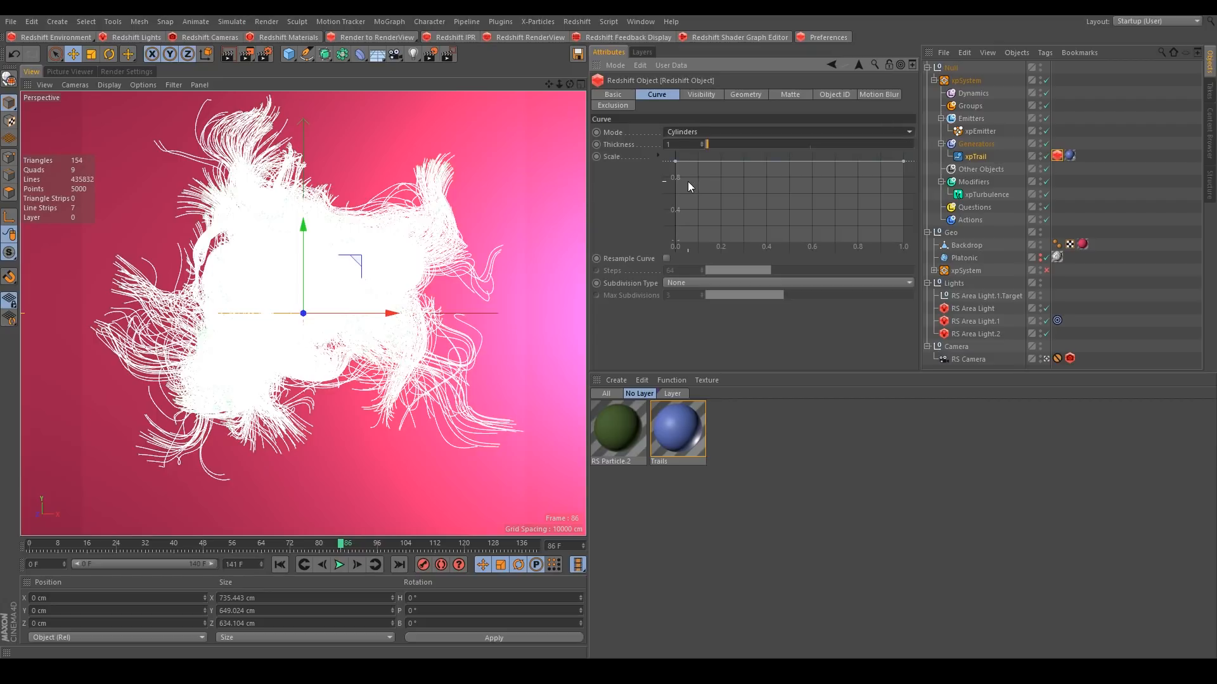
- Bring back Redshift RenderView and start the live render of the cylinder trails
left_click(697, 671)
left_click(697, 672)
left_click(735, 672)
left_click(338, 168)
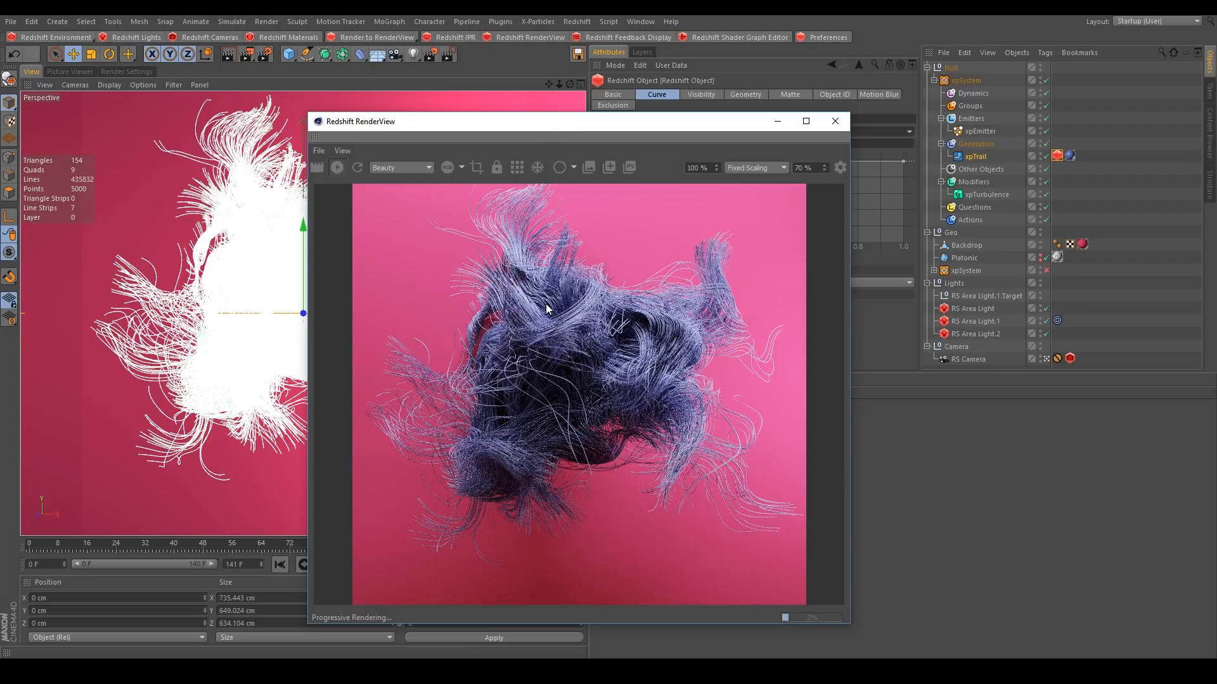
- Move the render window off the tag settings and set the trail curve Thickness to 2
left_click_drag(538, 131, 257, 102)
double_click(672, 145)
type("2")
key("Return")
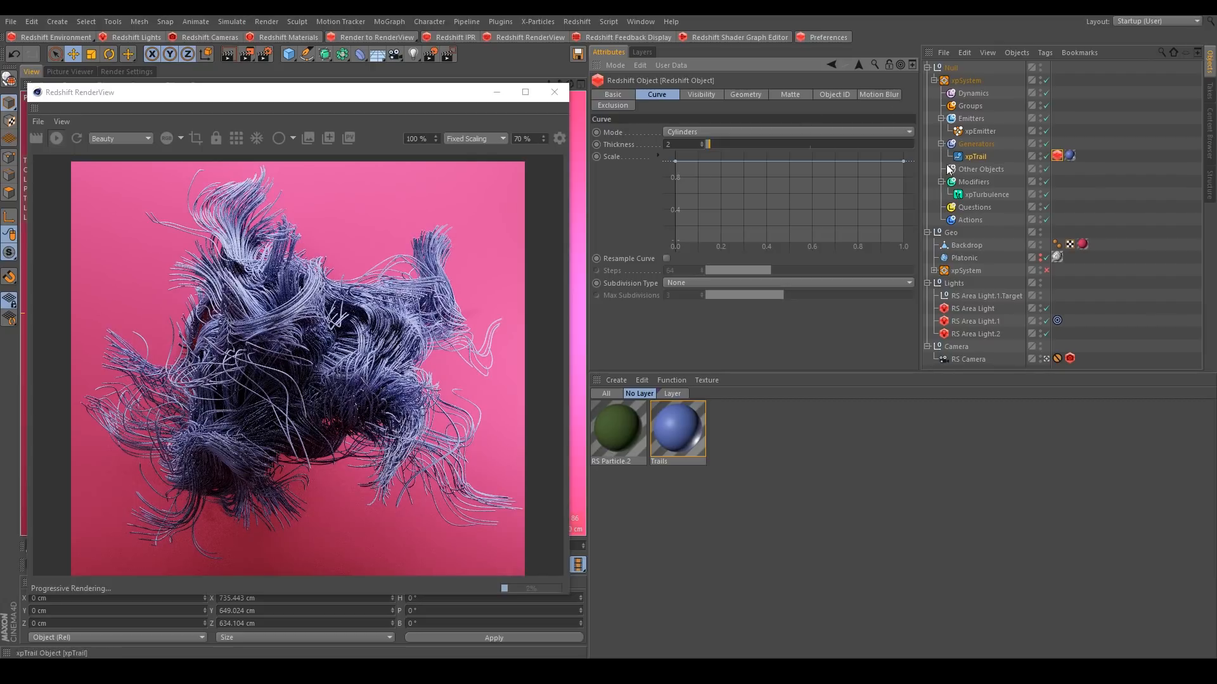
- Taper the xpTrail curves by lowering the end point of the Scale graph to about 0.4 with rendering paused, and restart the live render
left_click(904, 162)
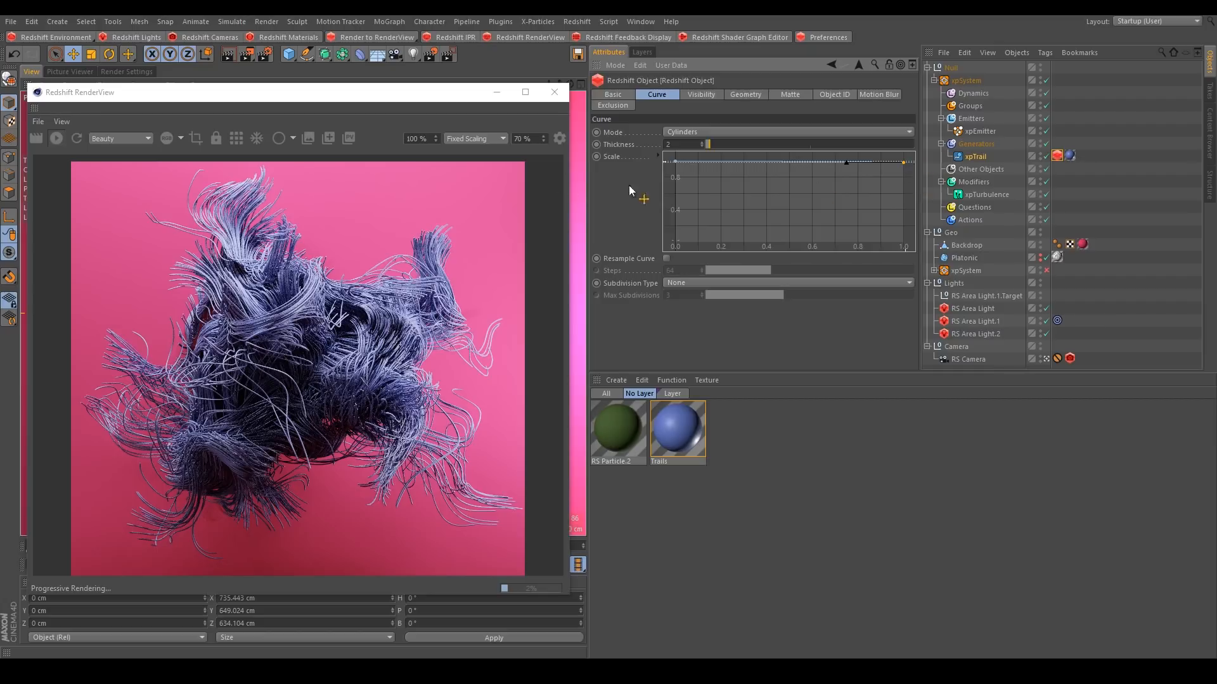
left_click(56, 141)
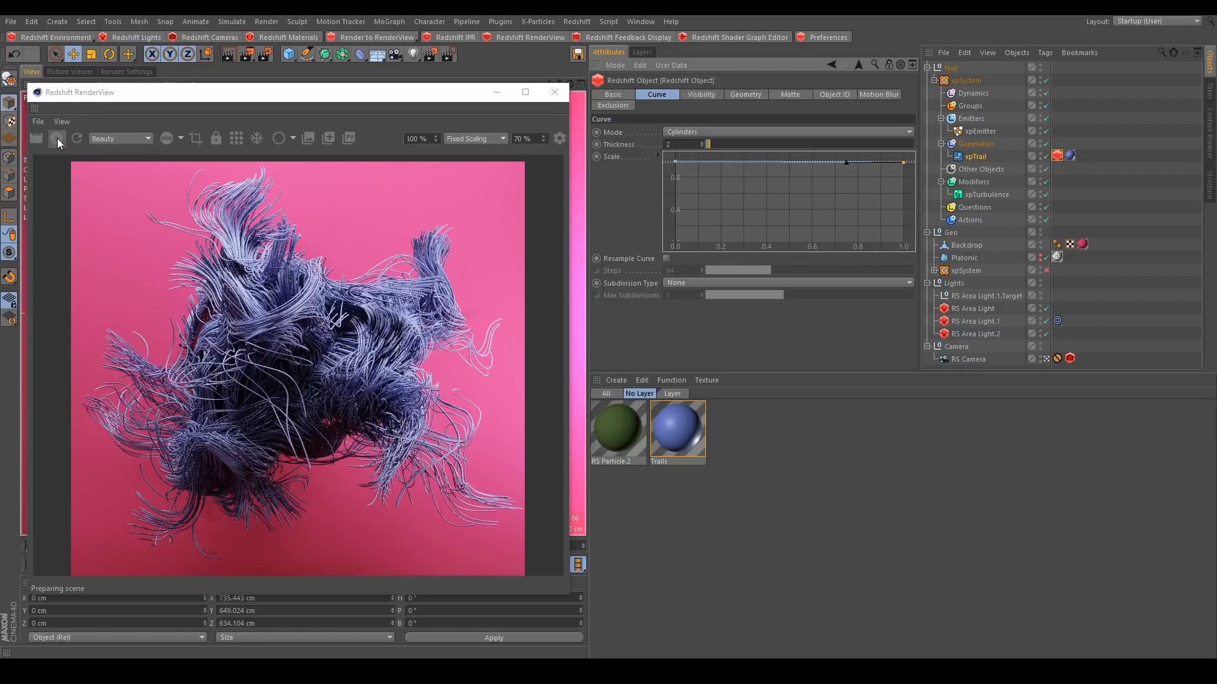
left_click_drag(903, 163, 918, 213)
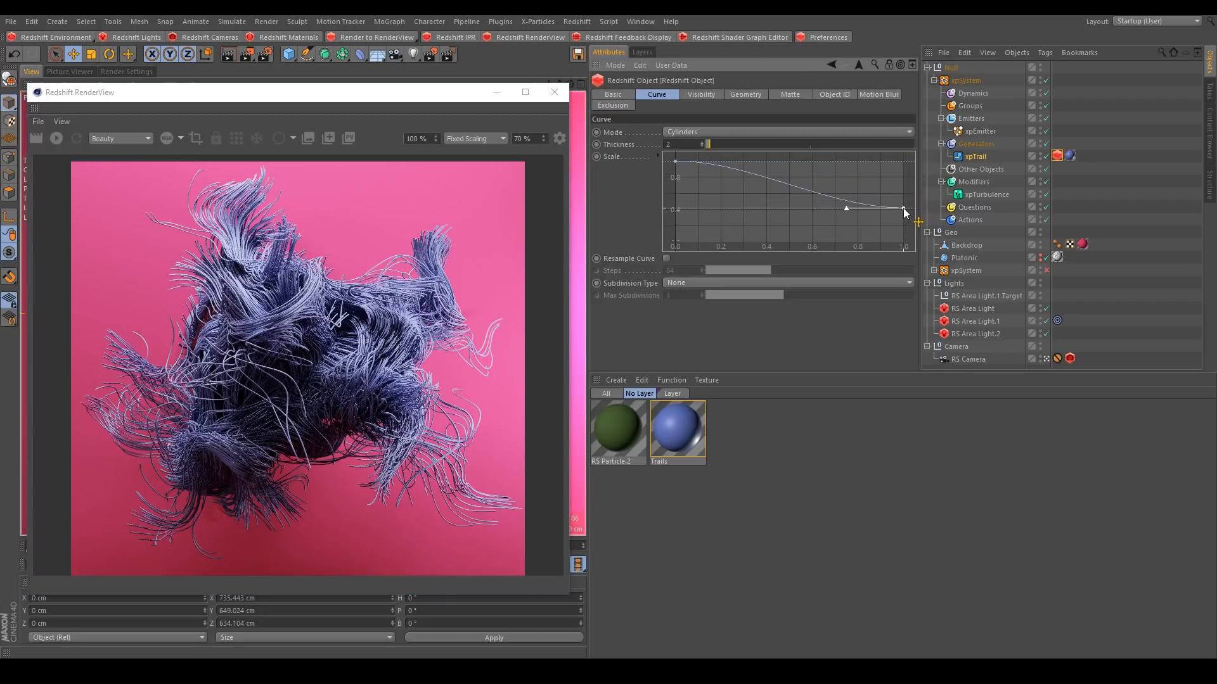
left_click_drag(903, 208, 913, 247)
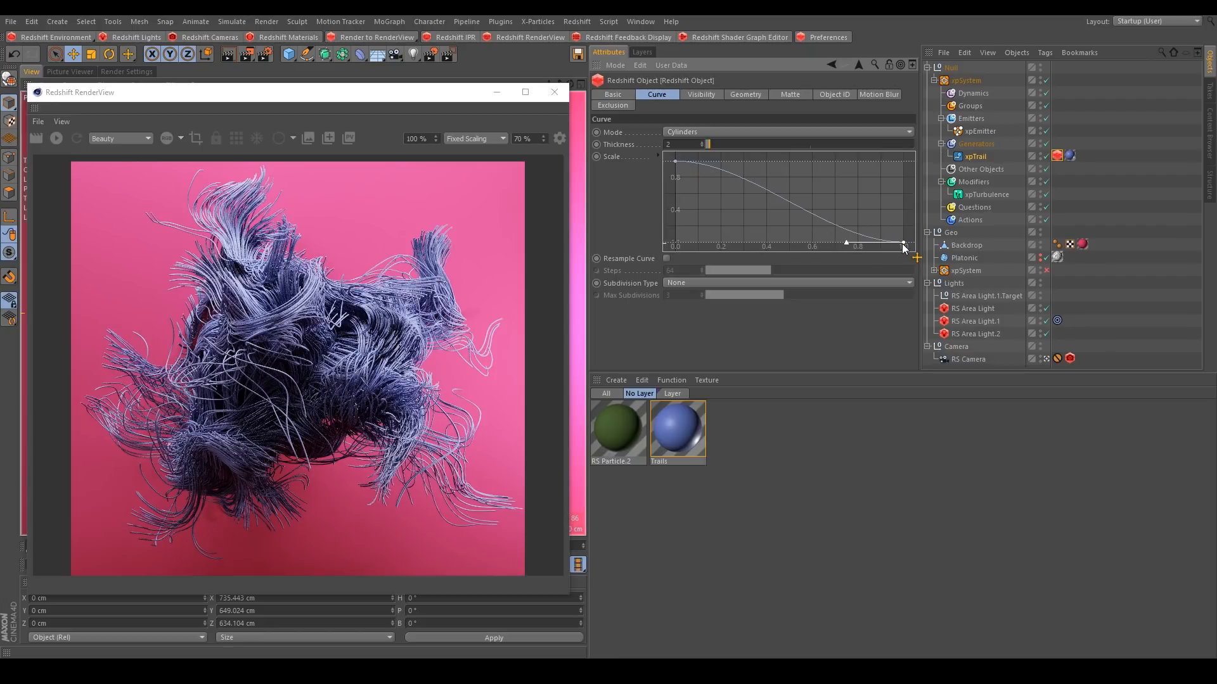
left_click_drag(904, 243, 914, 215)
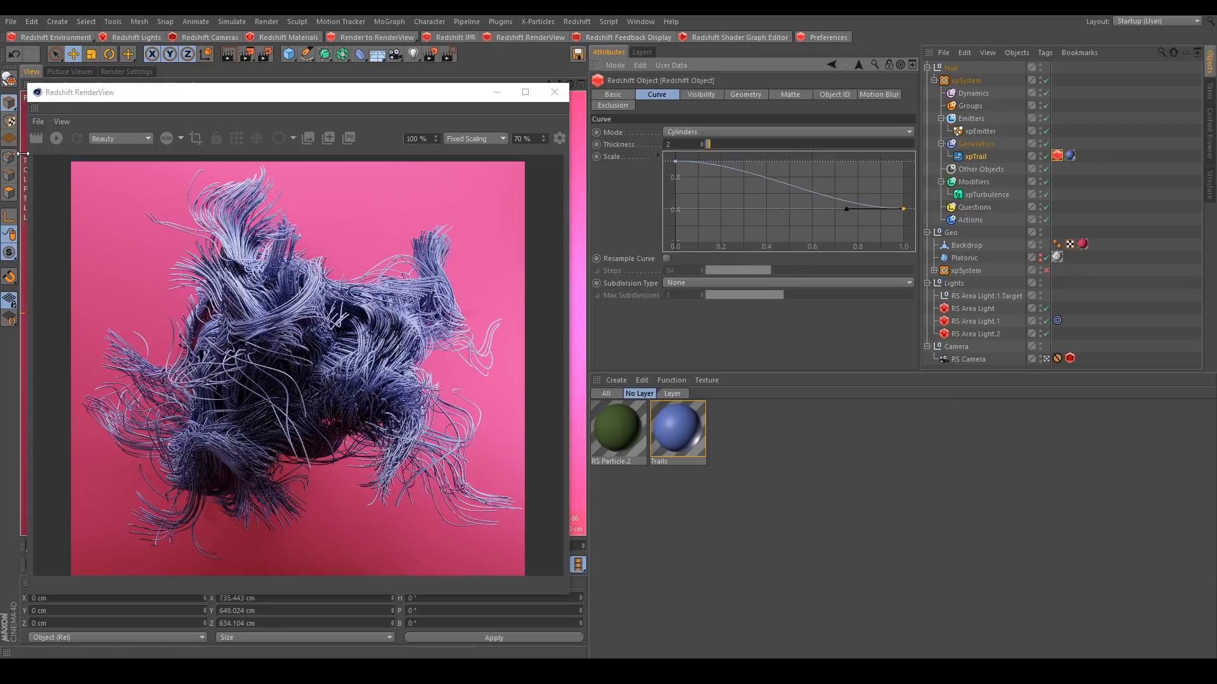
left_click(59, 137)
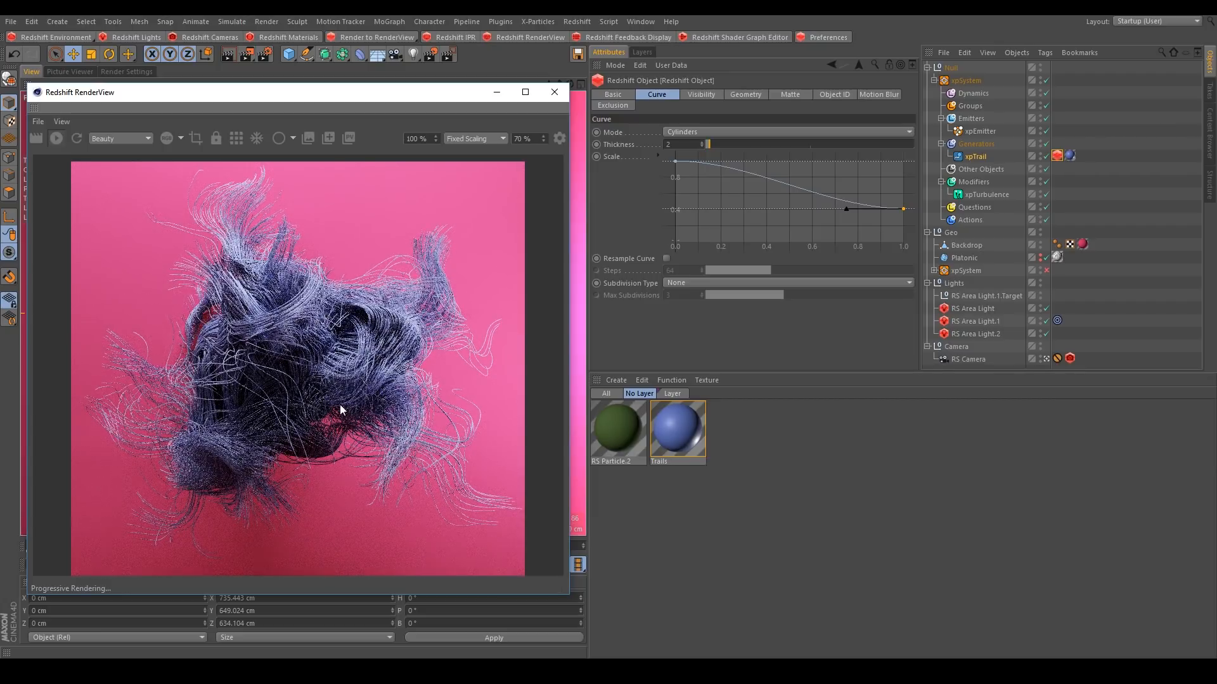
- Reposition the render window beside the tag settings and change the trail curve Mode to Strips
left_click_drag(361, 93, 471, 97)
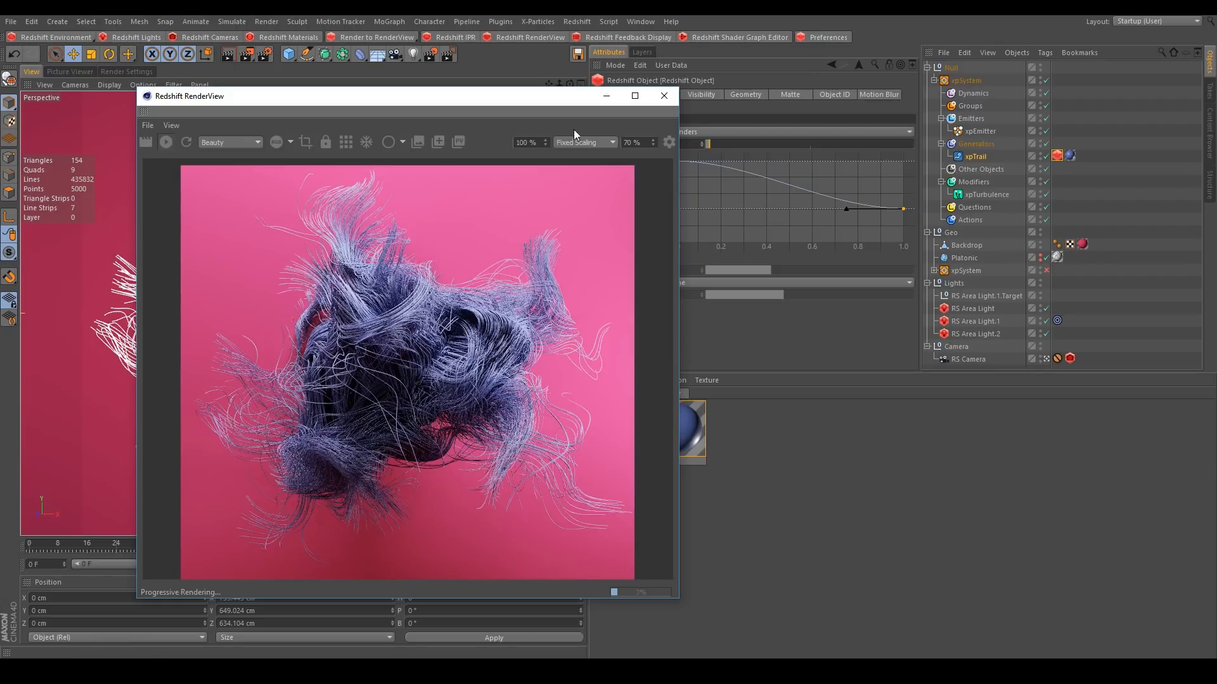
left_click_drag(465, 101, 403, 111)
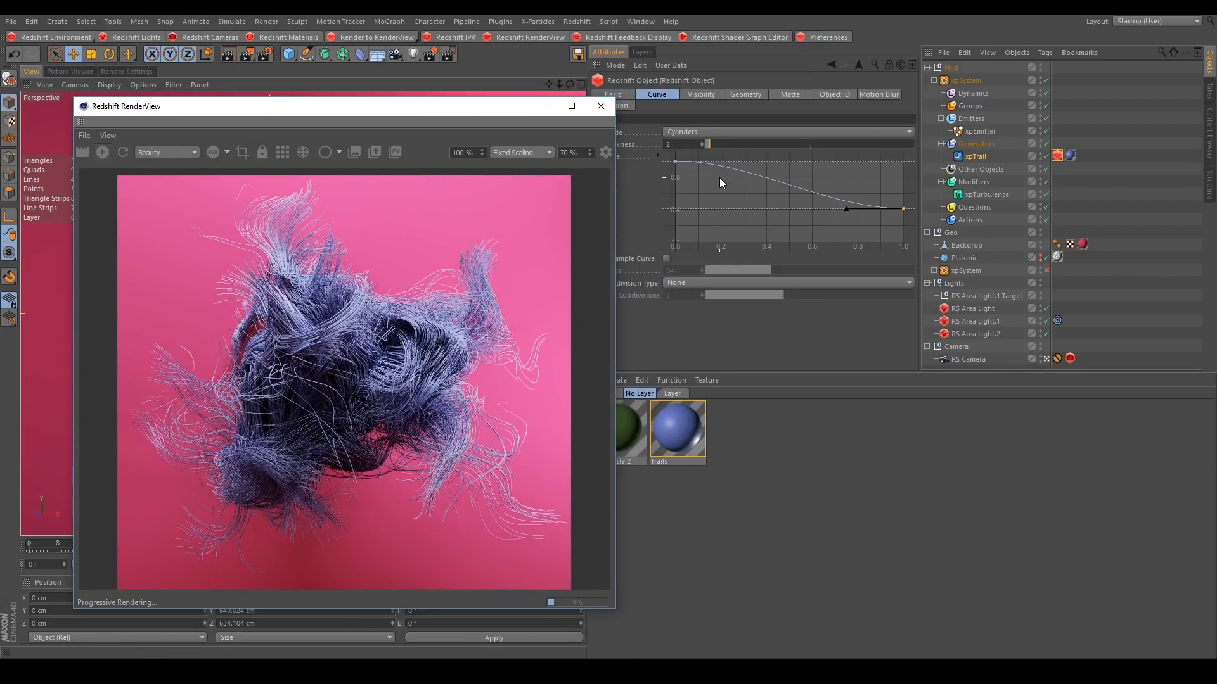
left_click(725, 133)
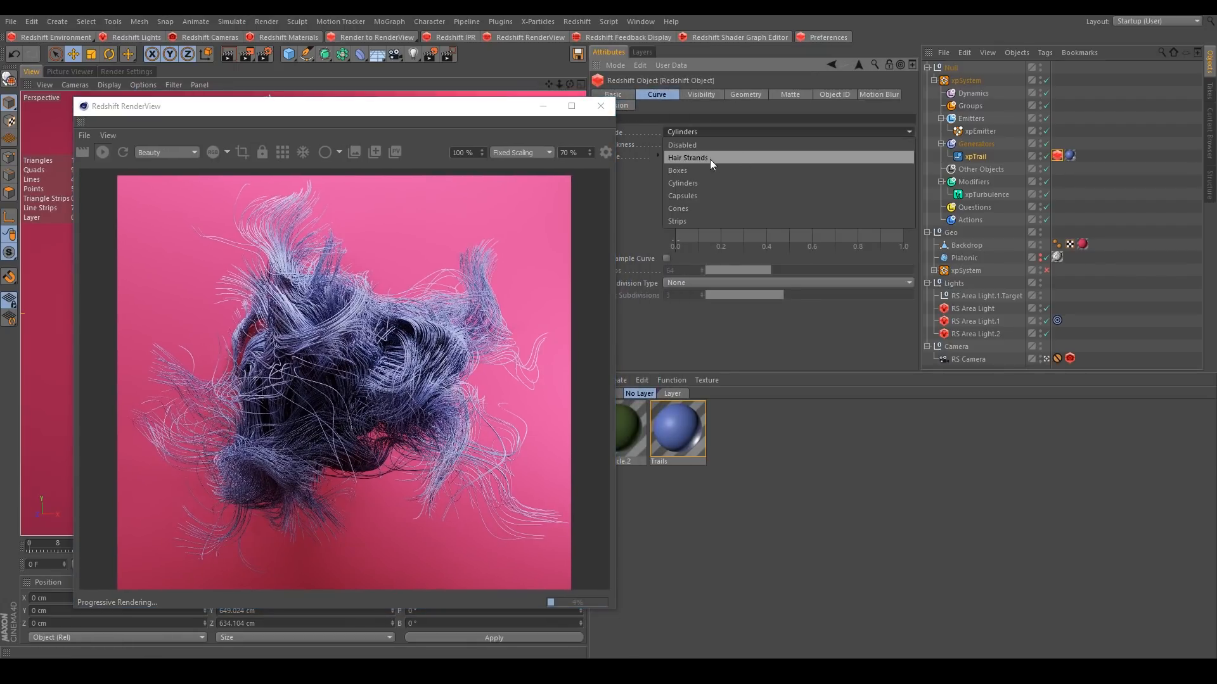
left_click(697, 219)
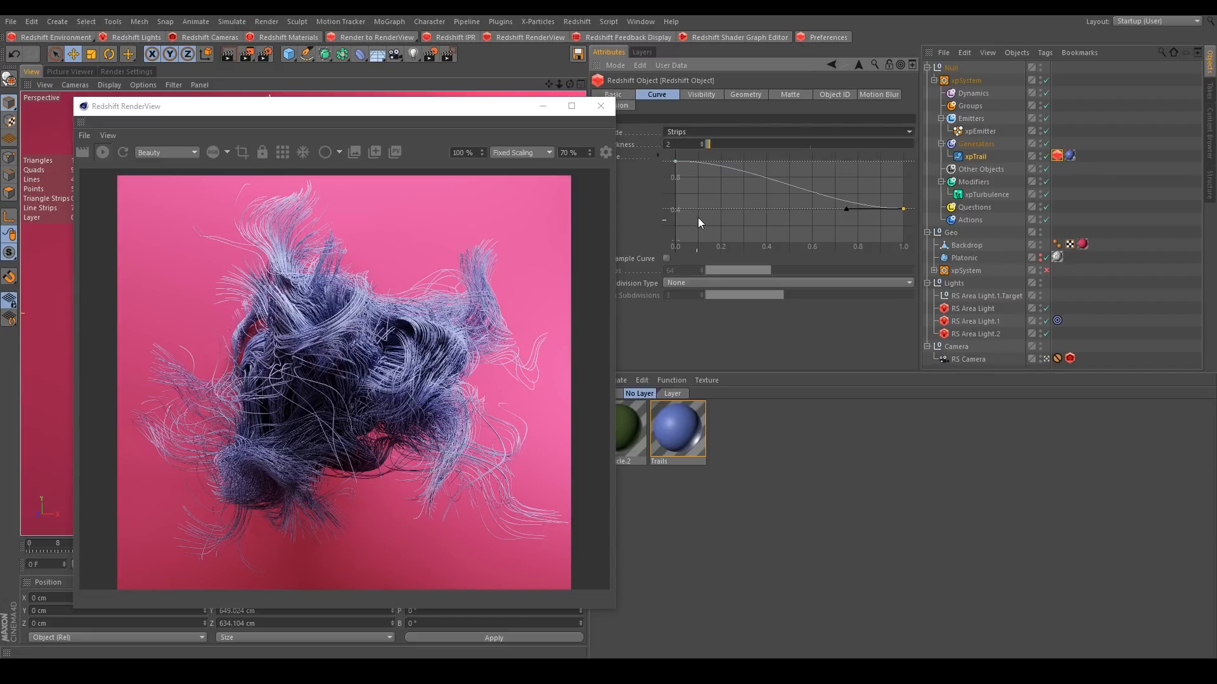